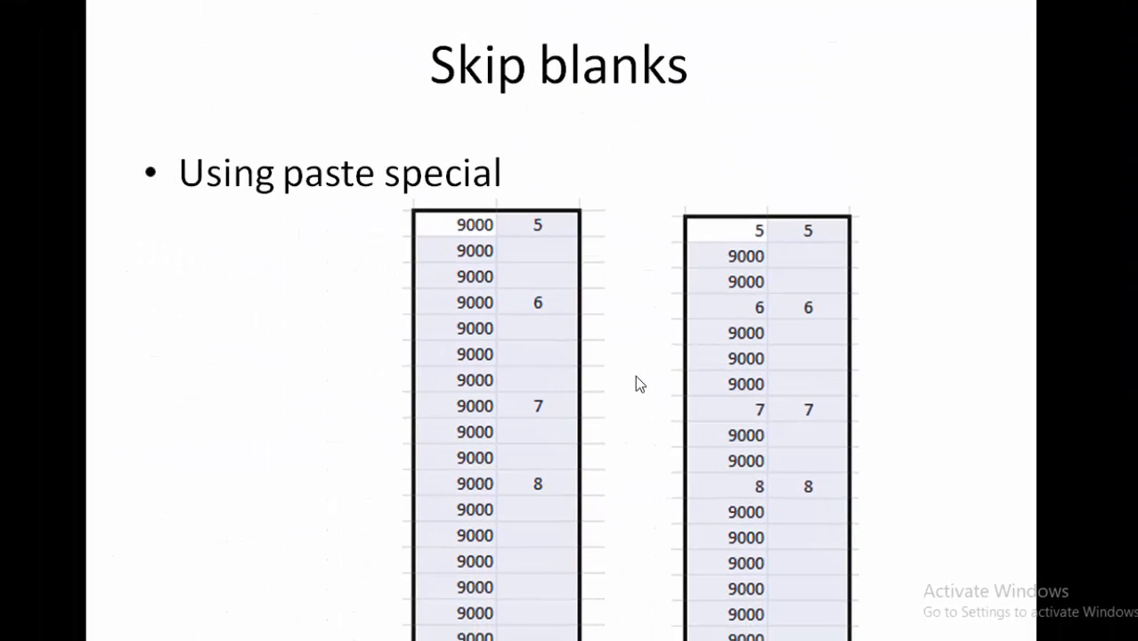
click(635, 375)
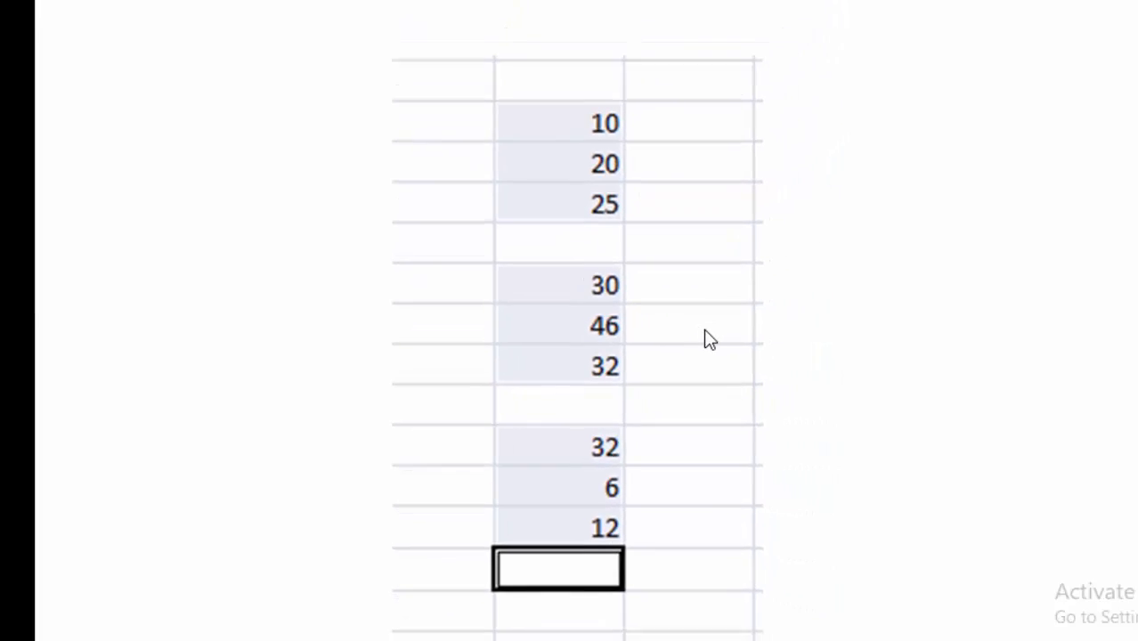
click(641, 349)
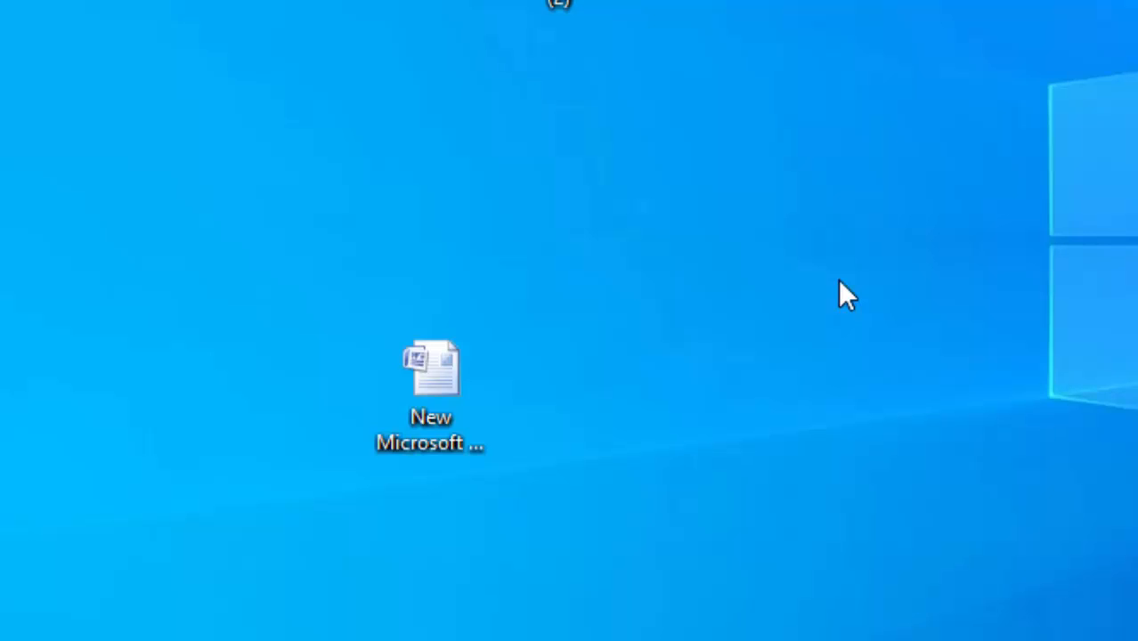
Step: Create a new Microsoft Office Excel Worksheet on the desktop, keep its default name and open it
right_click(879, 208)
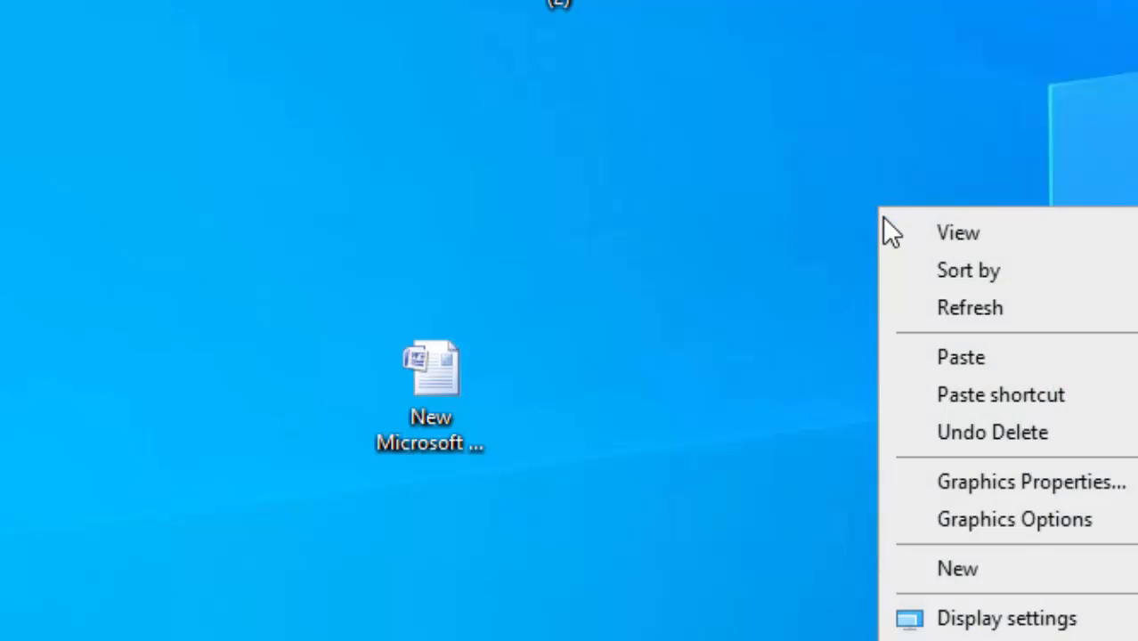
mouse_move(1029, 575)
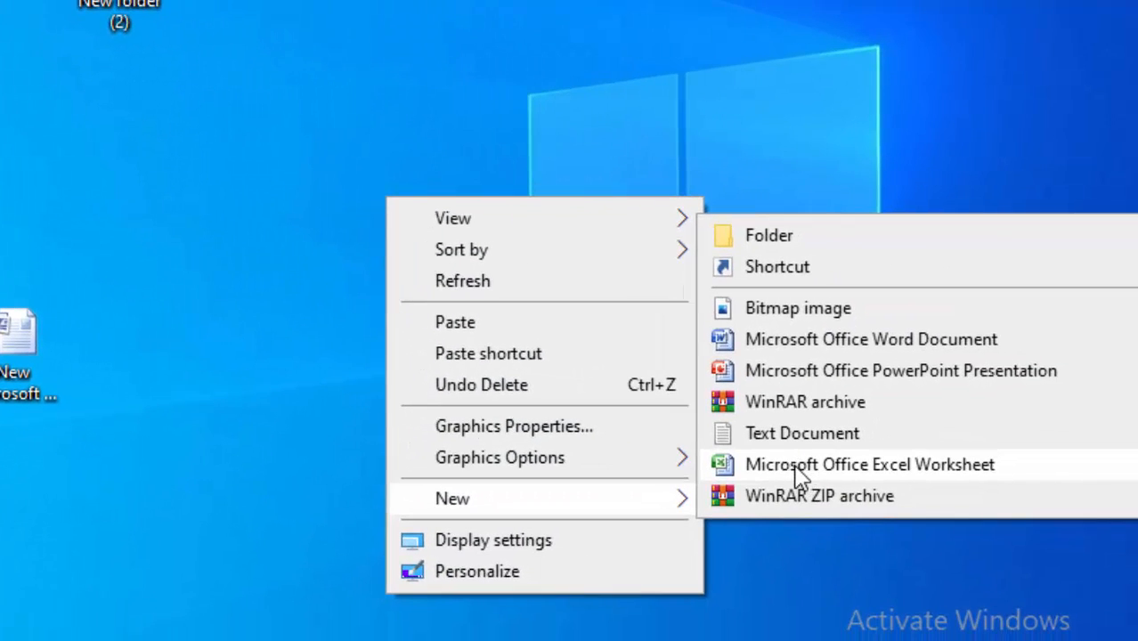
click(798, 477)
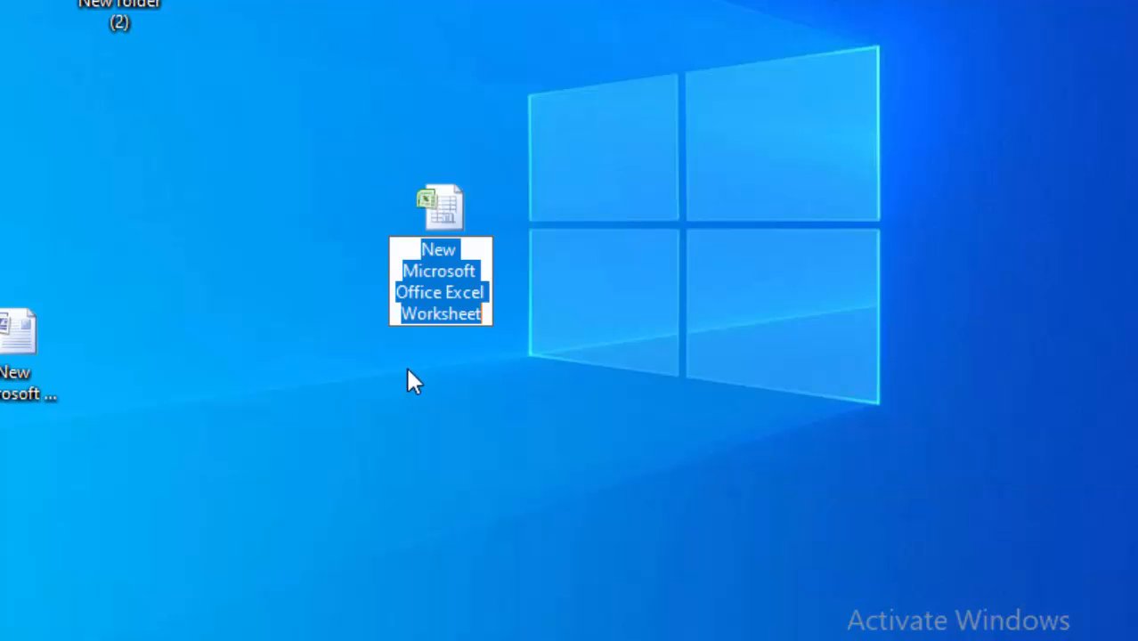
key(Return)
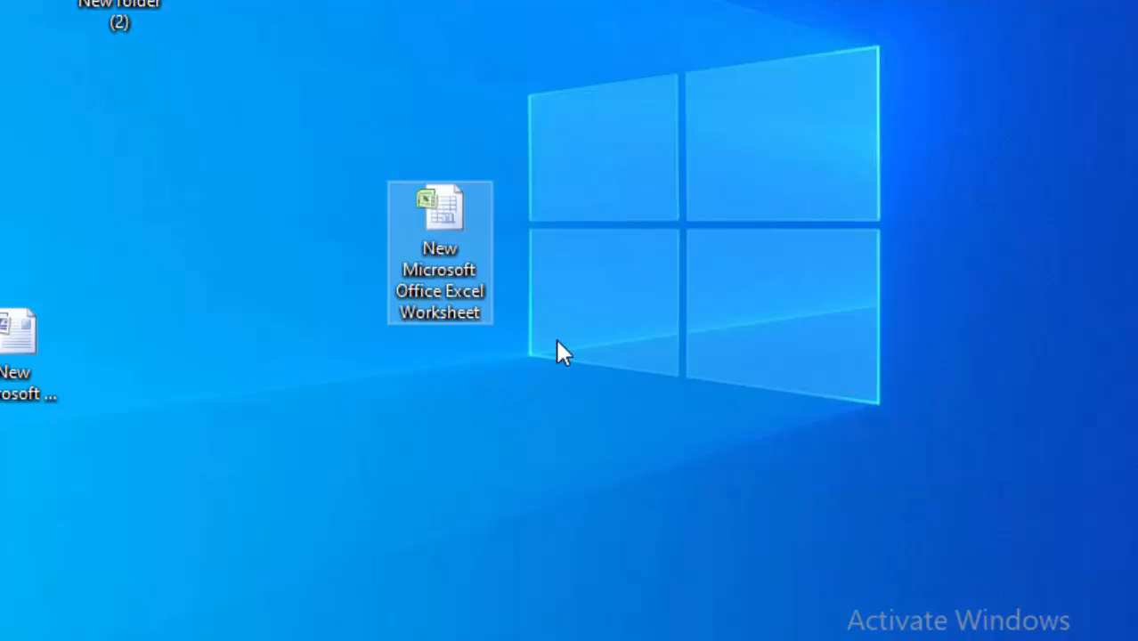
double_click(444, 222)
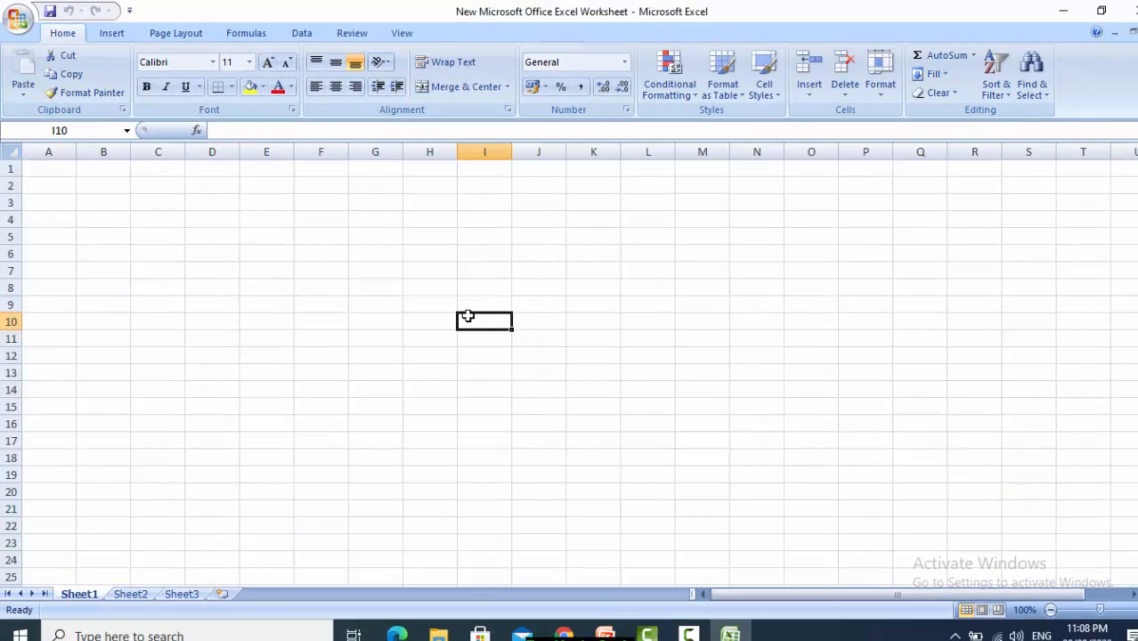
key(alt+Tab)
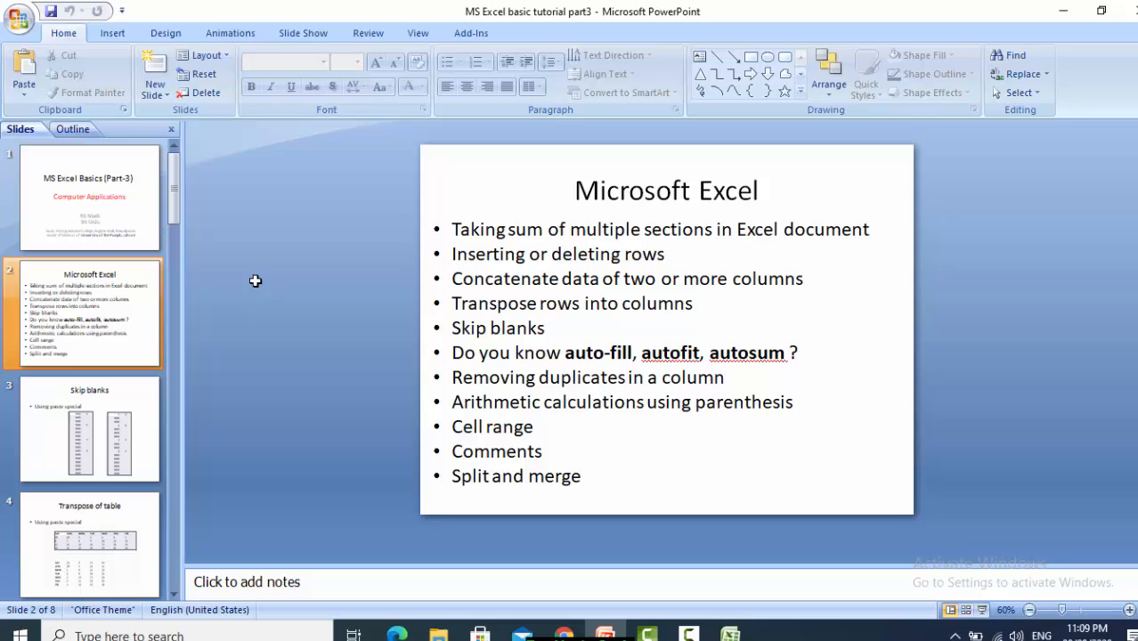
key(alt+Tab)
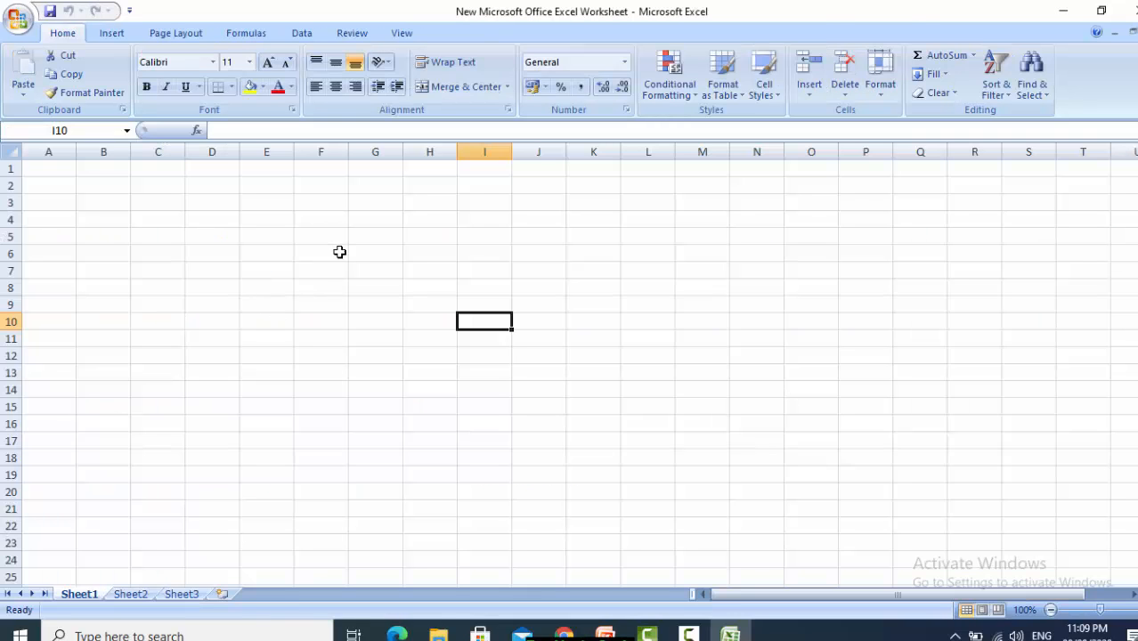
Step: Enter the first group of numbers, 3, 4 and 5, in cells F4 to F6
click(333, 218)
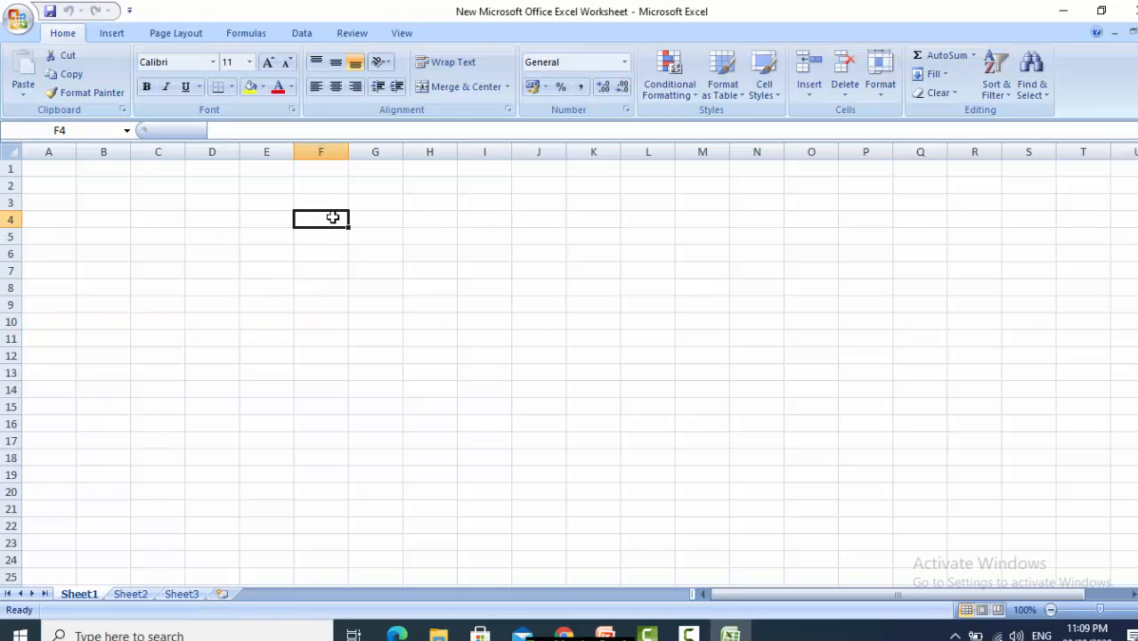
text(3)
key(Return)
text(4)
key(Return)
text(5)
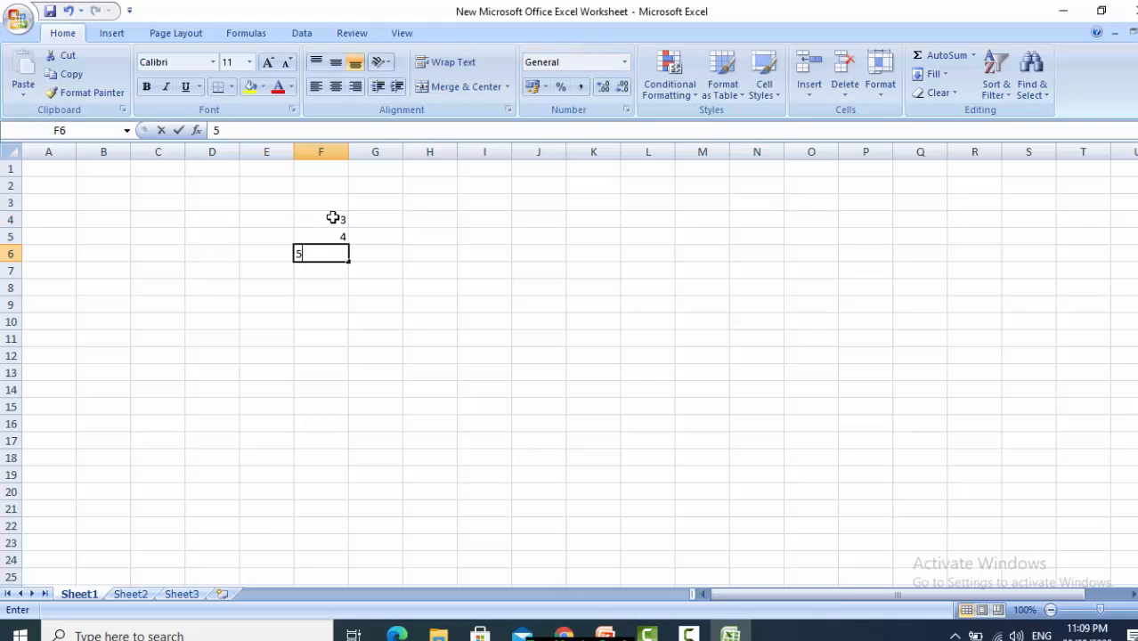
key(Return)
Step: Enter the second group, 6, 7 and 8, in cells F8 to F10, leaving F7 blank
text(6)
key(Return)
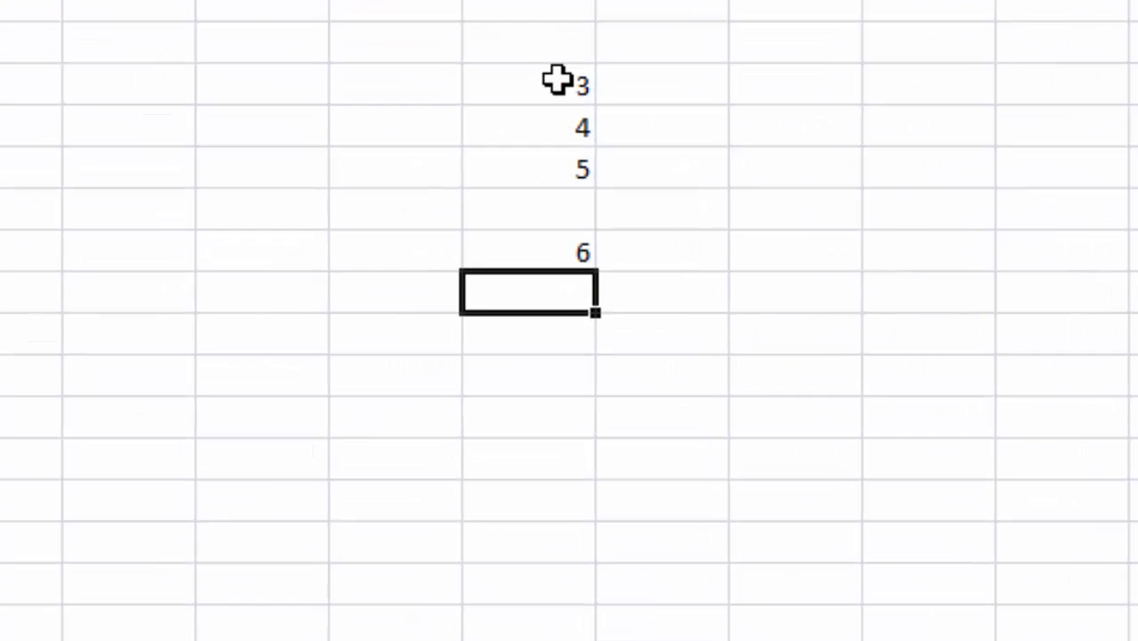
text(7)
key(Return)
text(8)
key(Return)
key(Return)
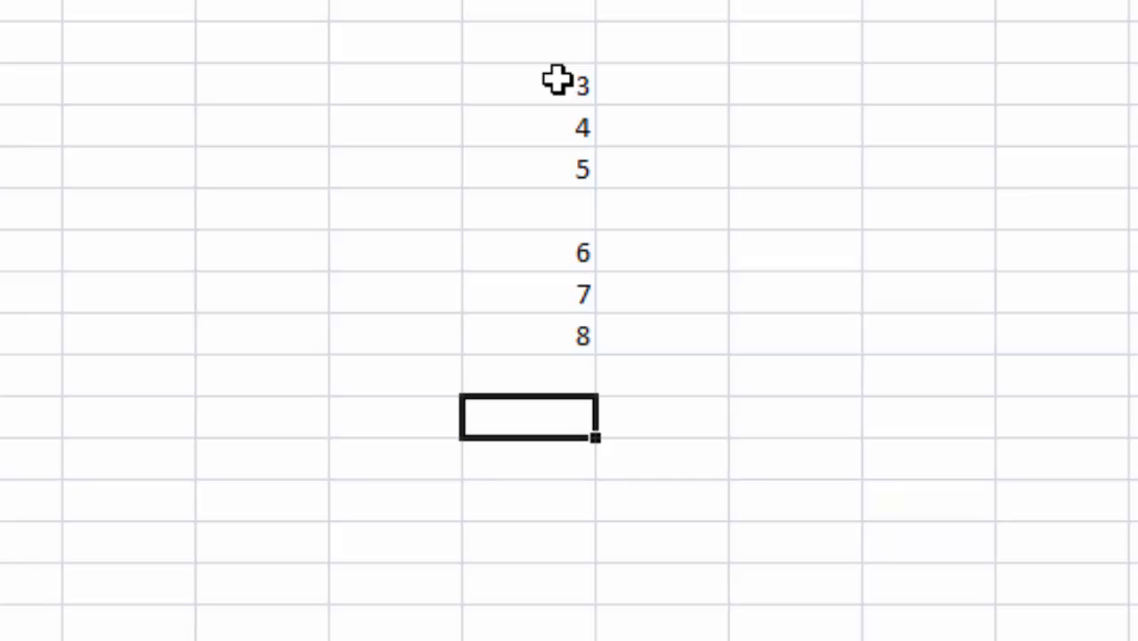
Step: Enter the third group, 8, 9 and 10, in cells F12 to F14, leaving F11 blank
text(89)
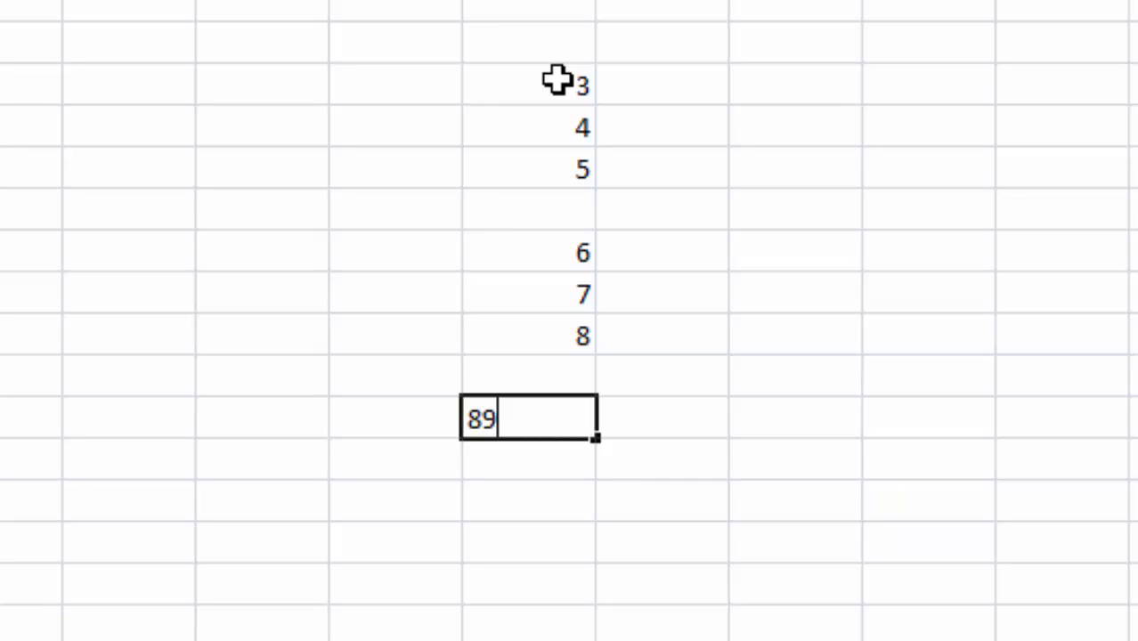
key(BackSpace)
key(Return)
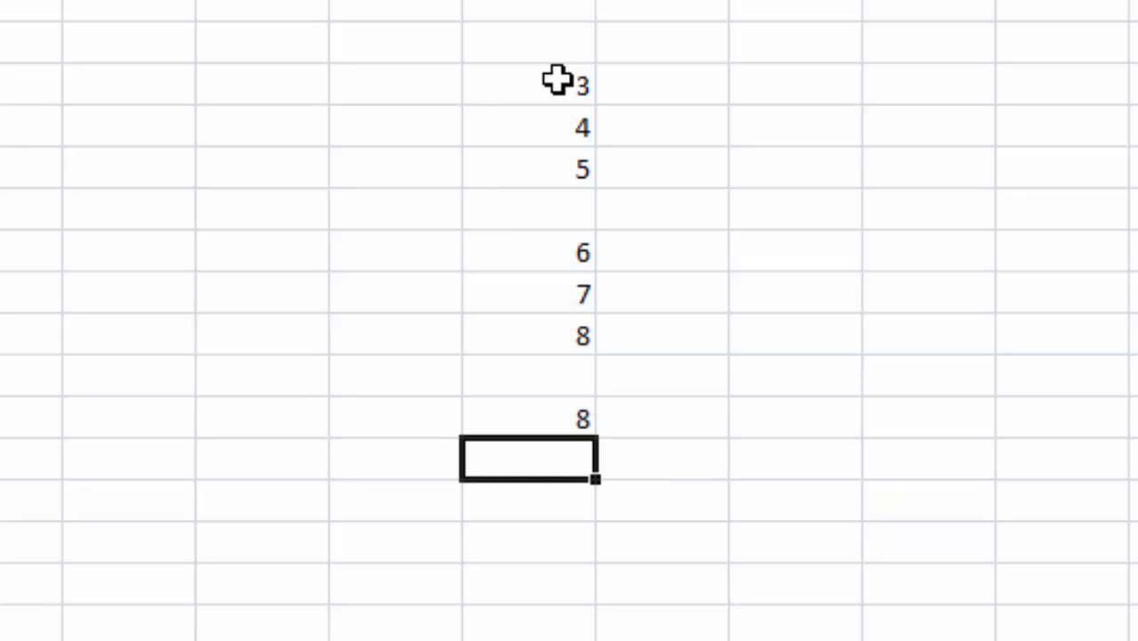
text(9)
key(Return)
text(10)
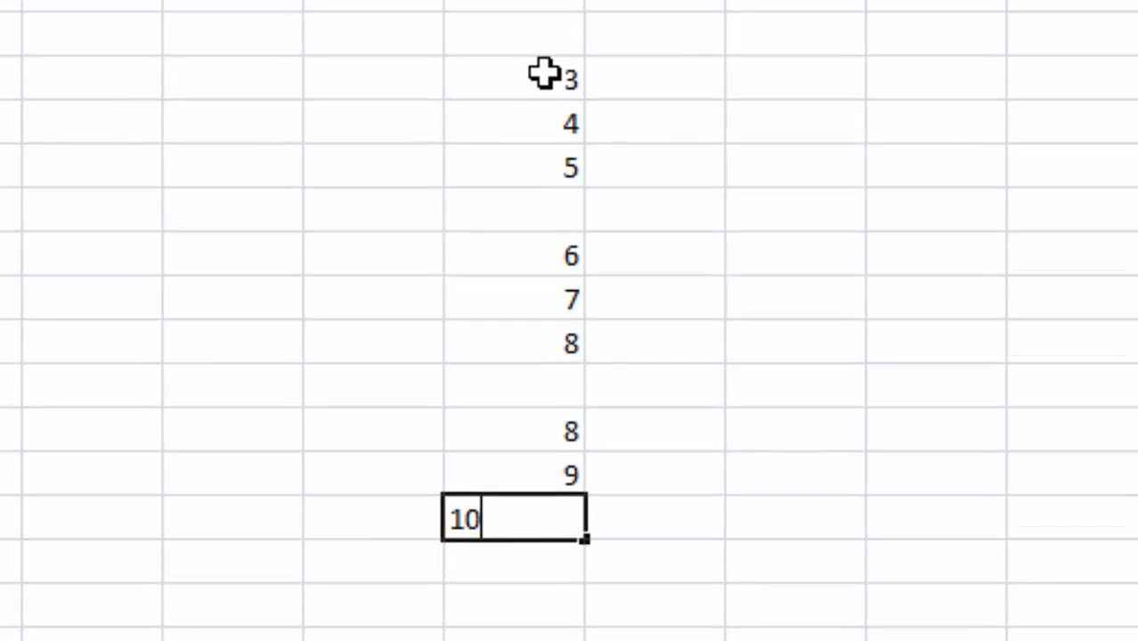
key(Return)
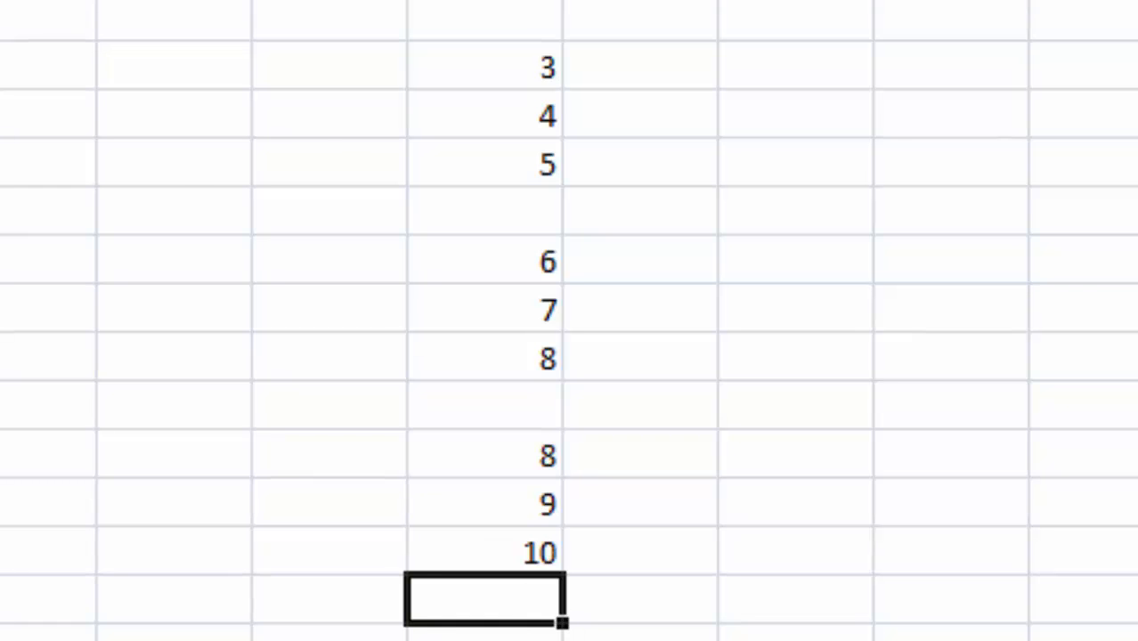
Step: Apply a Thick Box Border to cell F15 below the last number
click(230, 0)
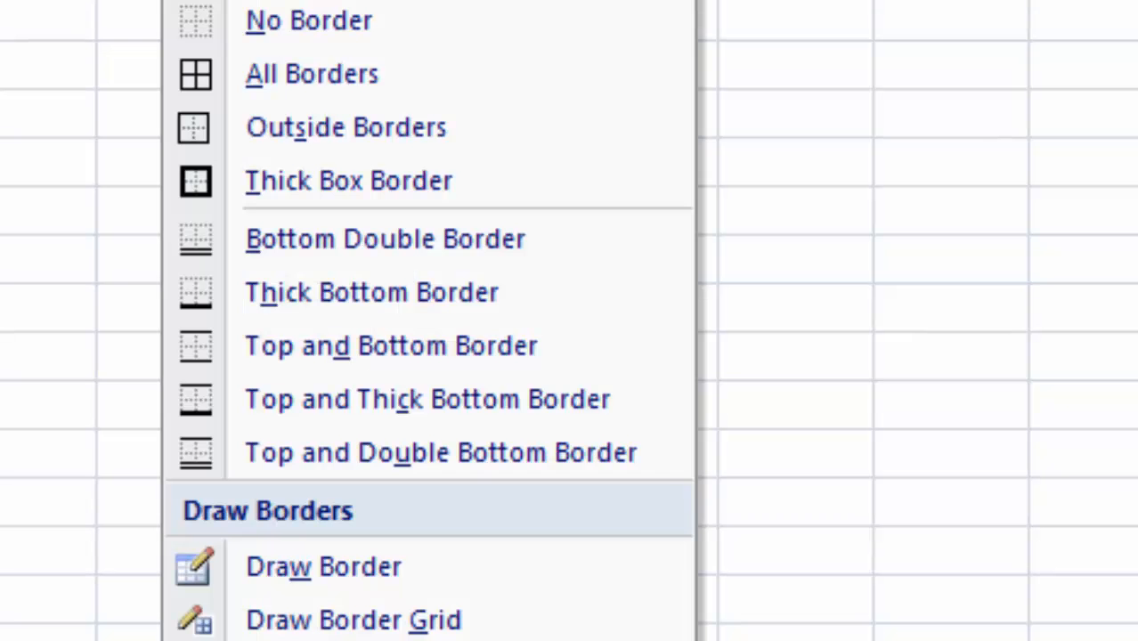
click(283, 182)
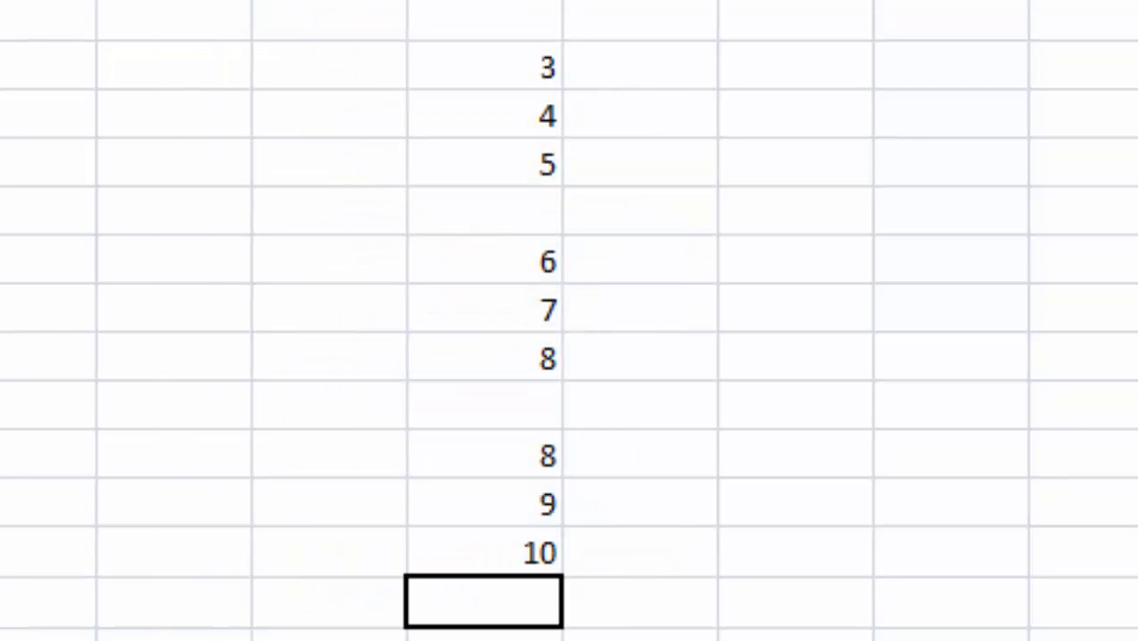
Step: Total the three groups in F15 with an AutoSum of the ranges F12:F14, F8:F10 and F4:F6
click(514, 610)
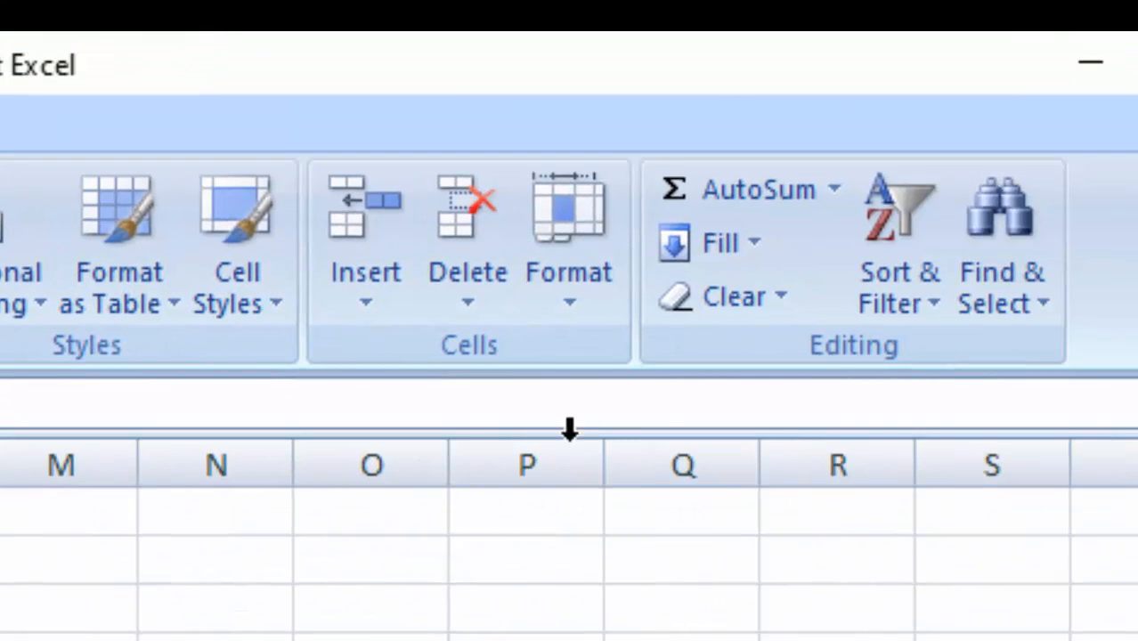
click(829, 201)
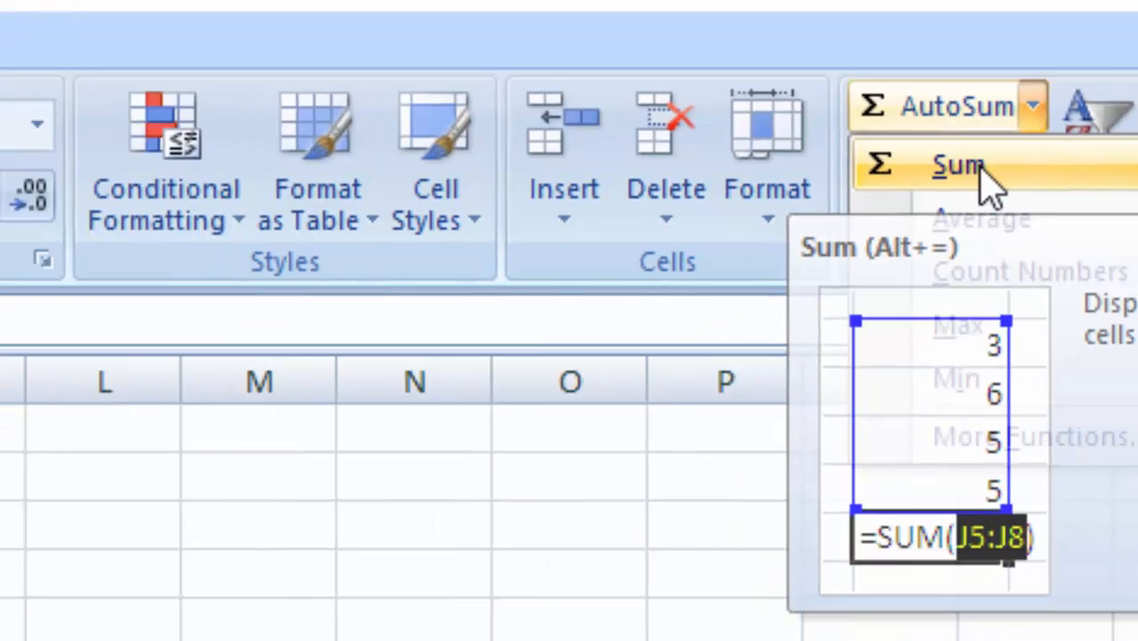
click(784, 254)
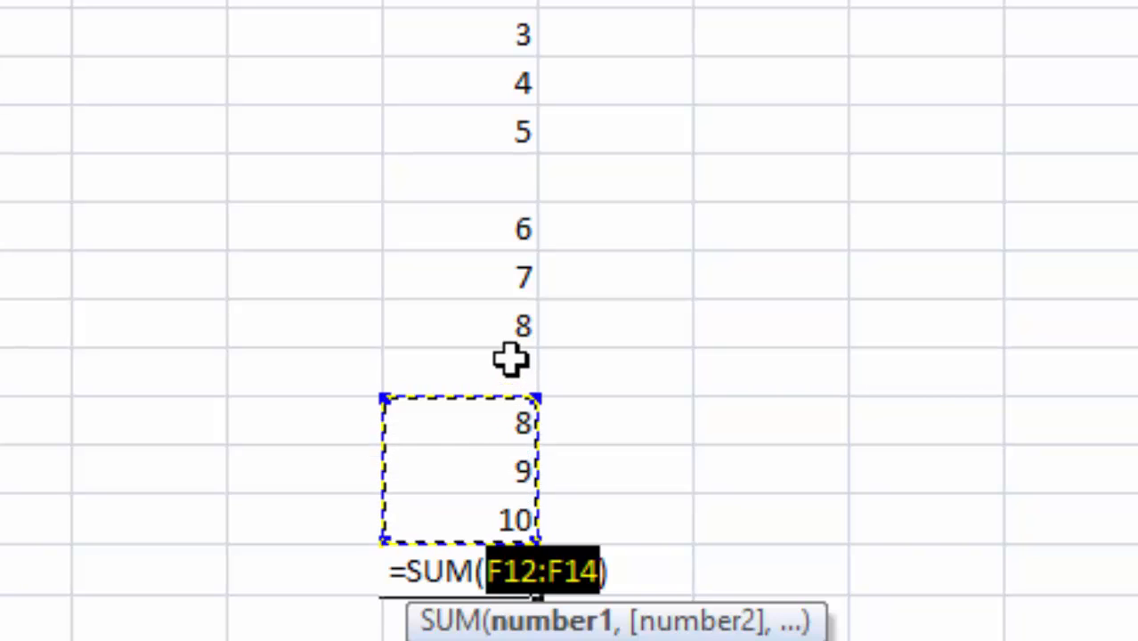
text(,)
drag(516, 222, 525, 330)
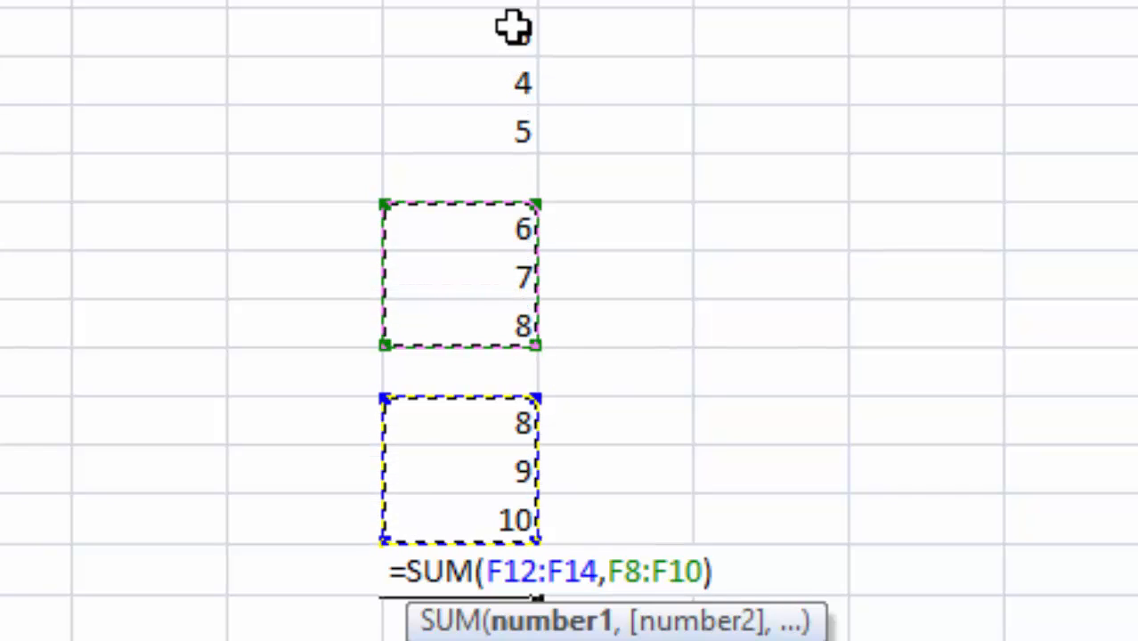
text(,)
drag(513, 26, 517, 134)
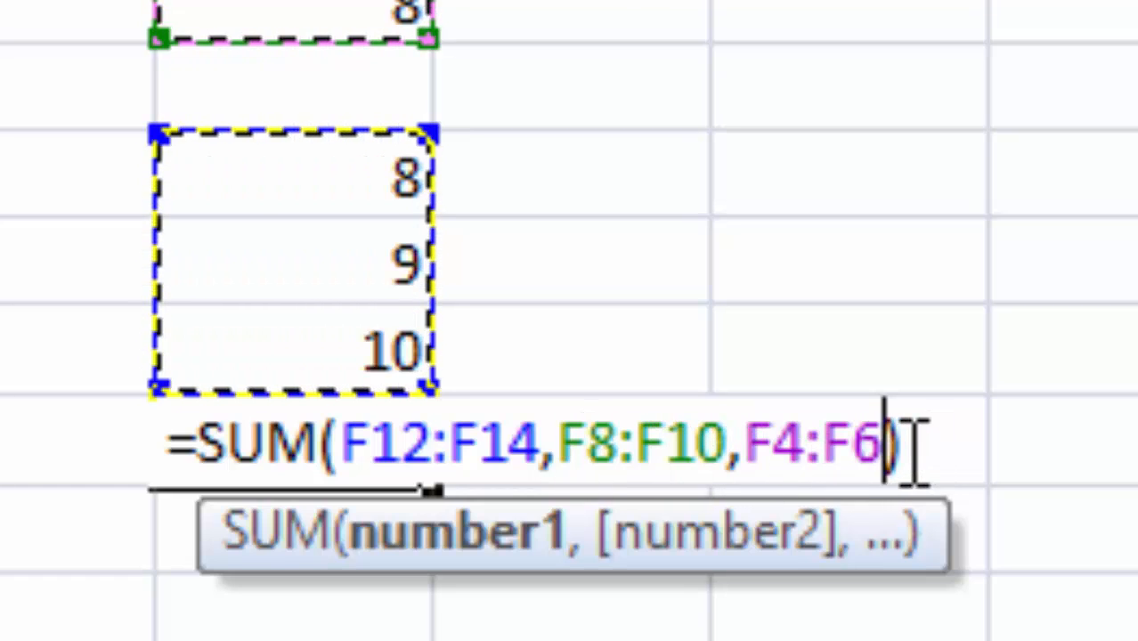
click(863, 441)
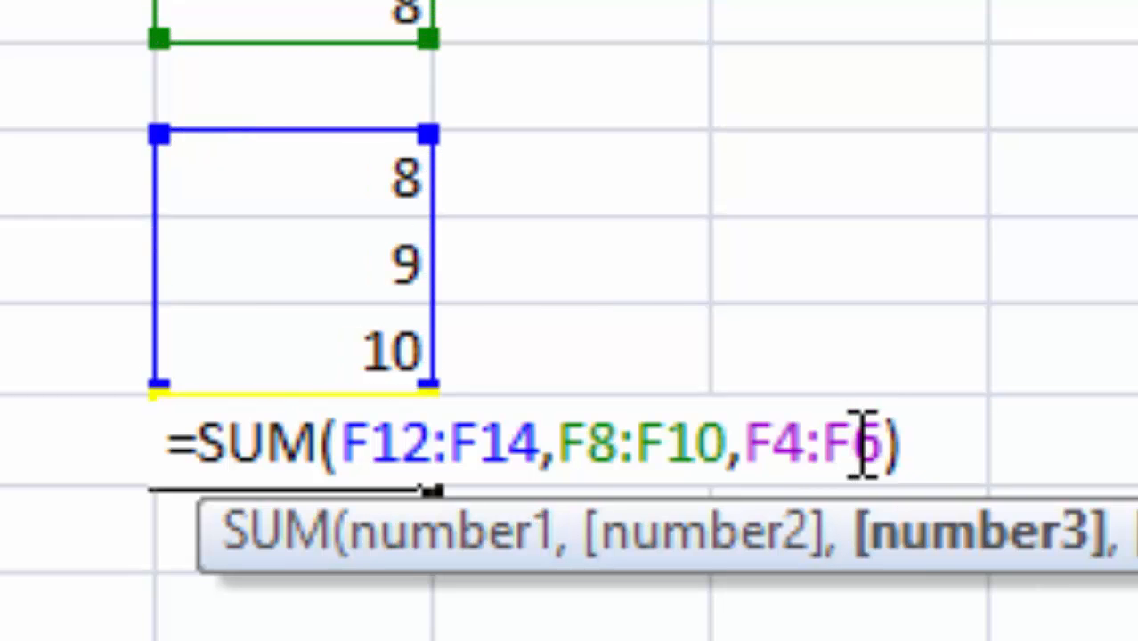
key(Return)
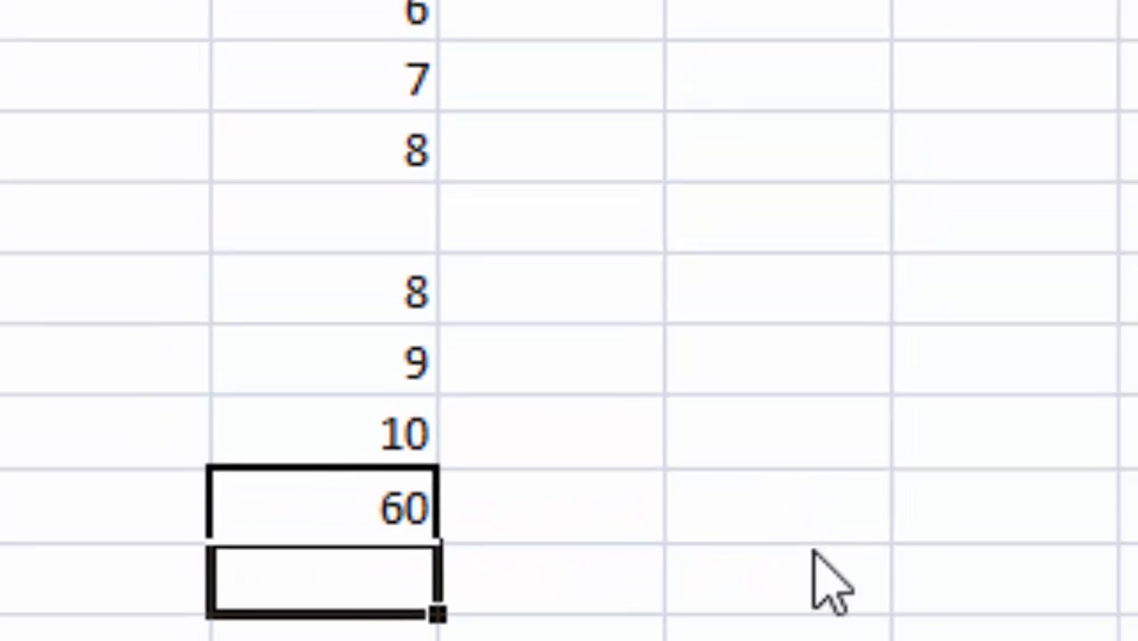
click(895, 584)
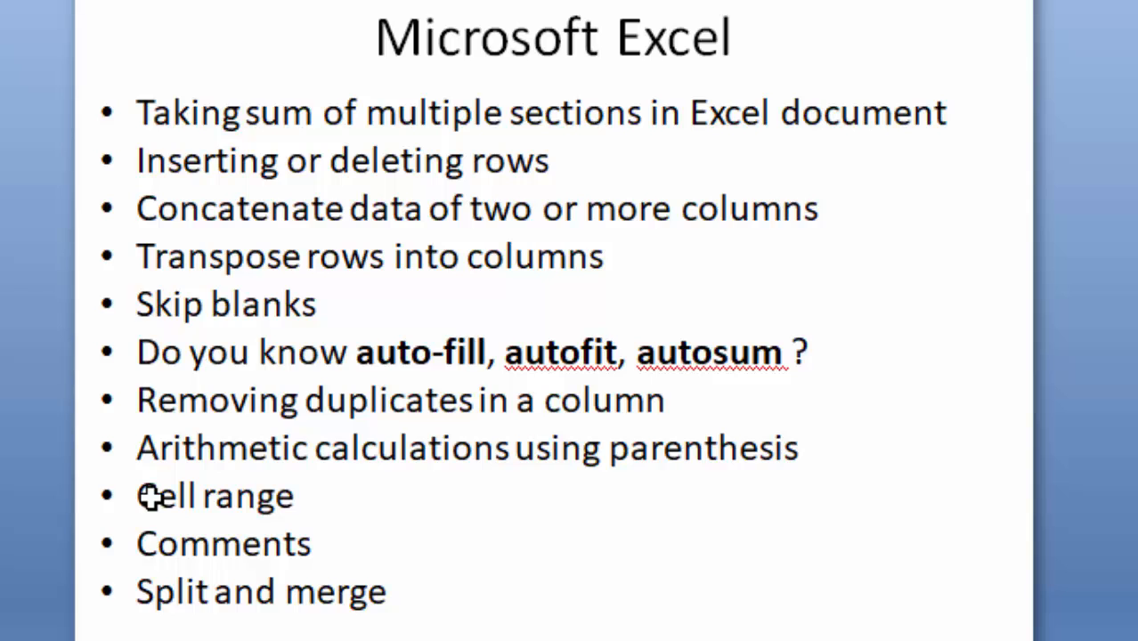
key(alt+Tab)
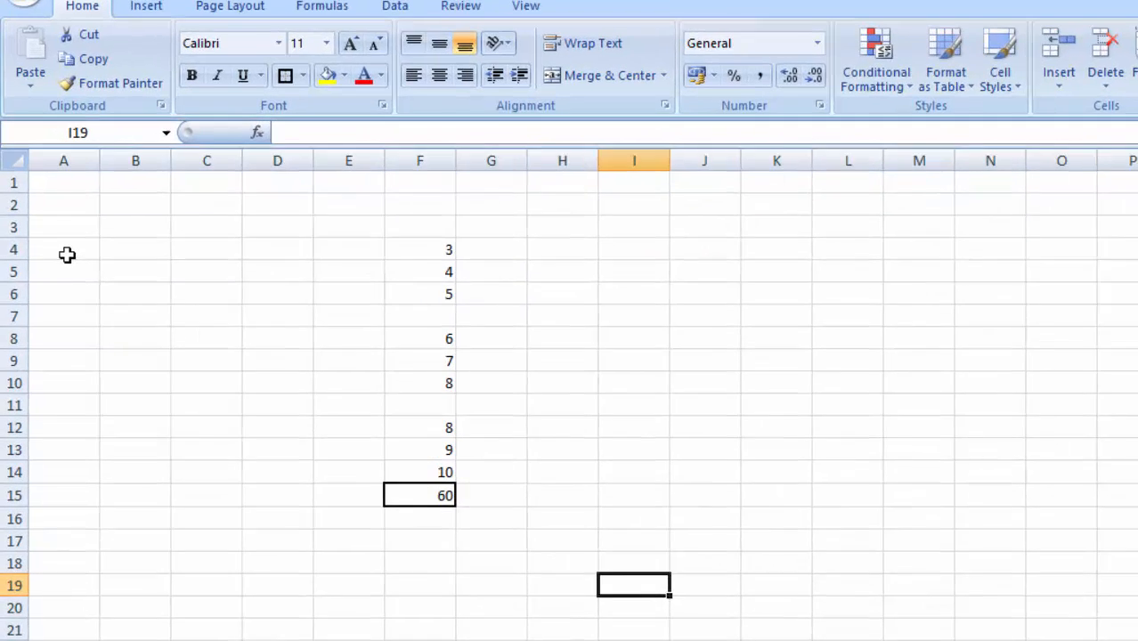
Step: Enter 4 in cell A4 and fill it across to column E and down to row 14
click(70, 256)
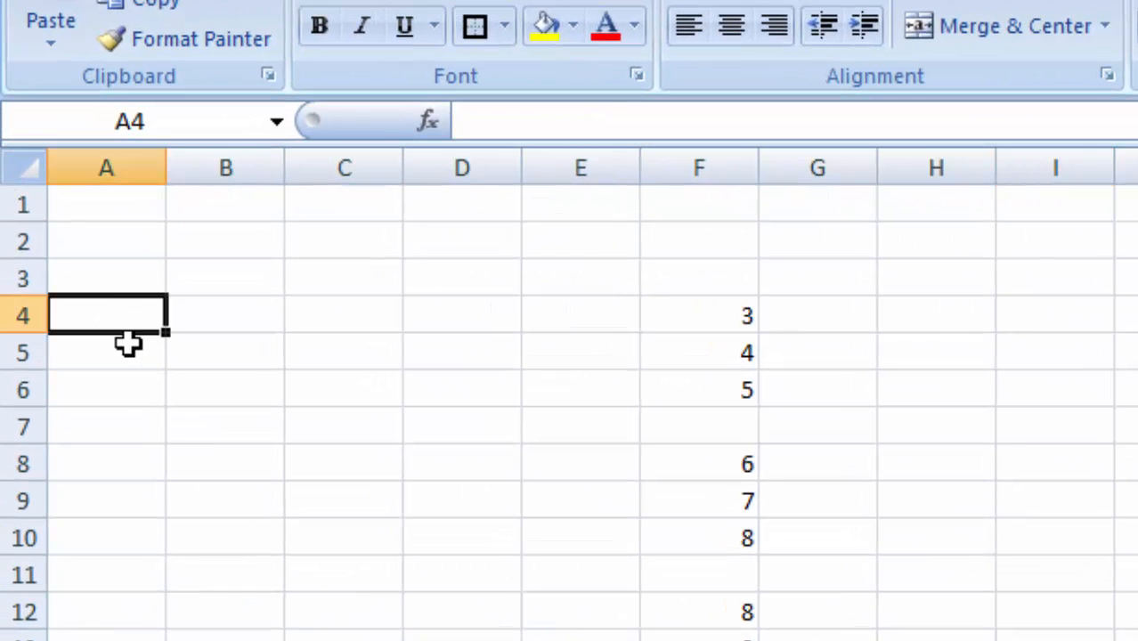
text(4)
drag(163, 335, 624, 401)
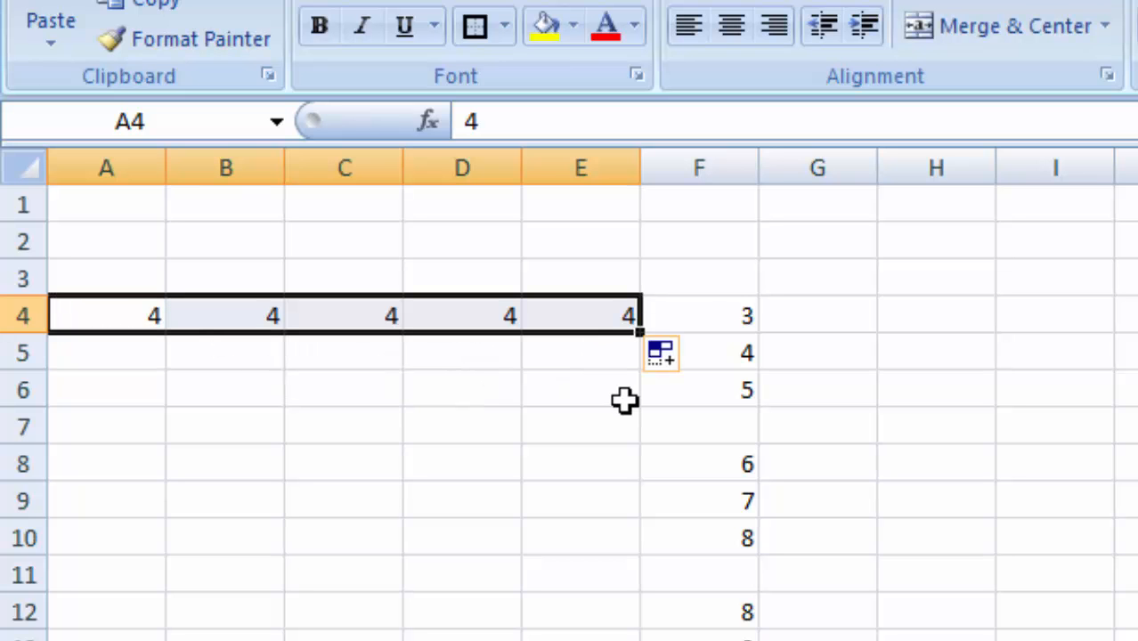
drag(643, 333, 617, 640)
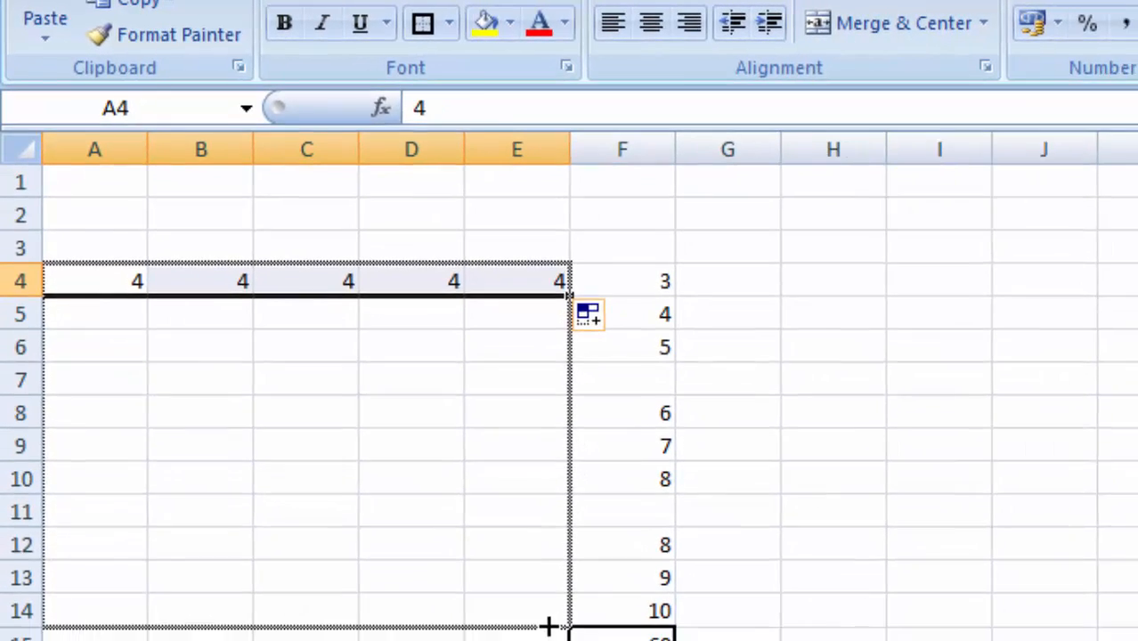
drag(547, 626, 547, 626)
click(1078, 639)
click(915, 588)
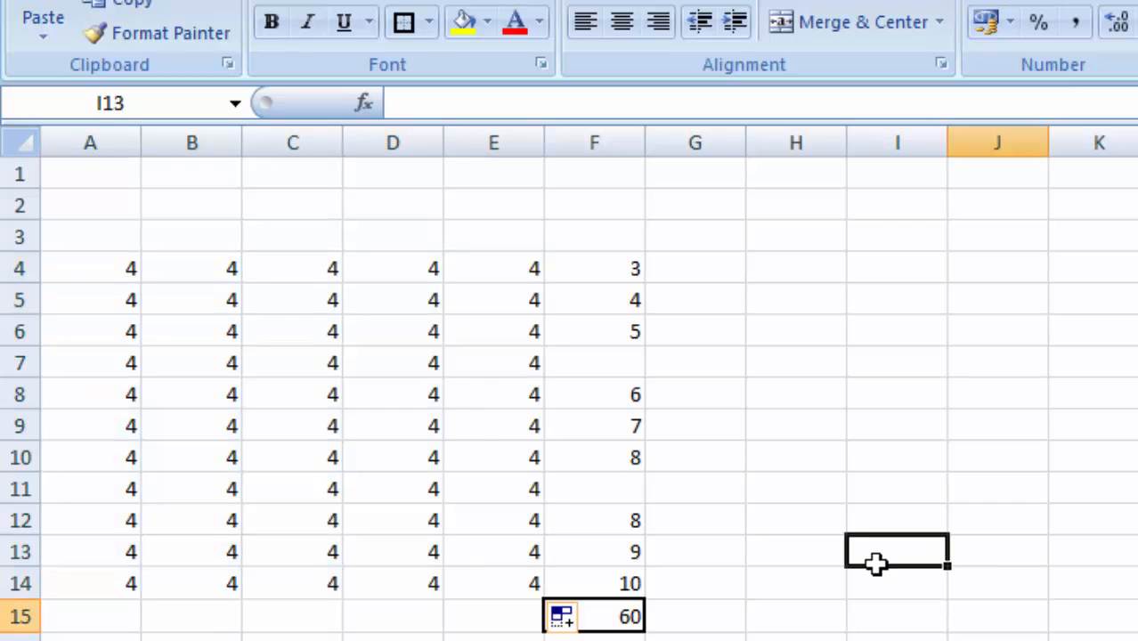
click(797, 637)
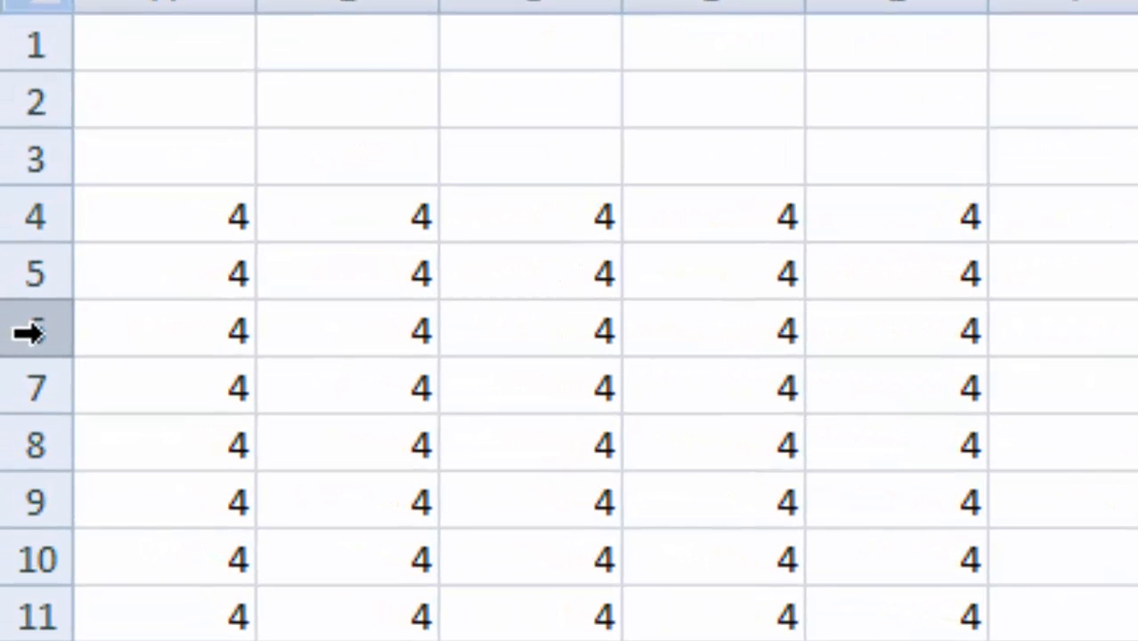
Step: Insert two blank rows above row 6, one at a time
click(26, 332)
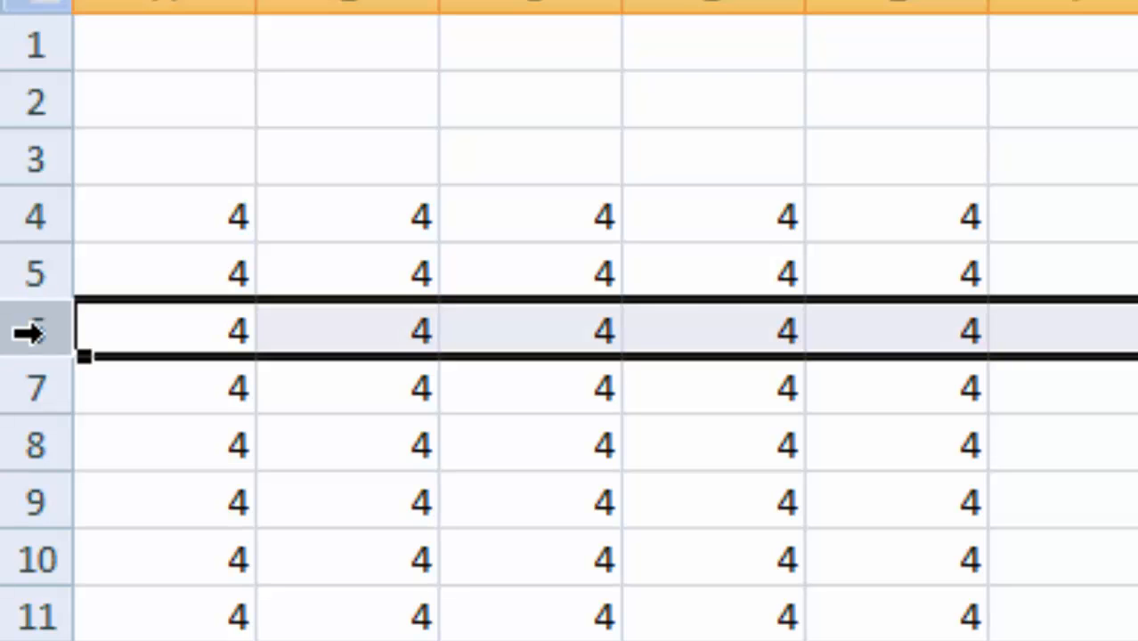
right_click(27, 332)
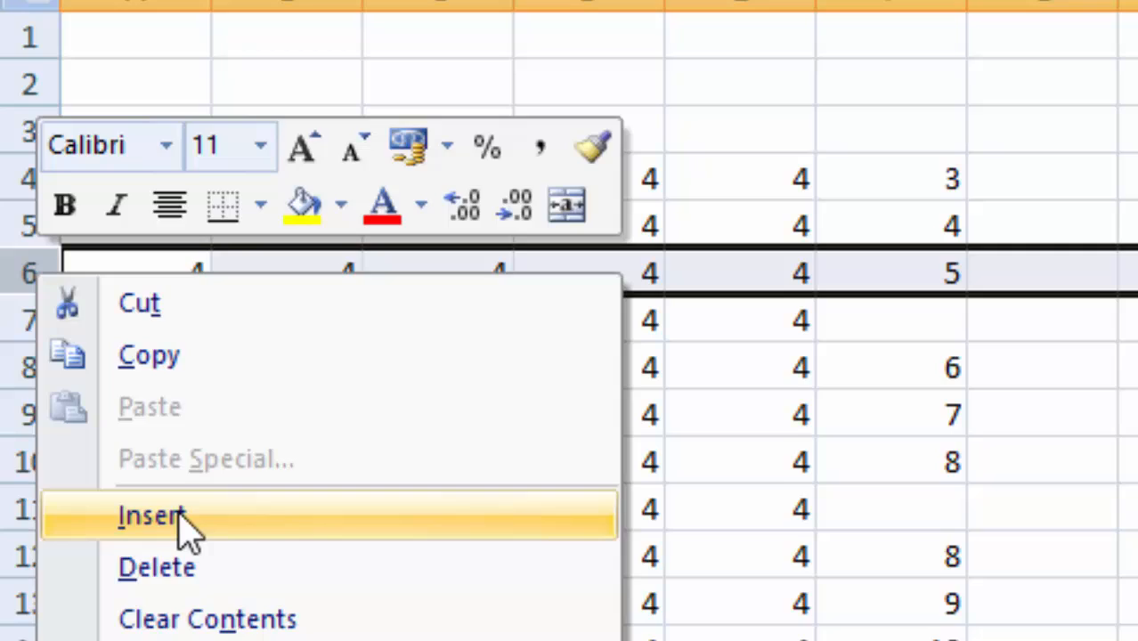
click(187, 541)
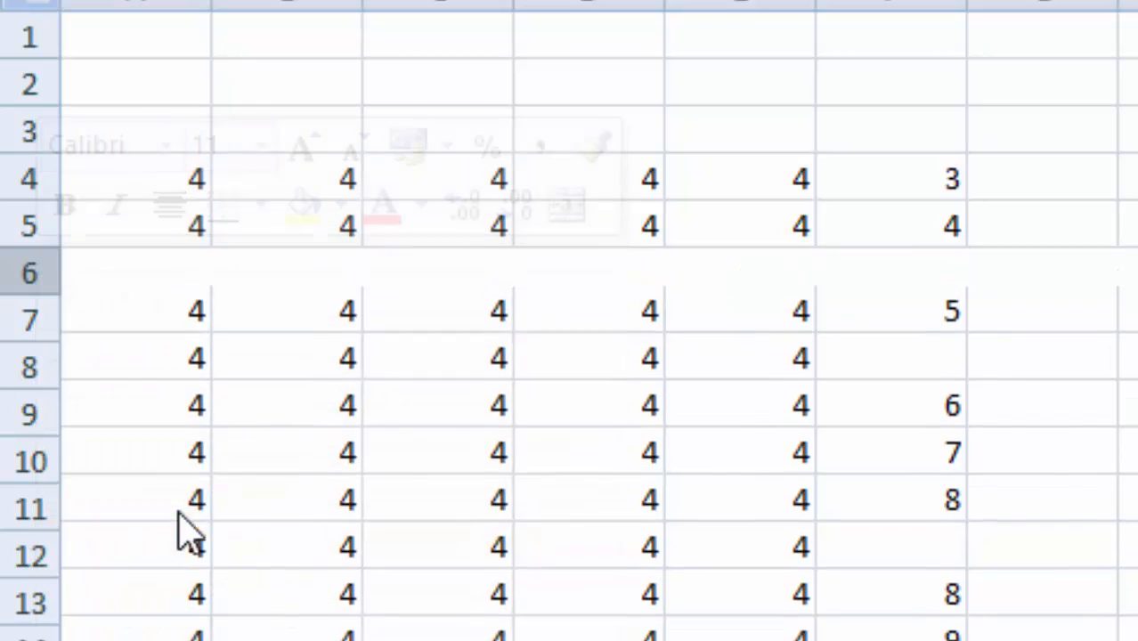
click(1131, 634)
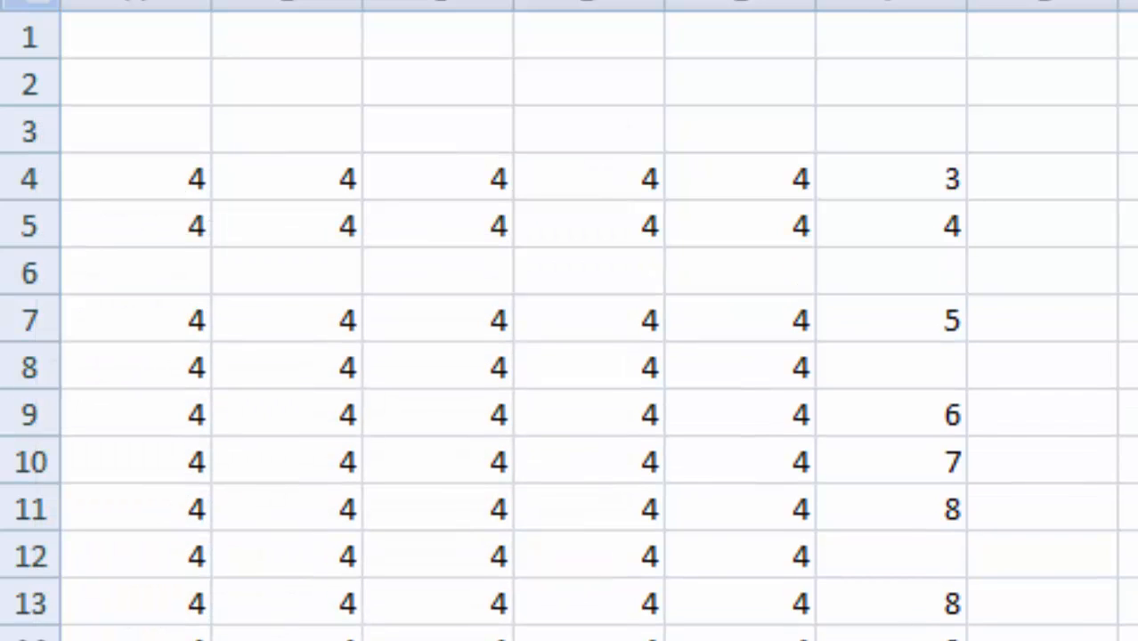
click(27, 273)
right_click(42, 274)
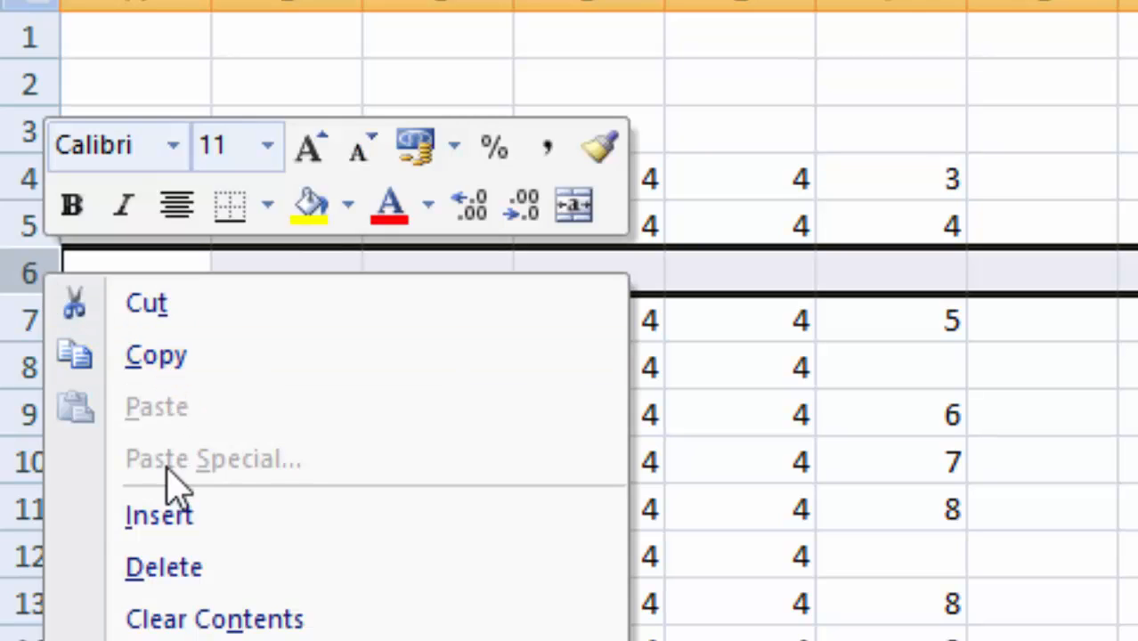
click(176, 521)
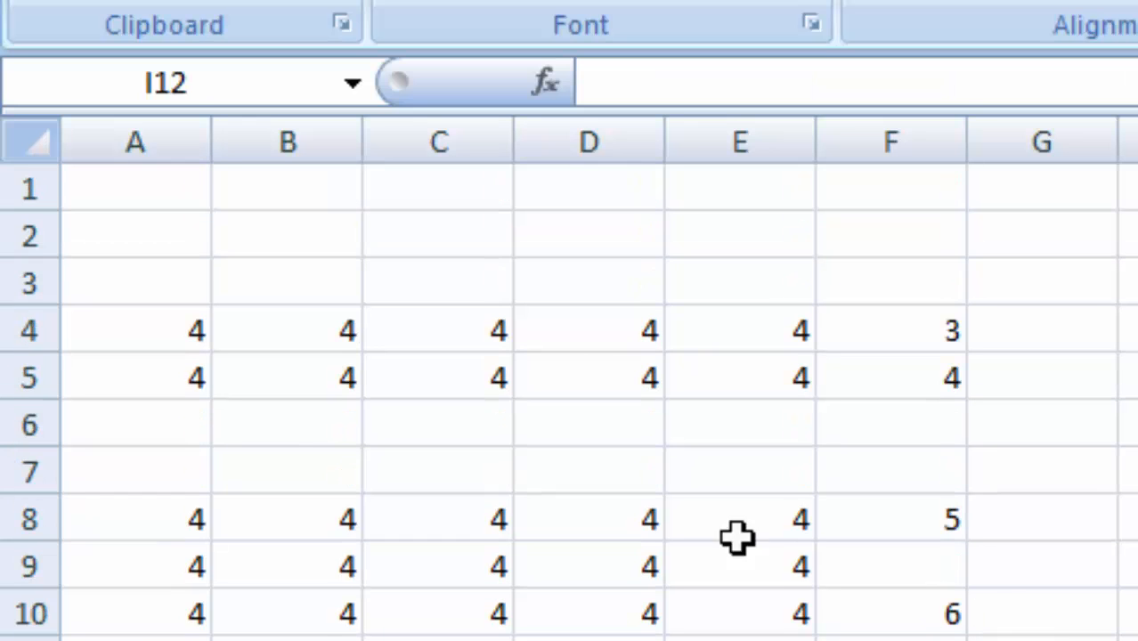
Step: Insert two blank columns before column B, one at a time
right_click(277, 134)
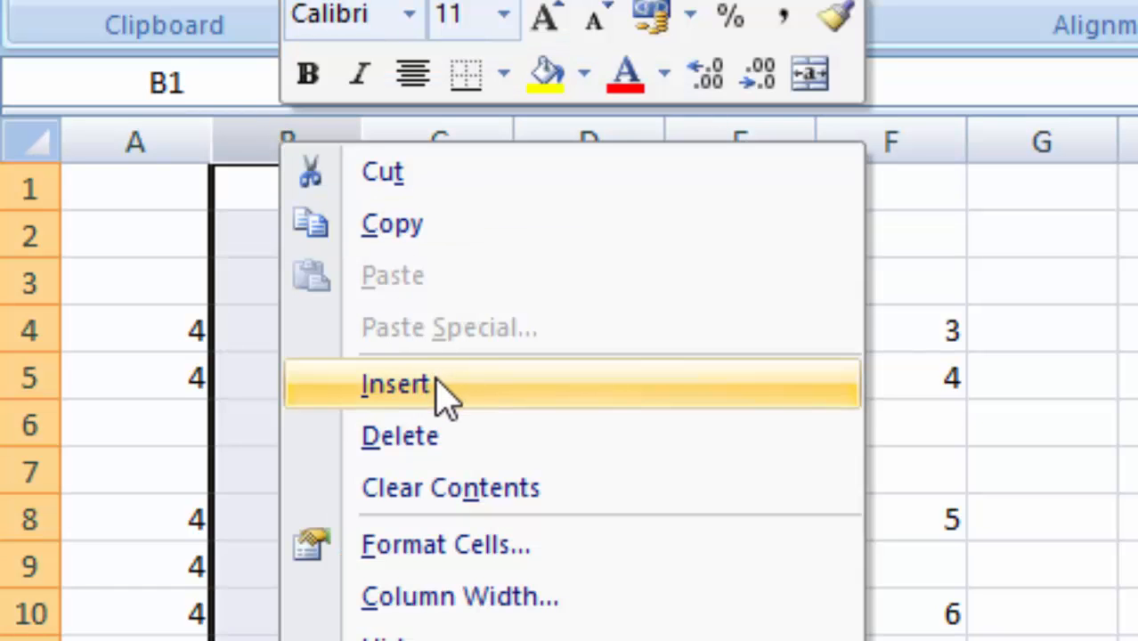
click(442, 387)
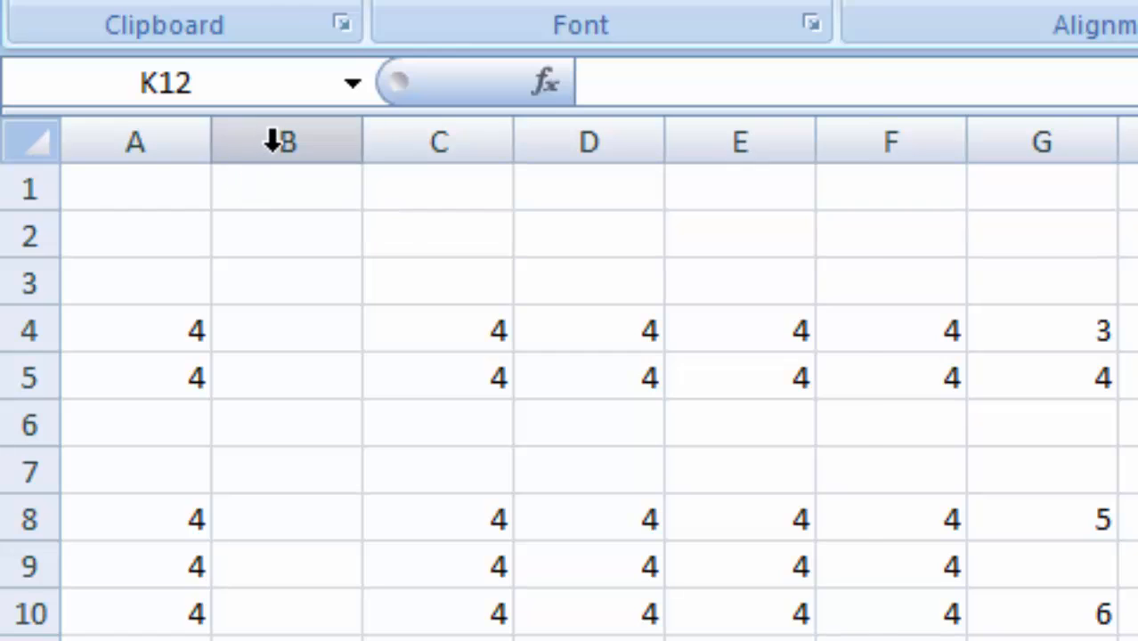
right_click(271, 140)
click(444, 407)
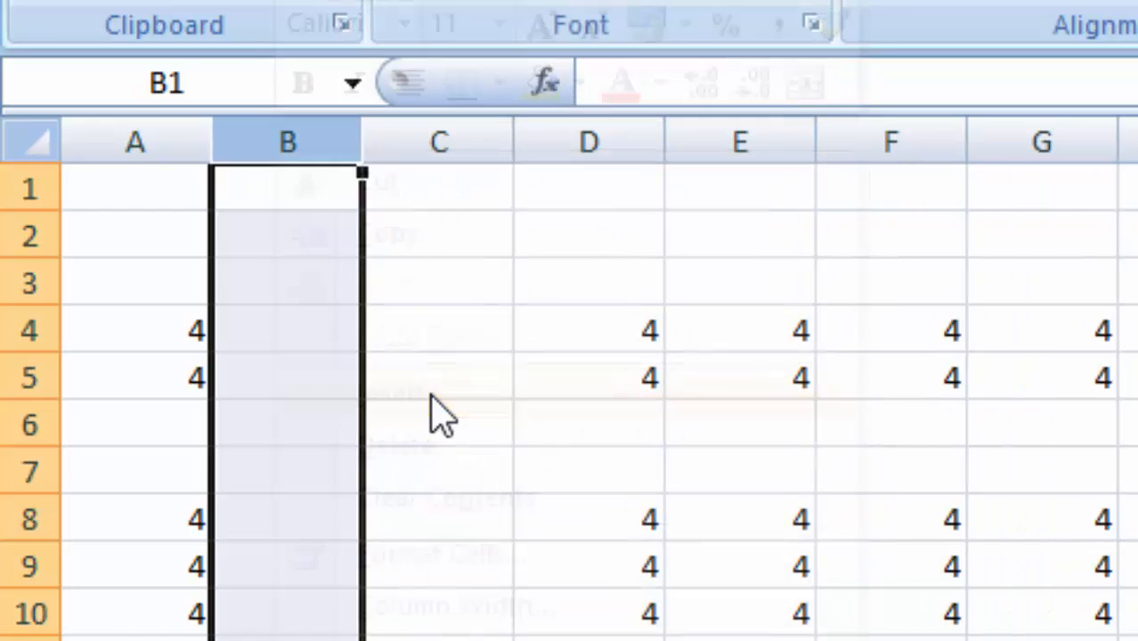
click(1137, 640)
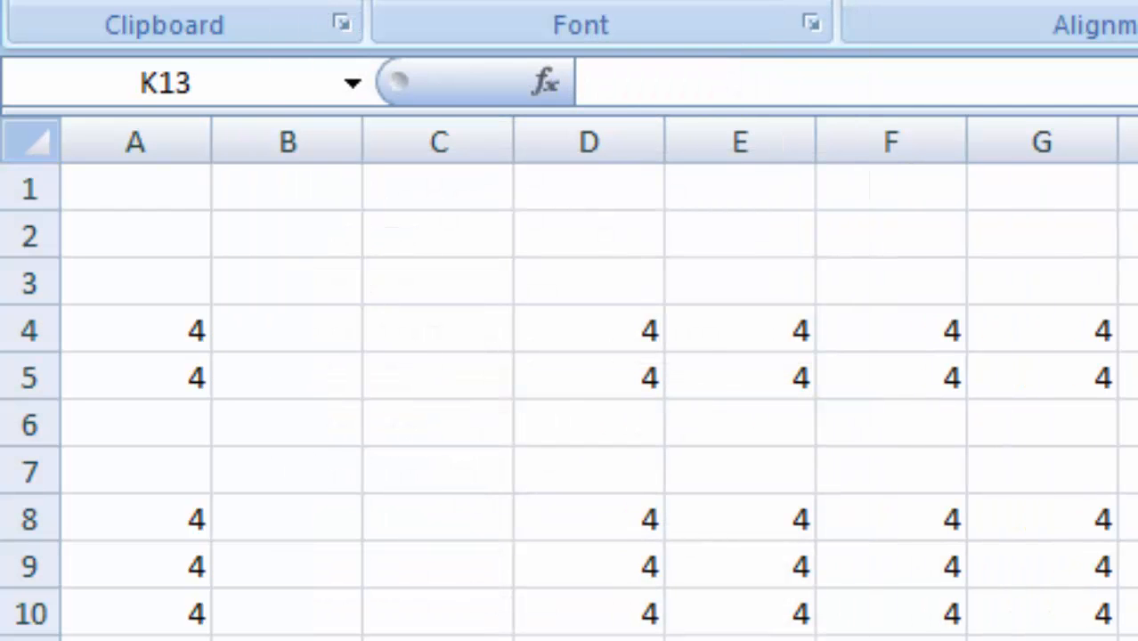
Step: Undo the two column insertions at B and the two row insertions at row 6
key(ctrl+z)
key(ctrl+z)
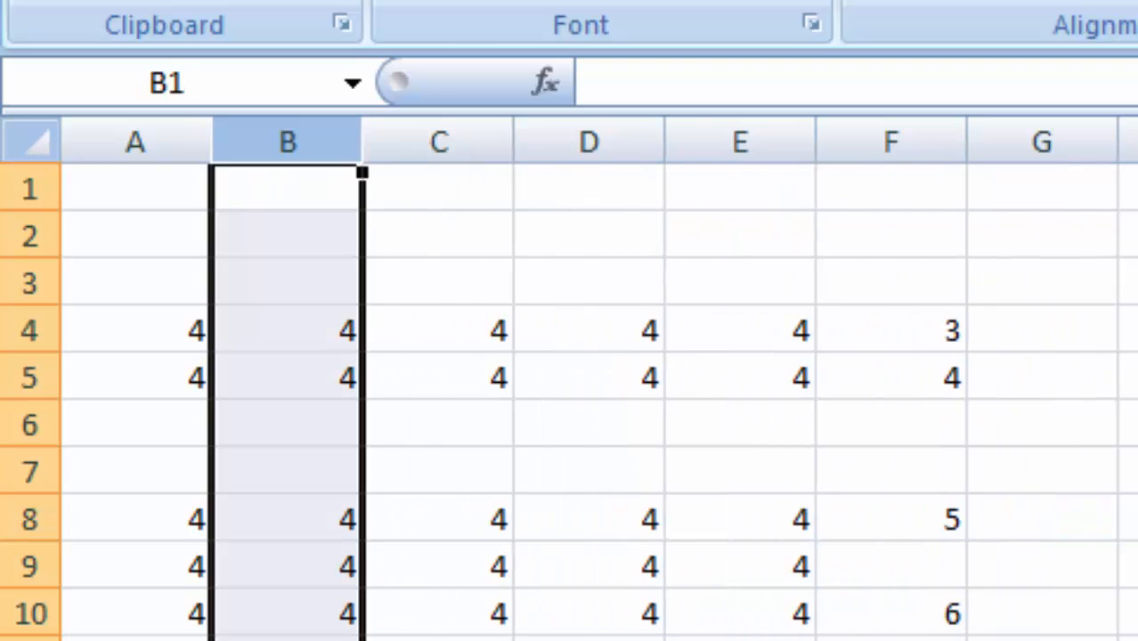
key(ctrl+z)
key(ctrl+z)
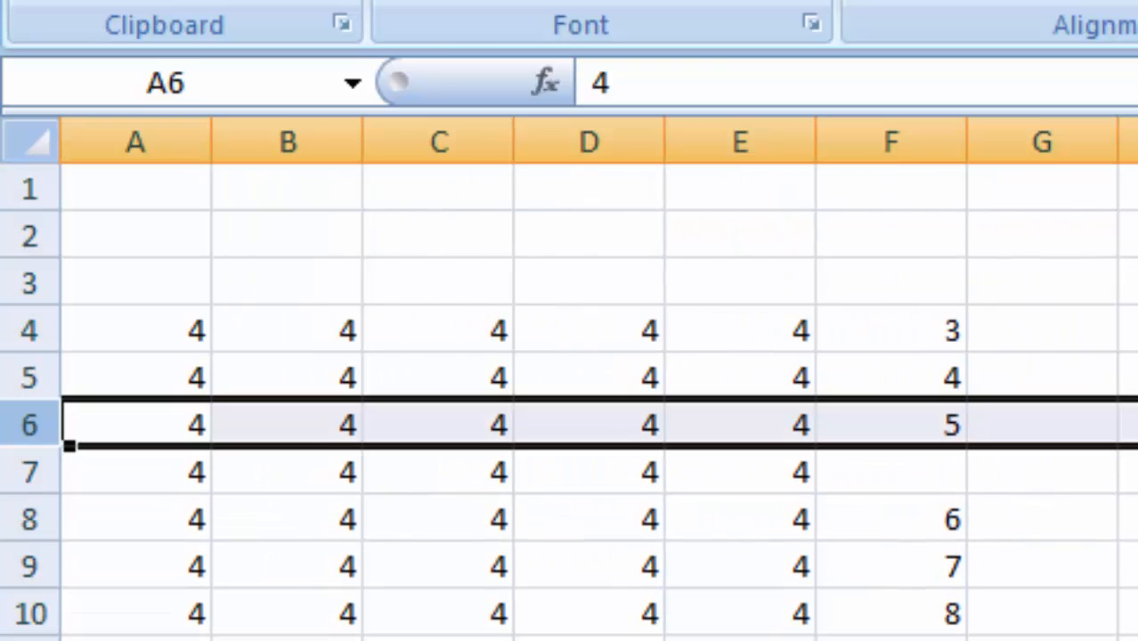
click(1137, 640)
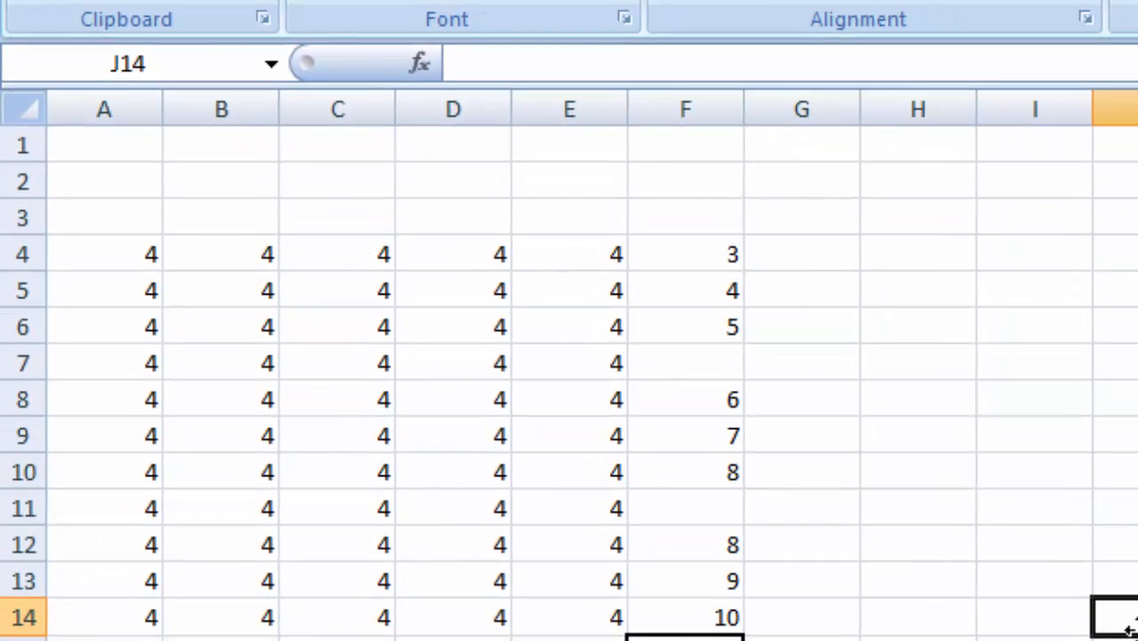
Step: Insert four blank rows at once above row 6, based on rows 6 to 9, and undo the insertion
click(17, 330)
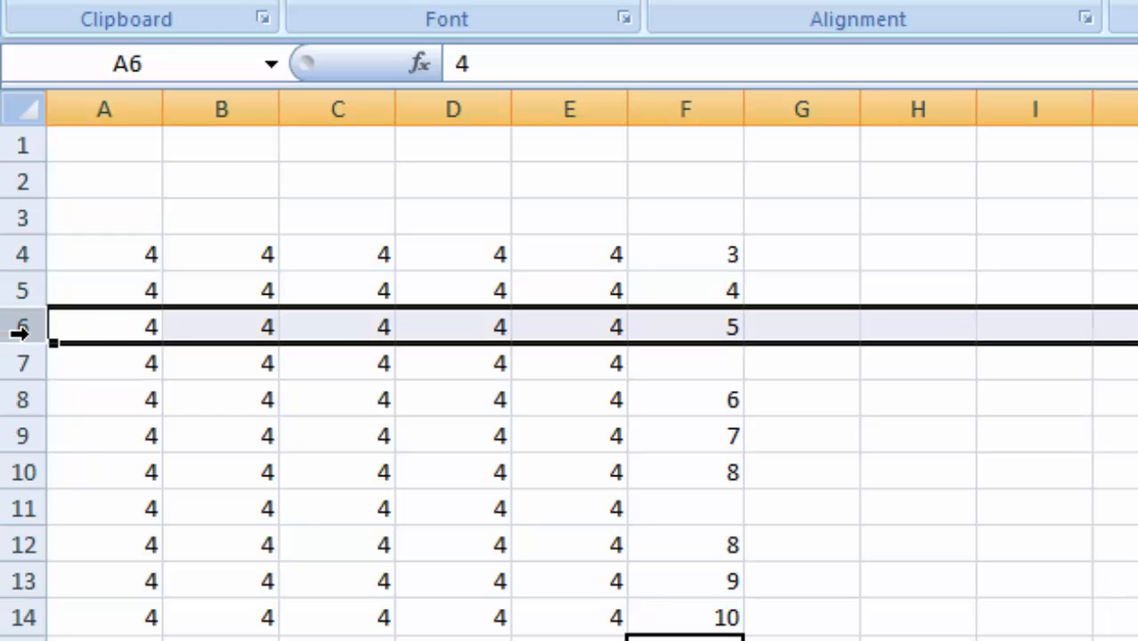
click(1028, 584)
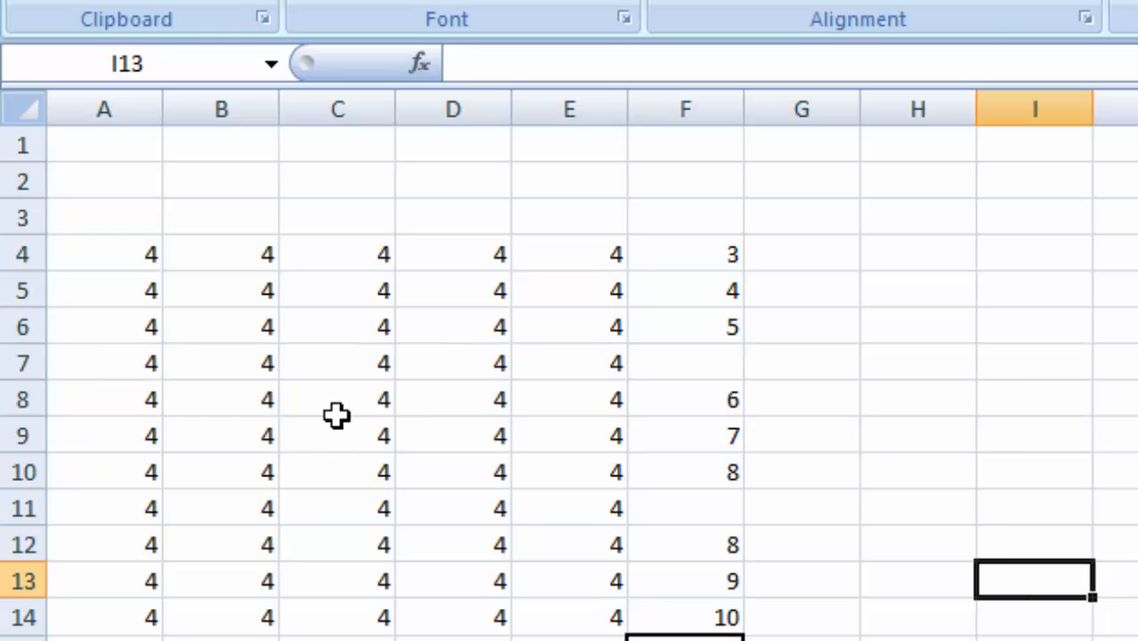
click(21, 328)
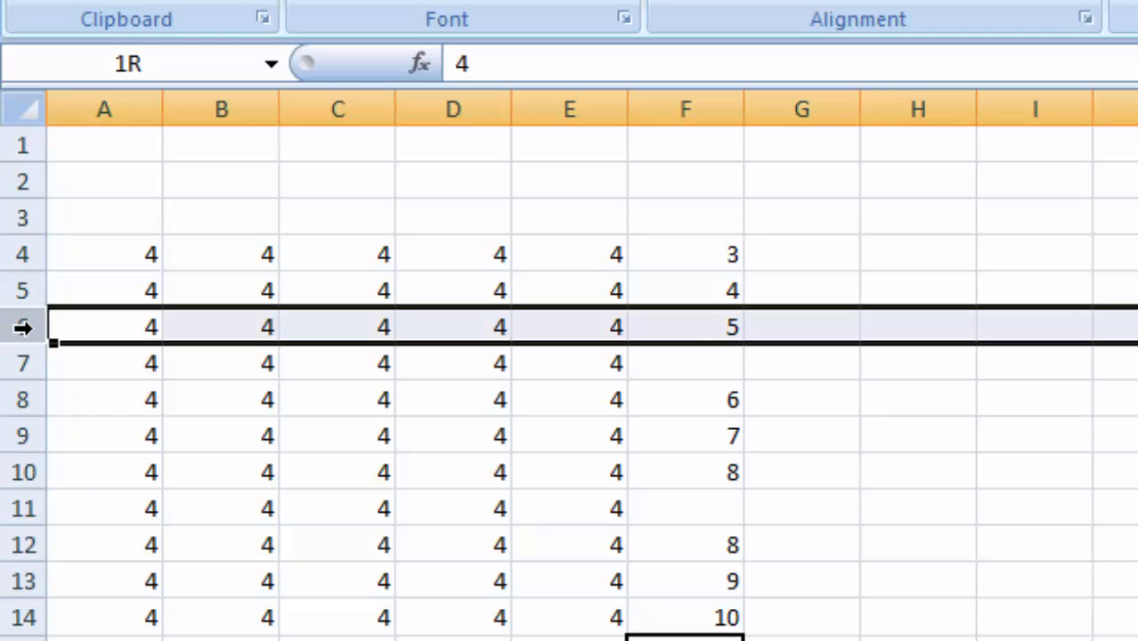
drag(21, 329, 49, 418)
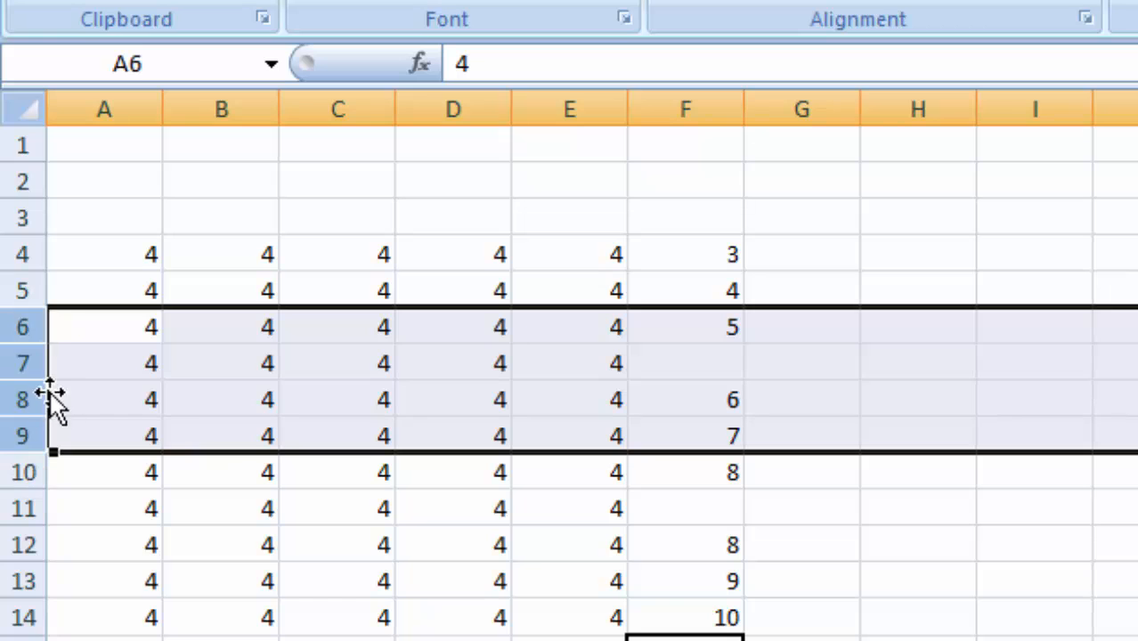
right_click(21, 330)
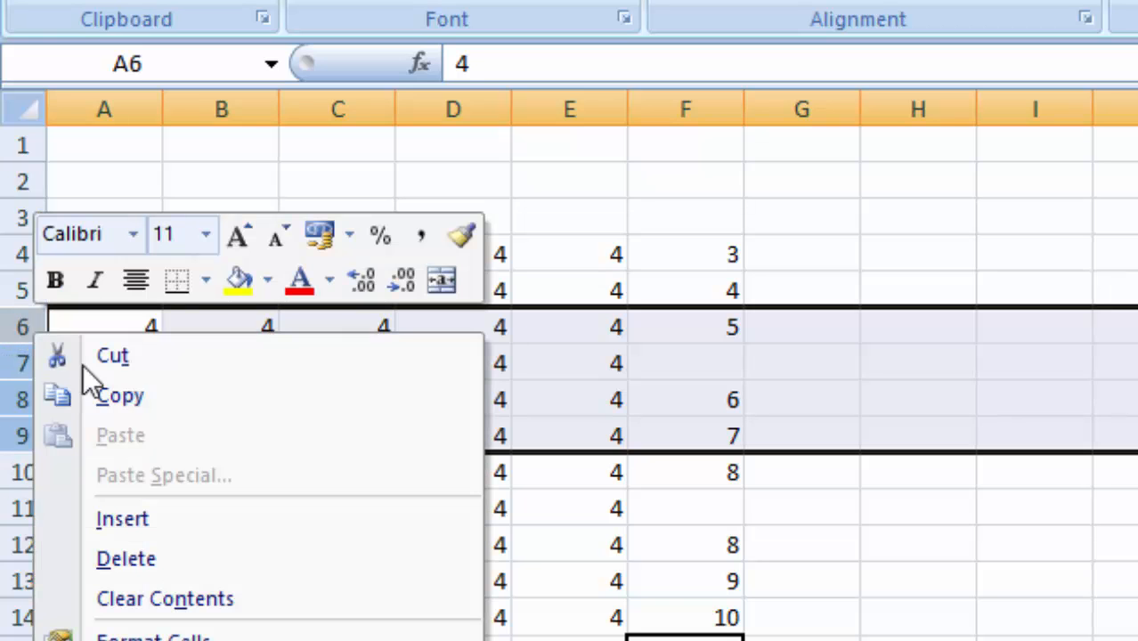
click(140, 516)
click(141, 517)
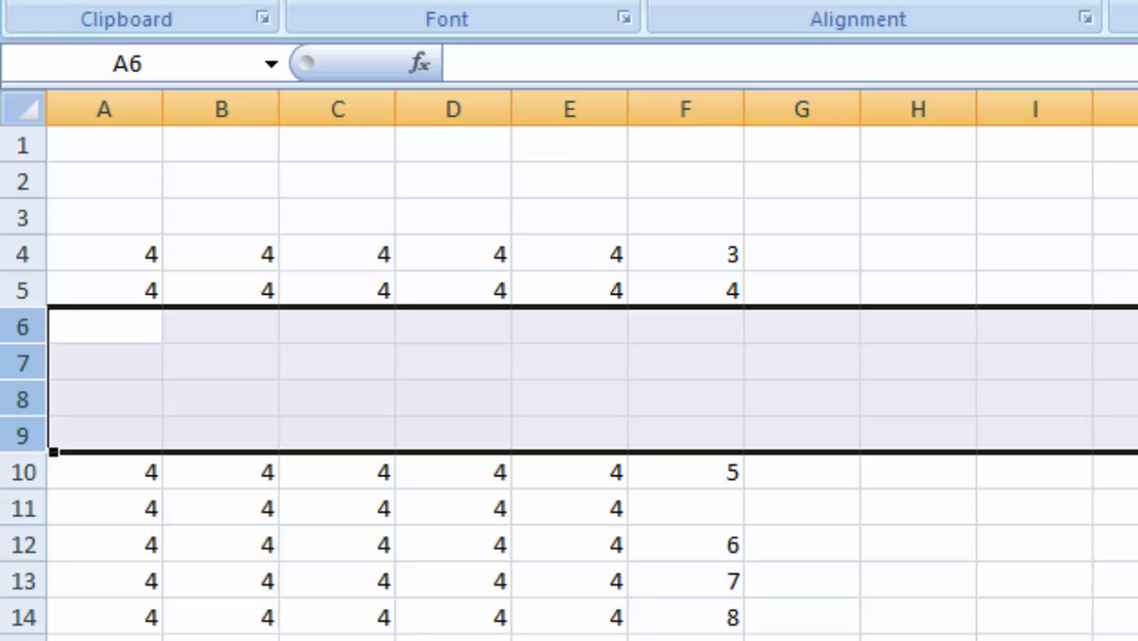
key(ctrl+z)
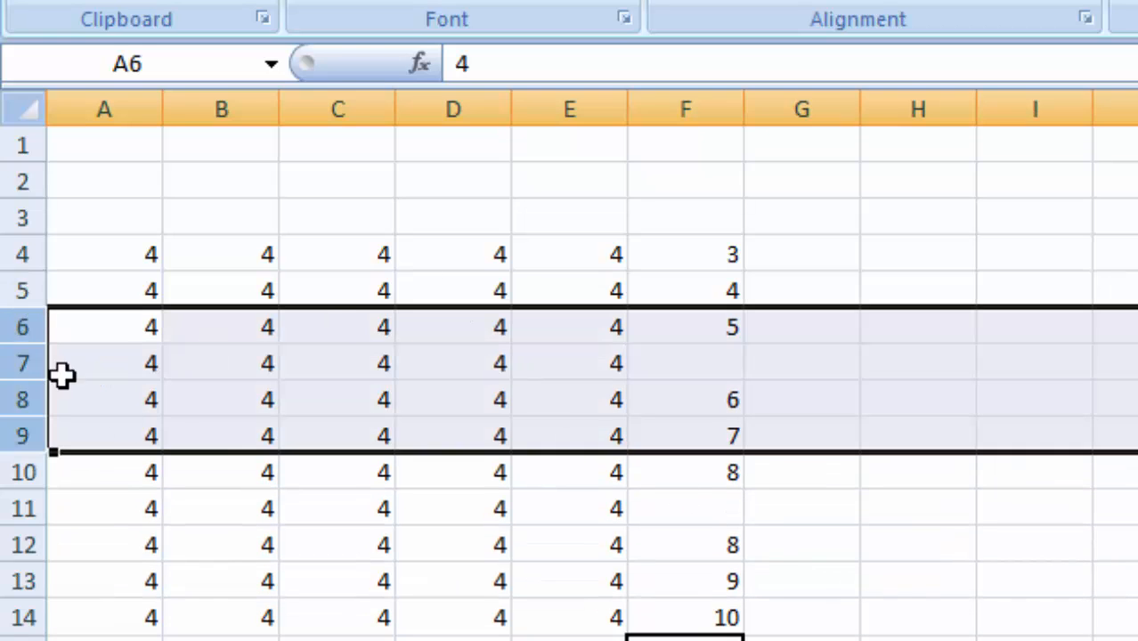
click(1137, 616)
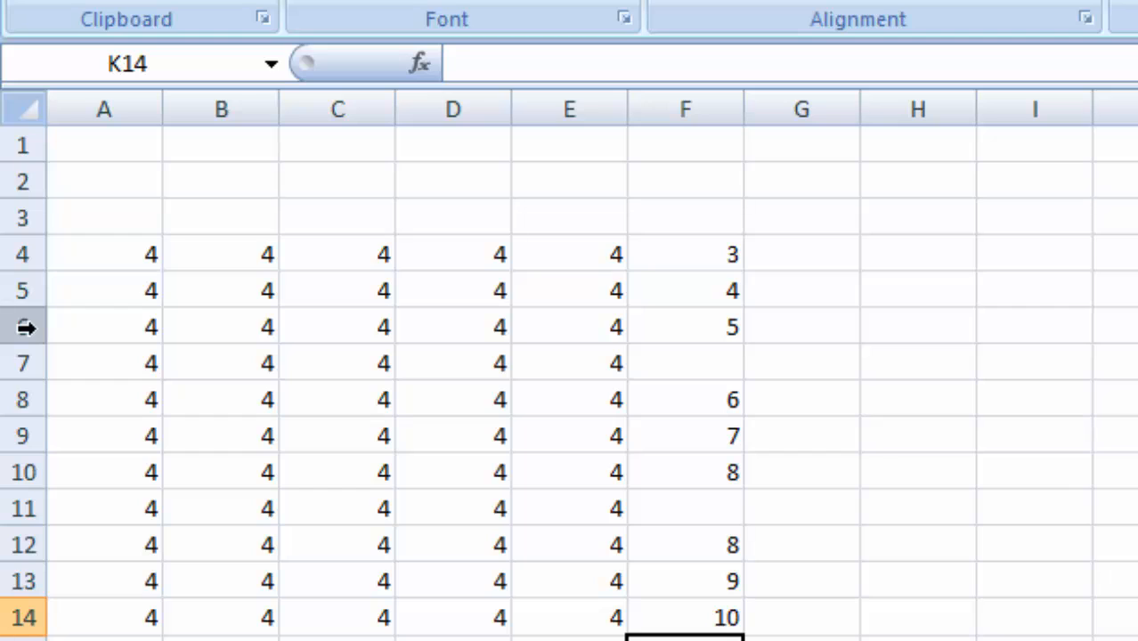
Step: Insert five blank rows at once above row 6, based on rows 6 to 10
drag(24, 328, 31, 464)
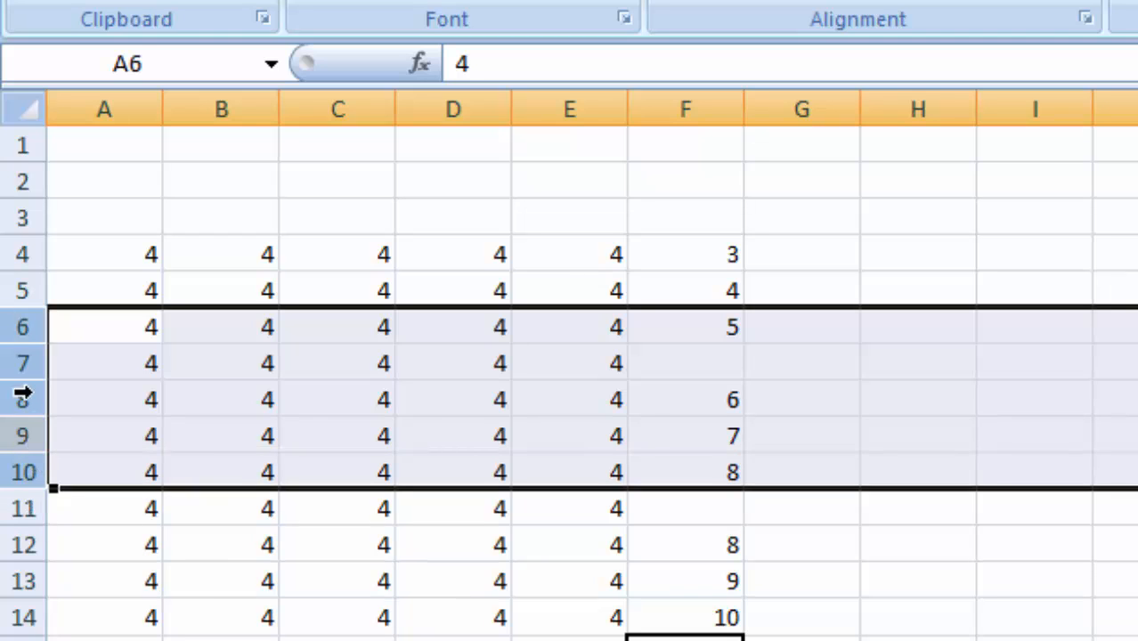
right_click(20, 328)
click(147, 527)
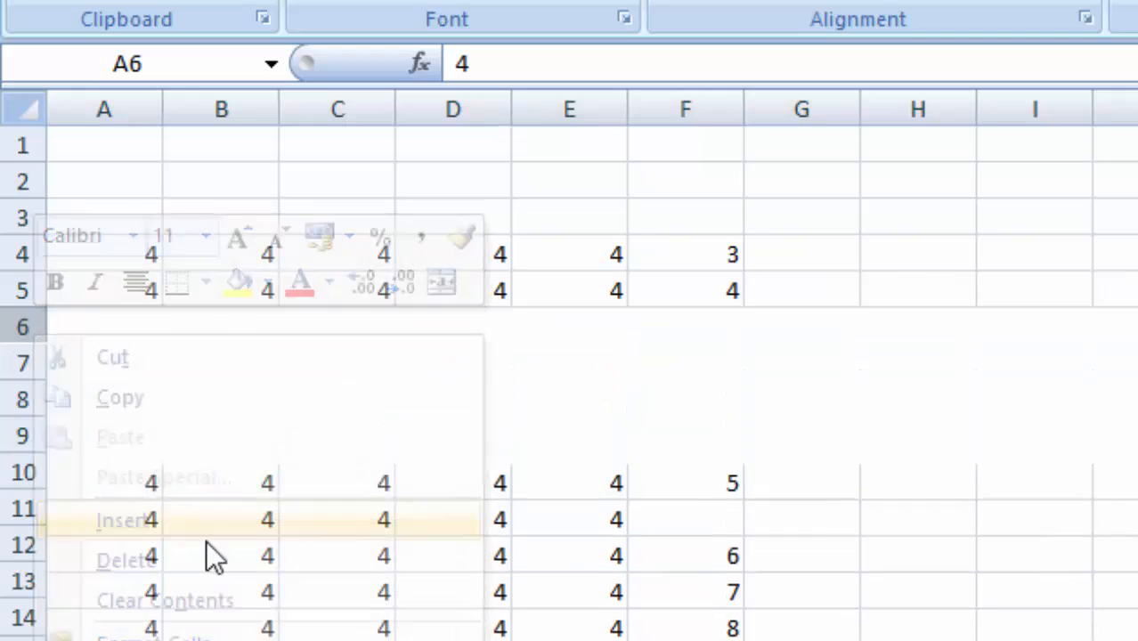
click(1137, 640)
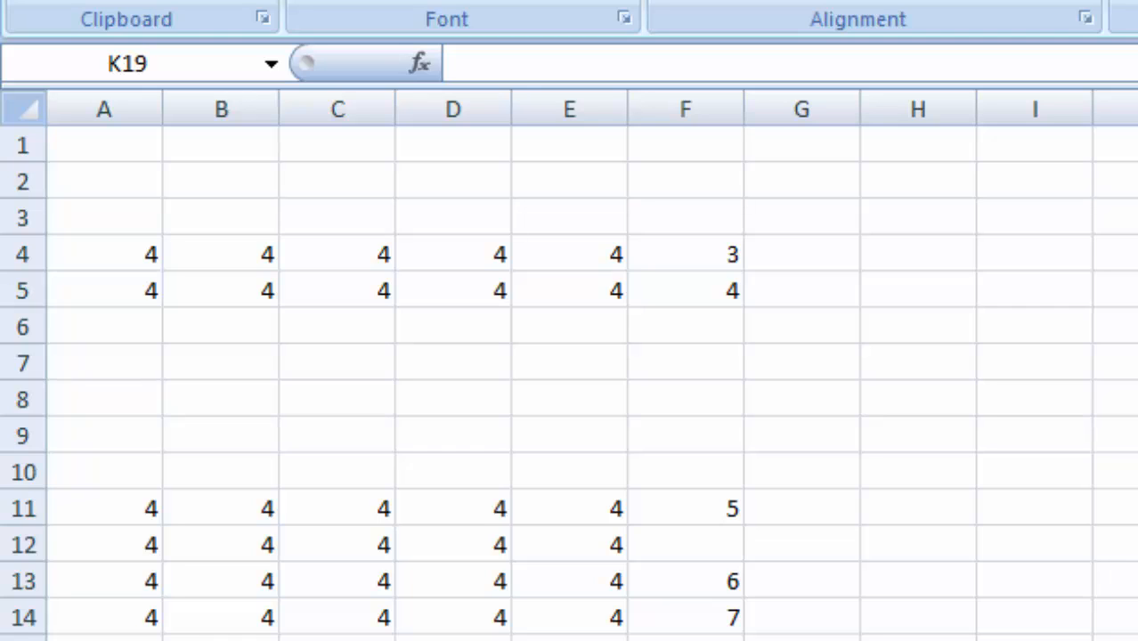
click(1126, 592)
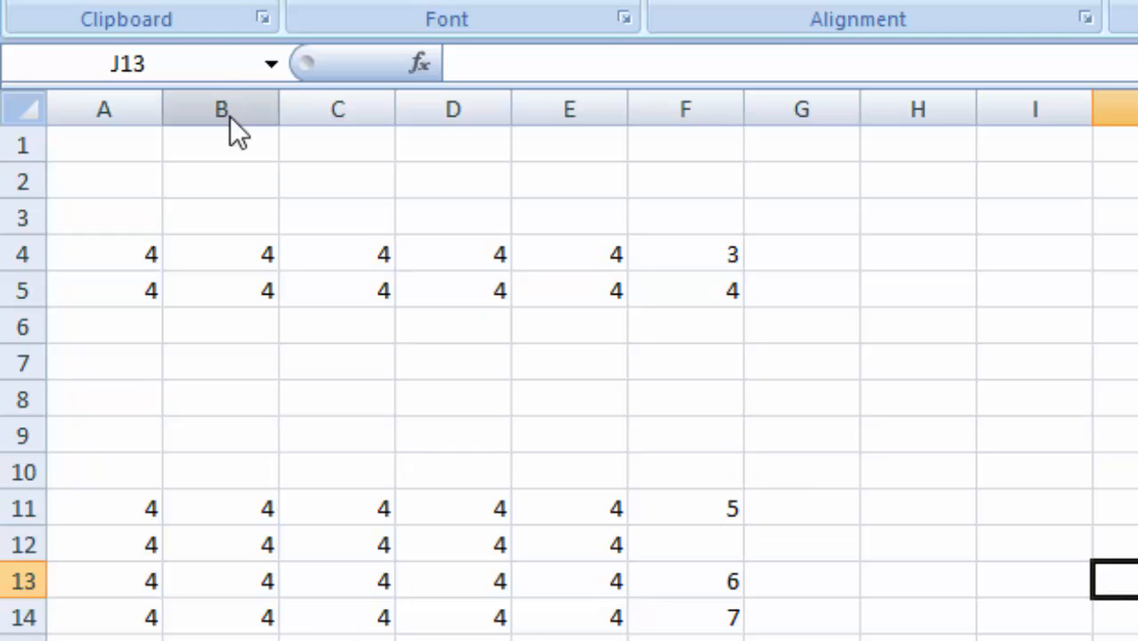
Step: Insert three blank columns at once before column B, based on columns B to D, and undo the insertion
drag(229, 115, 411, 138)
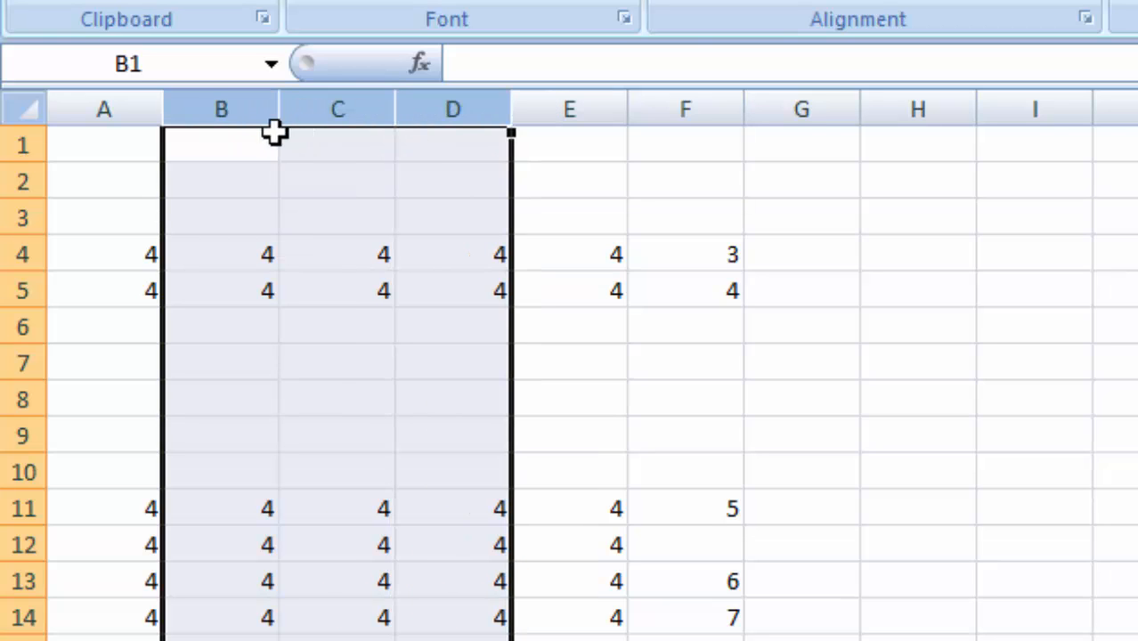
right_click(236, 109)
click(352, 308)
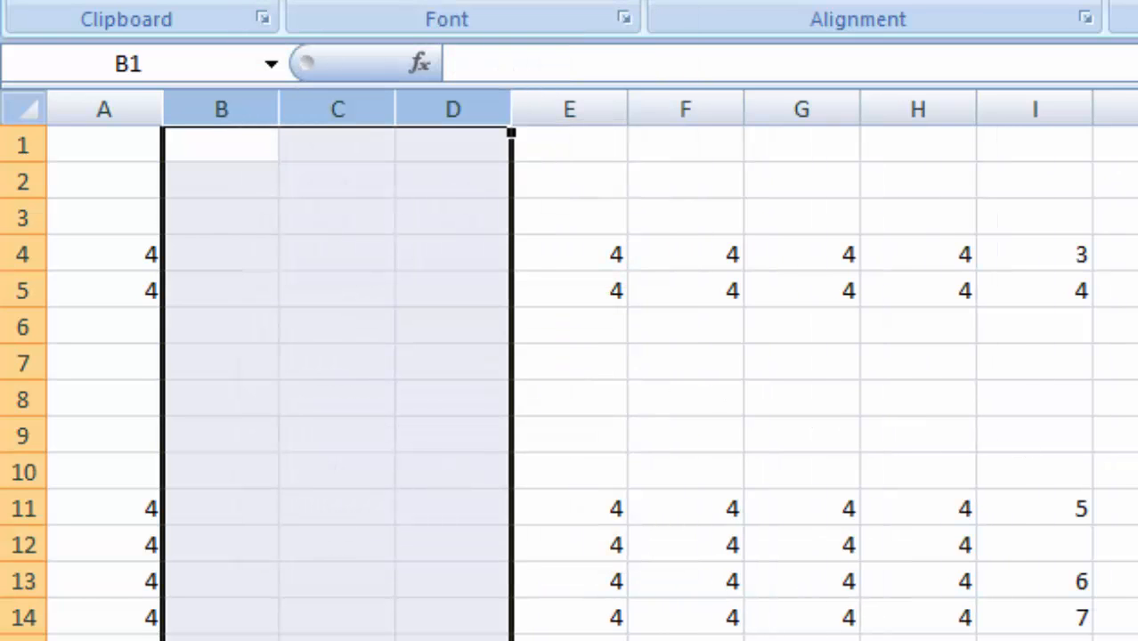
click(1137, 582)
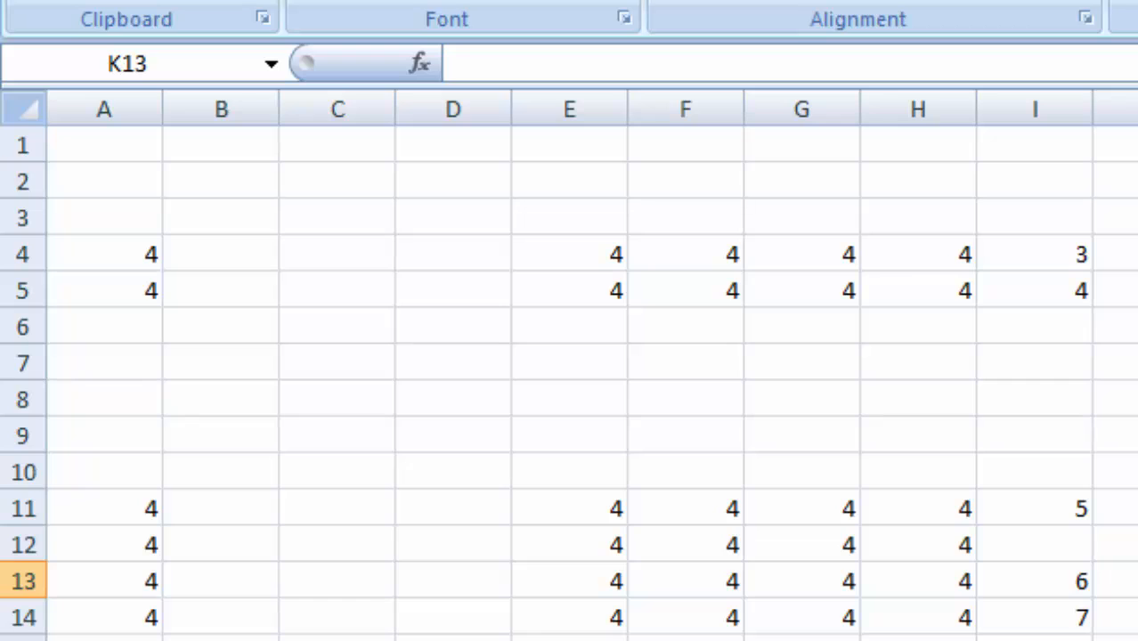
key(ctrl+z)
click(1137, 639)
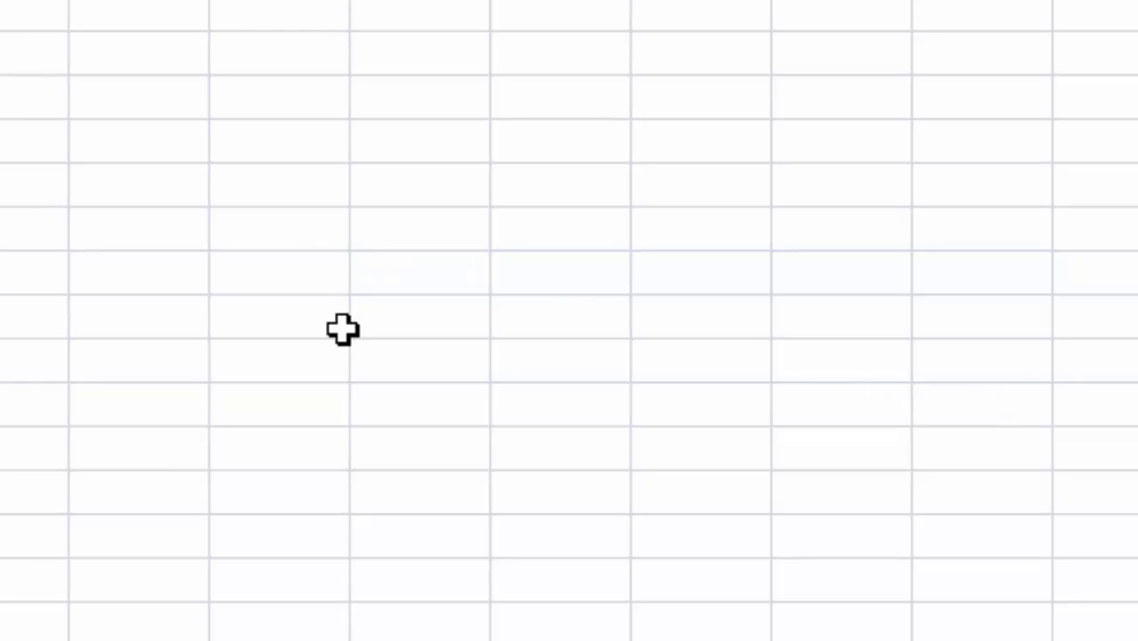
Step: Enter a, b and c in three adjacent cells of one row in an empty area of the sheet
click(400, 225)
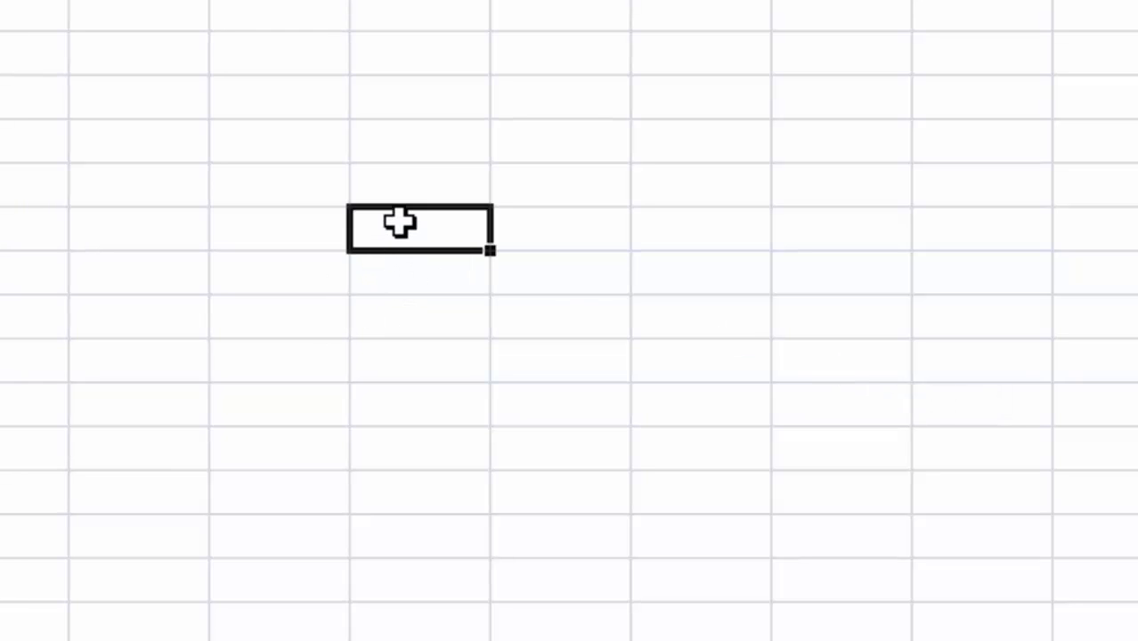
text(a)
key(Tab)
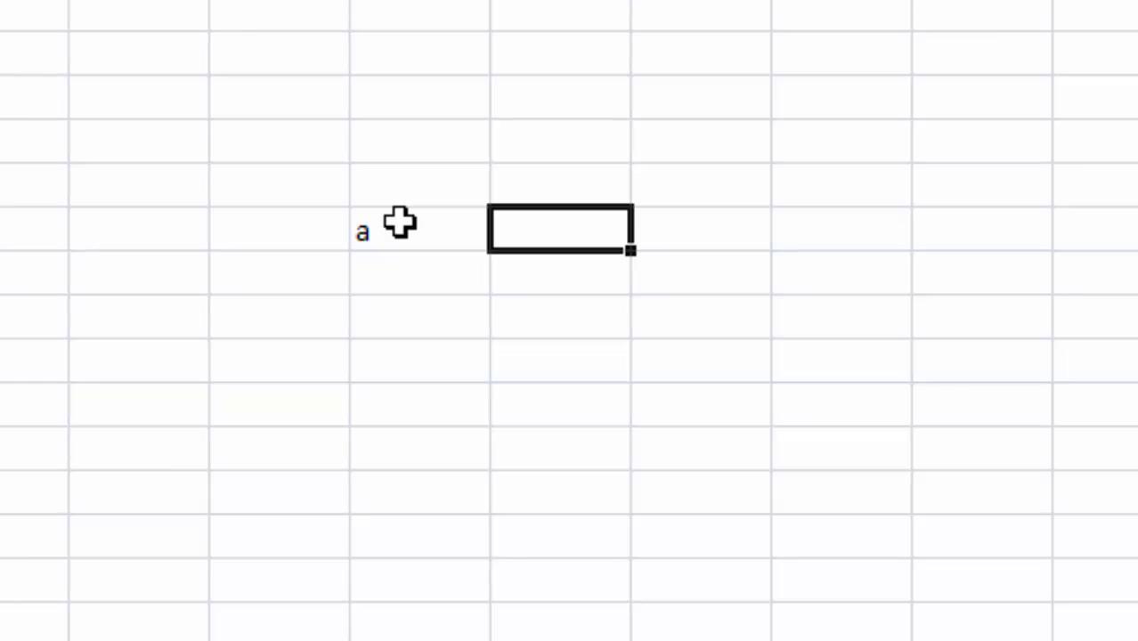
text(b)
key(Tab)
text(c)
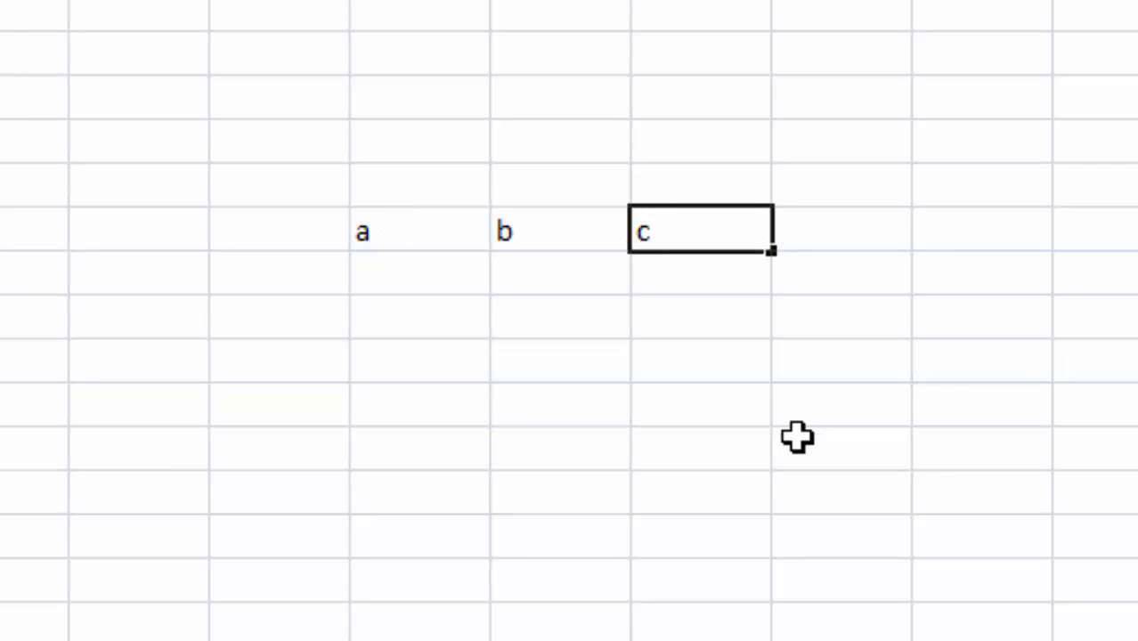
click(937, 495)
Step: Enter d, e and f in the three cells directly below a, b and c
click(374, 277)
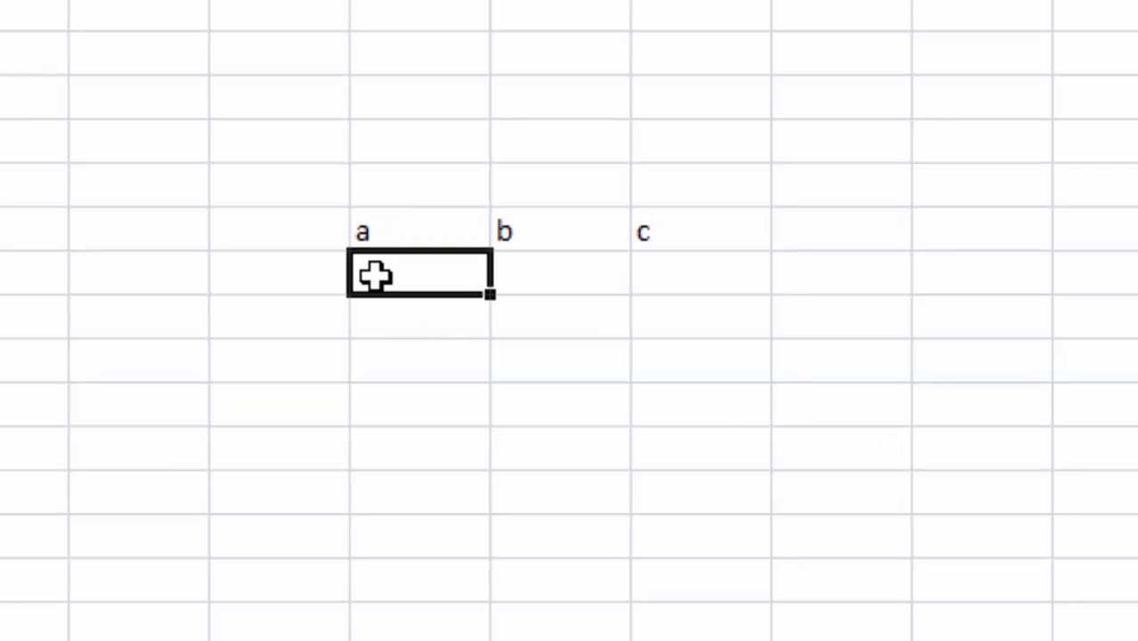
text(c)
key(Tab)
text(e)
key(Tab)
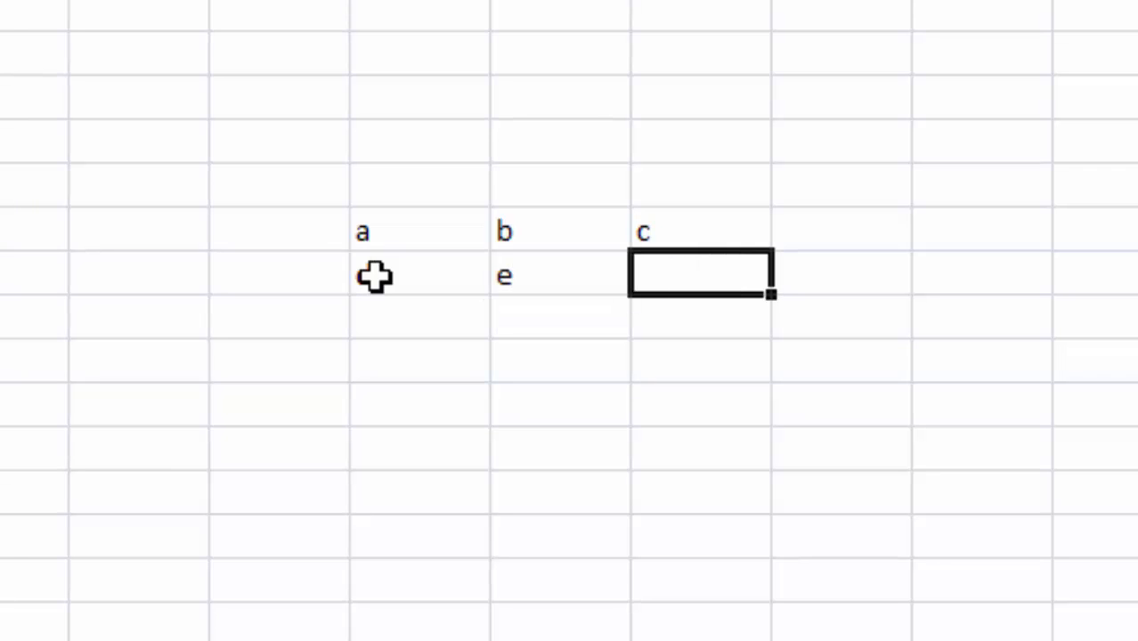
text(f)
click(817, 228)
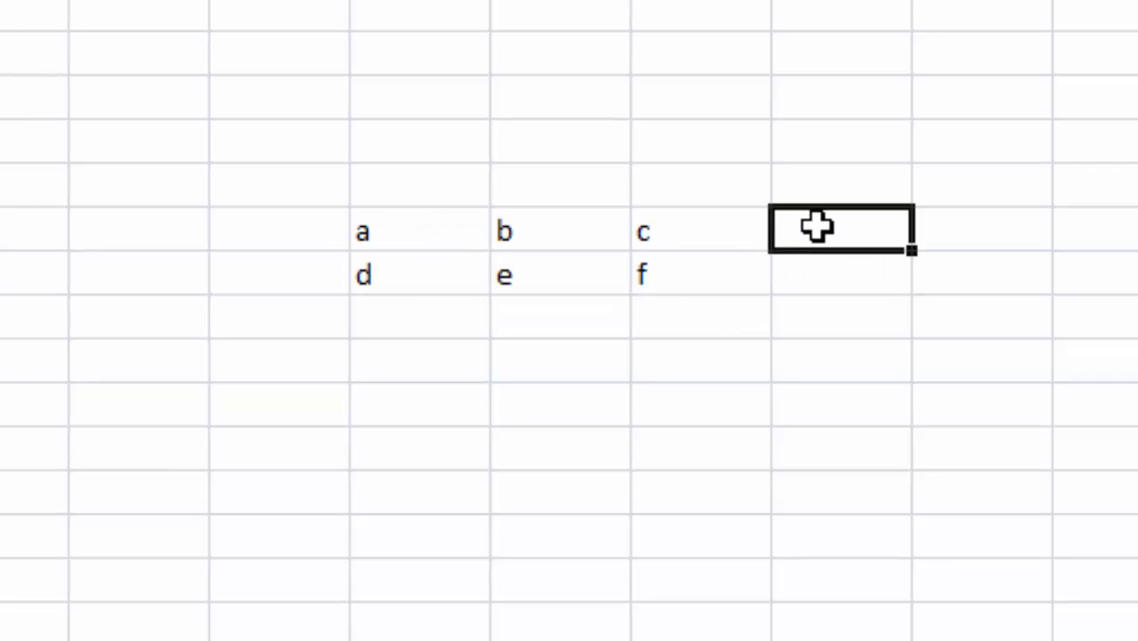
Step: Enter 20 beside c and 21 beside f in the adjacent column
text(20)
key(Return)
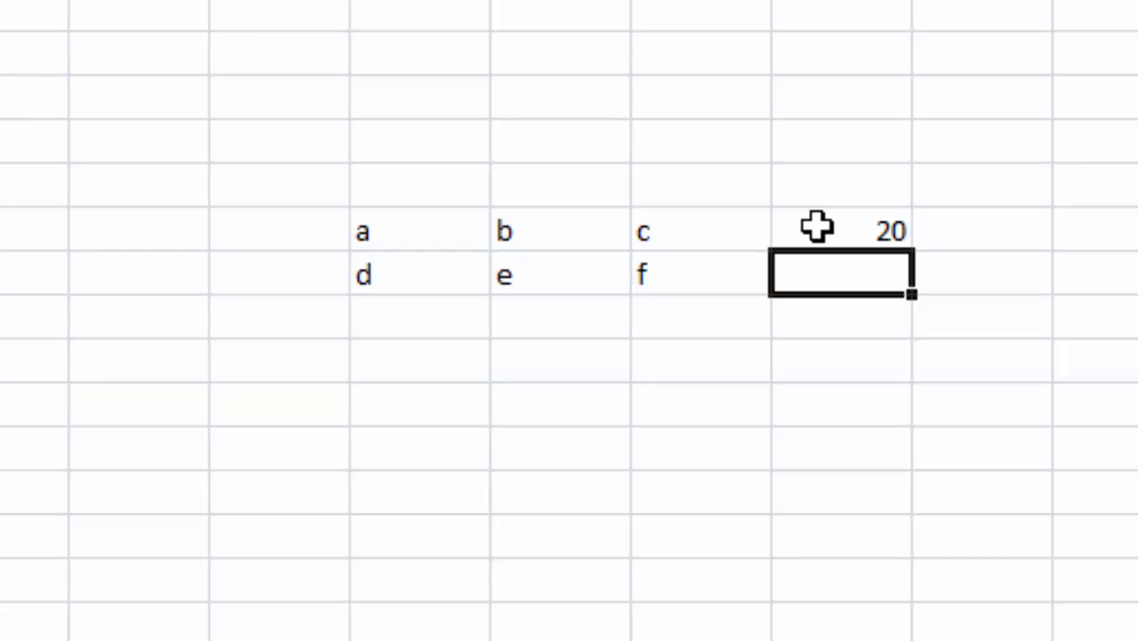
text(21)
click(1069, 342)
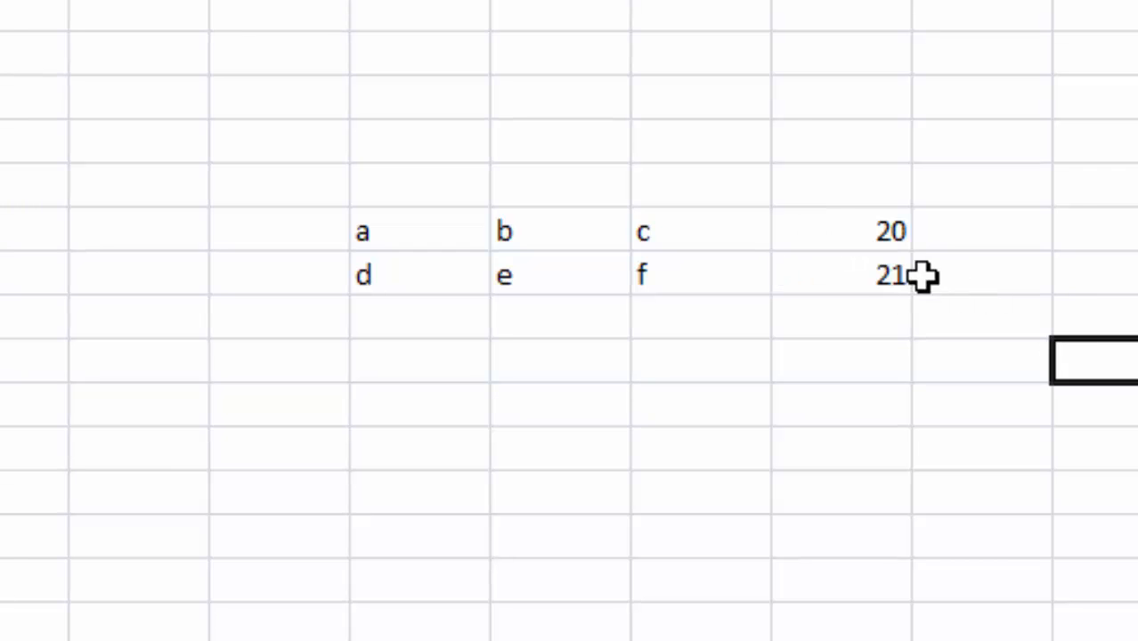
Step: Fill the 20, 21 series down to 28 and repeat the a–f letter block down the same rows
drag(882, 231, 887, 265)
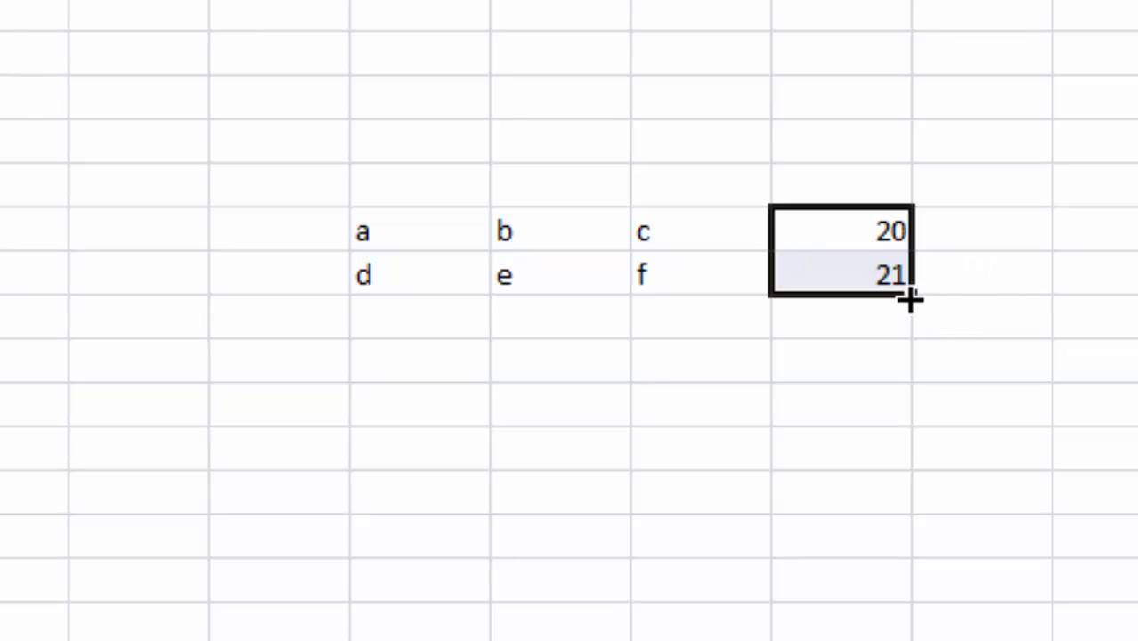
drag(911, 300, 910, 604)
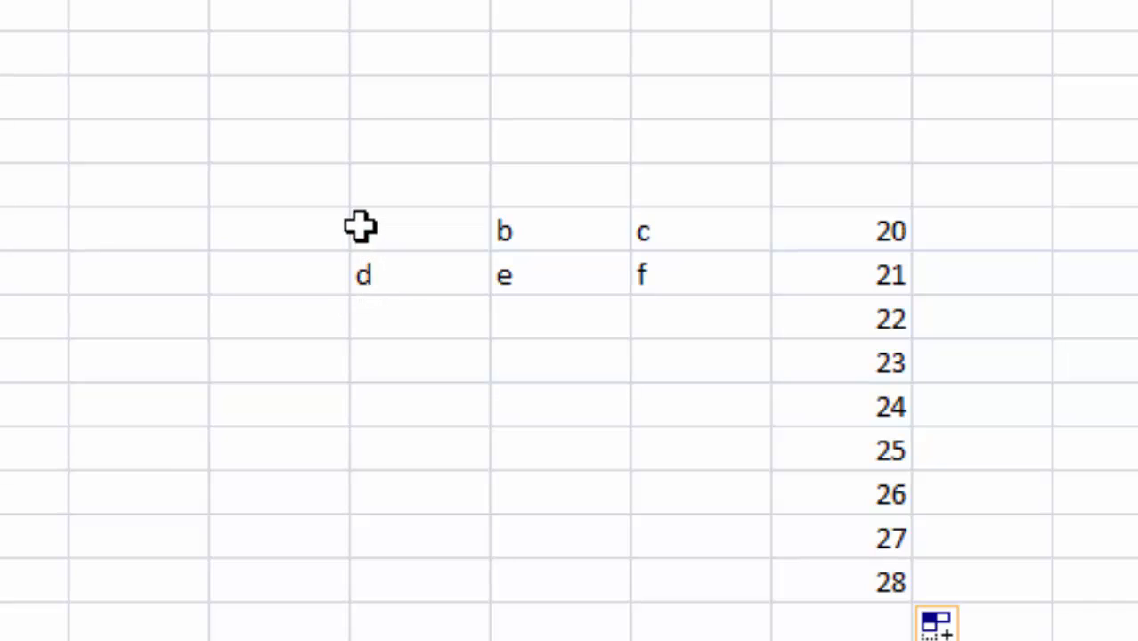
drag(361, 226, 737, 592)
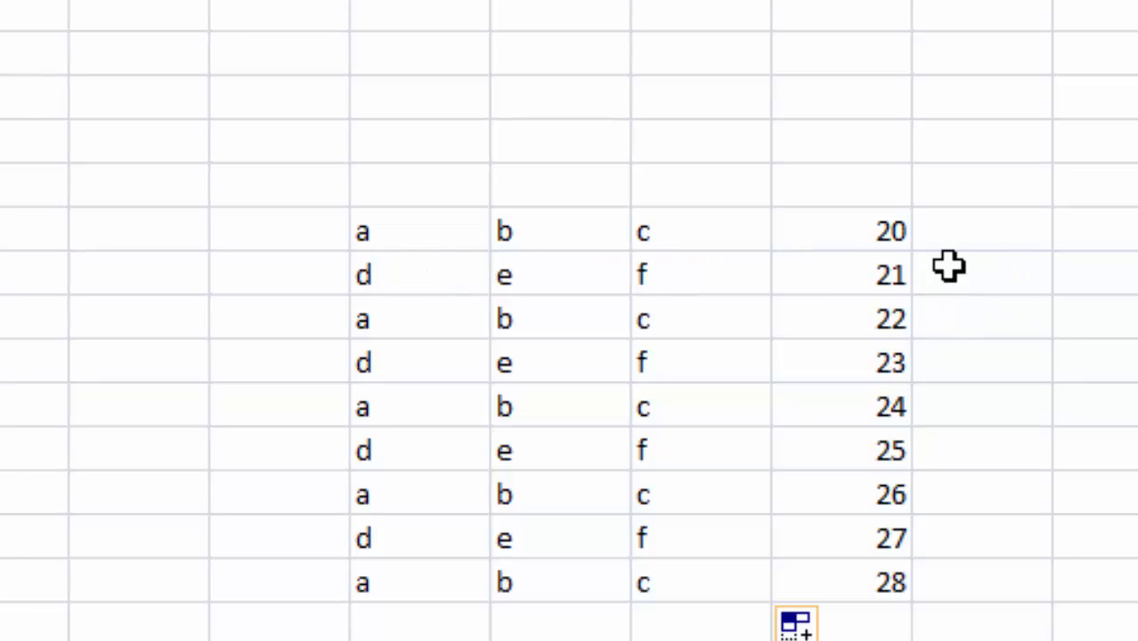
Step: Enter abc20 as plain text in K7 and clear the cell again
click(959, 159)
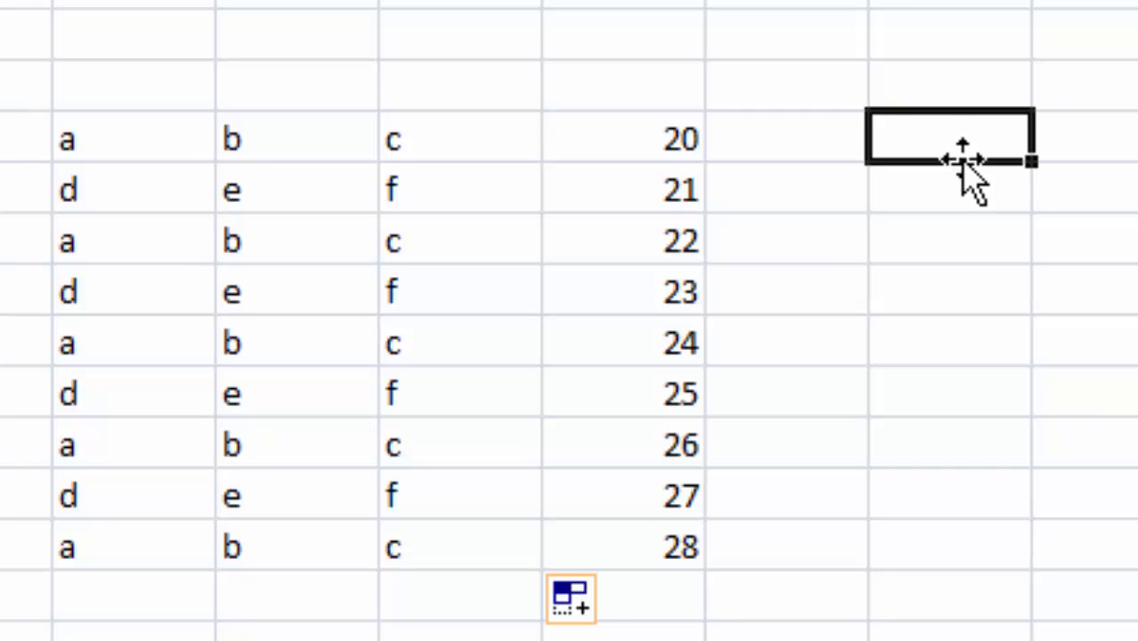
text(abc)
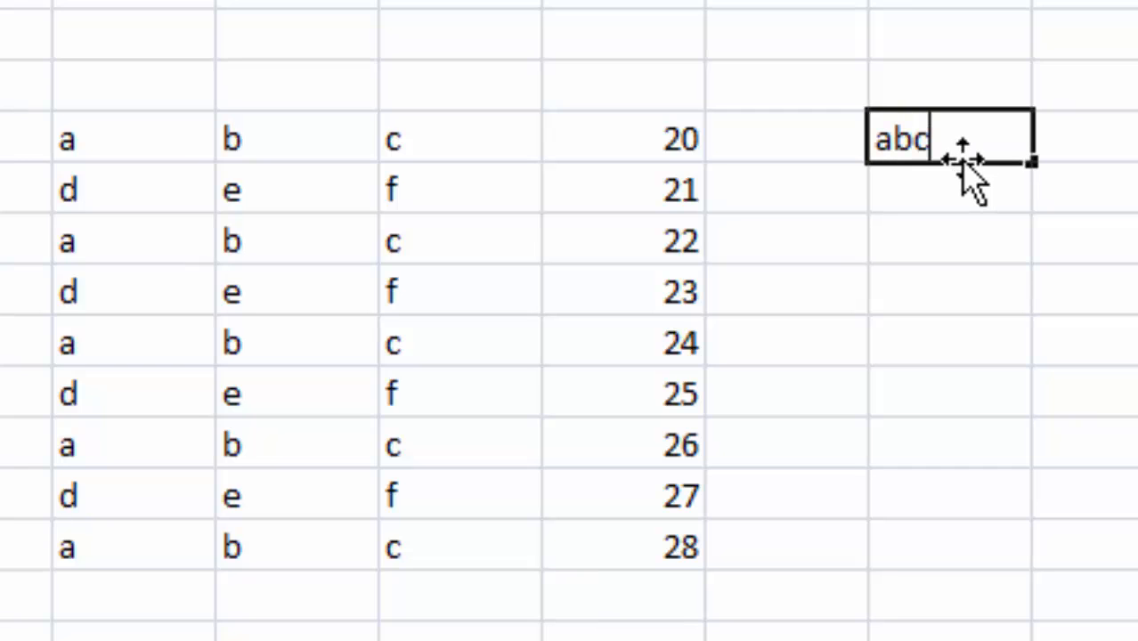
text(20)
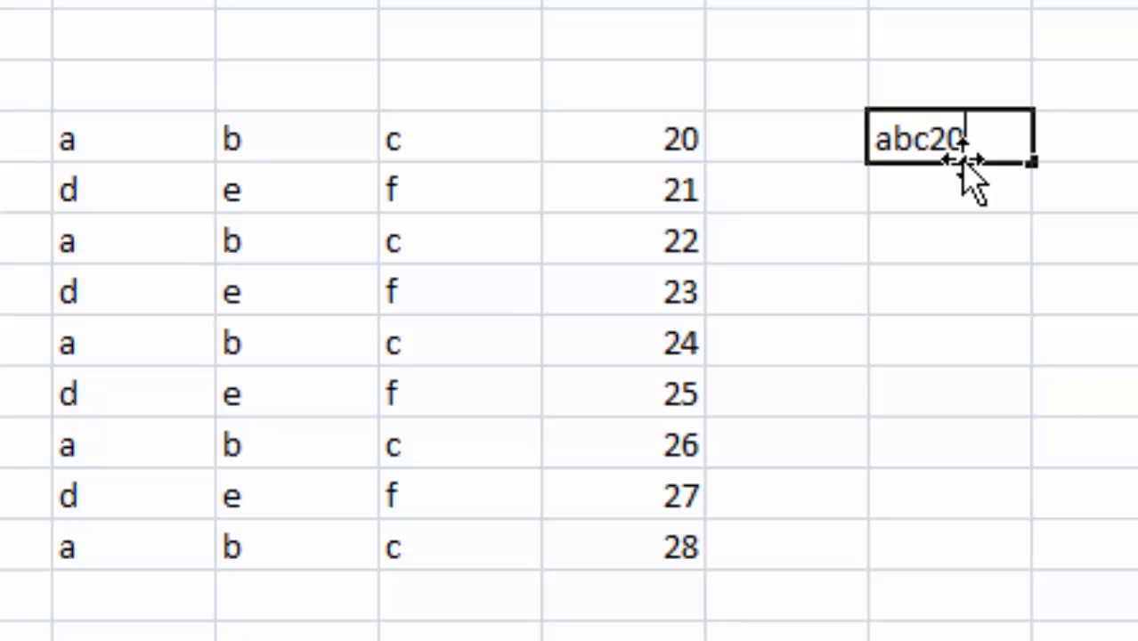
click(1131, 139)
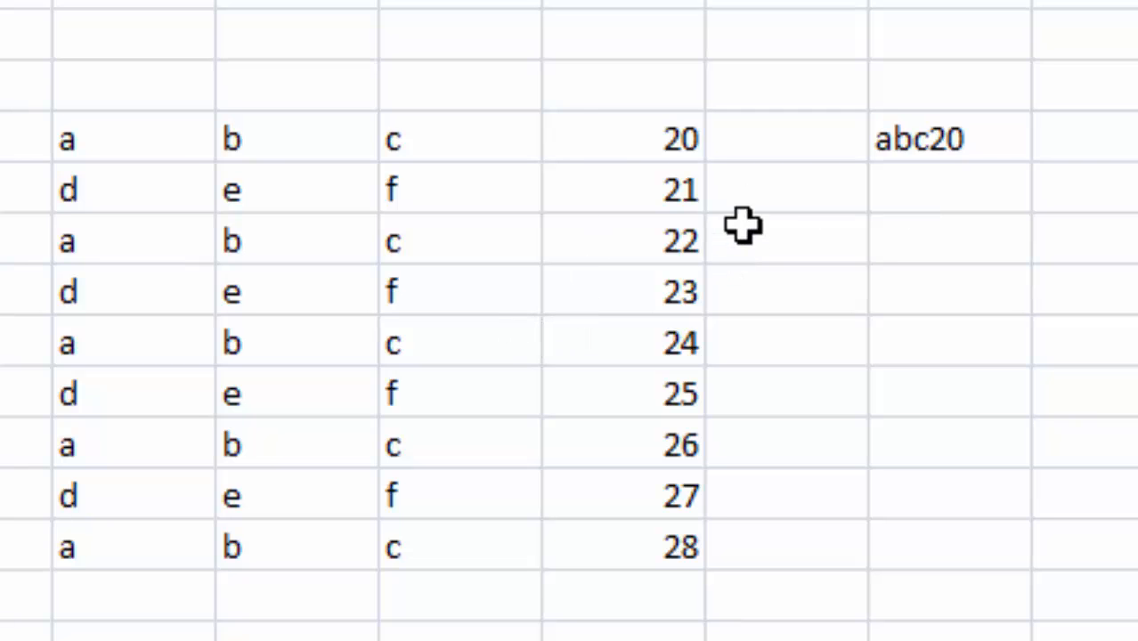
click(906, 185)
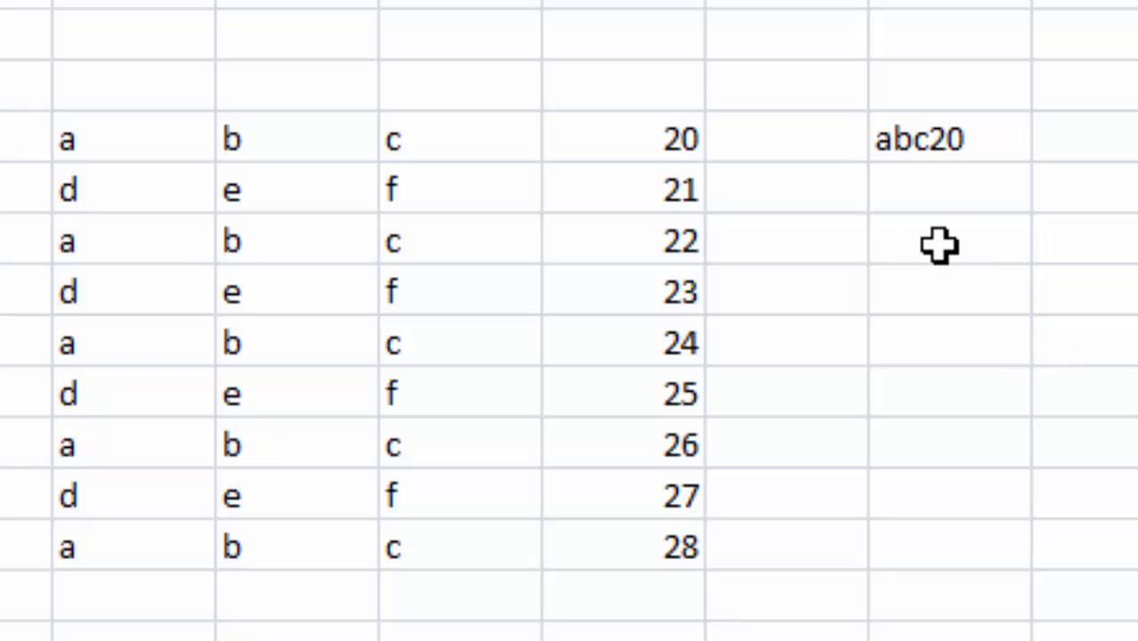
click(940, 138)
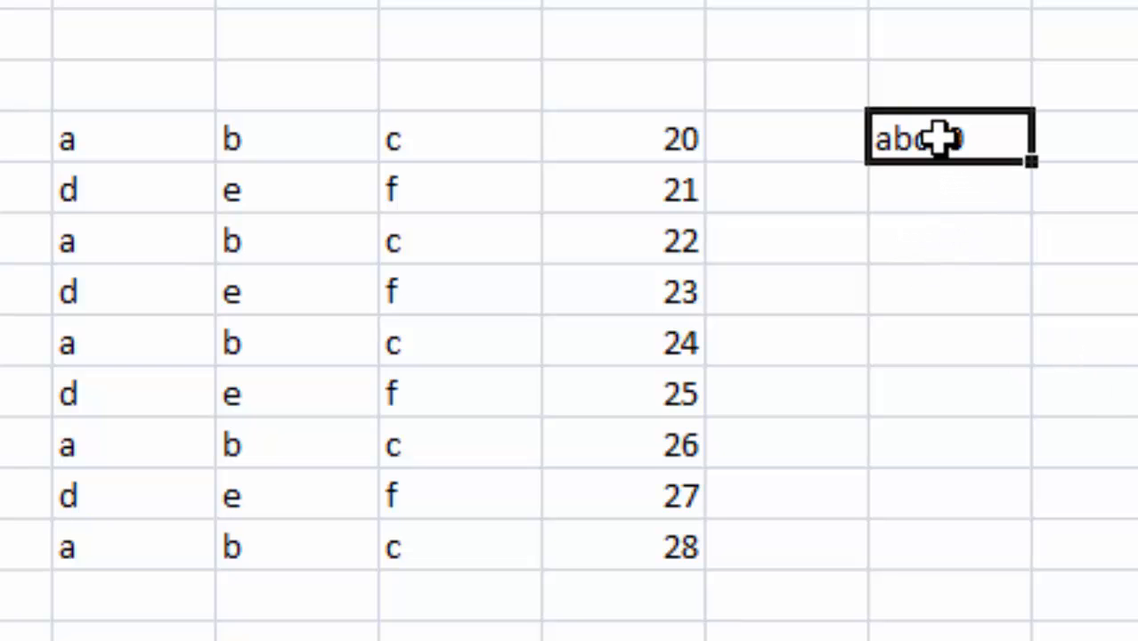
key(Delete)
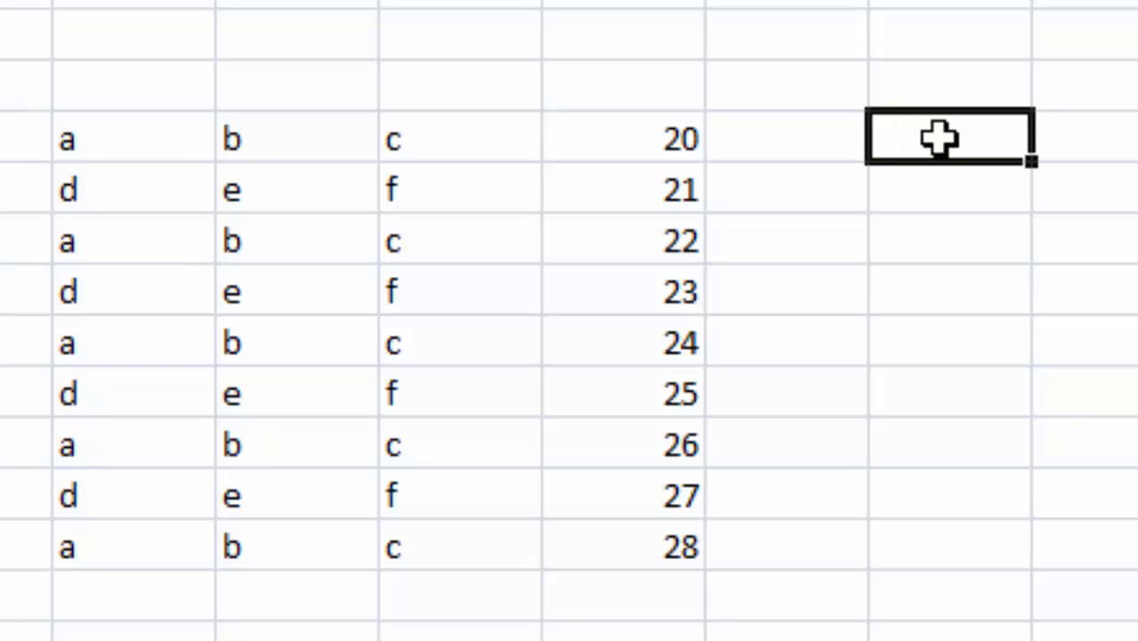
Step: Try to enter the joining formula =F7&""&G7&""H7 in K7
text(=)
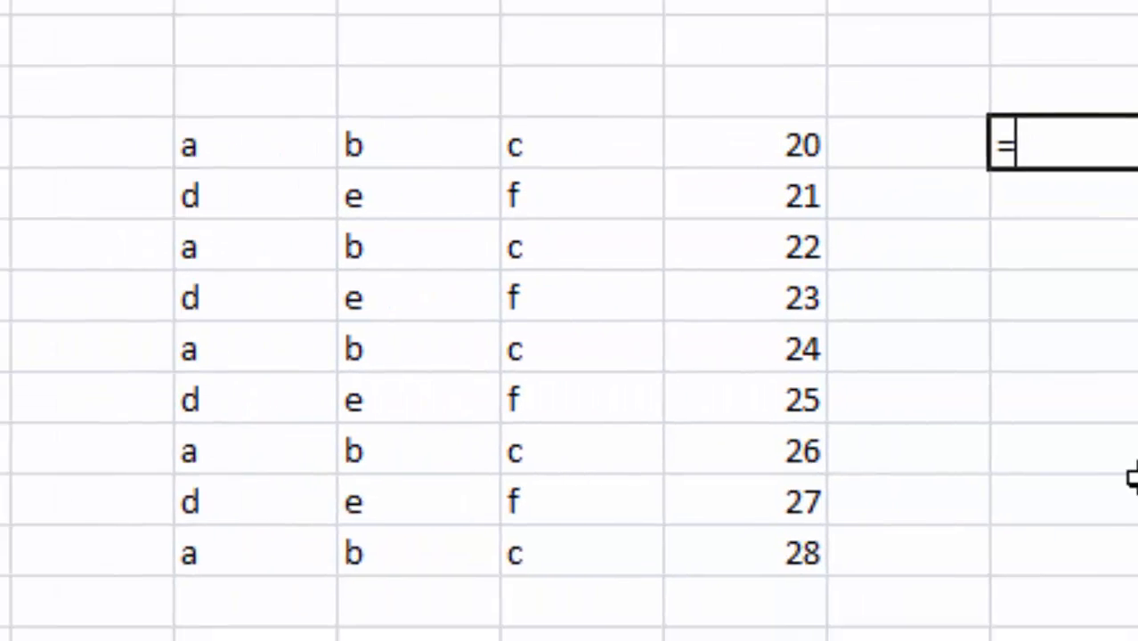
text(F)
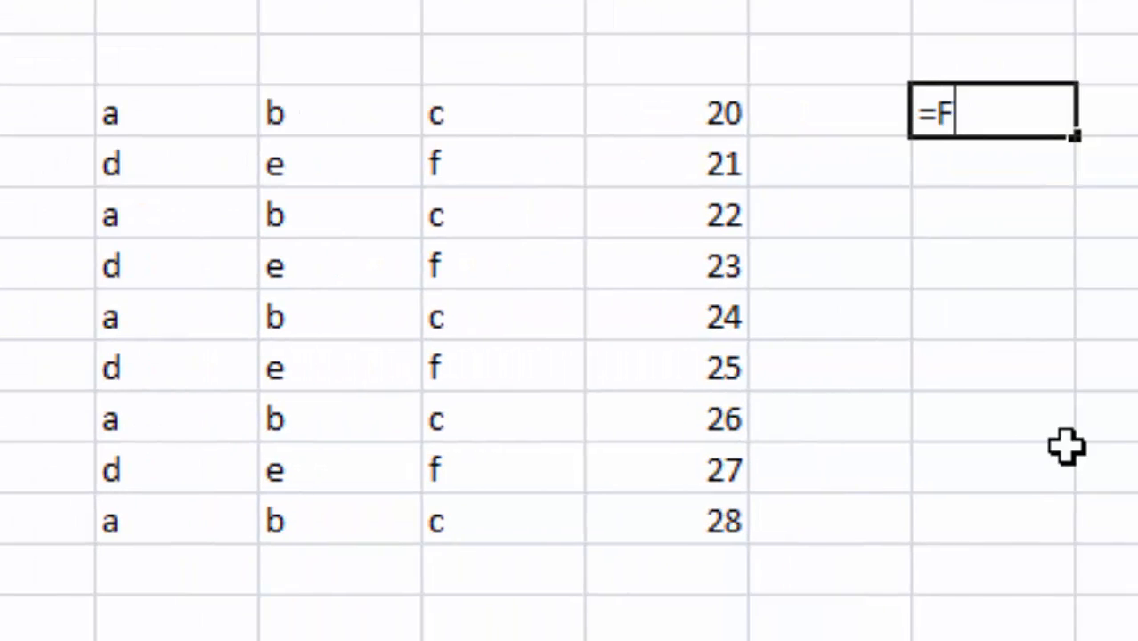
text(7)
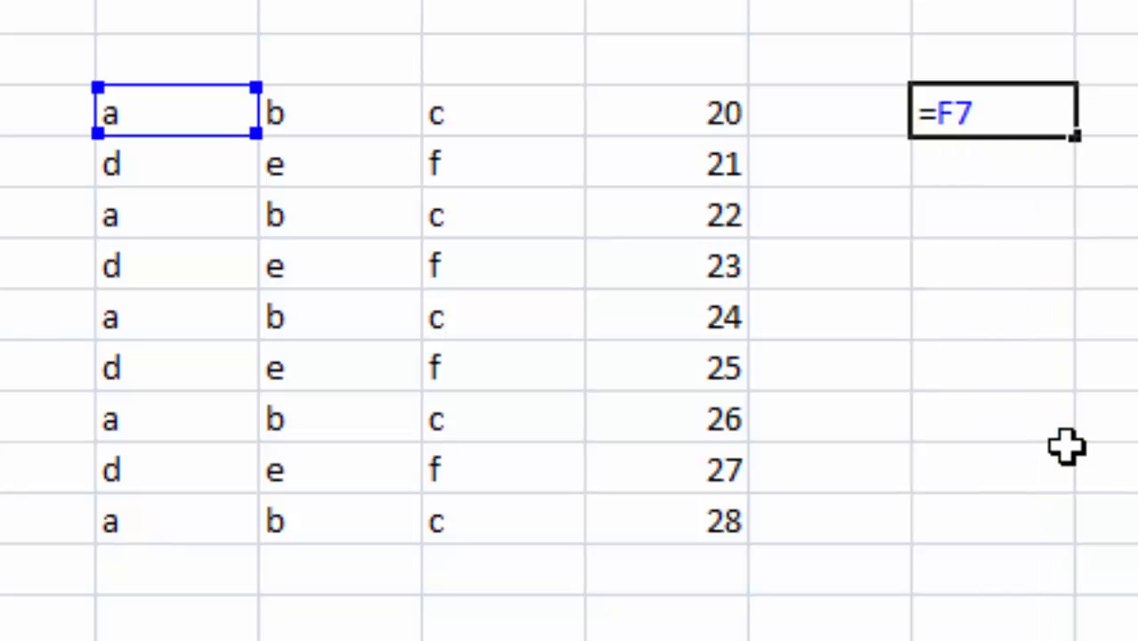
text(&)
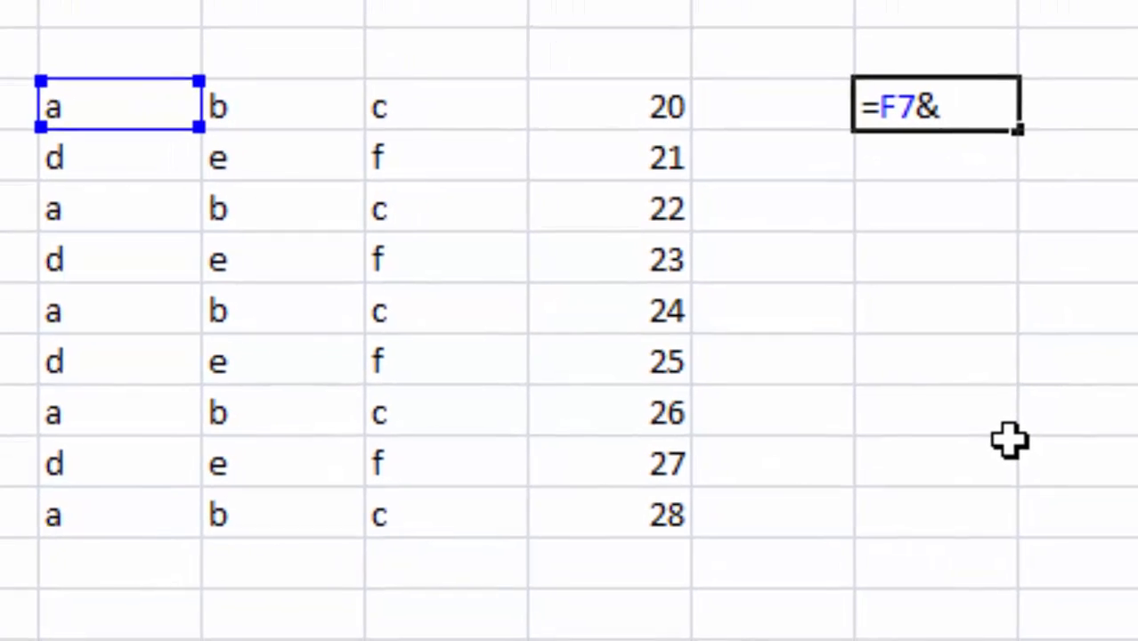
text("")
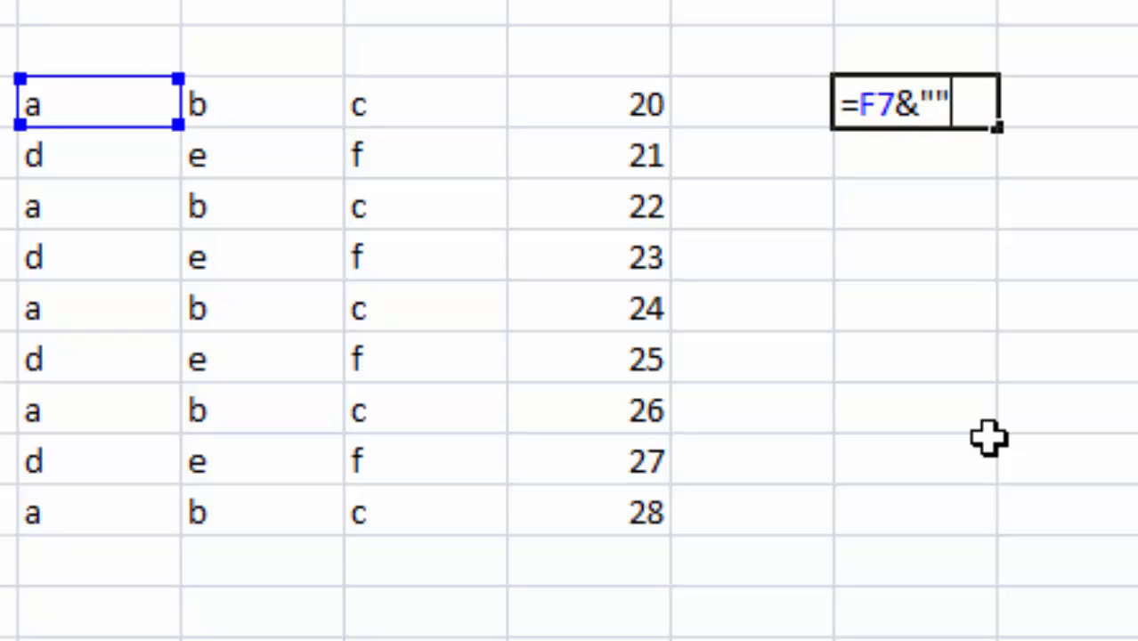
text(&)
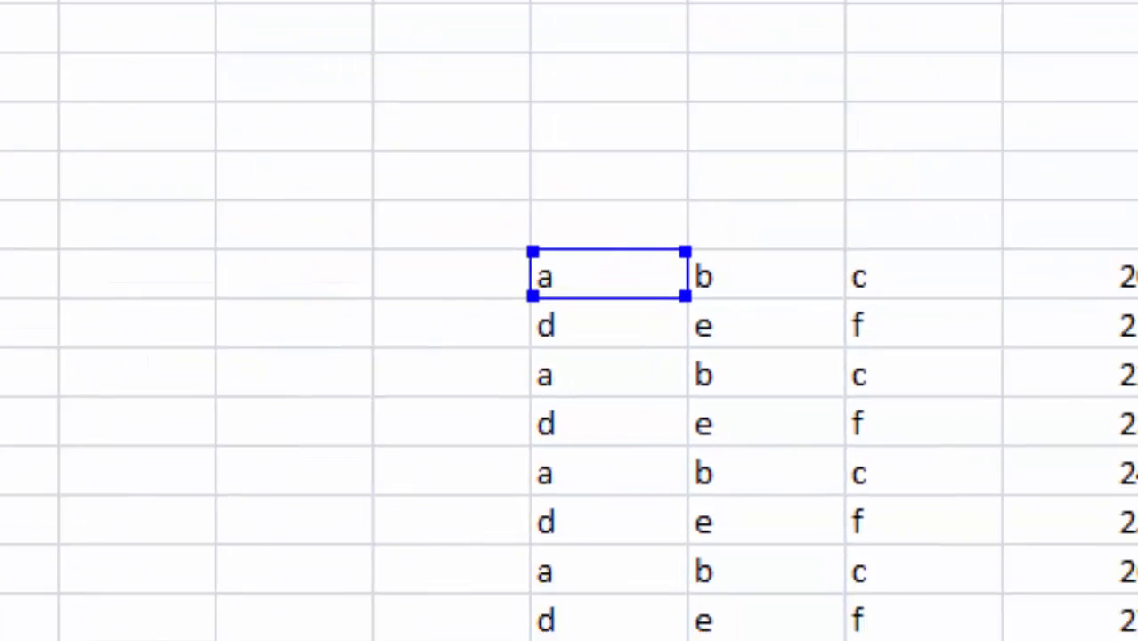
text(G7)
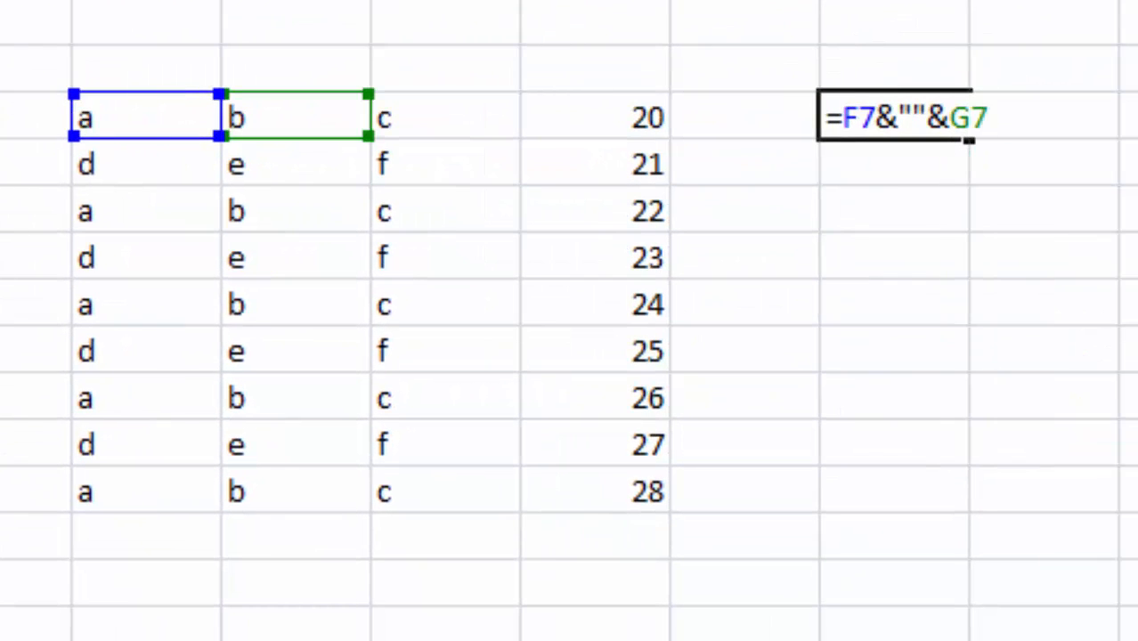
text(&"")
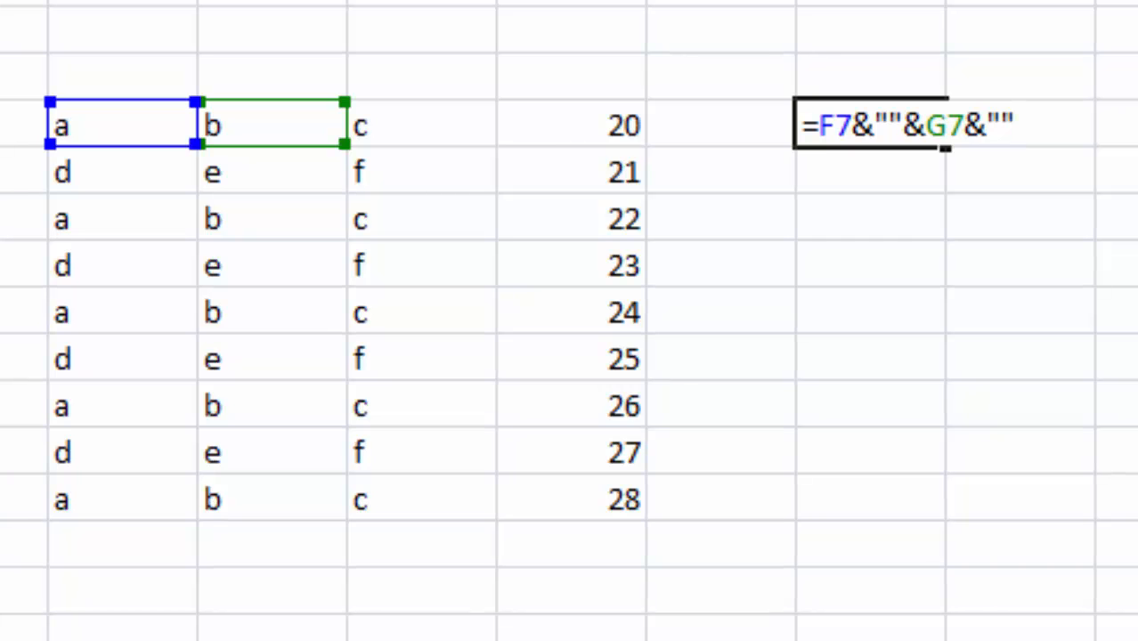
text(H7)
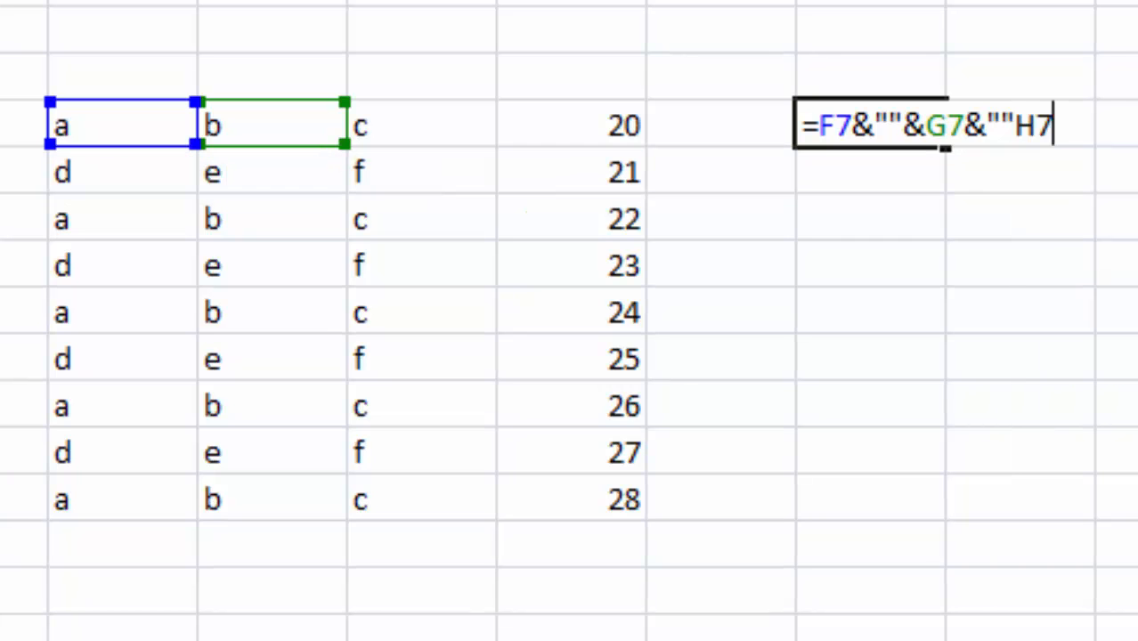
key(Return)
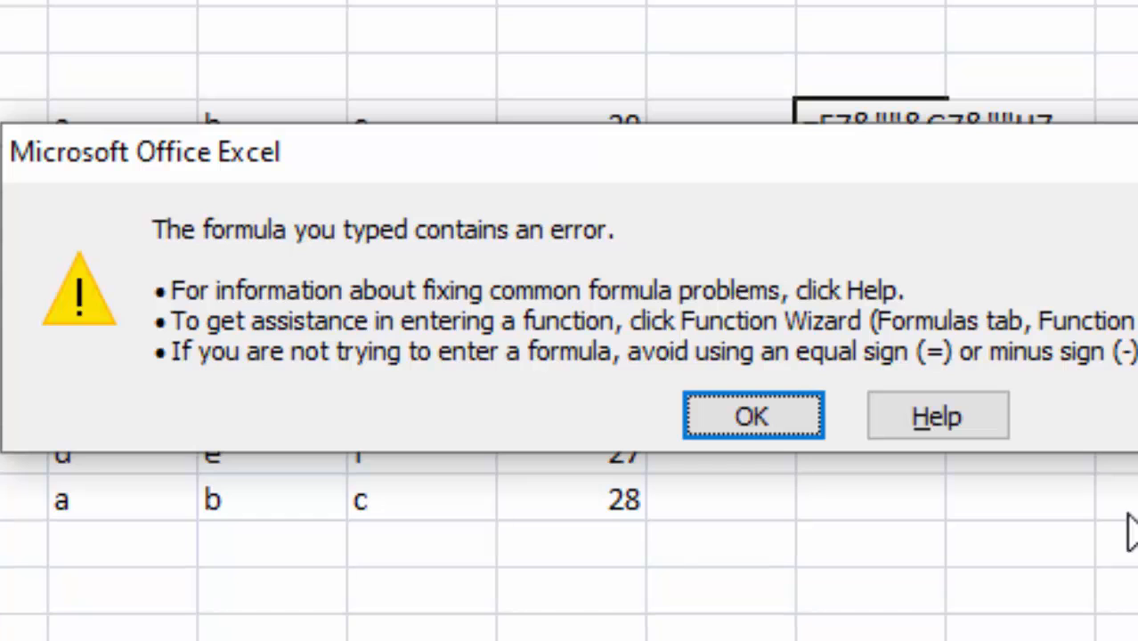
Step: Correct the K7 formula to =F7&""&G7&""&H7 by adding the missing ampersand before H7
click(757, 417)
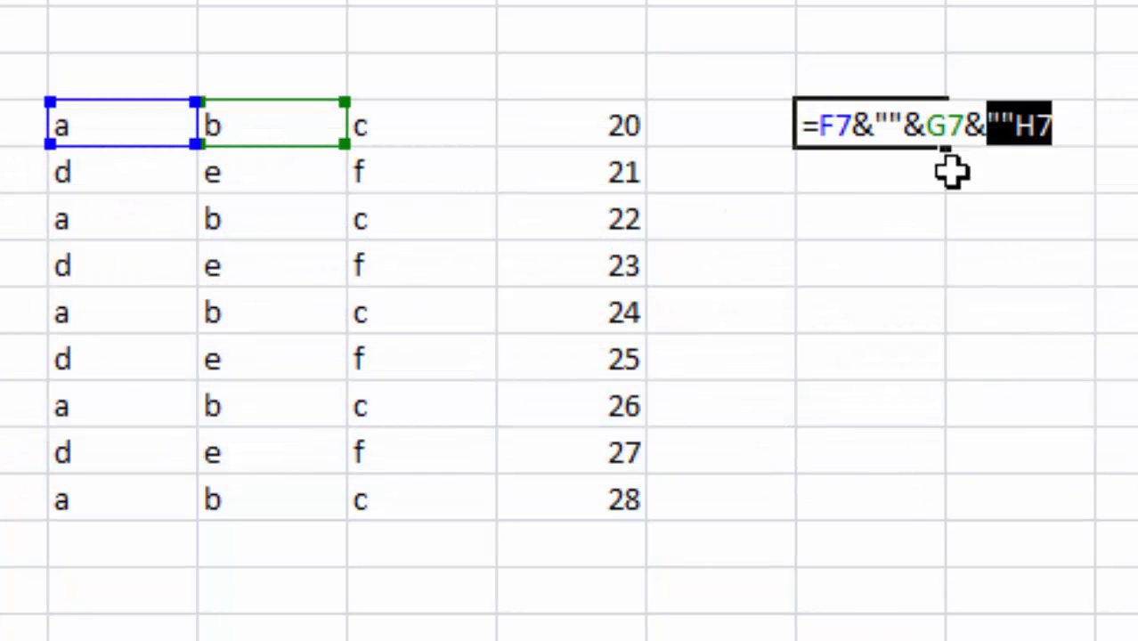
click(1005, 126)
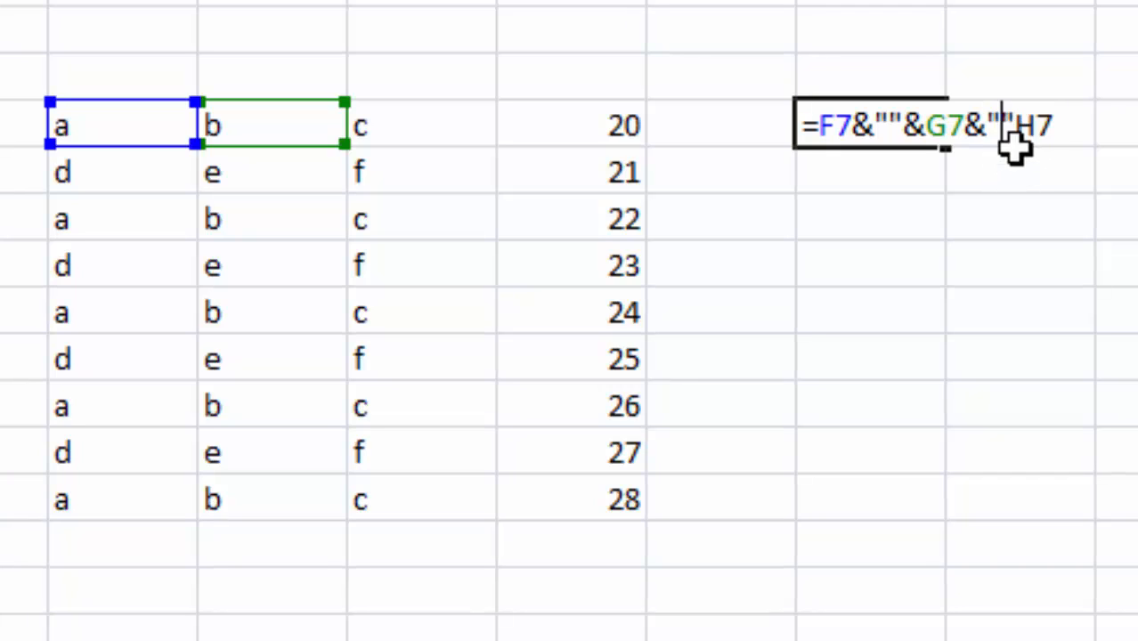
click(1016, 134)
text(&)
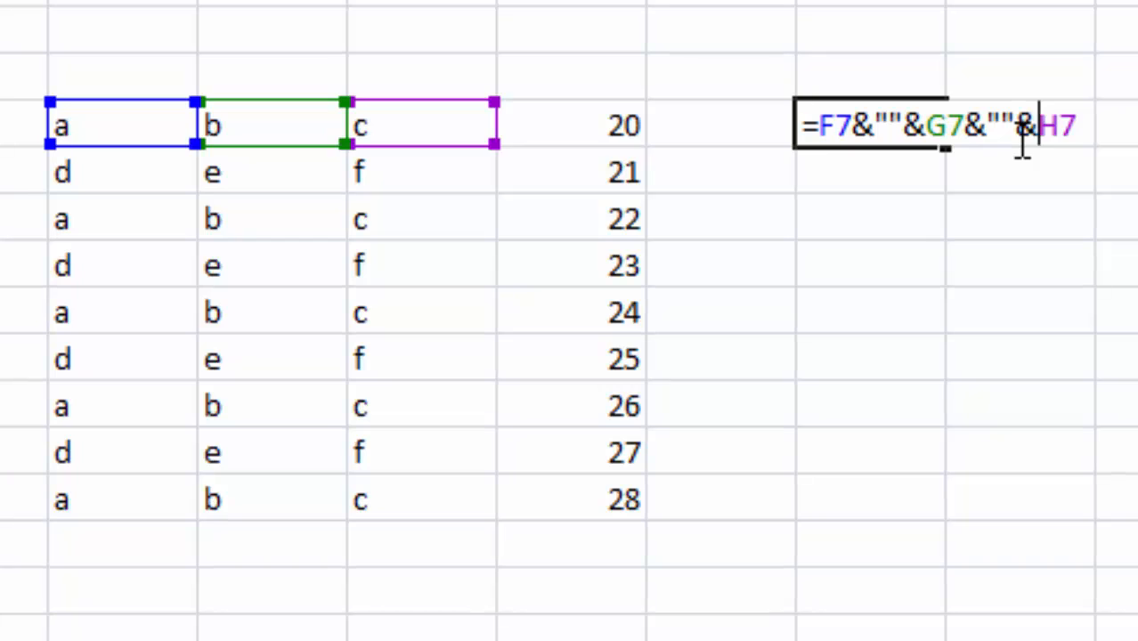
key(Return)
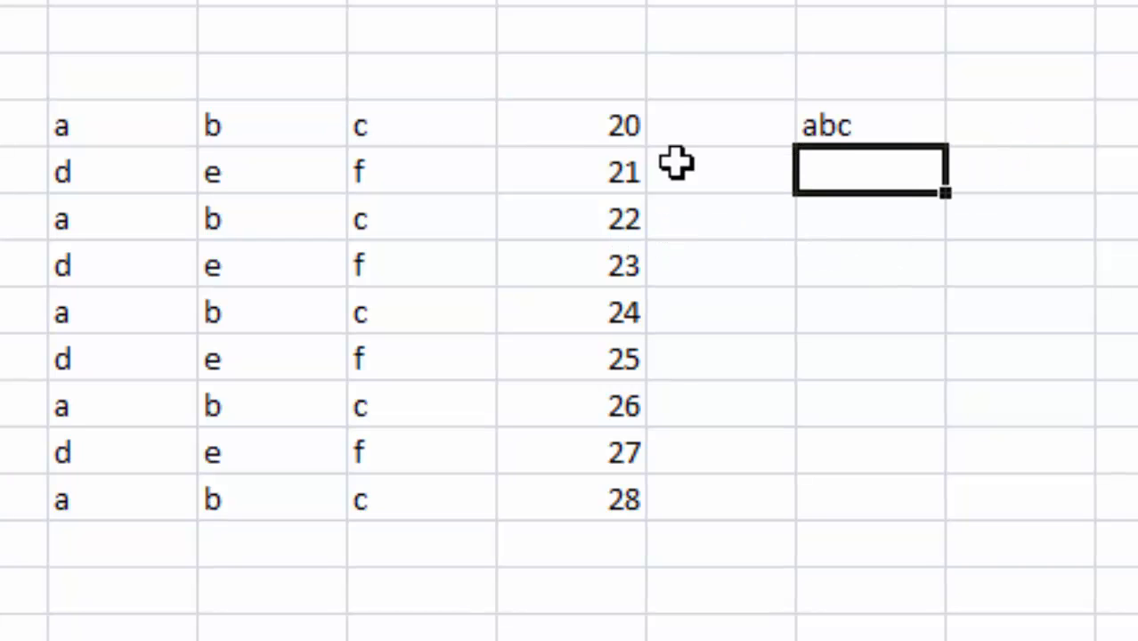
Step: Extend the K7 formula to include the number in I7, making it =F7&""&G7&""&H7&""&I7
click(595, 126)
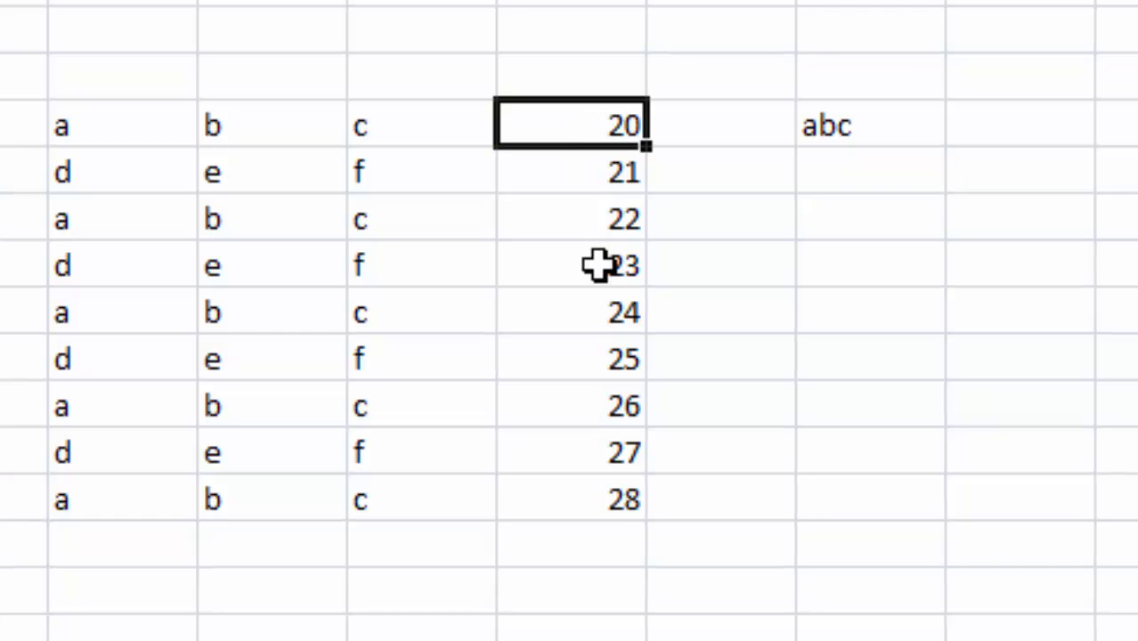
click(866, 129)
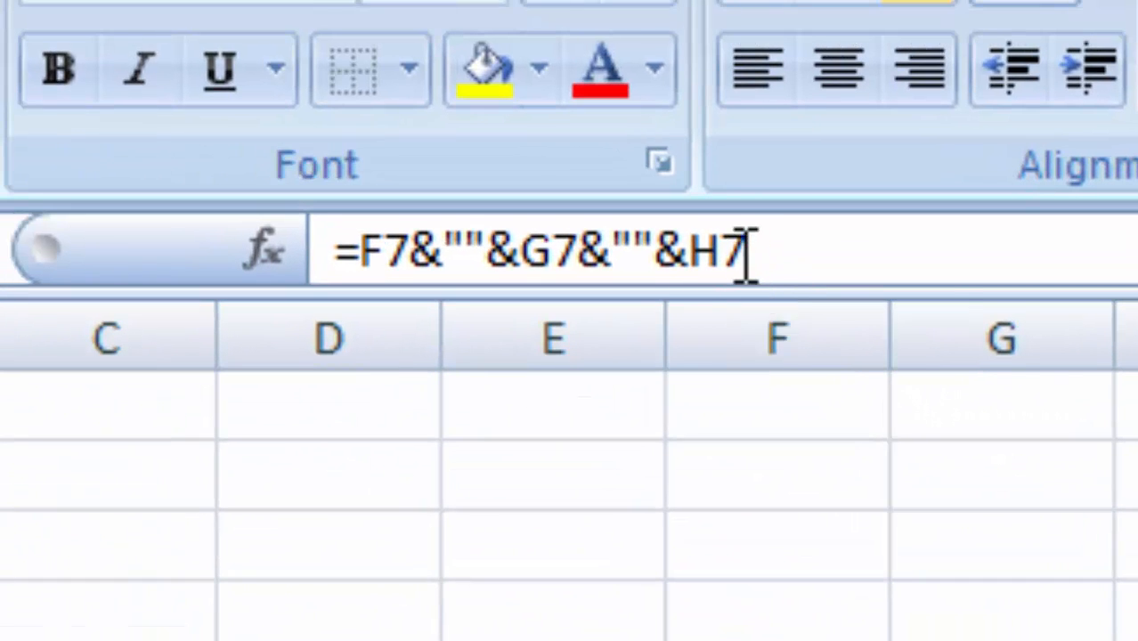
click(749, 257)
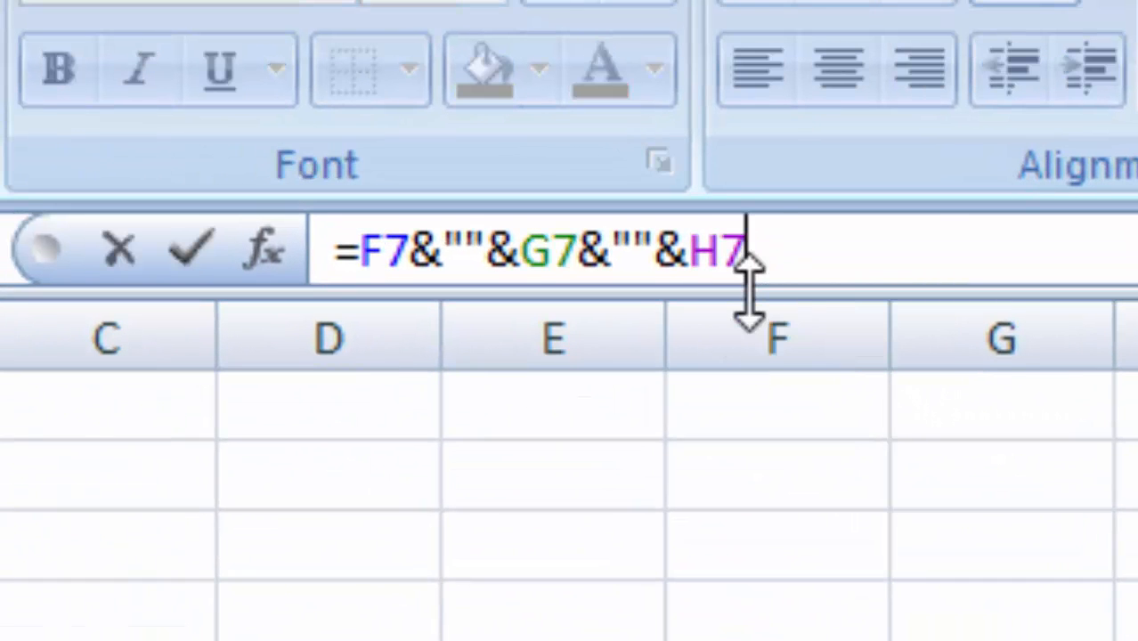
text(&)
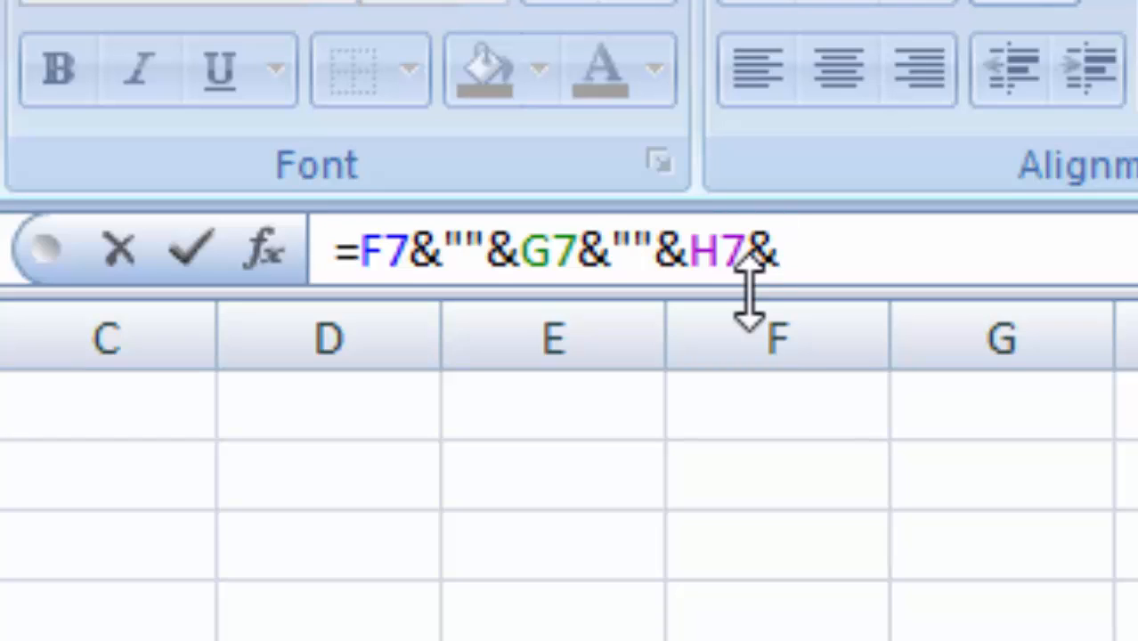
text(I)
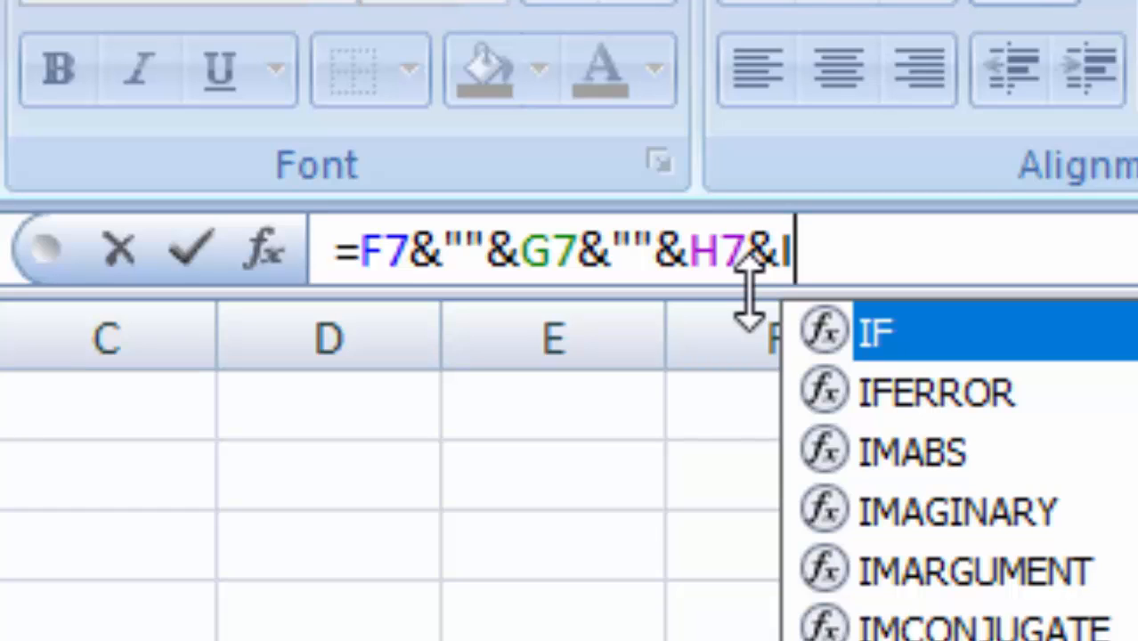
text(7)
key(Left)
key(Left)
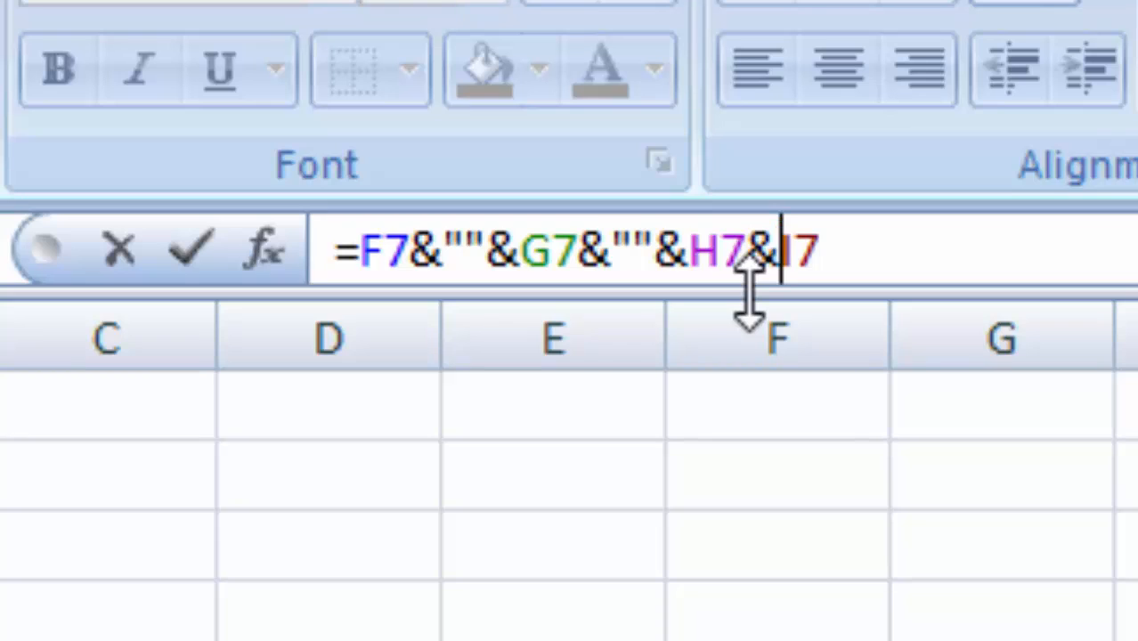
text("")
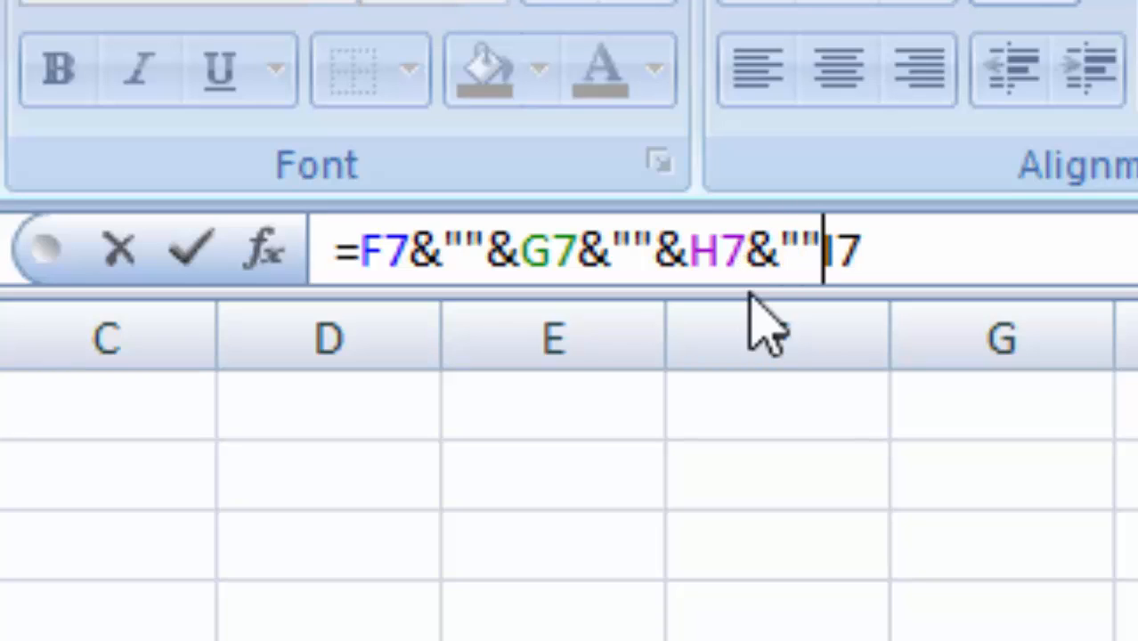
text(&)
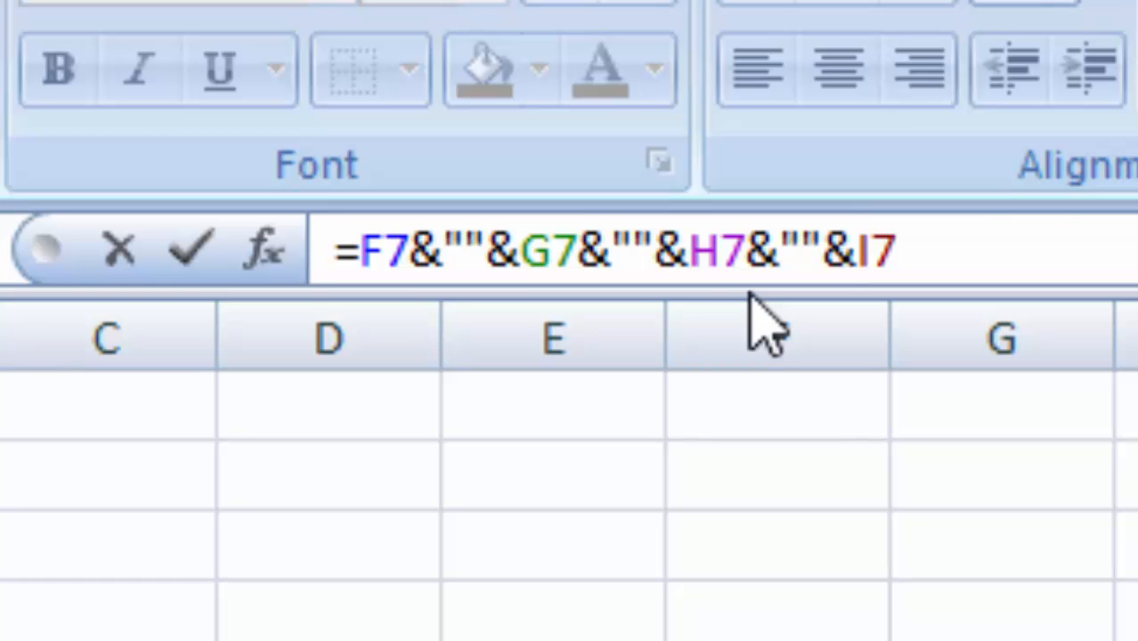
key(Return)
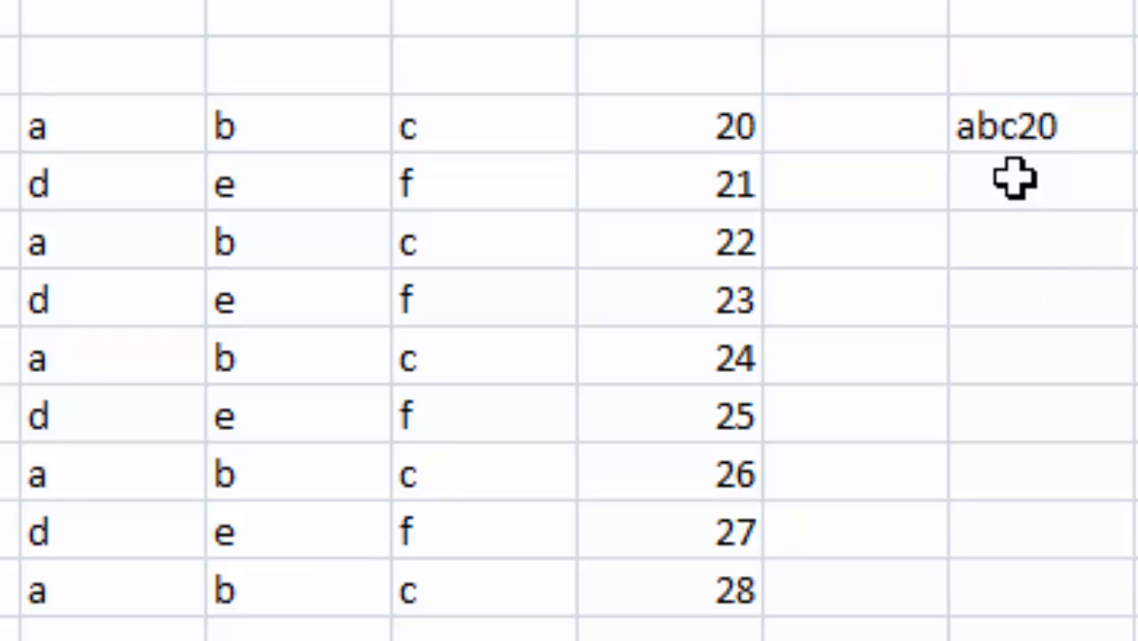
Step: Fill the joining formula in K7 down through K15
click(1046, 124)
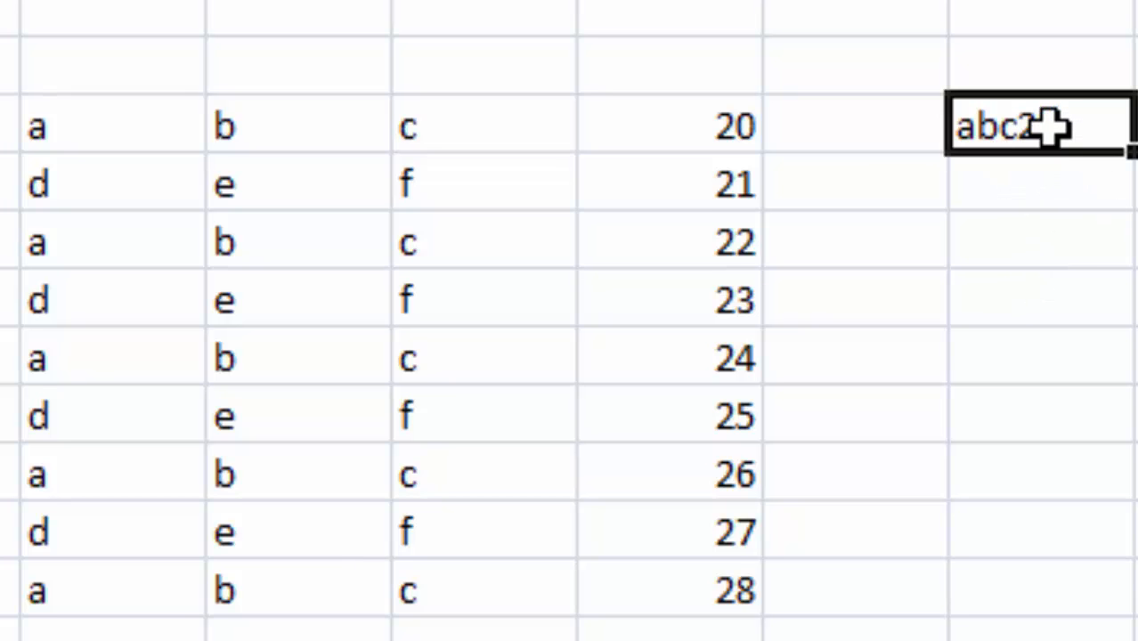
drag(1088, 160, 1051, 581)
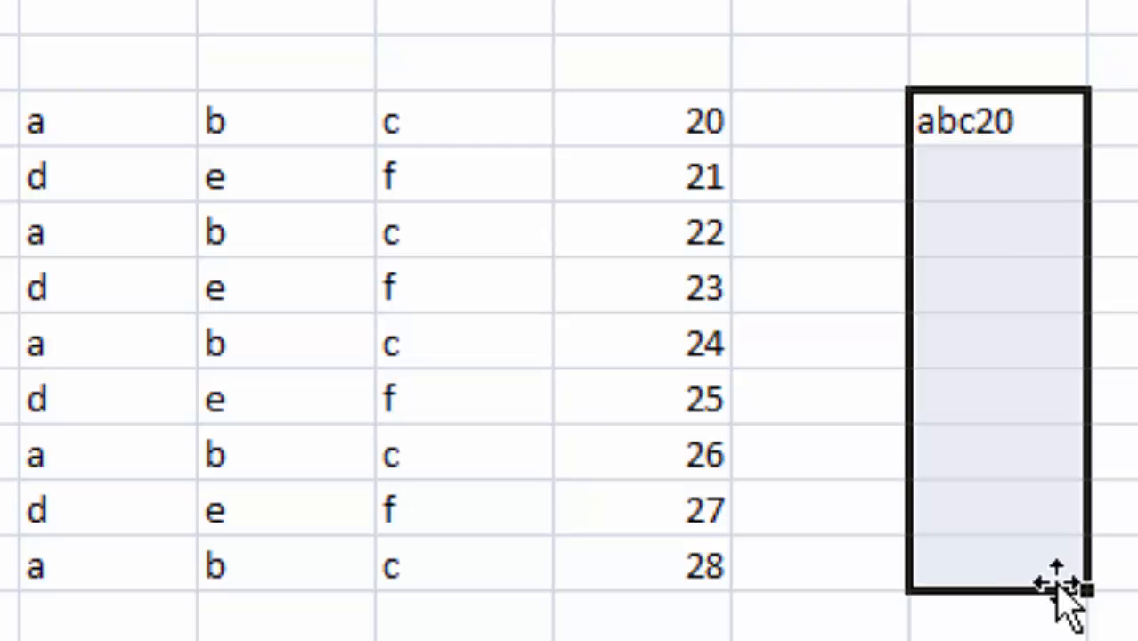
click(1105, 639)
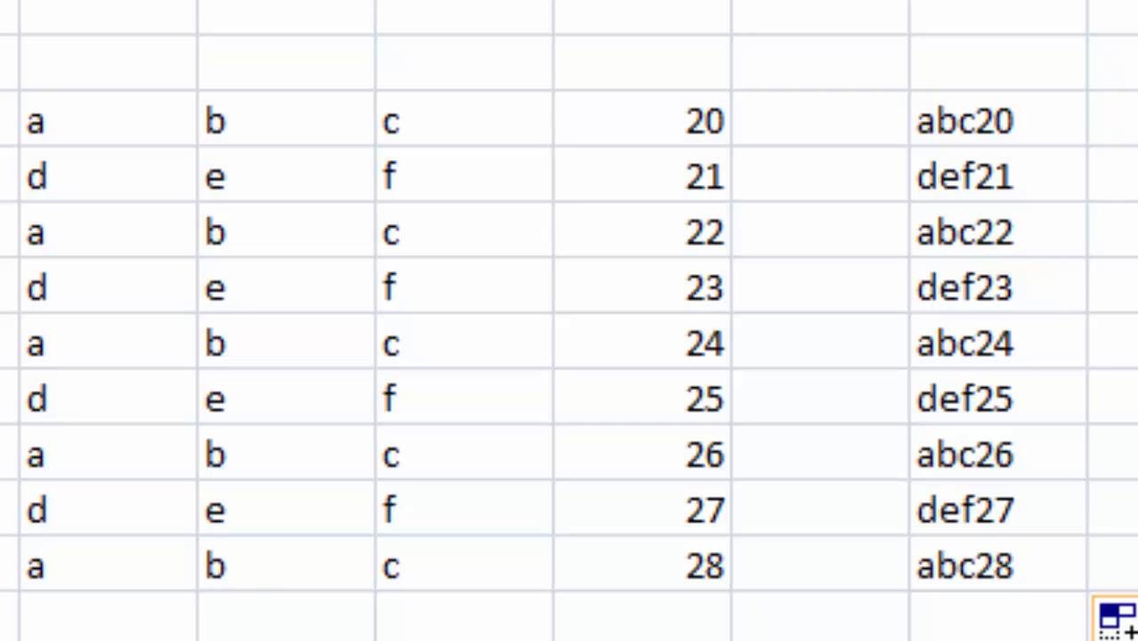
Step: Enter the sample text 15-Arid-1145 in N4
click(1063, 66)
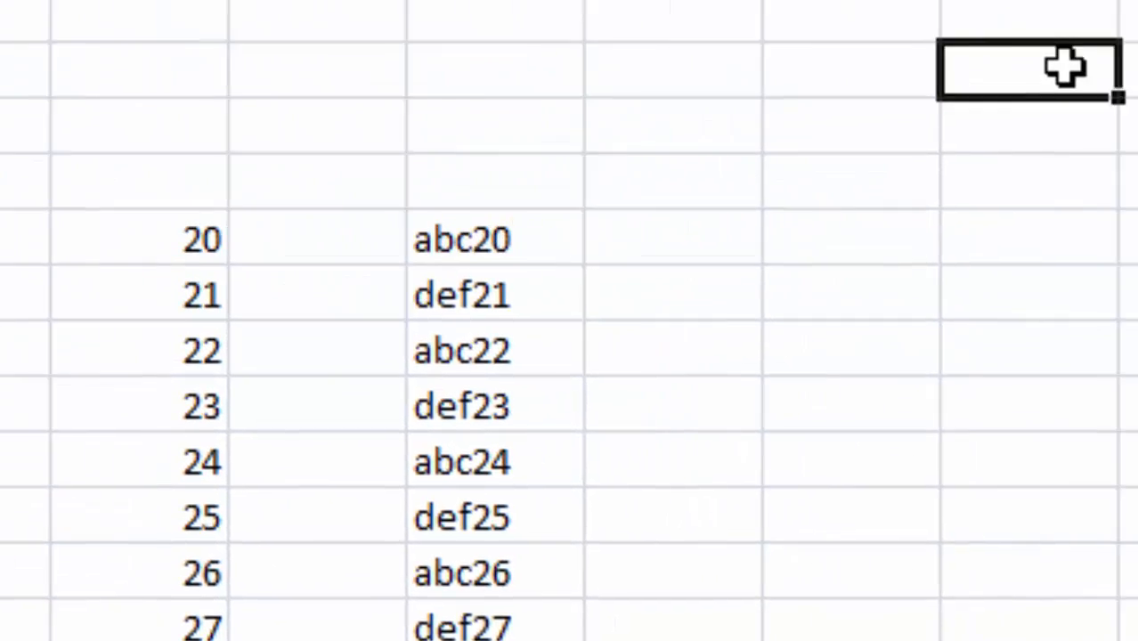
text(15-A)
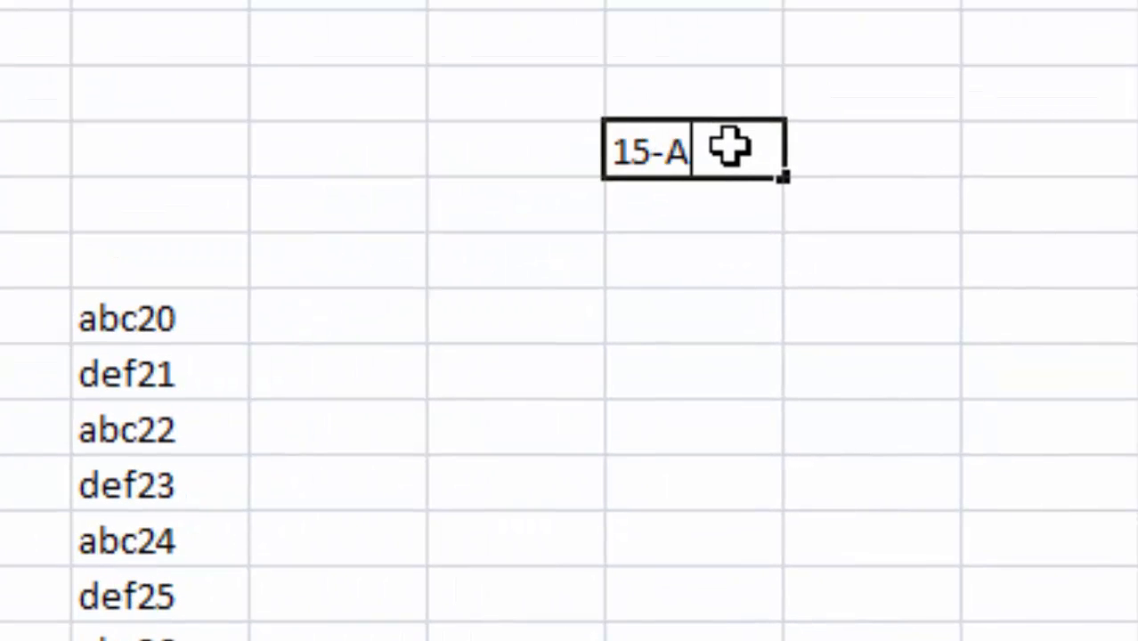
text(rid-114)
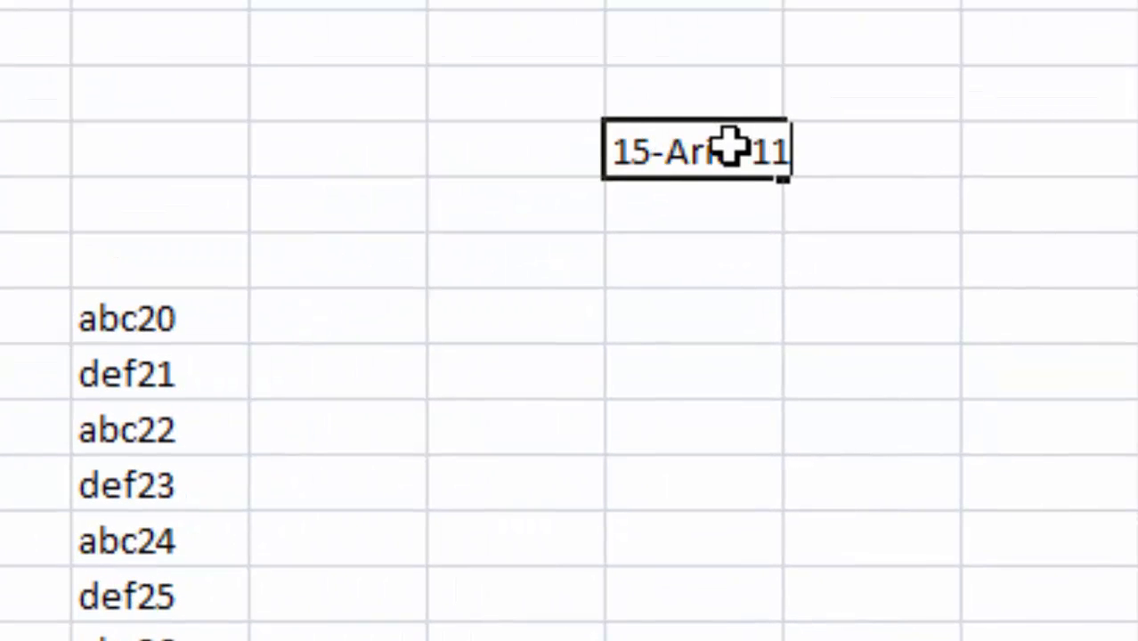
text(5)
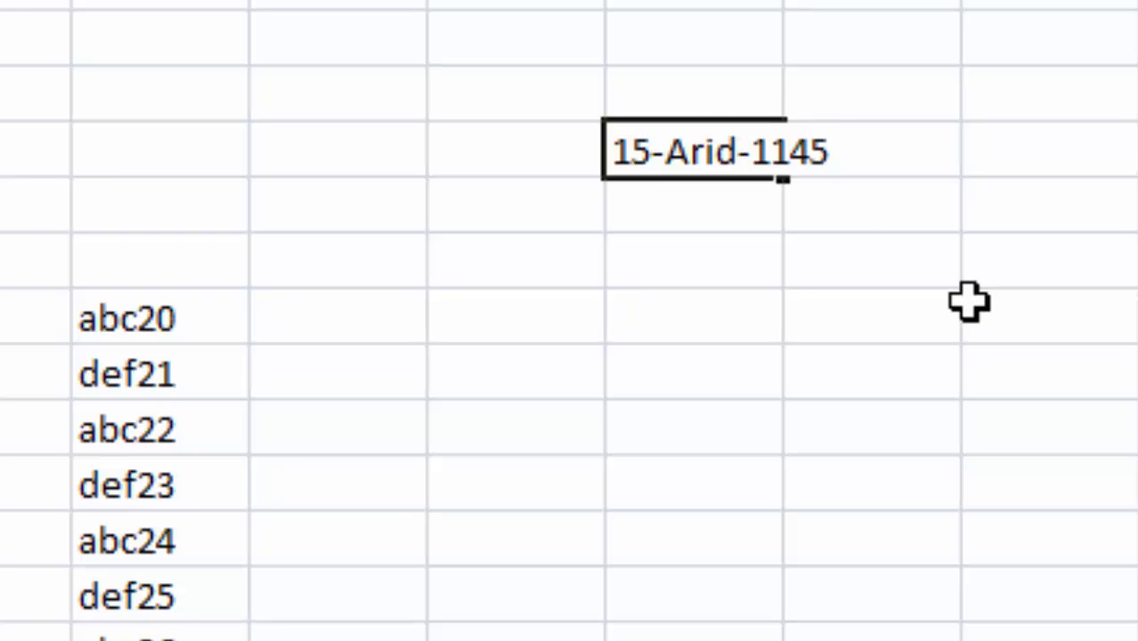
click(1102, 366)
click(932, 571)
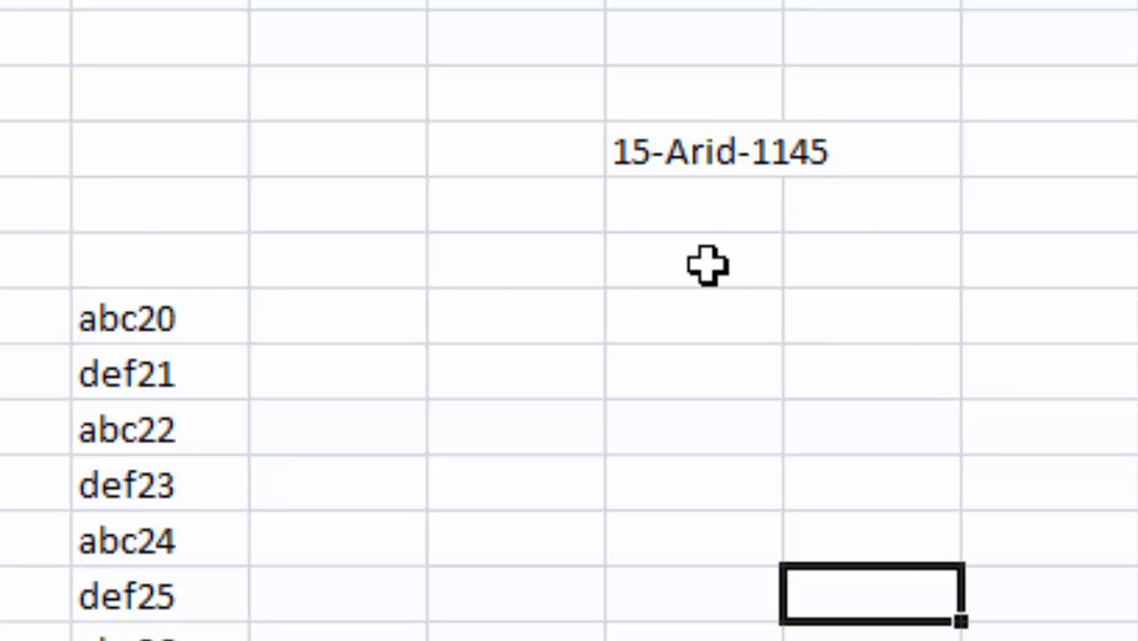
Step: Clear the sample letters, numbers and joined results from E7:K15
click(2, 427)
drag(2, 319, 1026, 570)
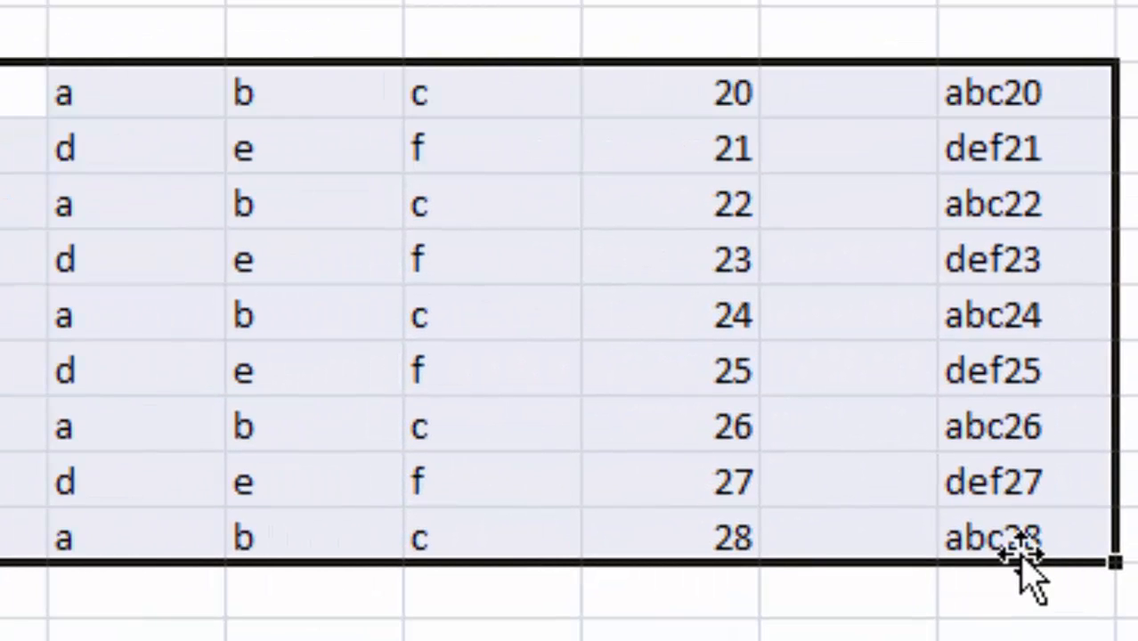
key(Delete)
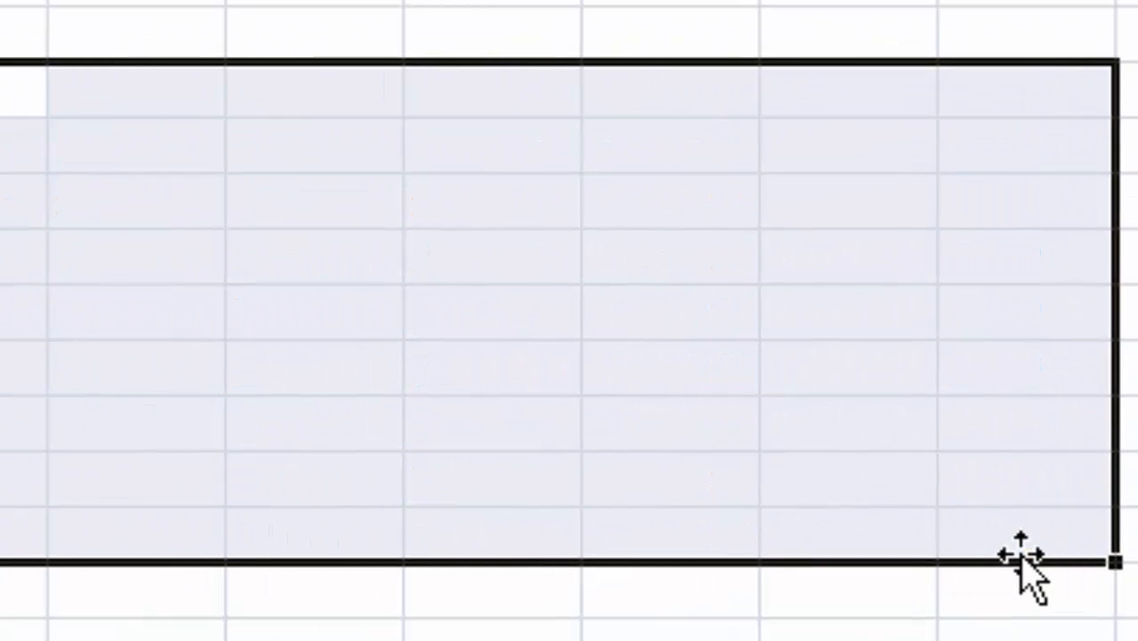
Step: Enter the parts of a new sample in row 7: 2015 in E7, Arid in F7 and 1145 in G7
click(18, 93)
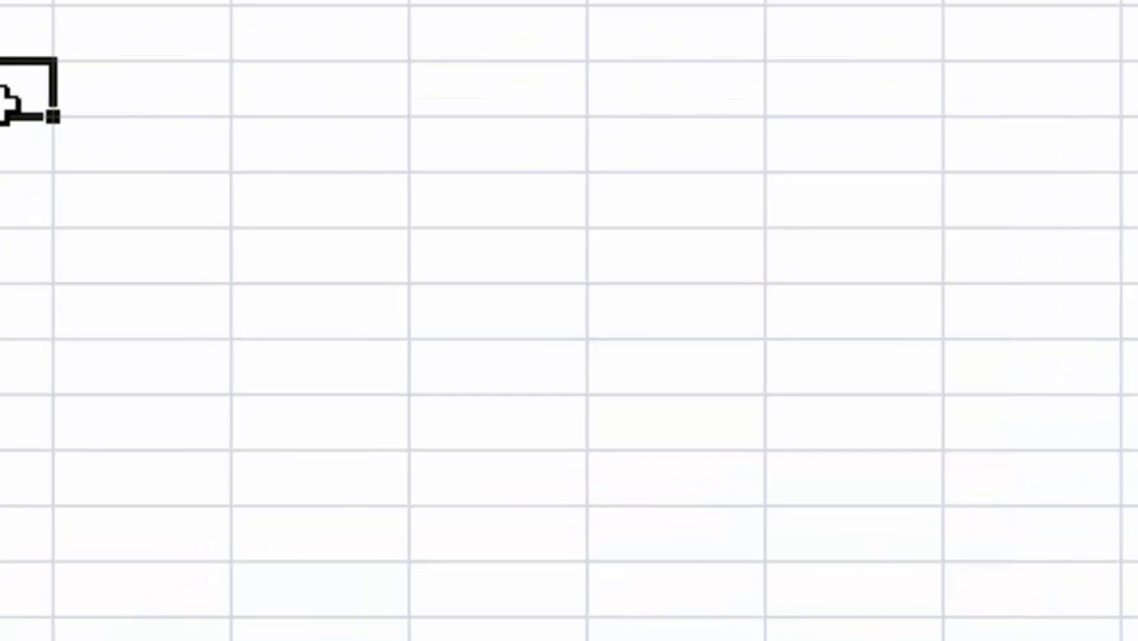
text(201)
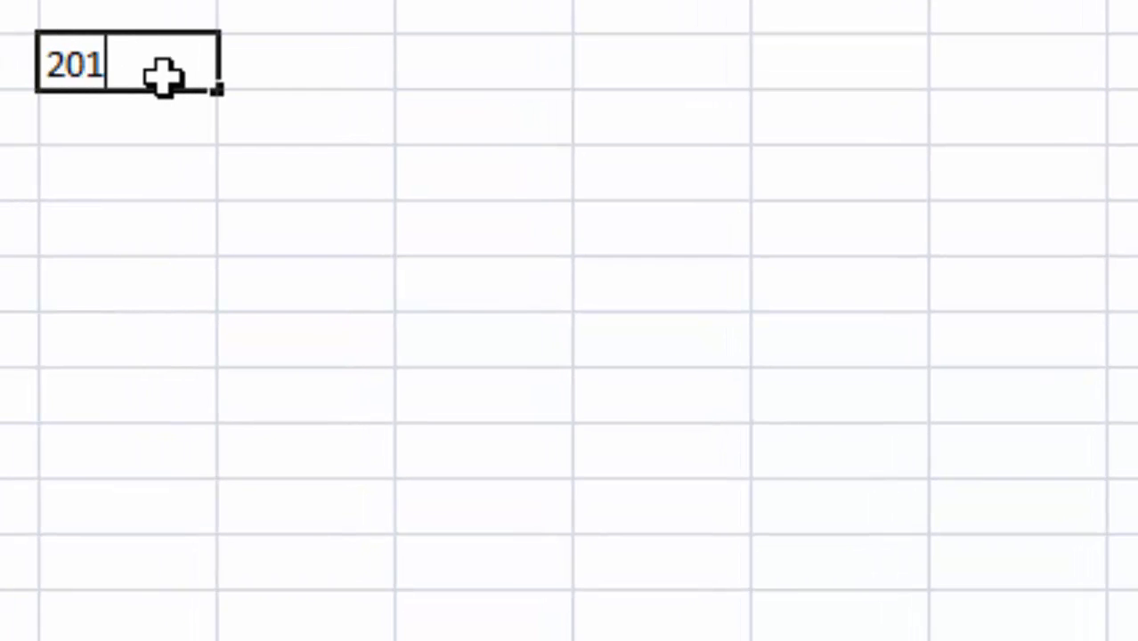
text(5)
click(280, 63)
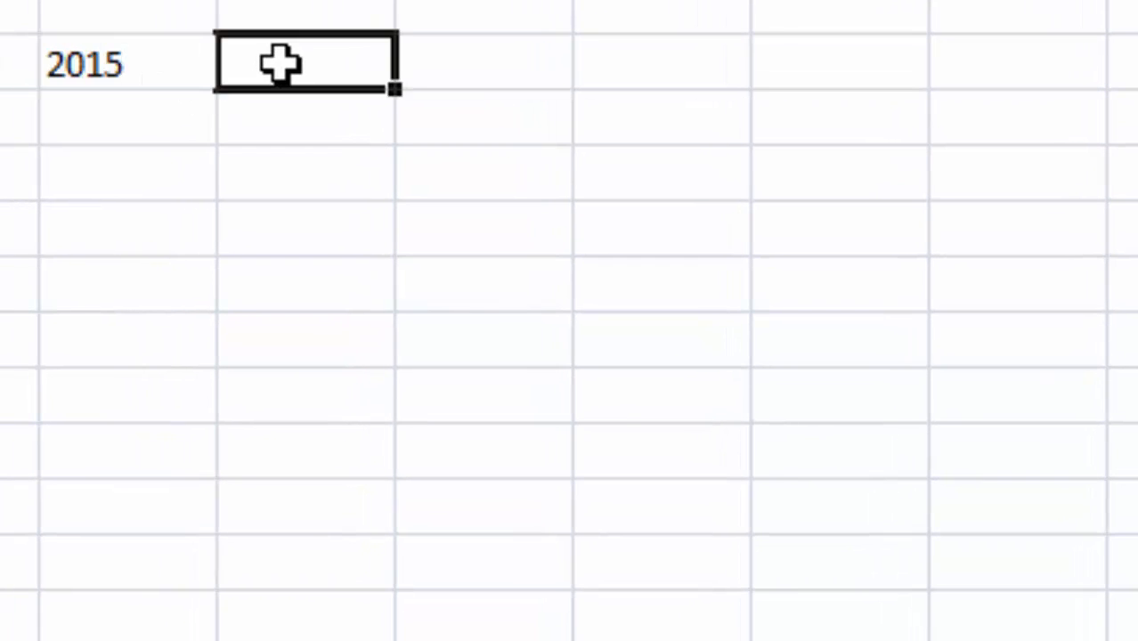
text(Arid)
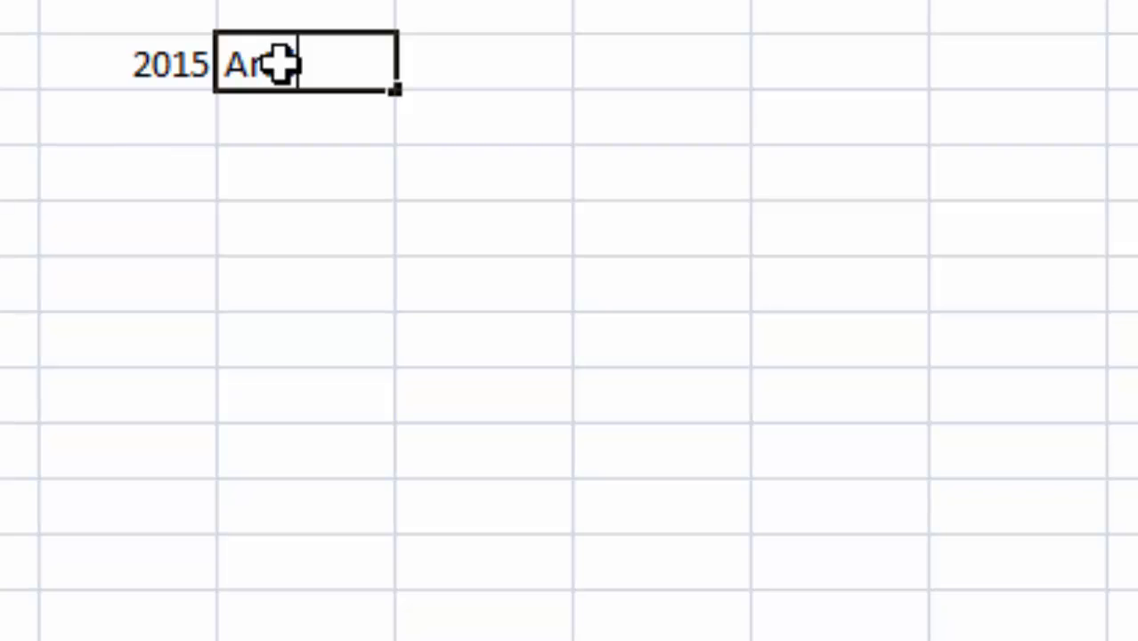
click(450, 59)
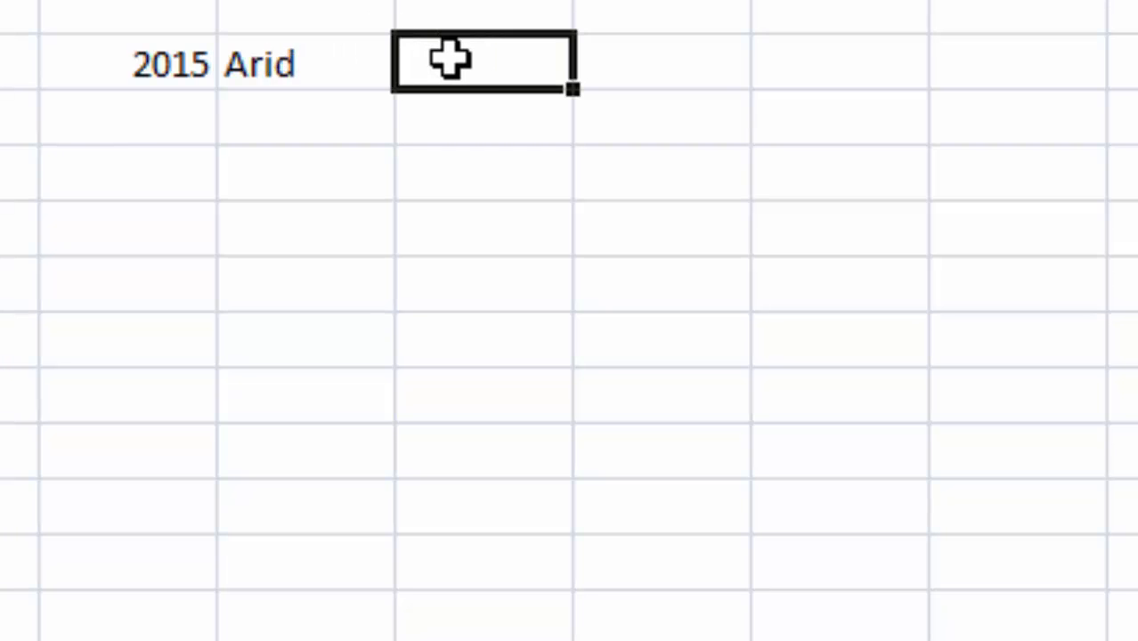
text(11)
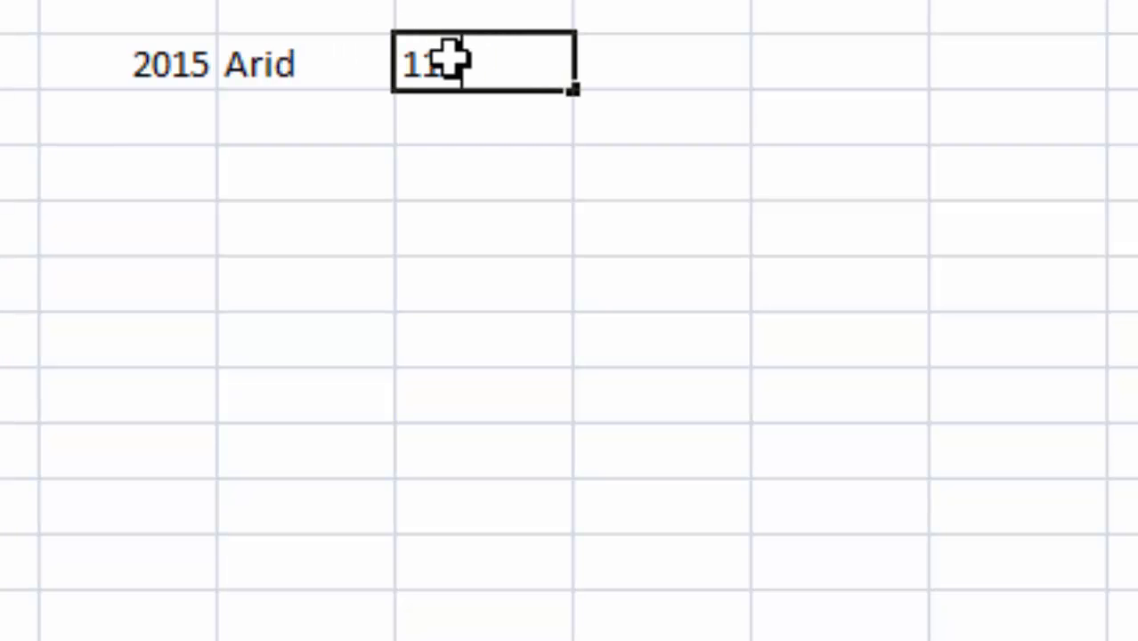
text(45)
Step: Enter 2015 in E8 and fill the text Arid from F7 down to F14
click(167, 114)
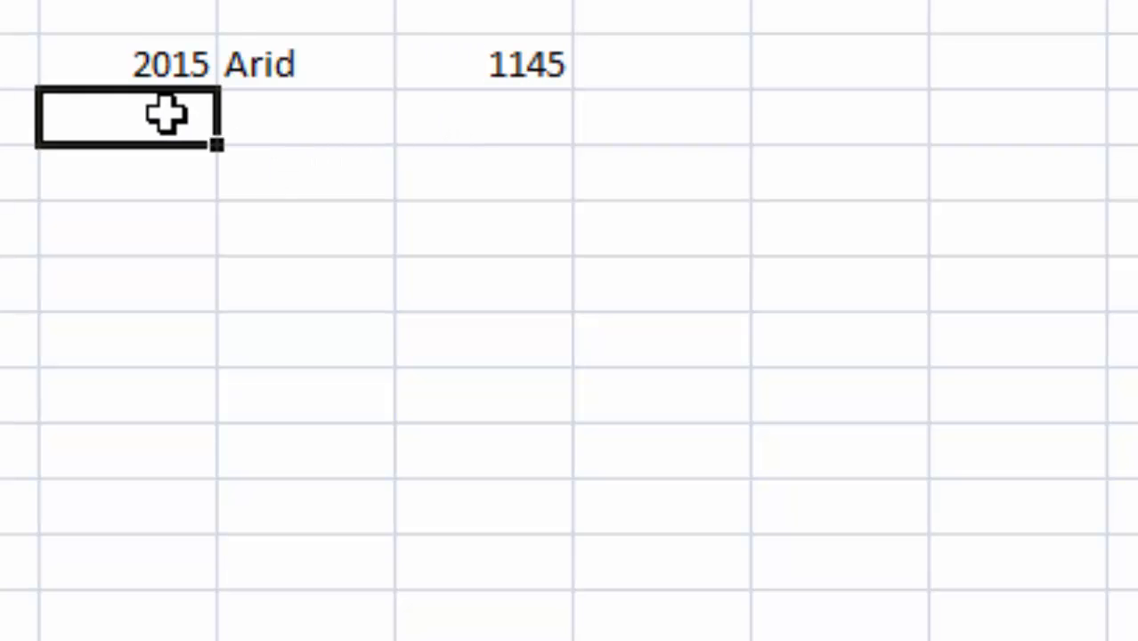
text(2015)
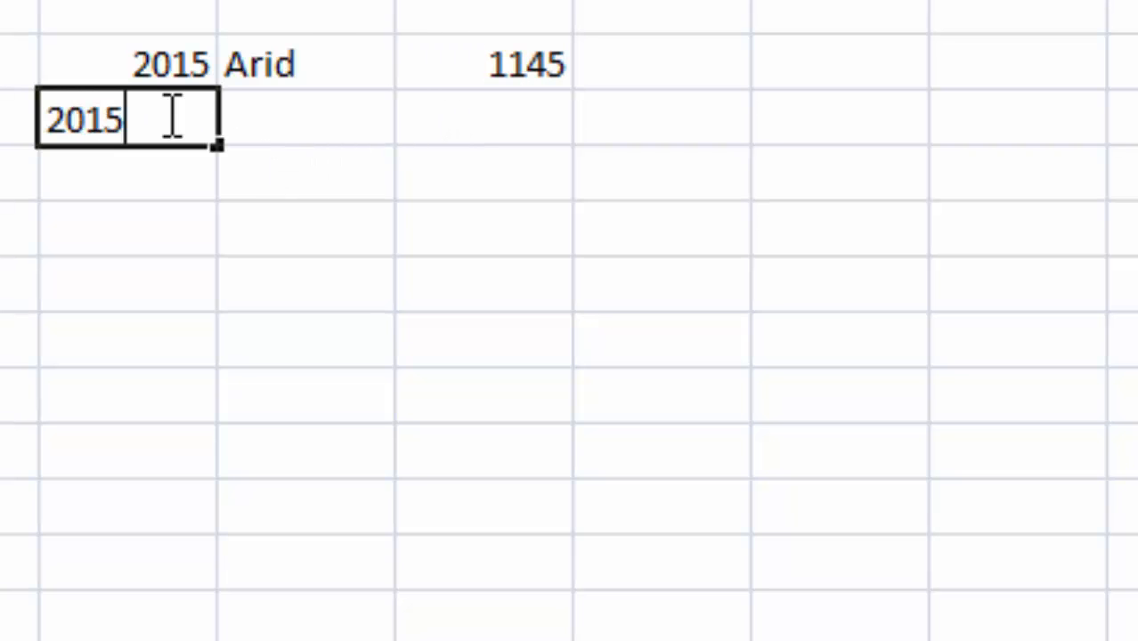
click(320, 116)
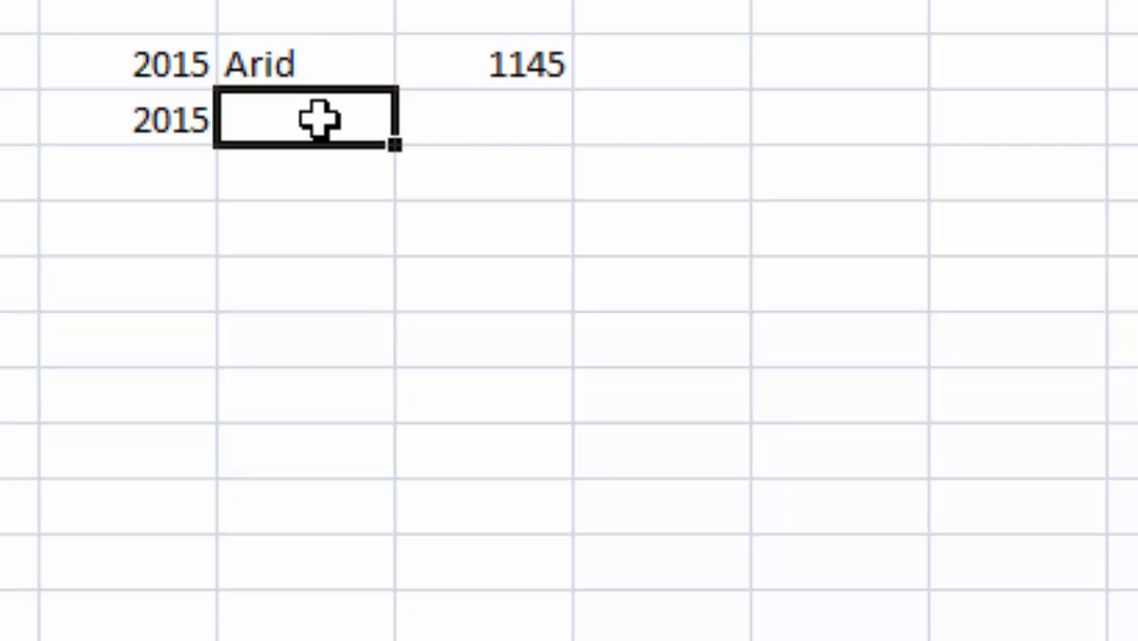
text(a)
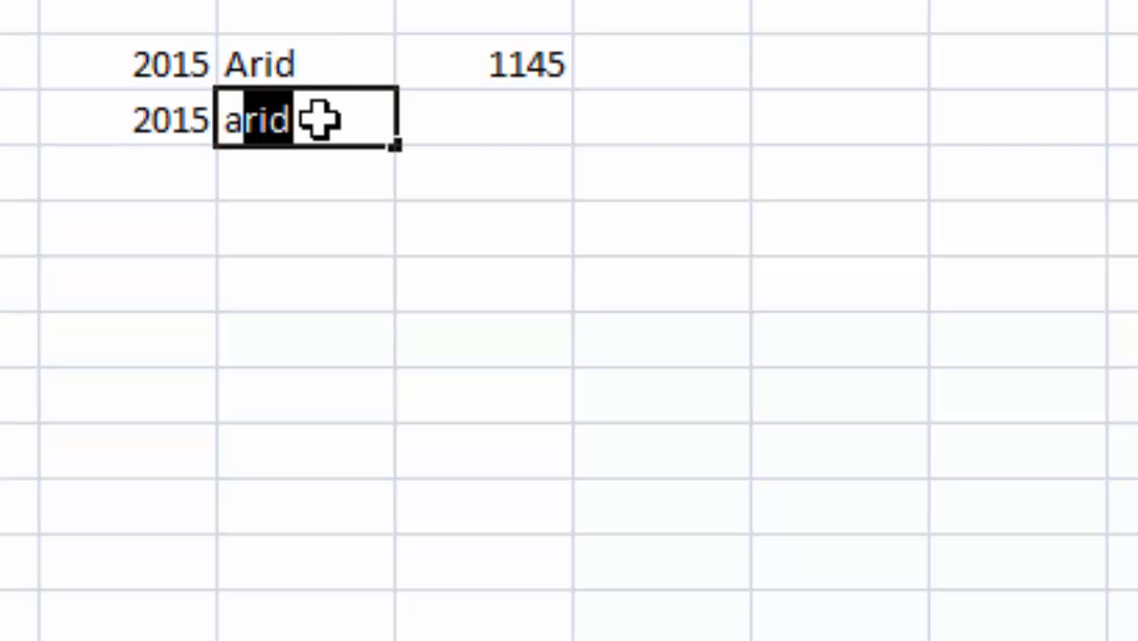
click(426, 172)
click(291, 65)
drag(401, 93, 394, 481)
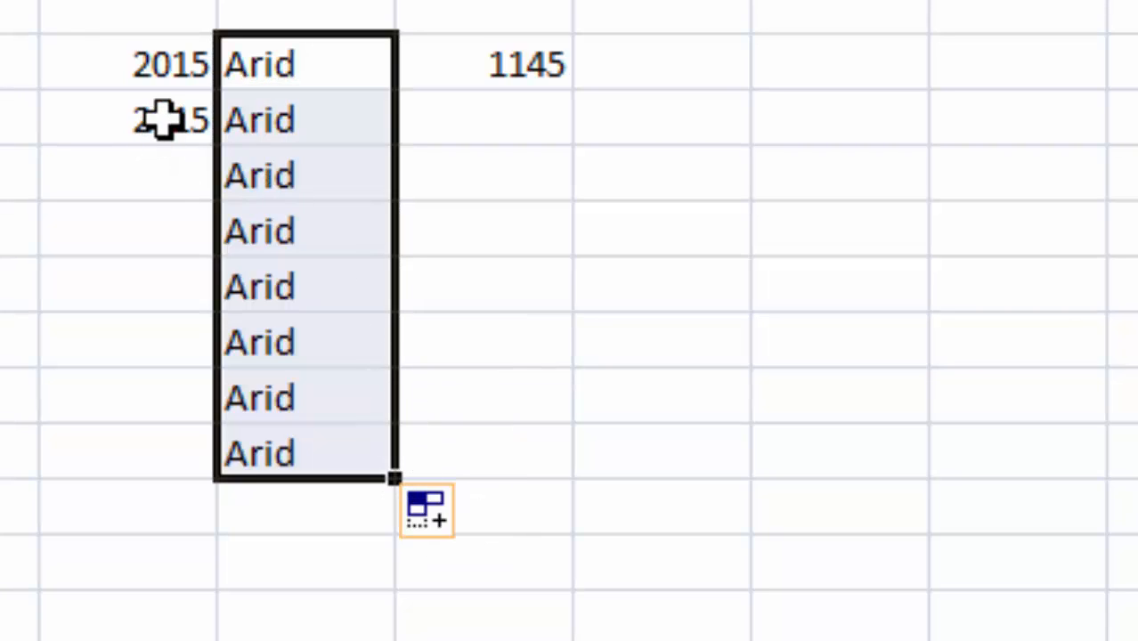
Step: Enter 1146 in G8 as the second number of the series
click(177, 124)
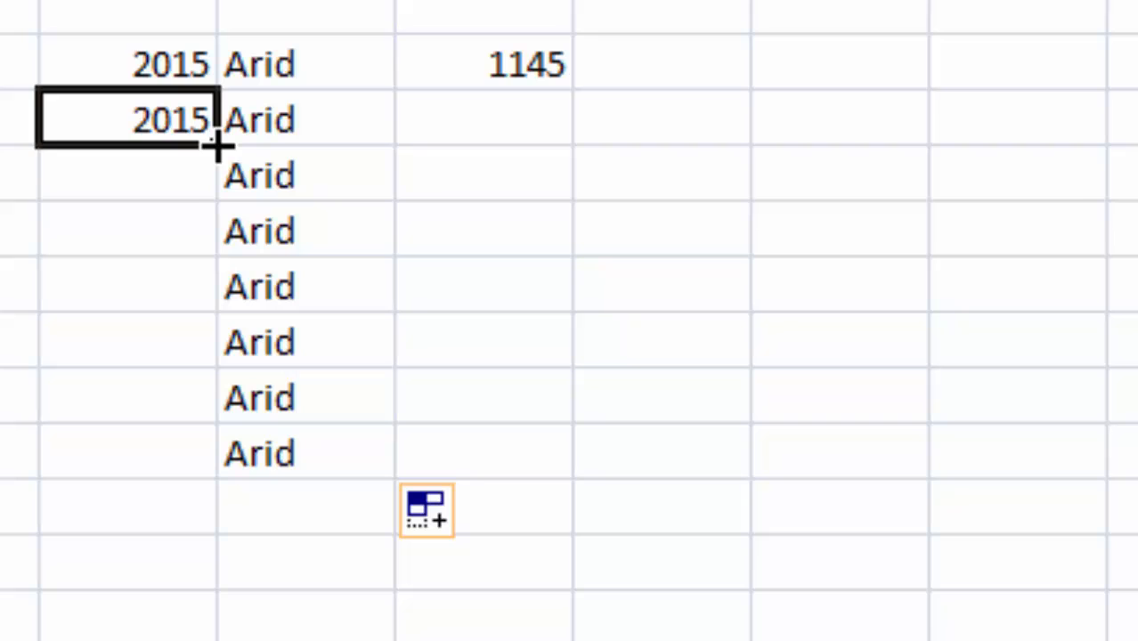
click(178, 179)
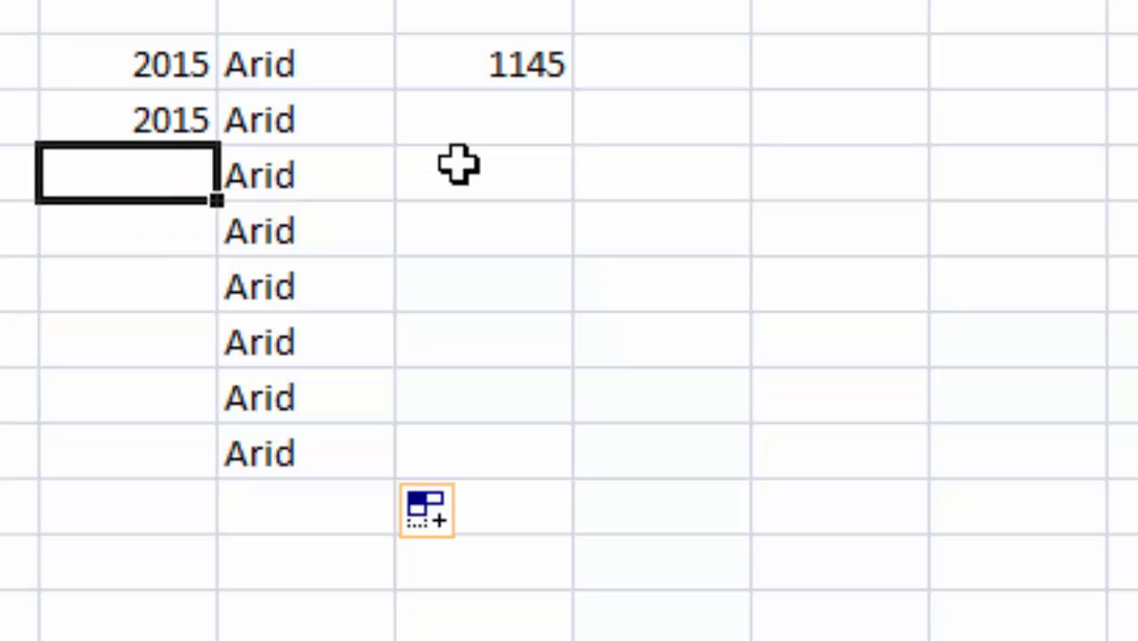
click(494, 129)
text(1146)
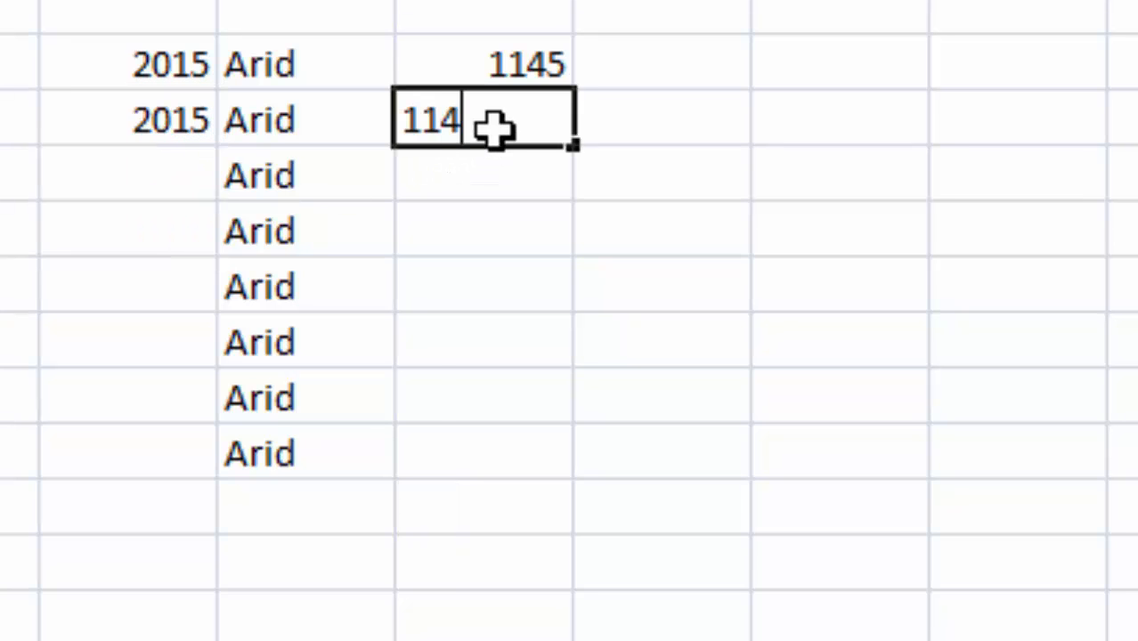
click(564, 323)
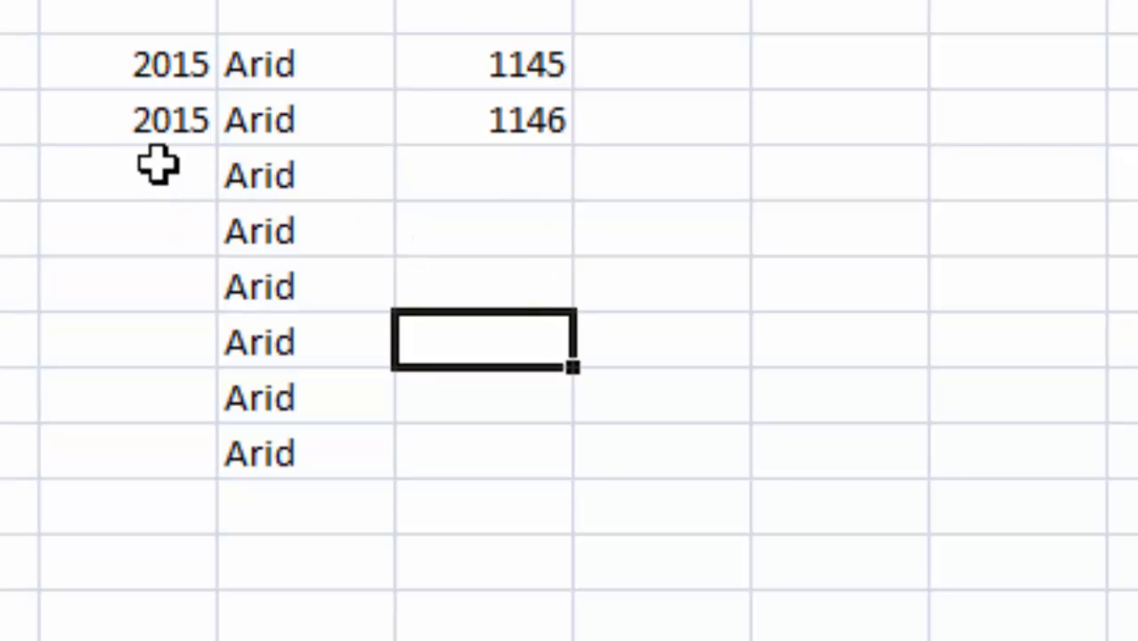
Step: Enter 2015 in E9
click(159, 169)
text(2015)
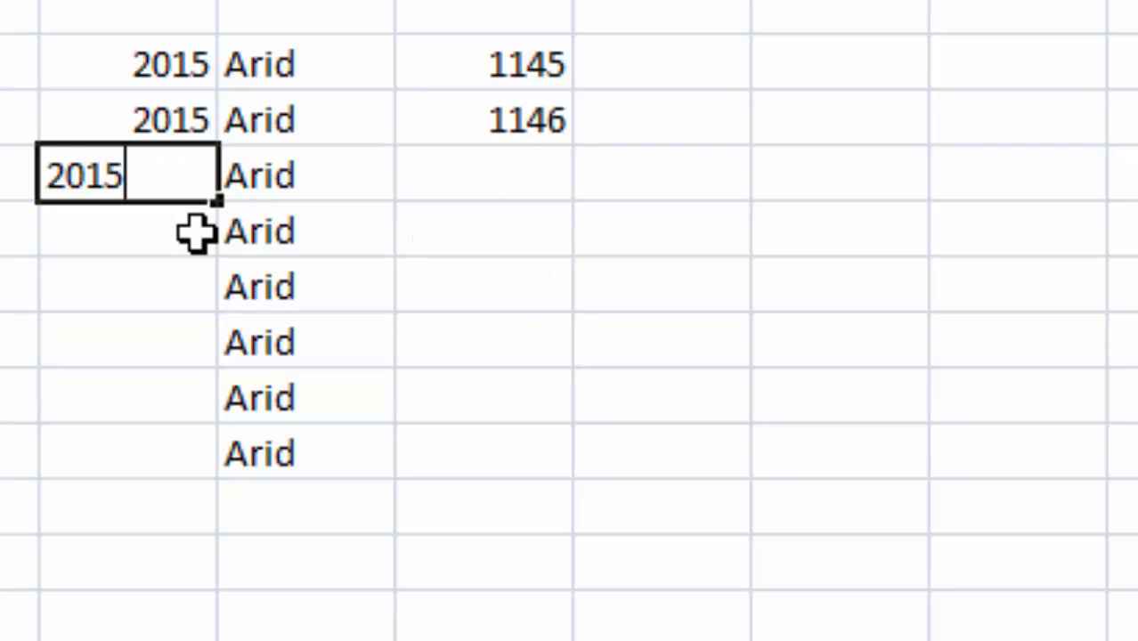
click(874, 594)
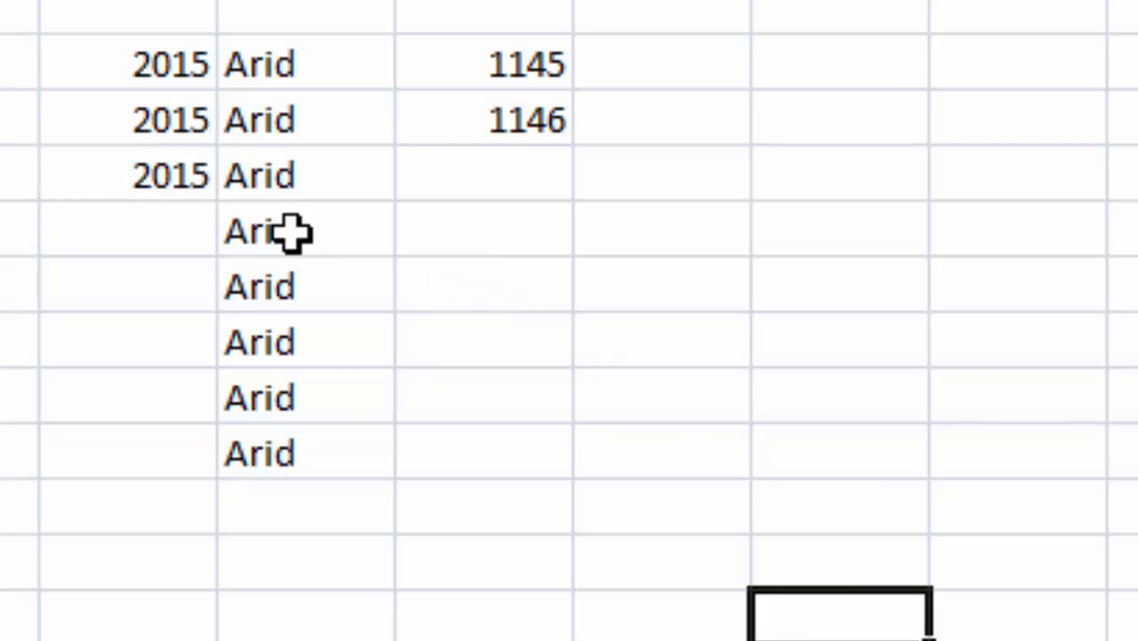
Step: Fill down to row 14 the 2015 value from E9 and the number series from G7:G8
click(173, 176)
drag(216, 205, 205, 482)
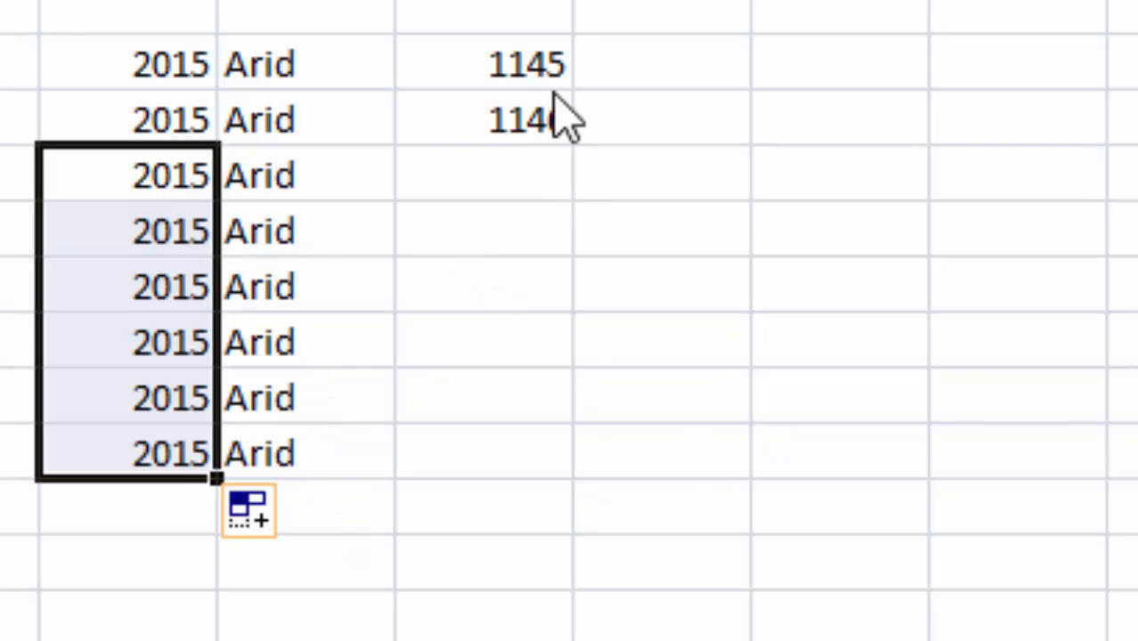
drag(543, 71, 529, 469)
click(948, 519)
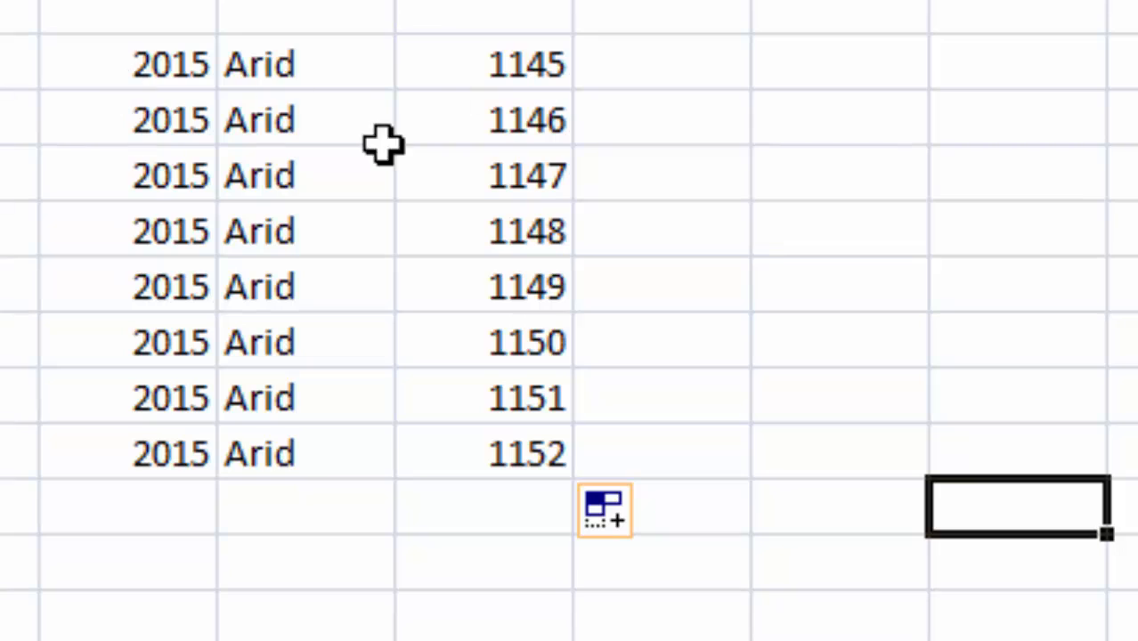
click(819, 71)
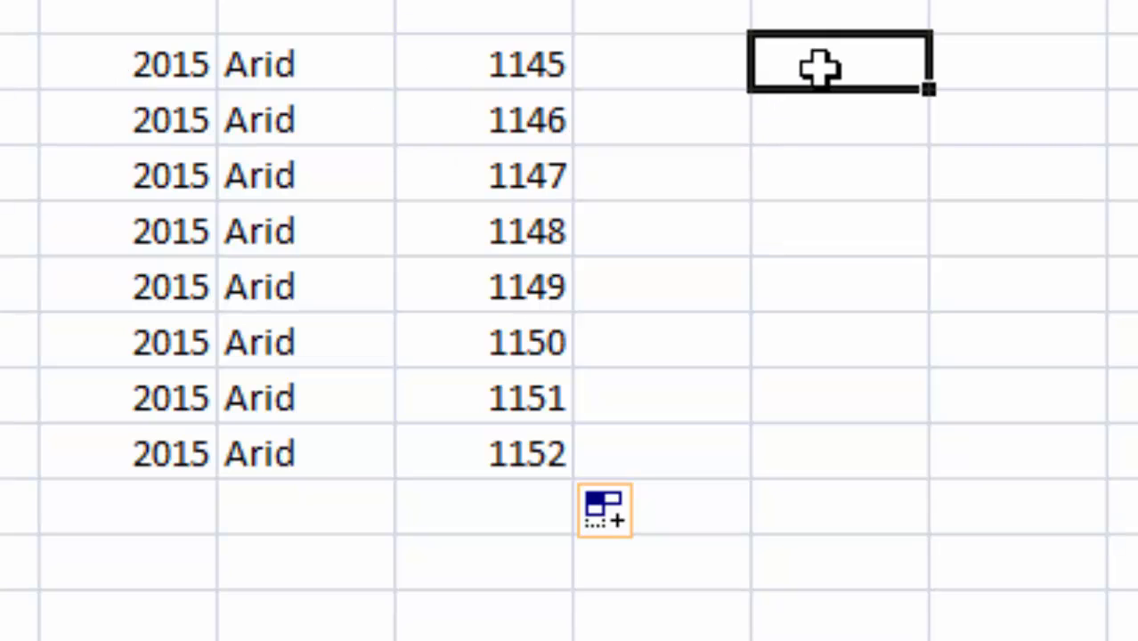
text(2)
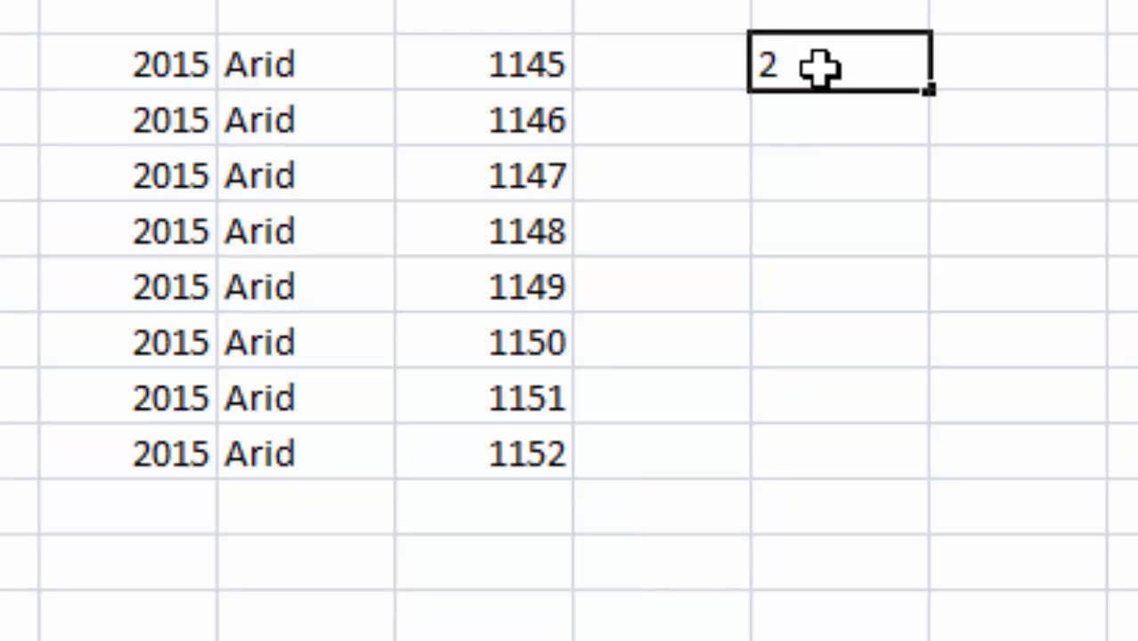
key(BackSpace)
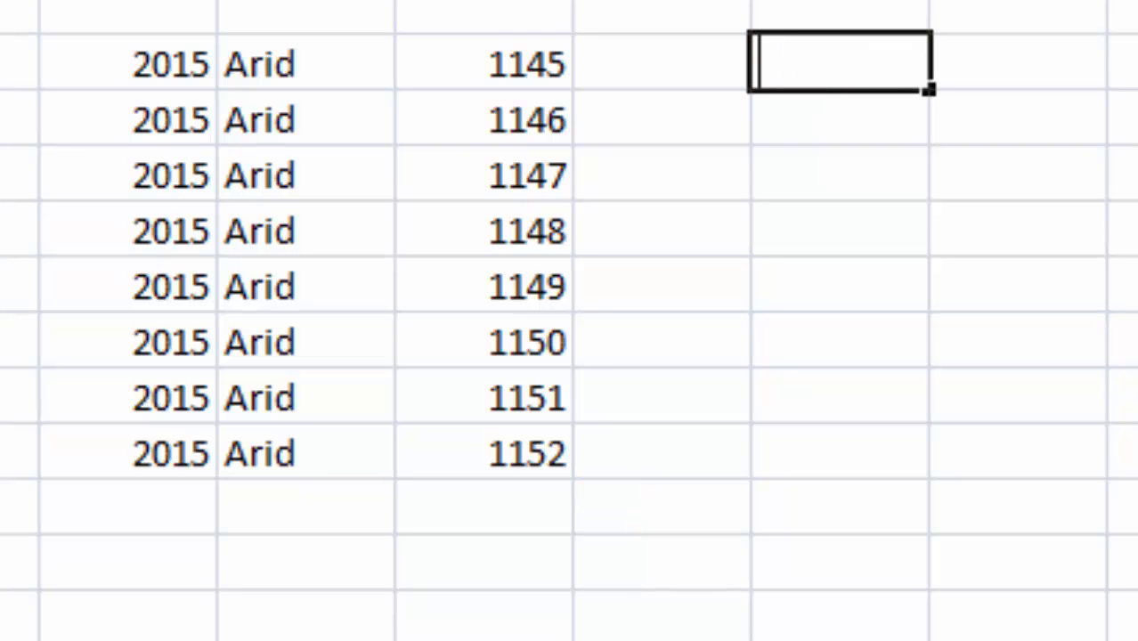
Step: Enter the sample code 2015-Arid-1145 in I4 and widen column I to fit it
text(20)
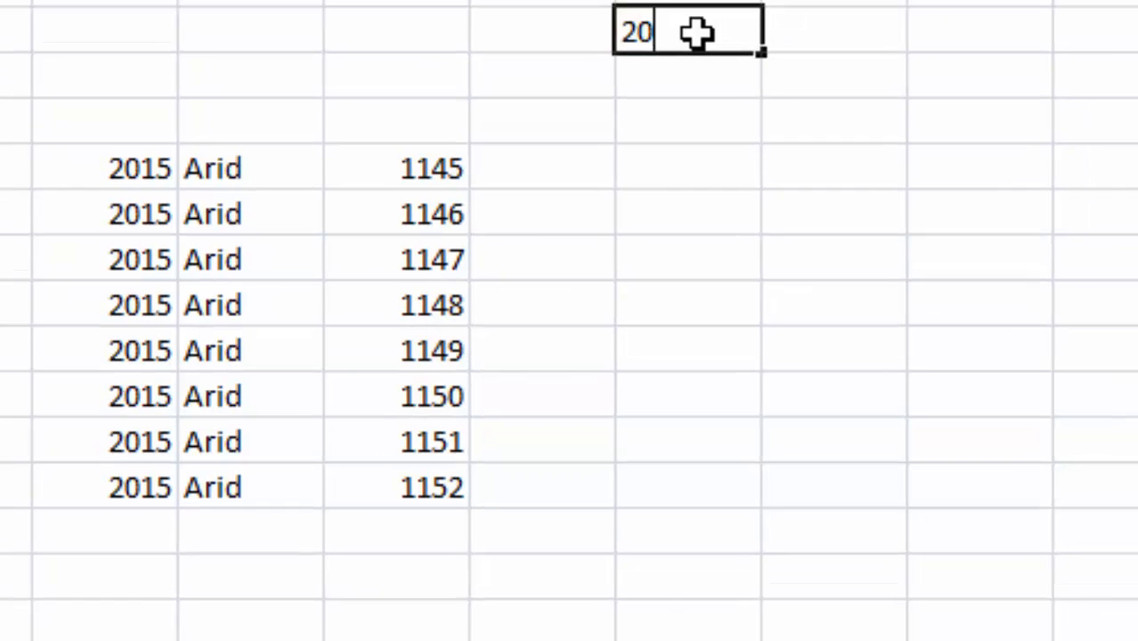
text(15)
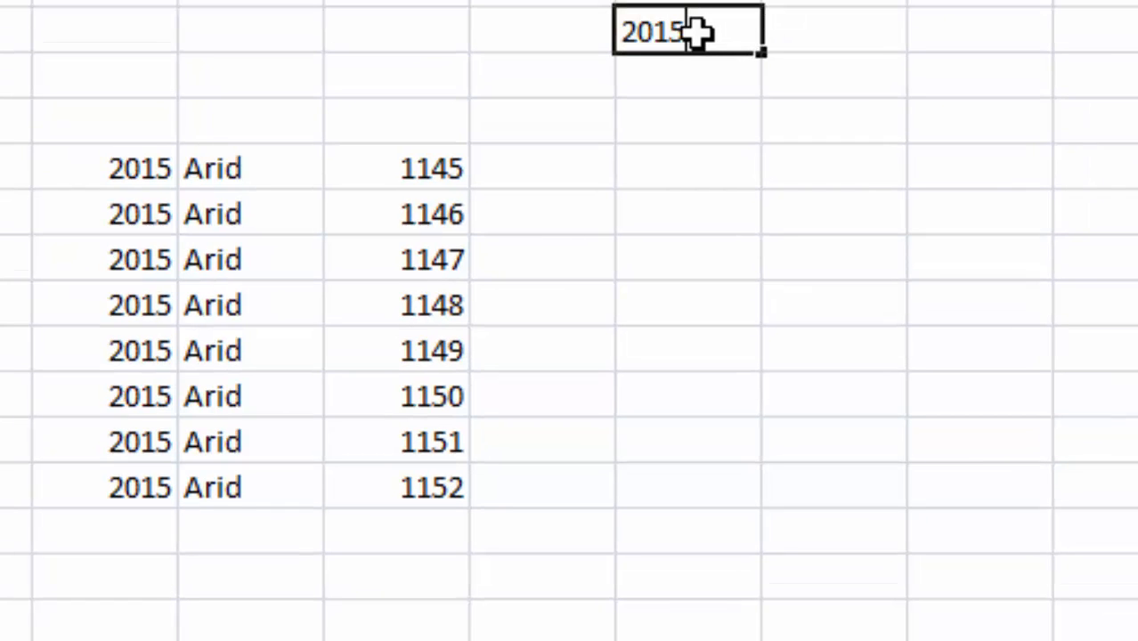
text( Arid-)
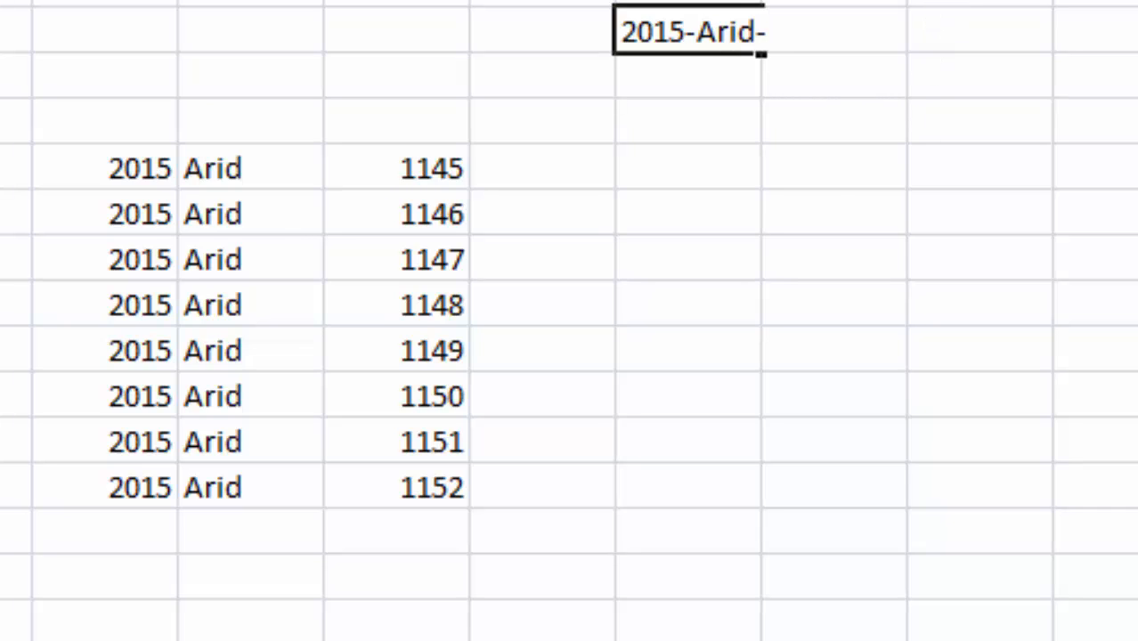
click(690, 1)
drag(761, 1, 833, 1)
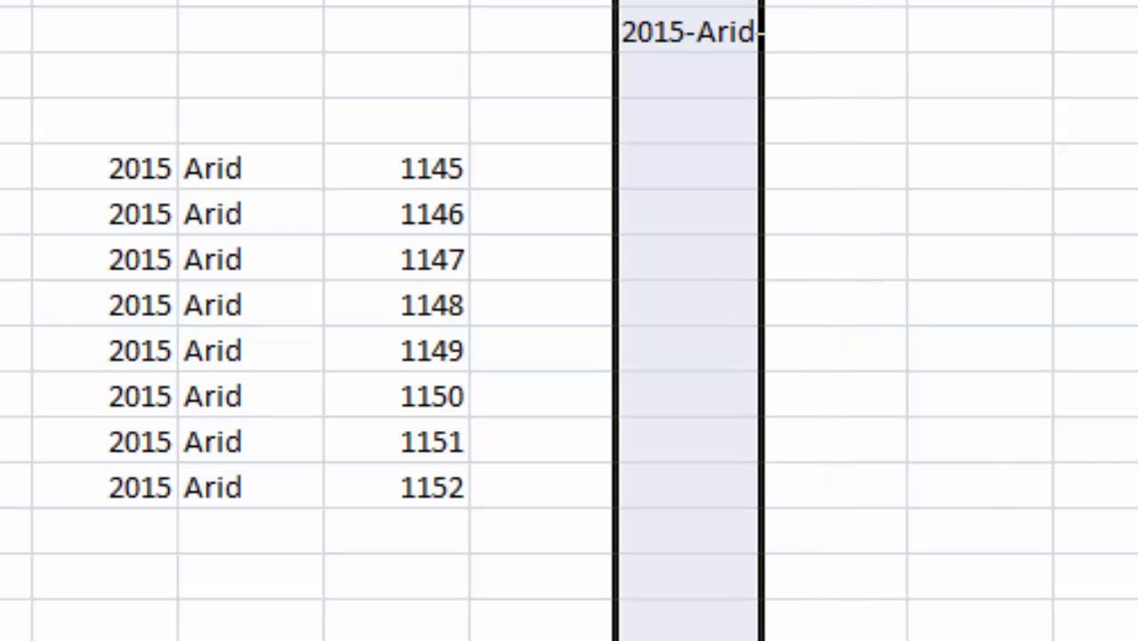
double_click(793, 33)
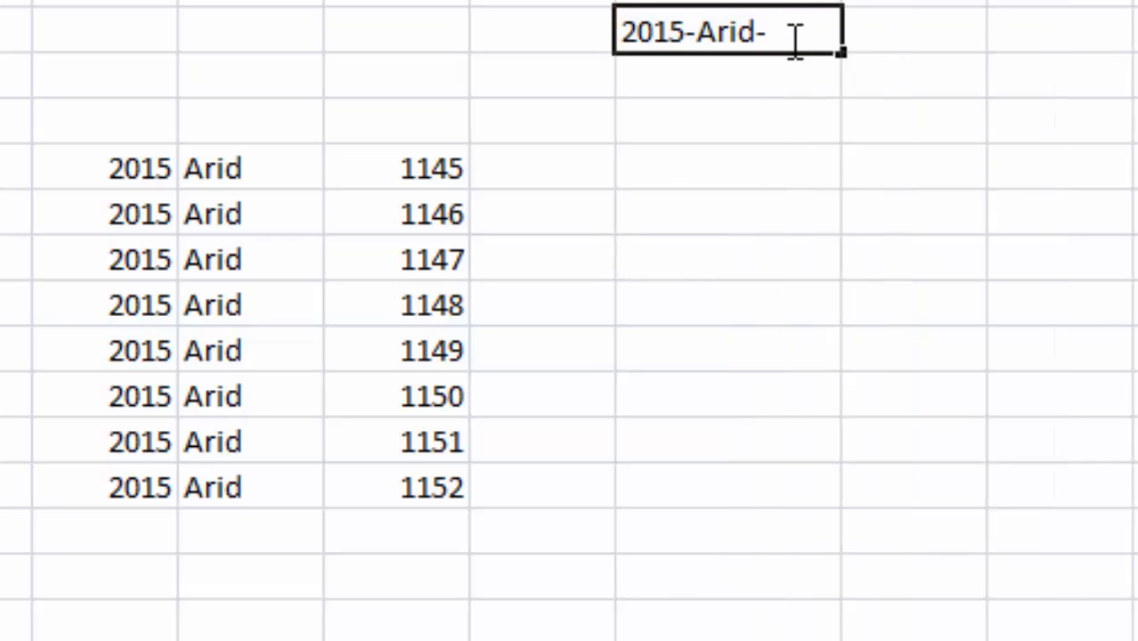
text(1145)
Step: Begin the joining formula in I7 with =E7&"-", placing a hyphen between the quotation marks
click(696, 185)
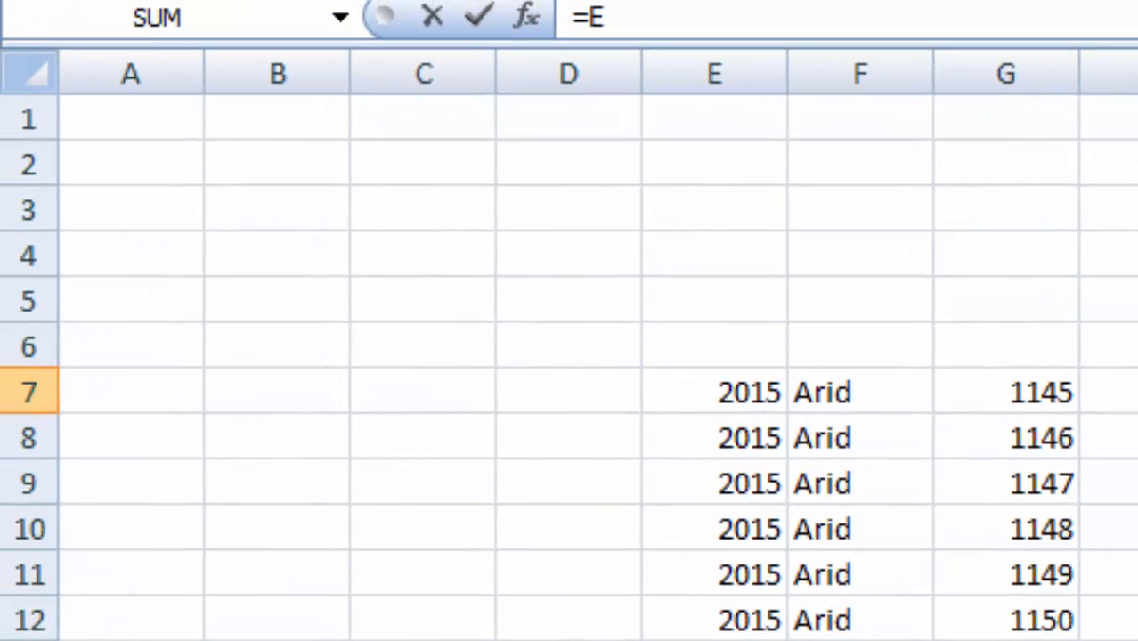
text(7)
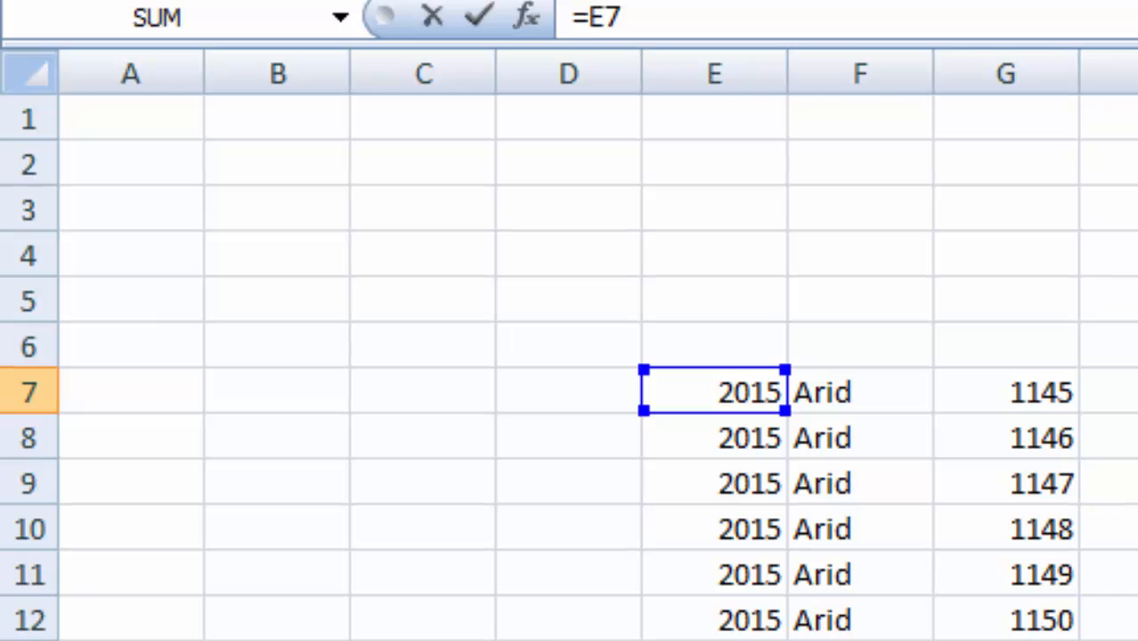
text(&)
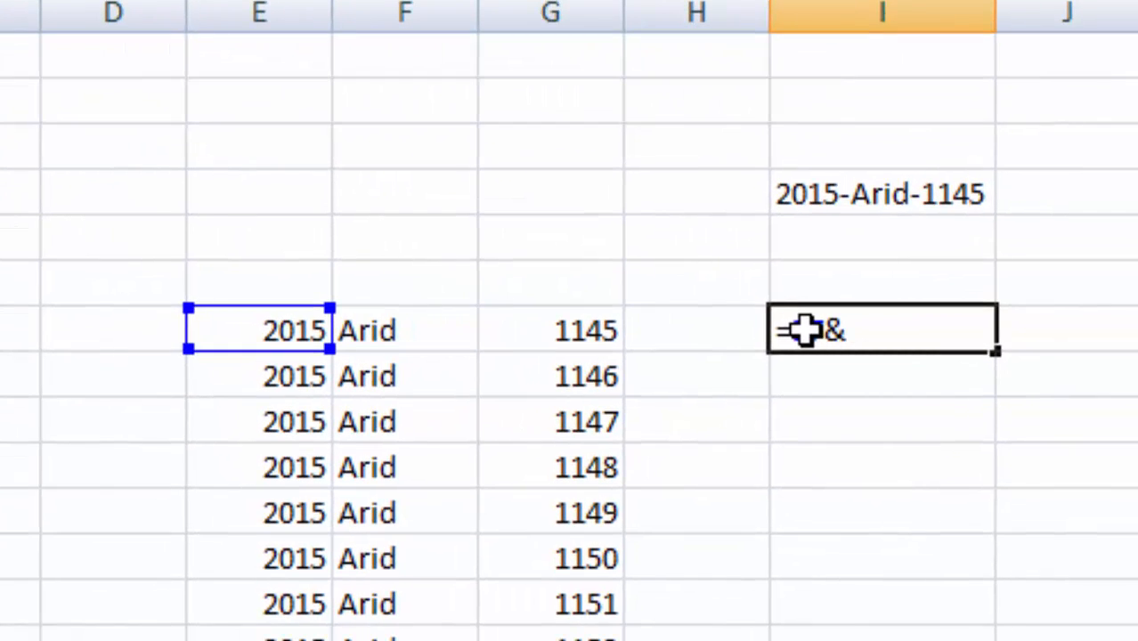
text("")
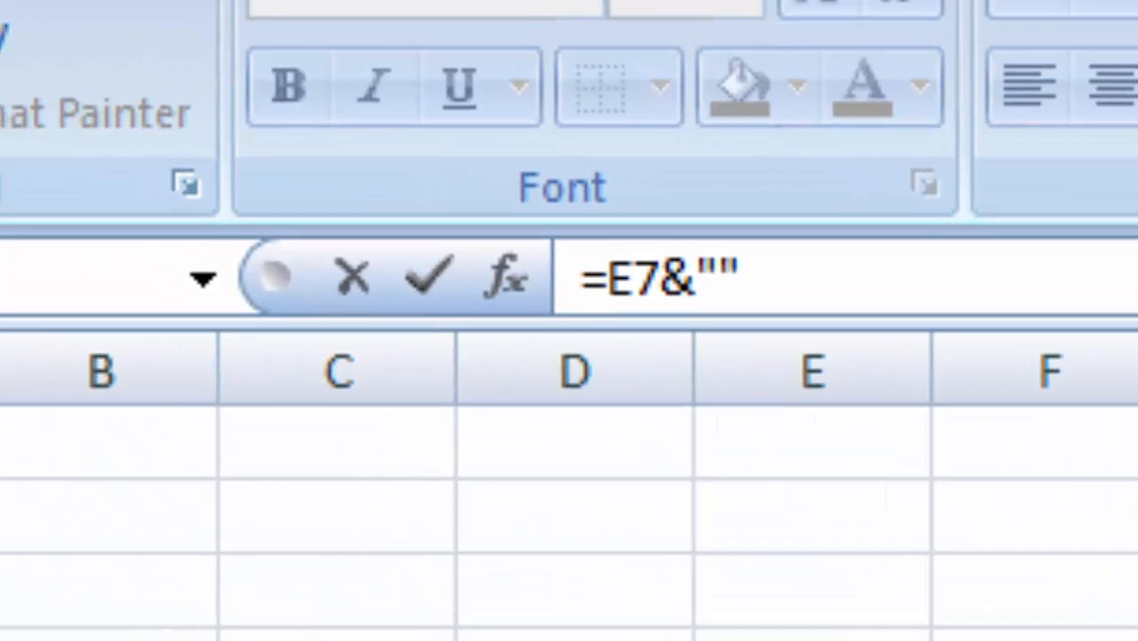
key(Return)
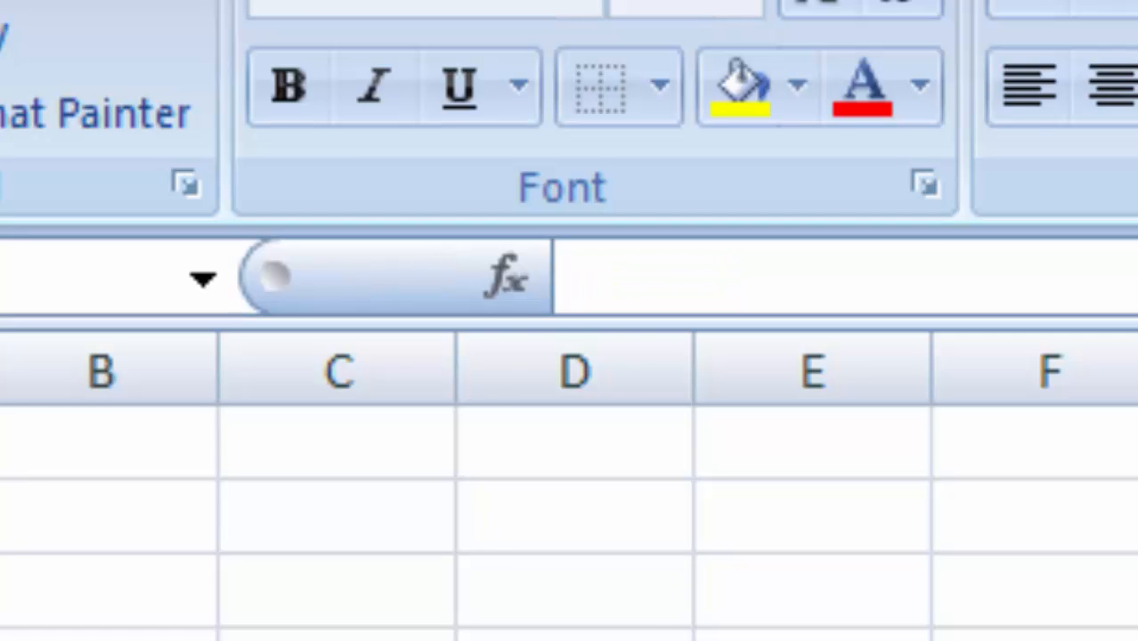
key(Up)
key(F2)
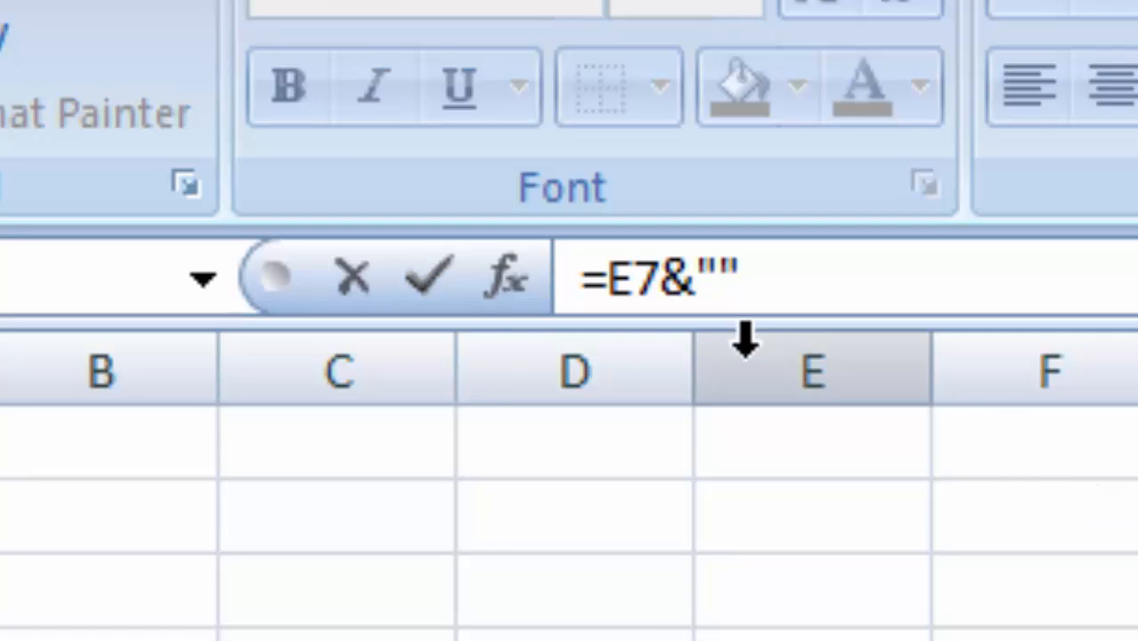
click(720, 287)
text(-)
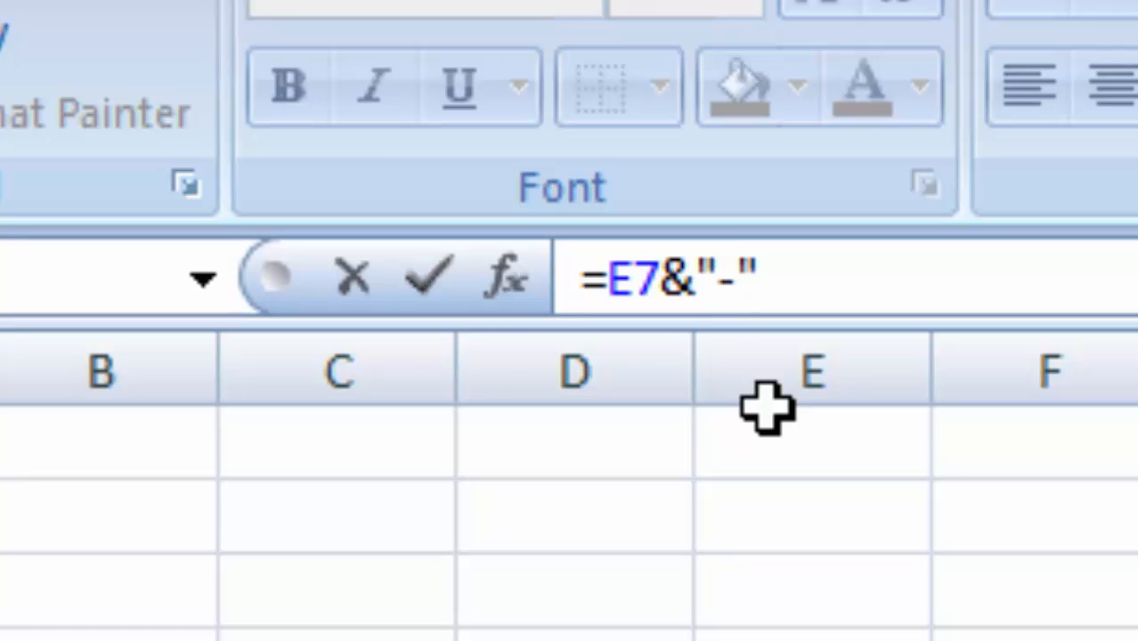
Step: Complete the formula in I7 as =E7&"-"&F7&"-"&G7
click(820, 307)
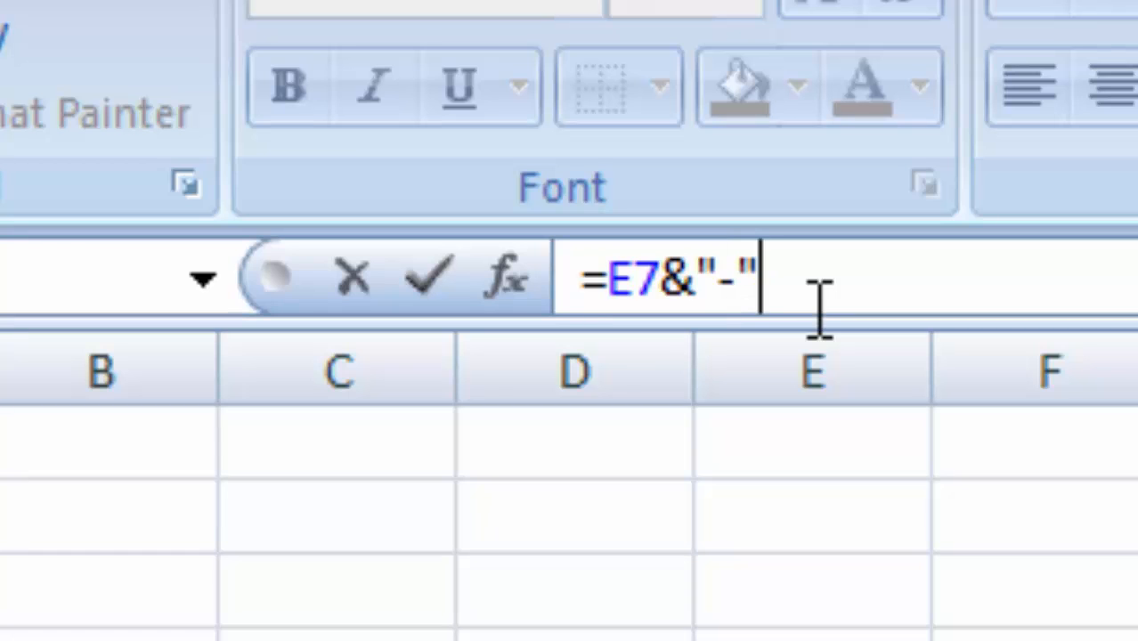
text(&)
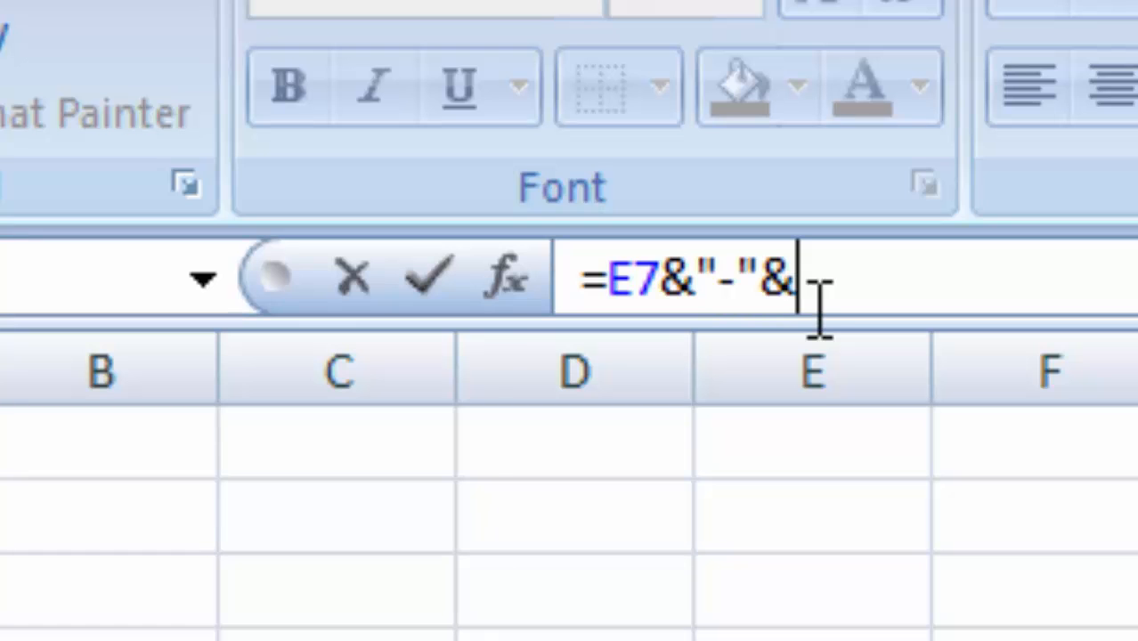
text(F)
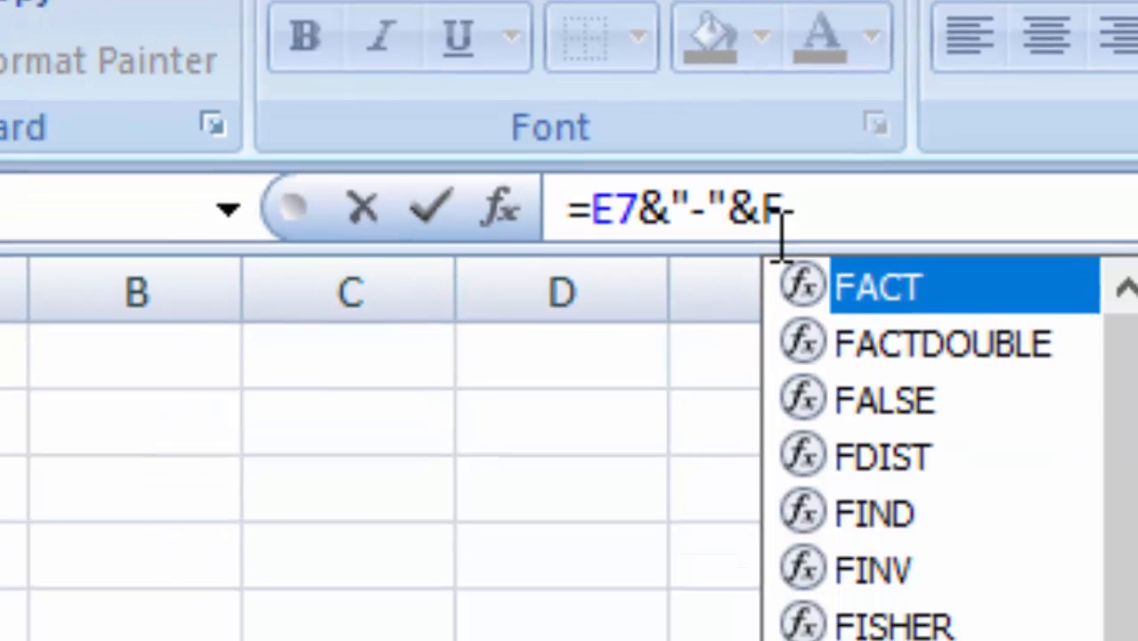
text(7)
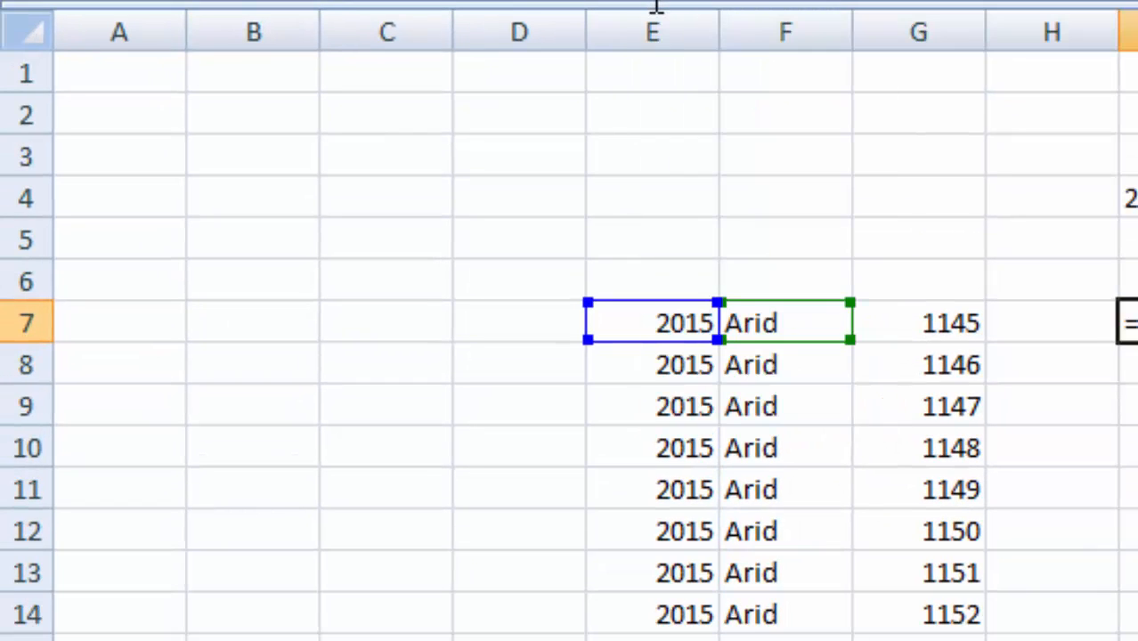
text(&"-"&F7&)
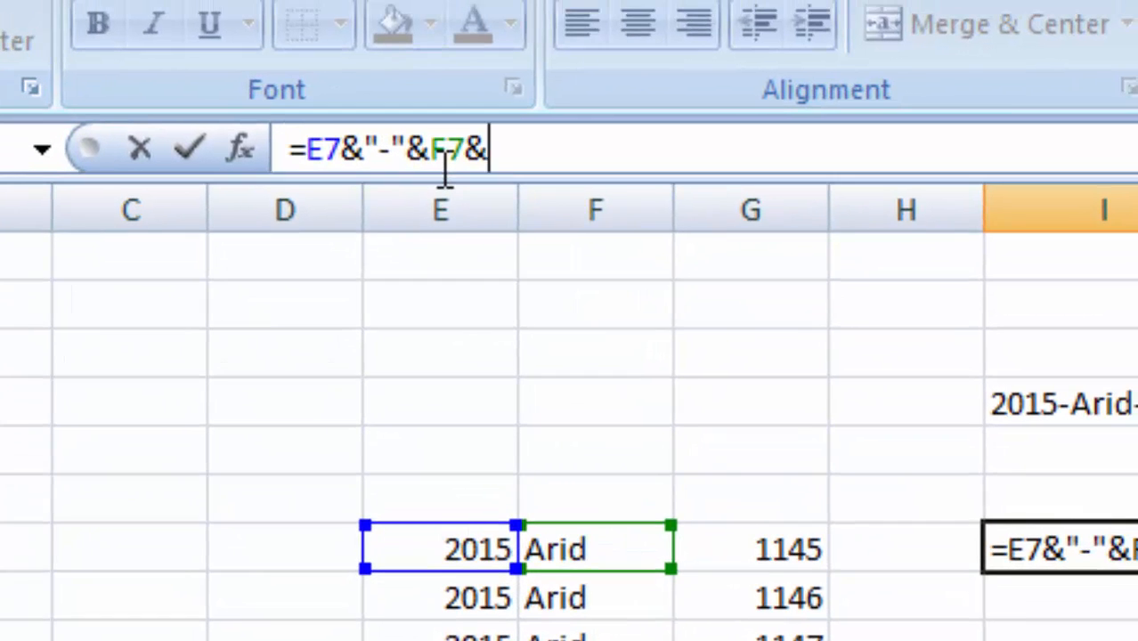
text("")
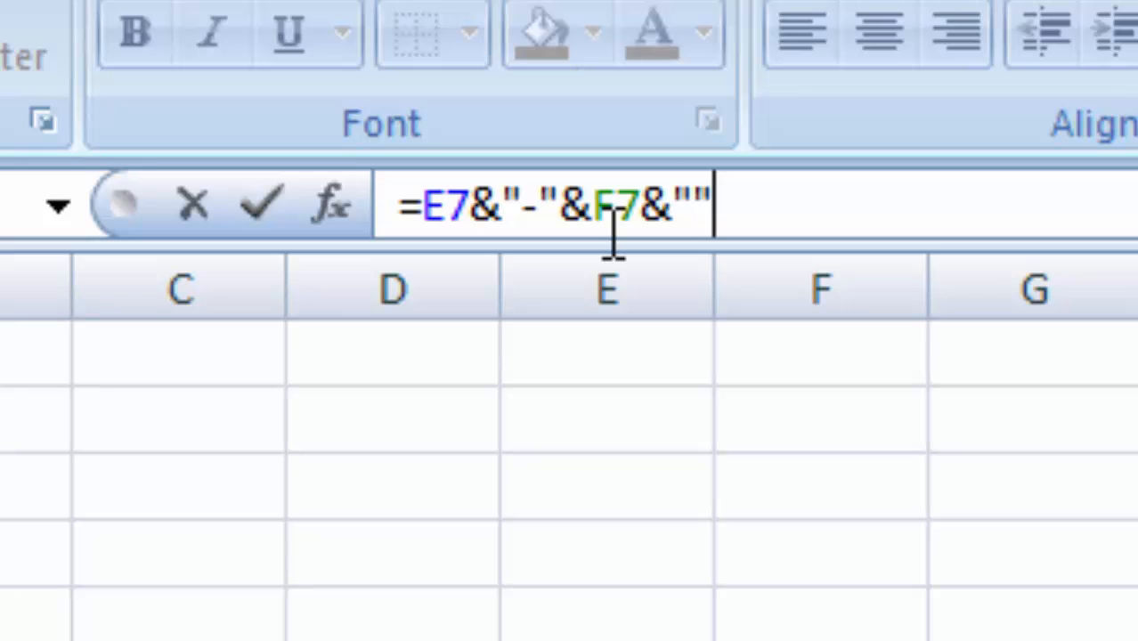
text(-)
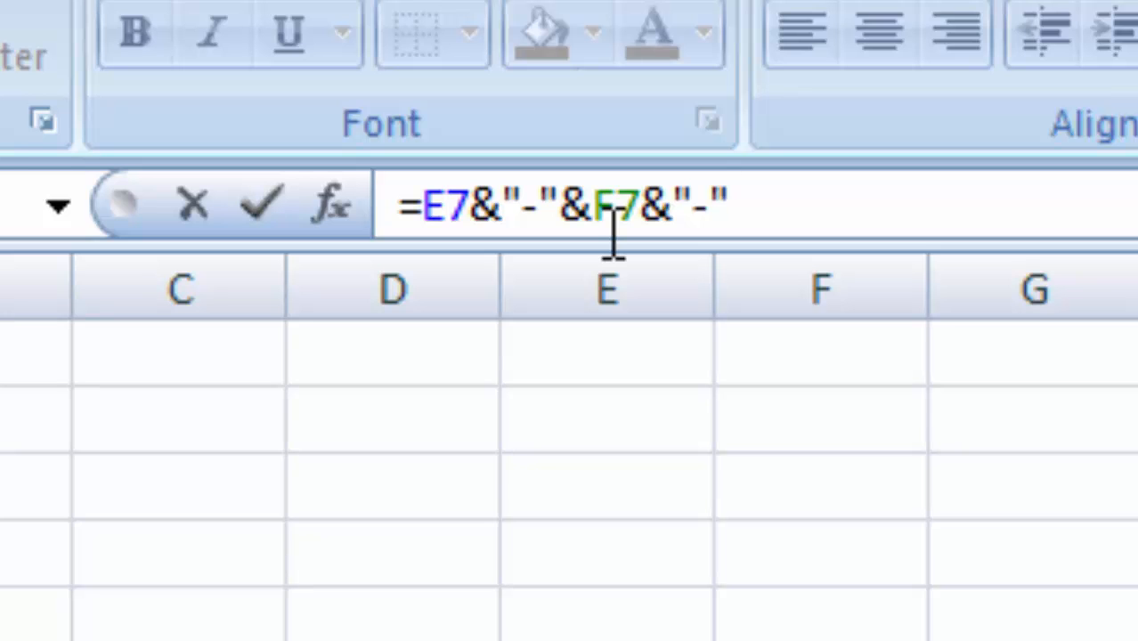
key(Right)
text(&)
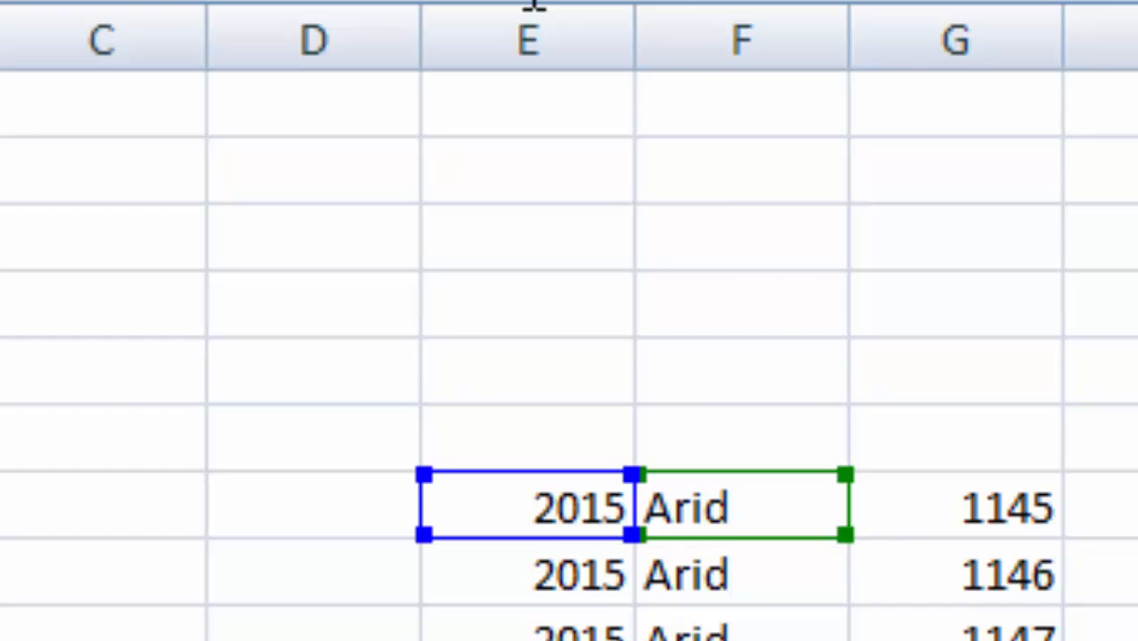
text(g7)
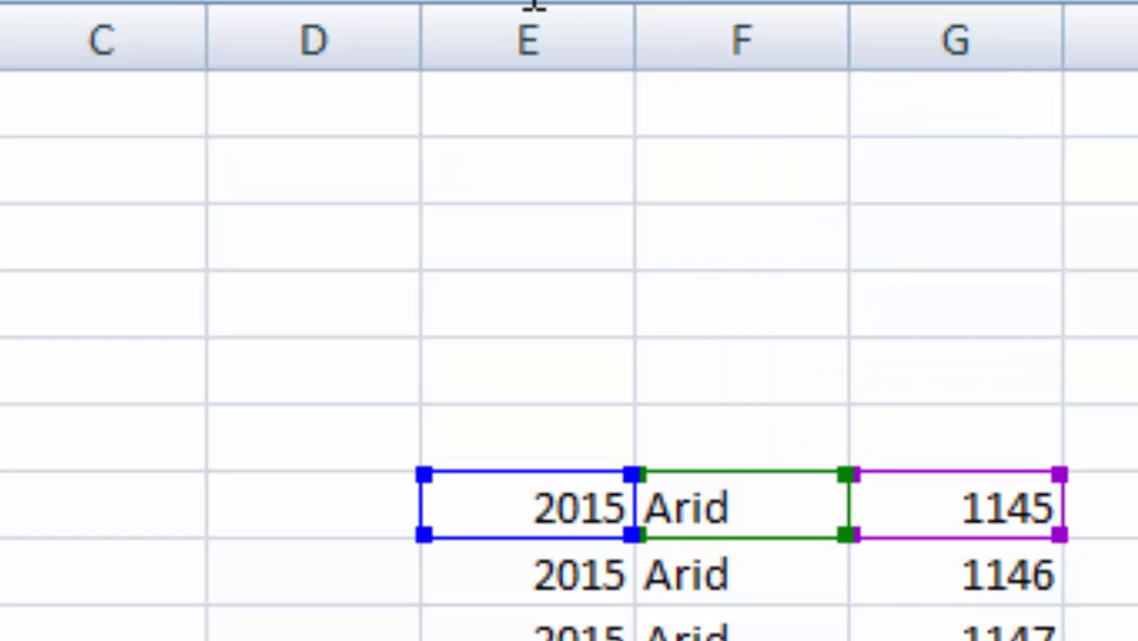
key(Return)
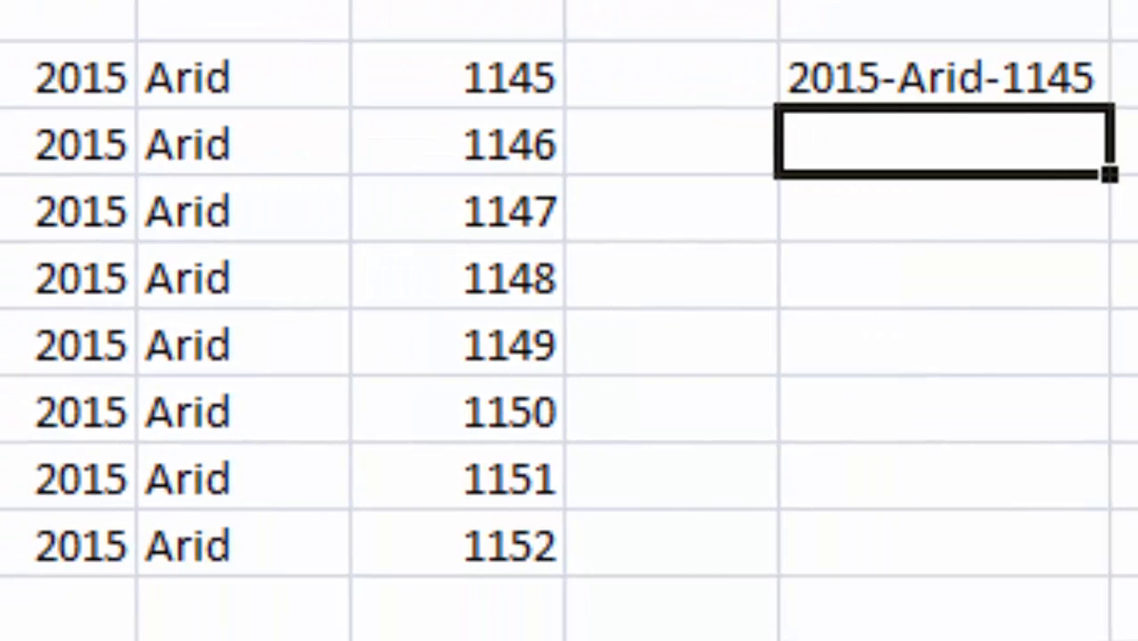
Step: Fill the joining formula from I7 down to I14
click(1136, 174)
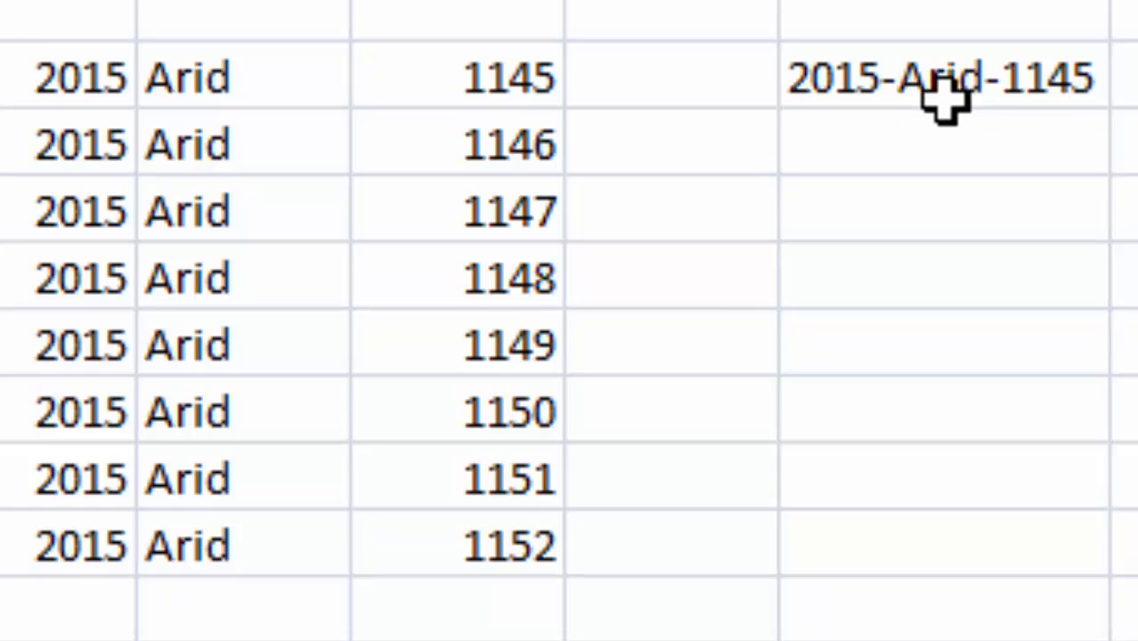
click(984, 79)
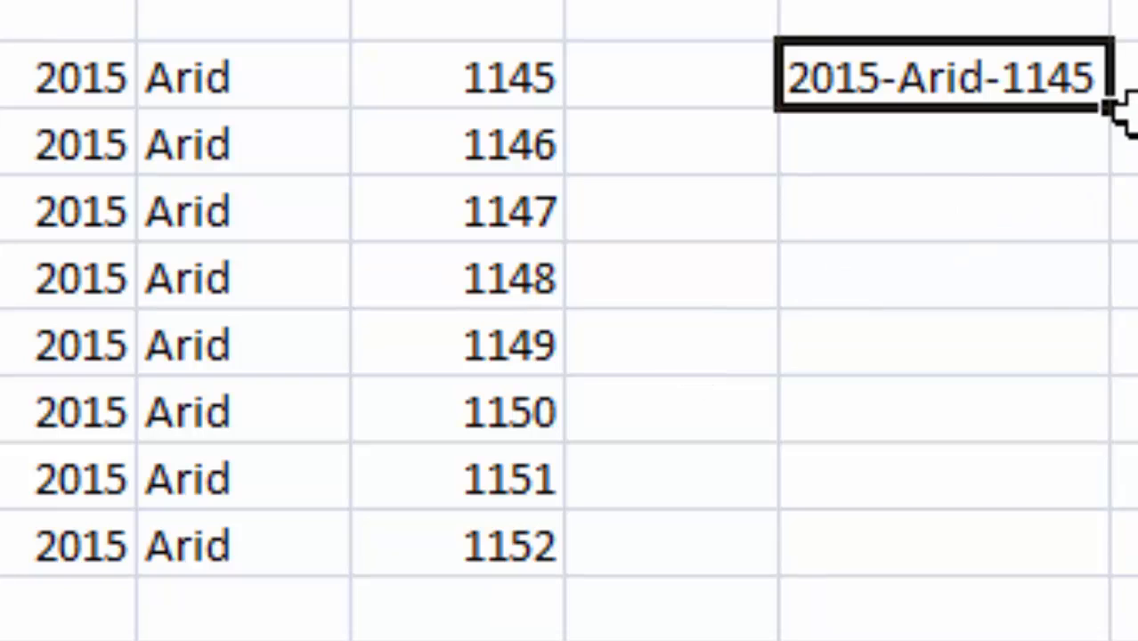
drag(1112, 128, 1095, 557)
click(1137, 498)
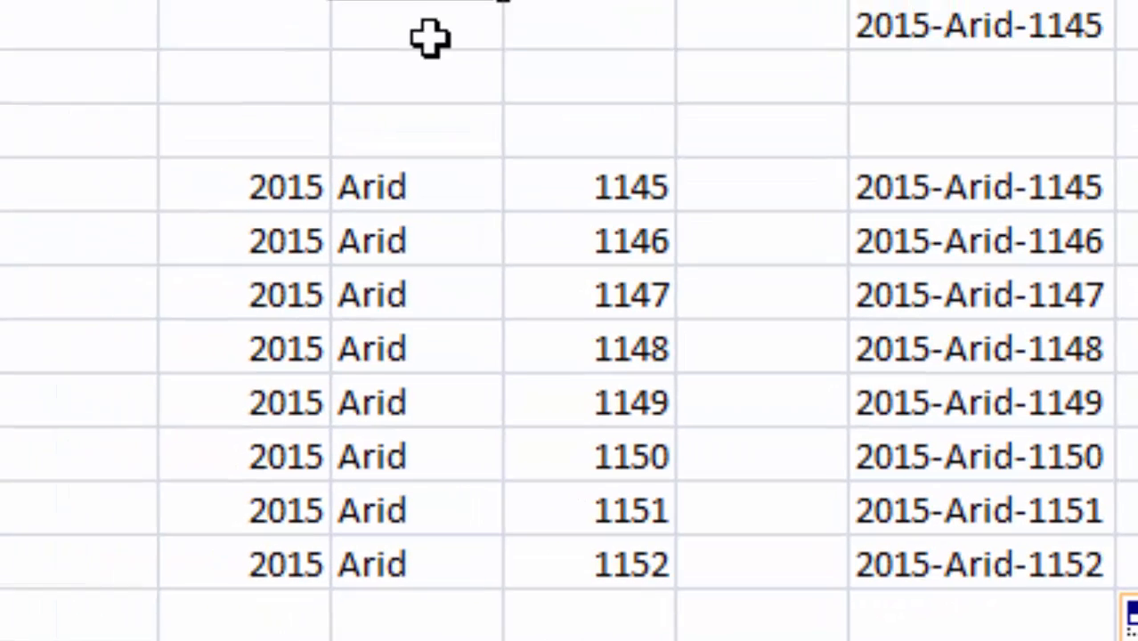
Step: Enter the & symbol in F3 and review the joining formula in I7
click(519, 62)
text(&)
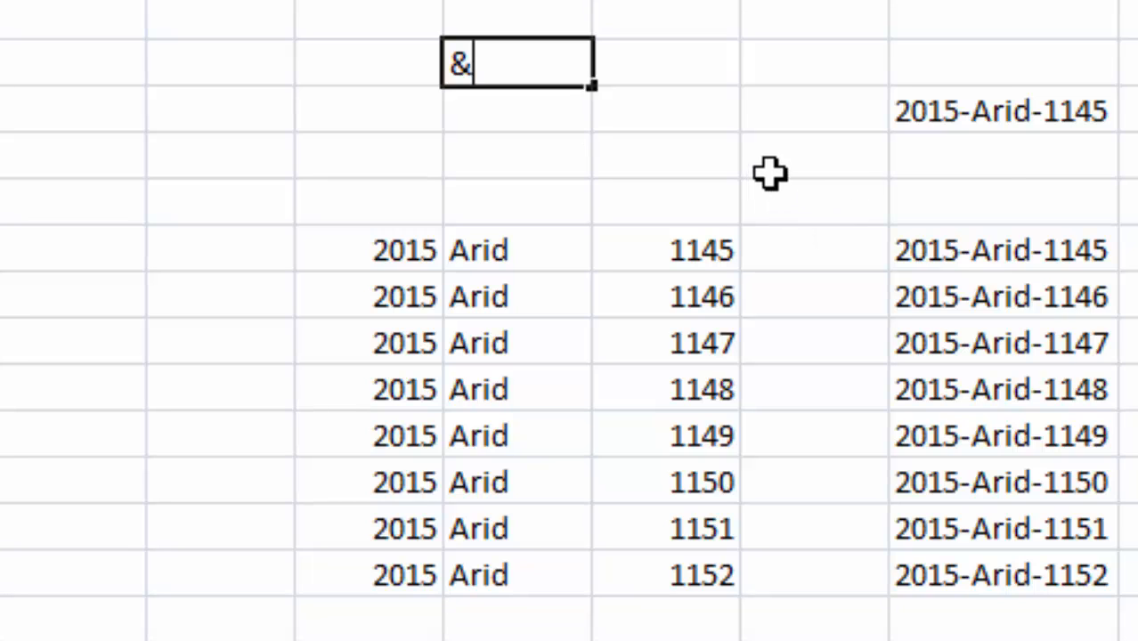
click(1029, 256)
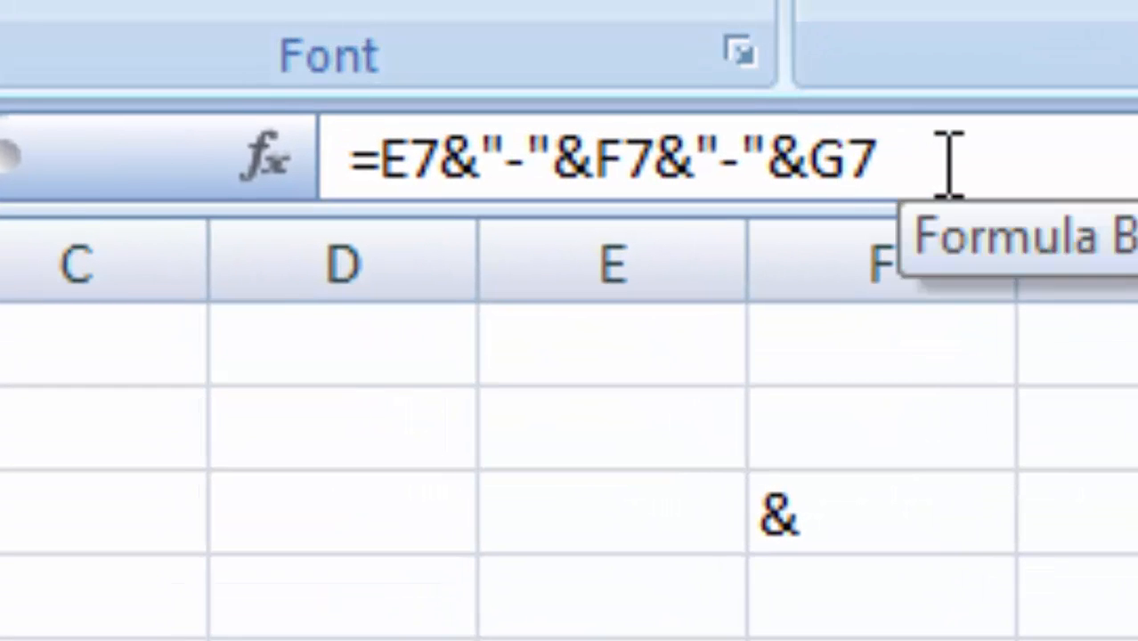
click(949, 165)
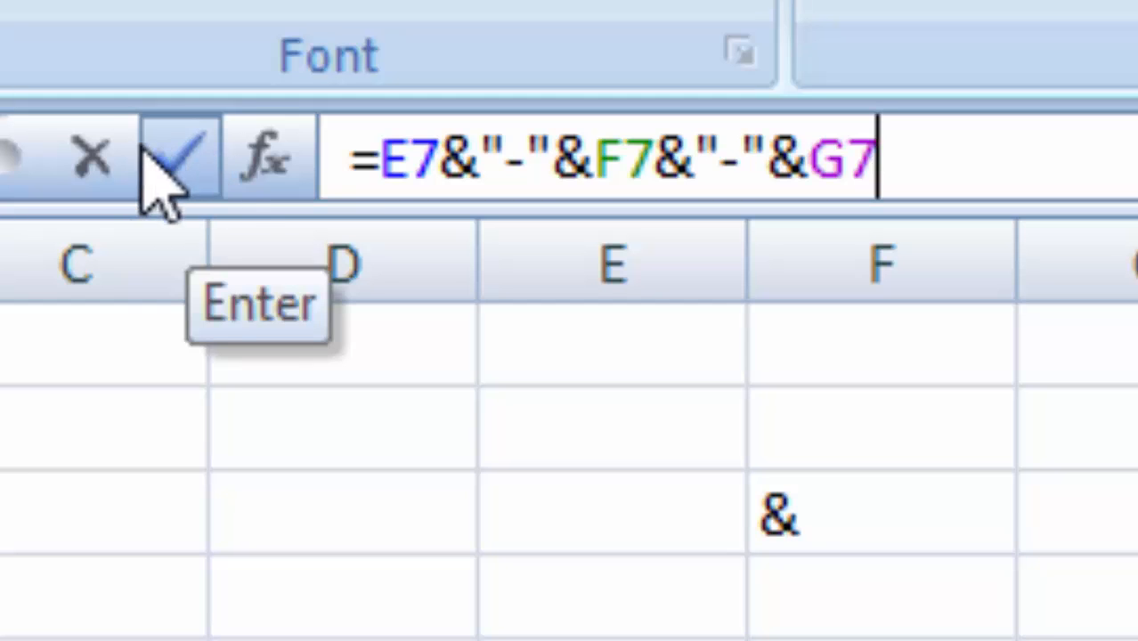
click(947, 376)
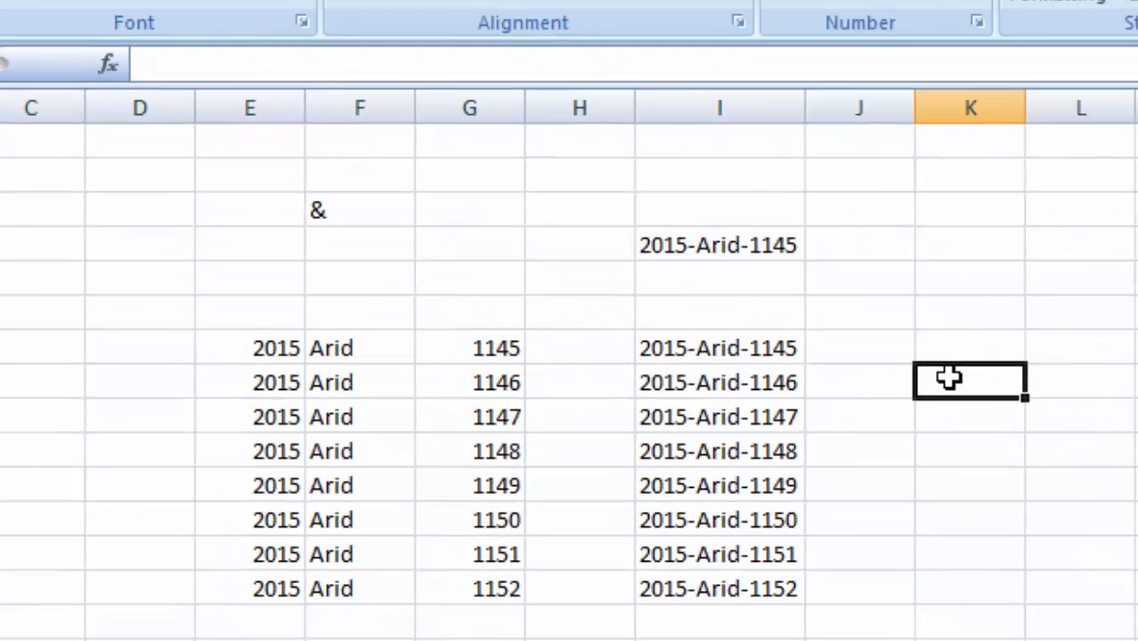
Step: Switch to the Microsoft Excel topic list slide to check the topics, and return to the worksheet
key(alt+Tab)
key(alt+Tab)
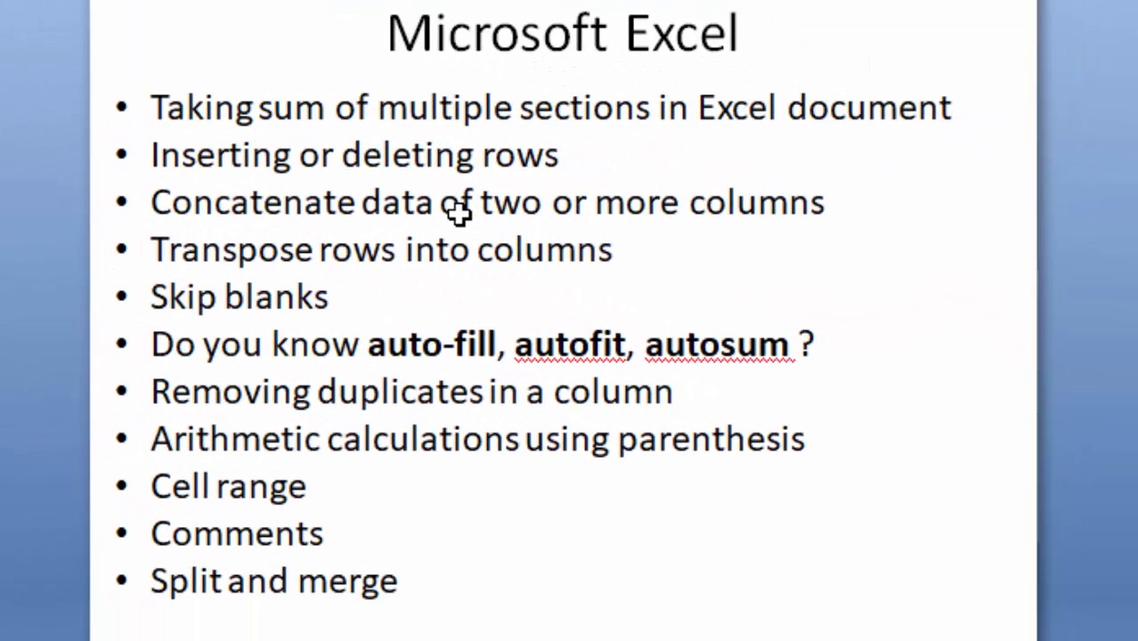
key(alt+Tab)
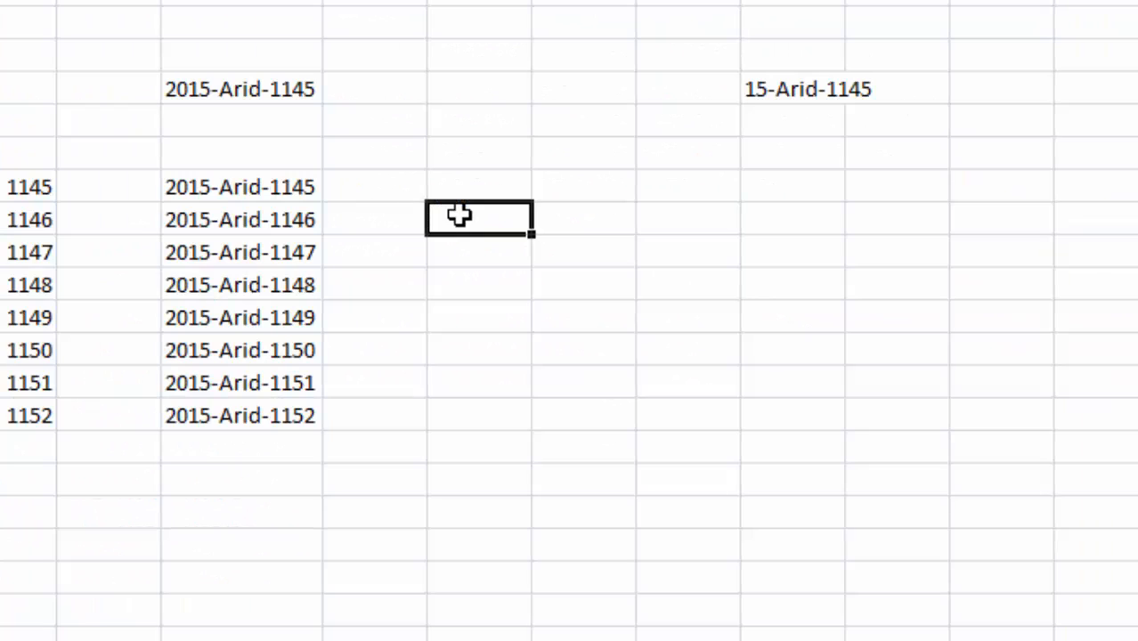
Step: Delete the stray text 15-Arid-1145 from N4
click(497, 451)
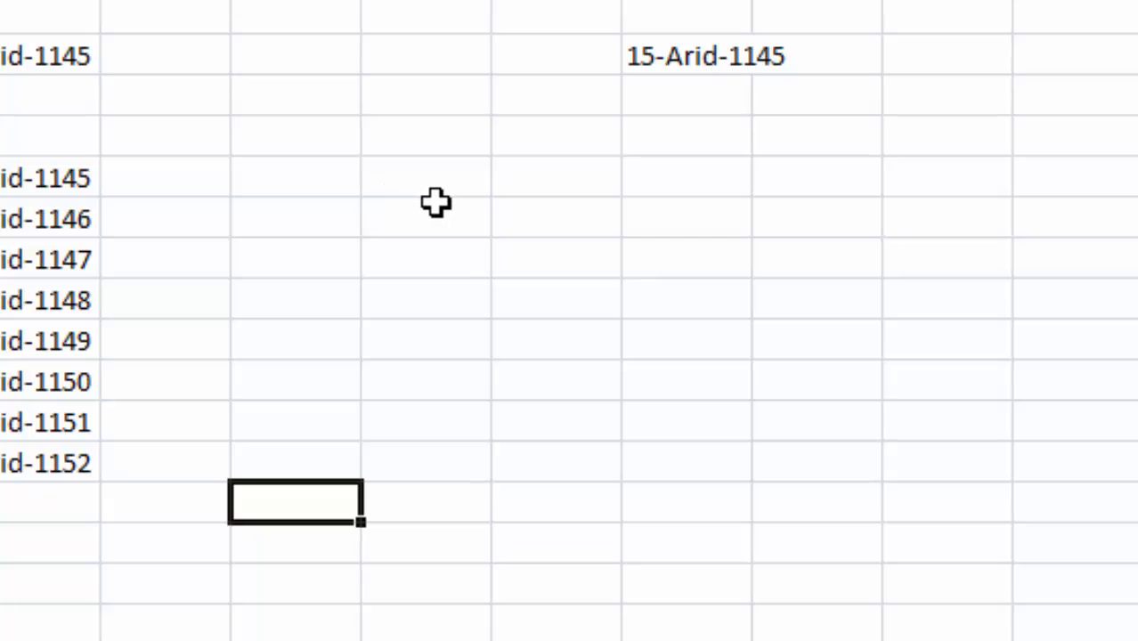
click(685, 71)
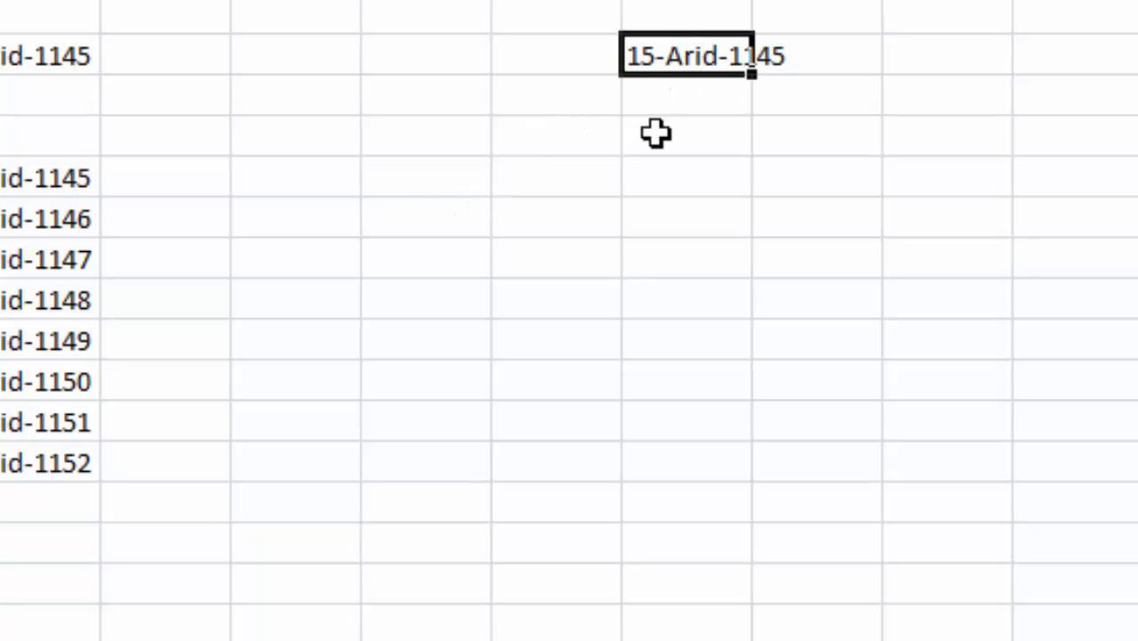
key(Delete)
Step: Enter Sat in L6 and fill the weekday names across to Fri in R6
click(424, 131)
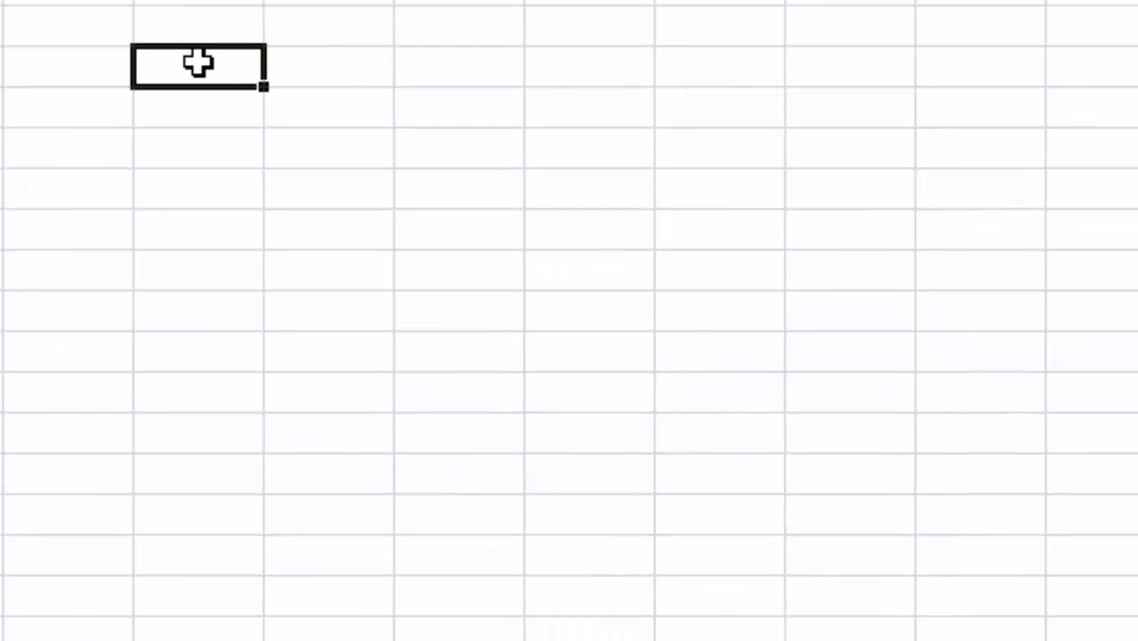
text(Sat)
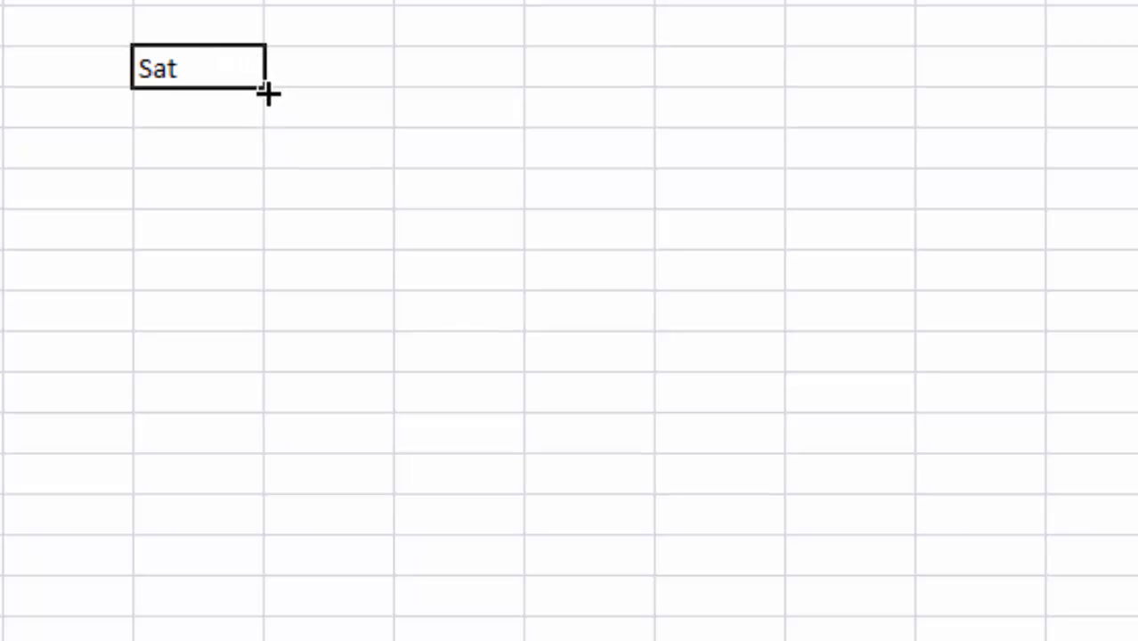
click(269, 93)
drag(286, 91, 988, 87)
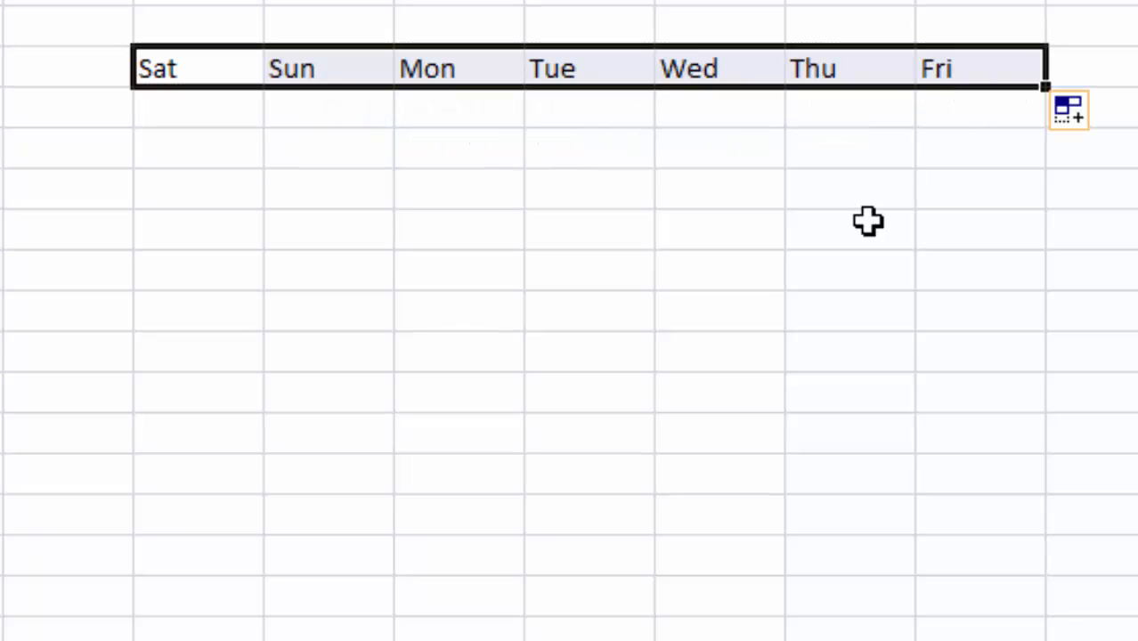
Step: Enter 29 in L7 and 30 in M7, and fill the number series across to R7
click(205, 120)
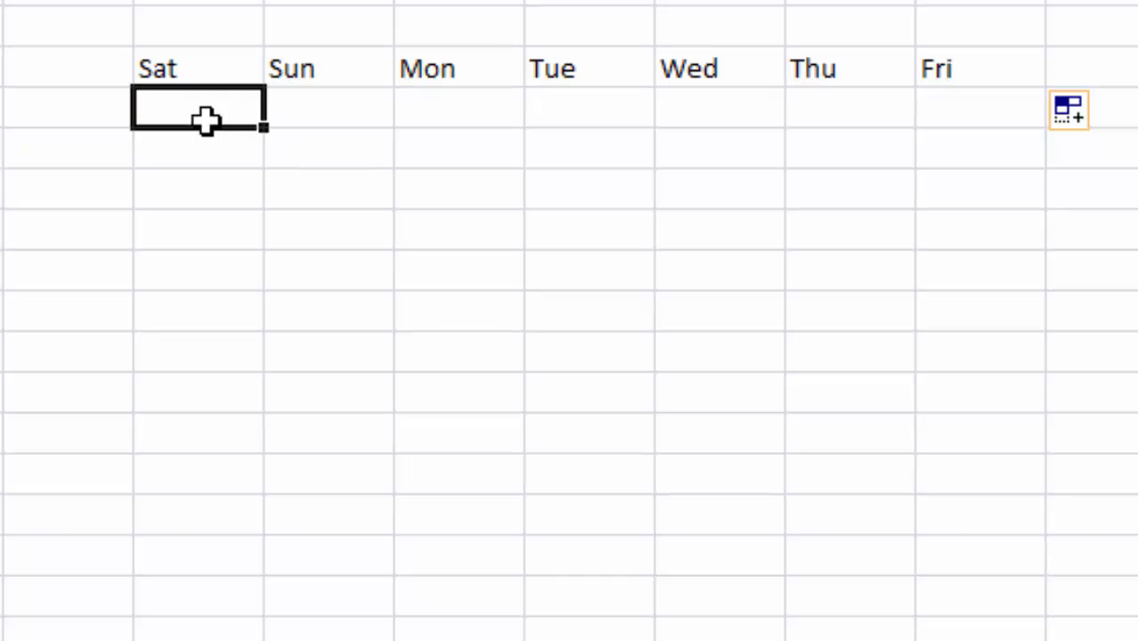
text(2)
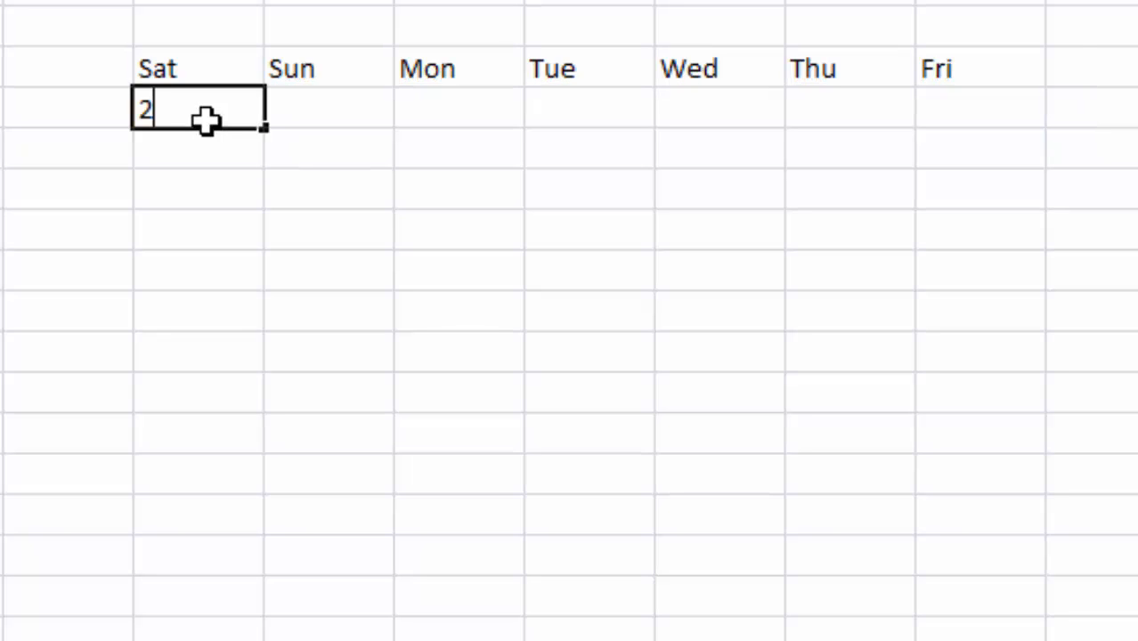
text(9)
key(Tab)
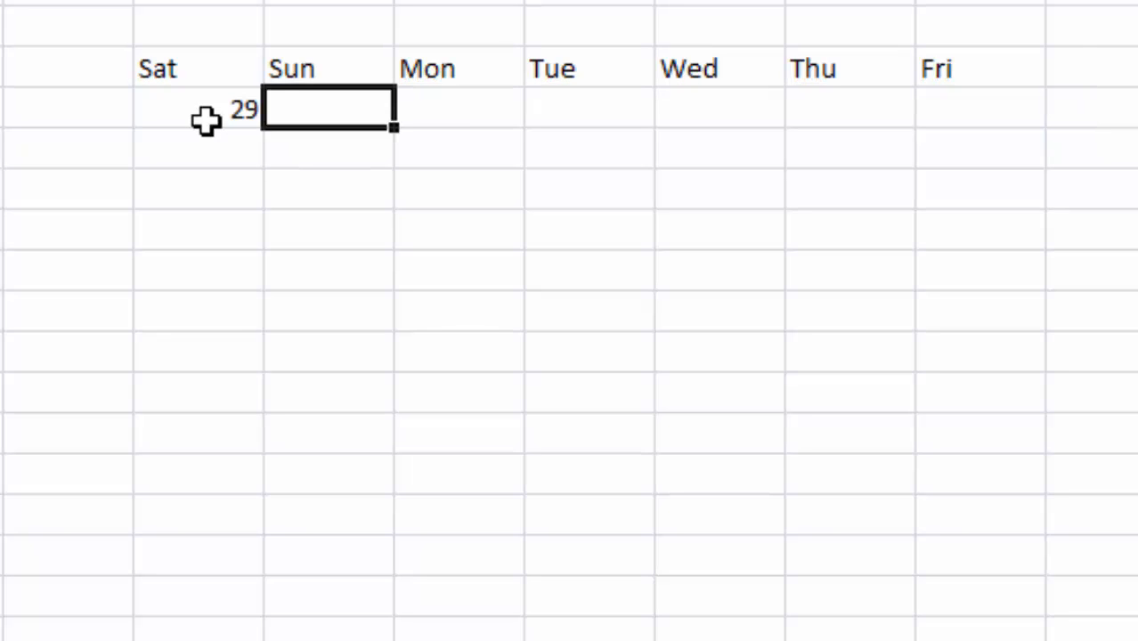
text(30)
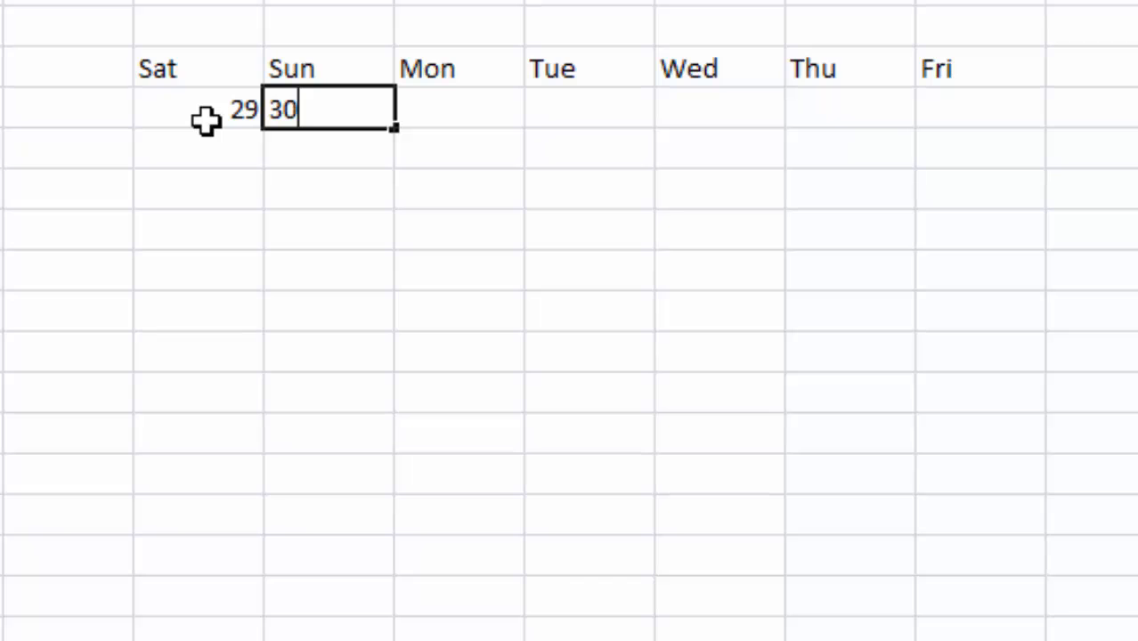
click(334, 189)
drag(239, 108, 993, 148)
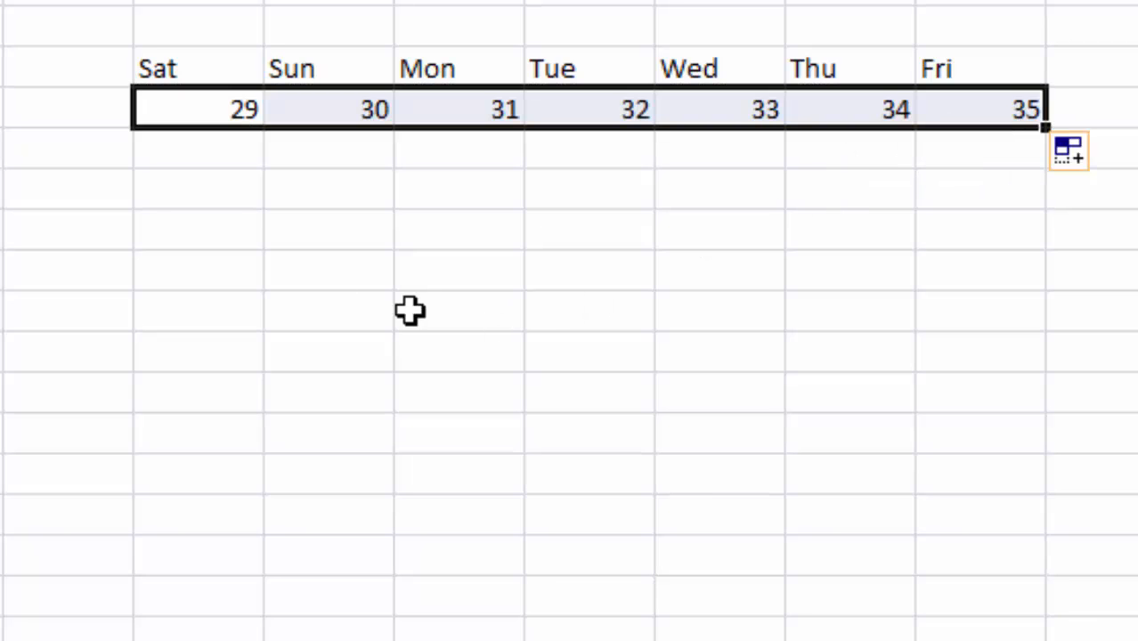
Step: Change N7 to 1 and O7 to 2, and fill that series across to R7
click(499, 110)
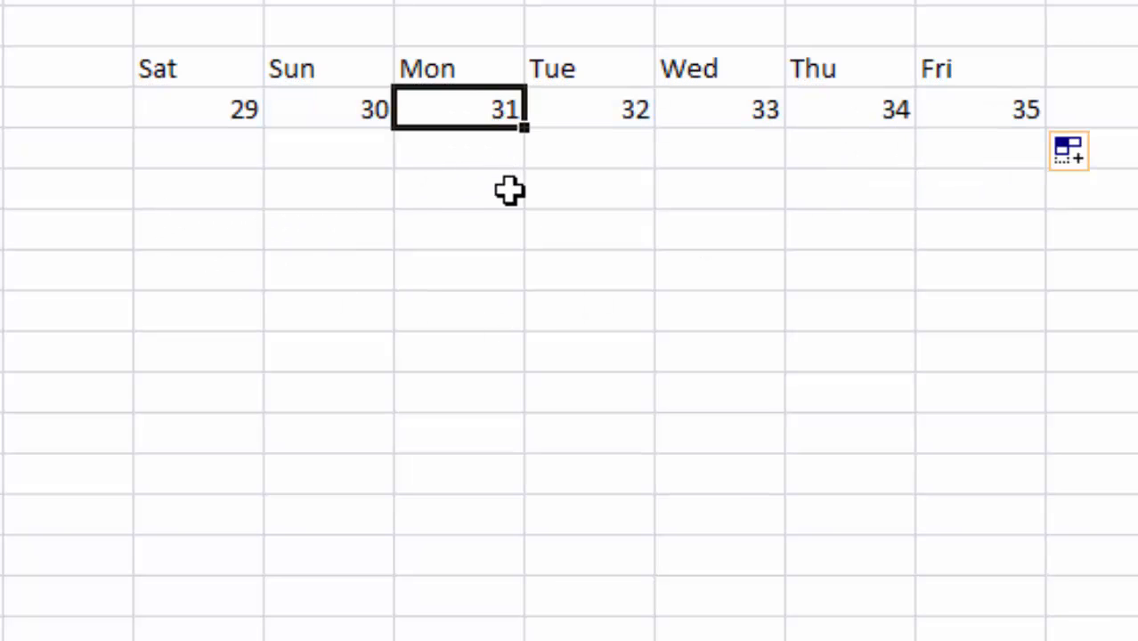
text(1)
click(623, 112)
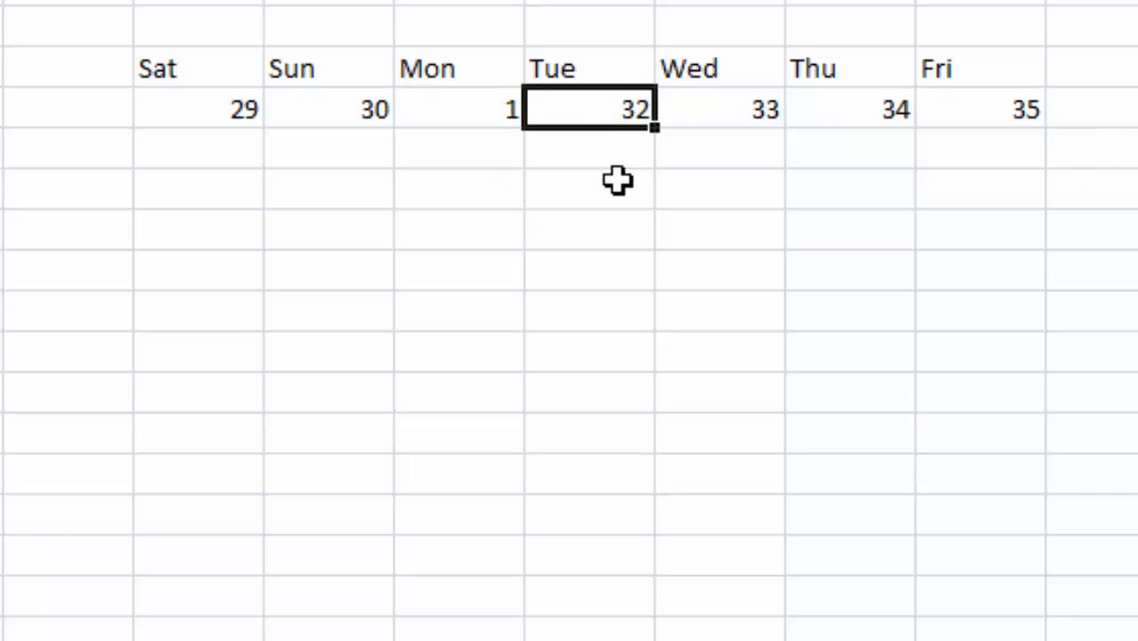
text(2)
click(628, 247)
drag(511, 114, 1018, 146)
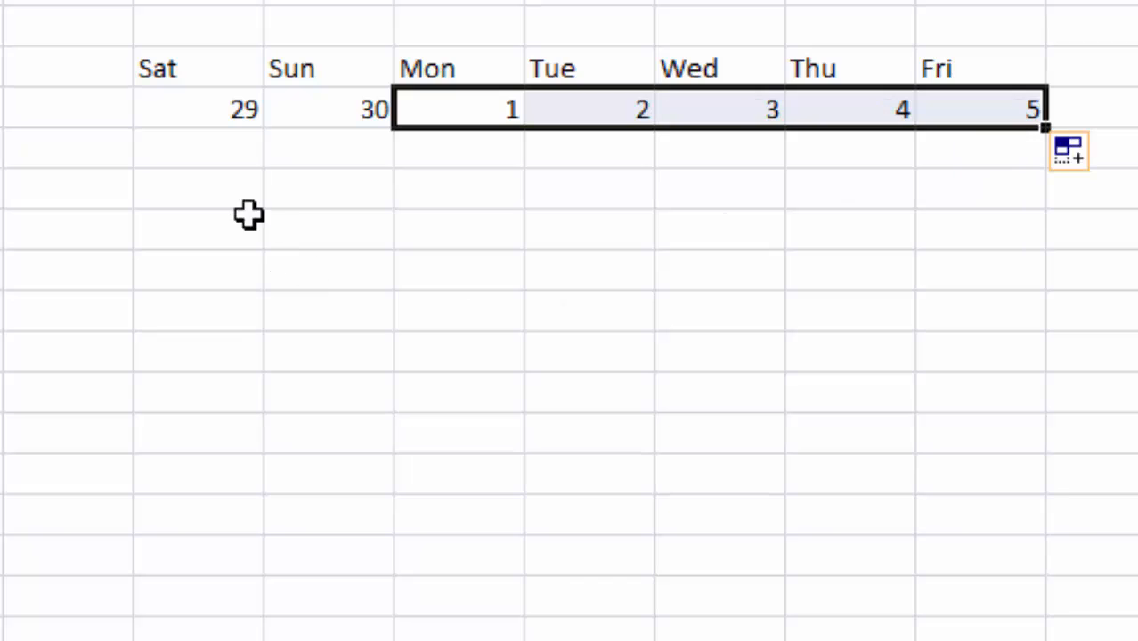
Step: Enter 6 in L8 and 7 in M8, and fill the series across to 12 in R8
click(228, 154)
text(6)
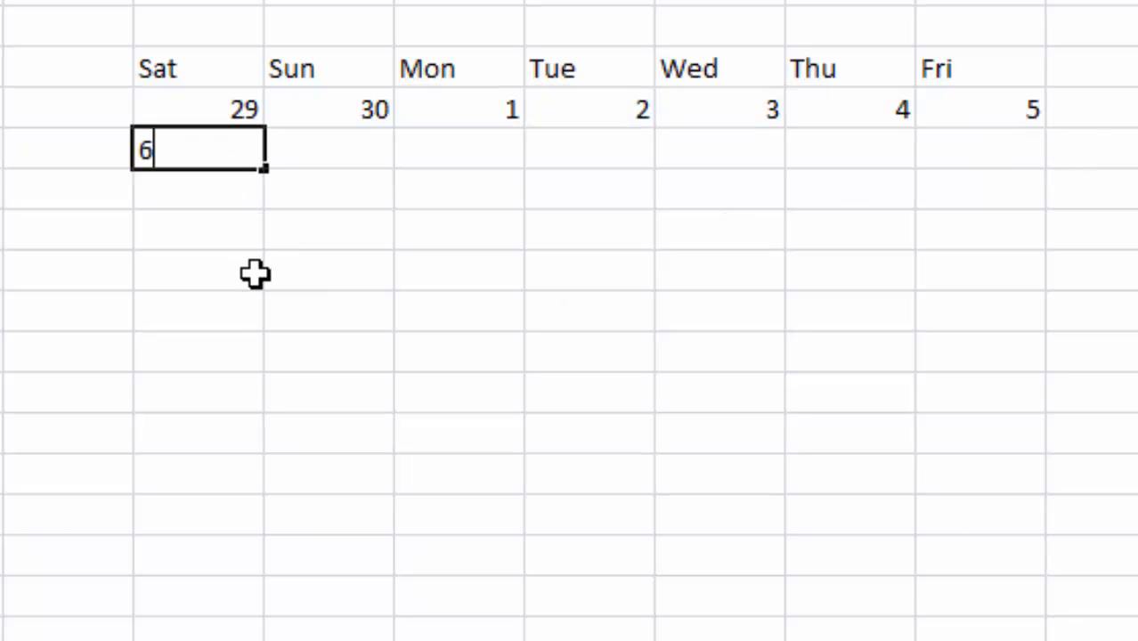
click(333, 147)
text(7)
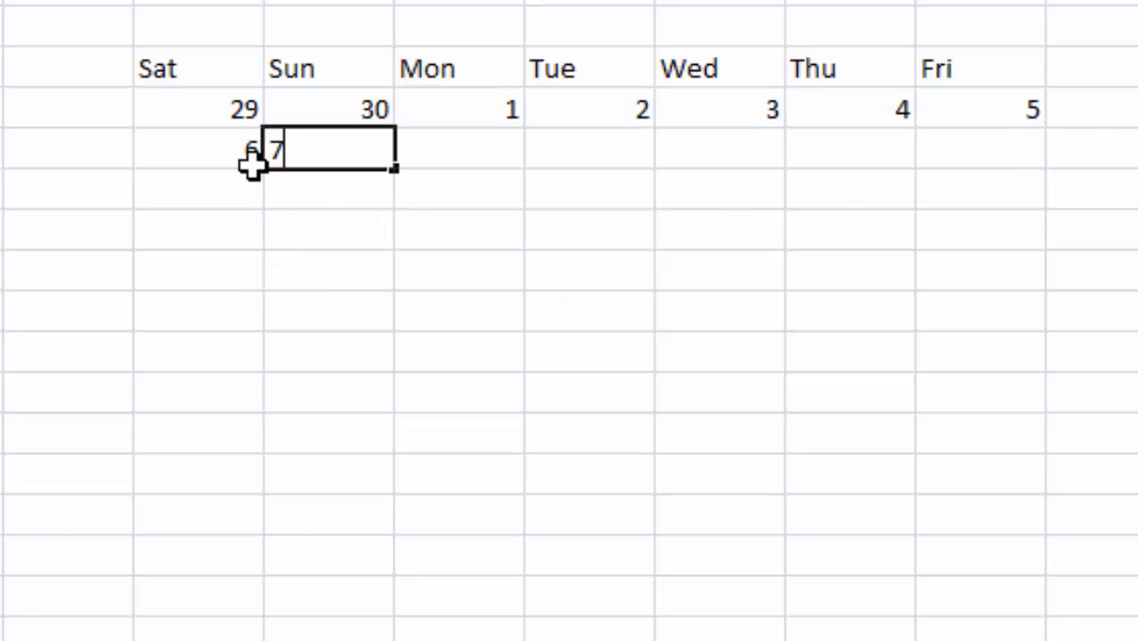
drag(239, 162, 1011, 183)
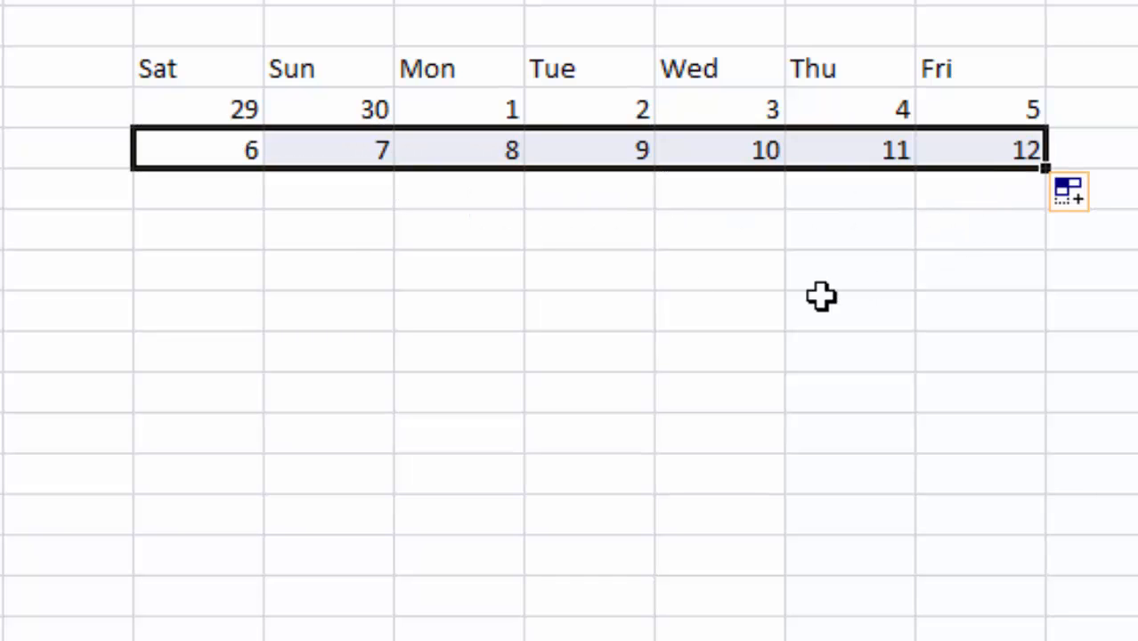
Step: Enter 13 in L9 and 14 in M9, and fill the series across to 19 in R9
click(168, 194)
text(13)
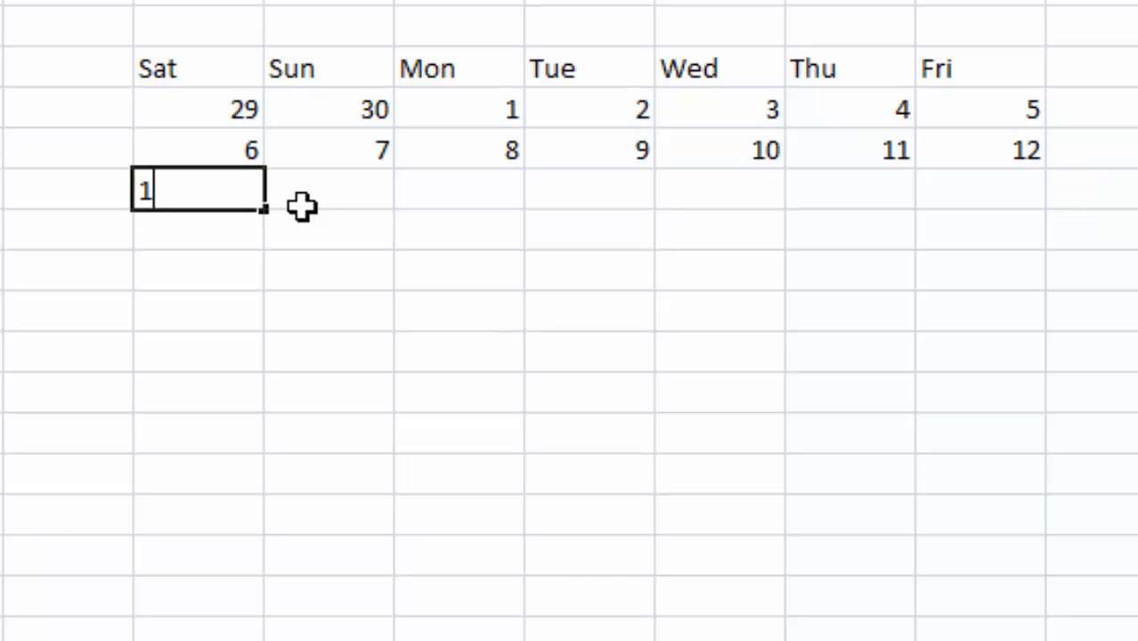
click(354, 189)
text(14)
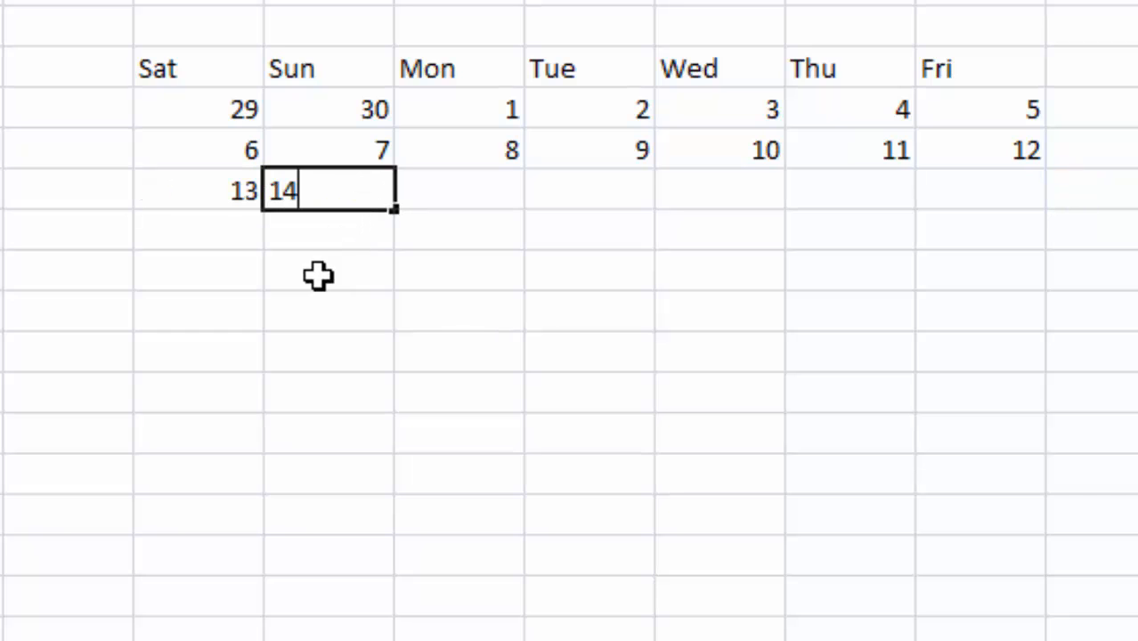
drag(236, 200, 944, 244)
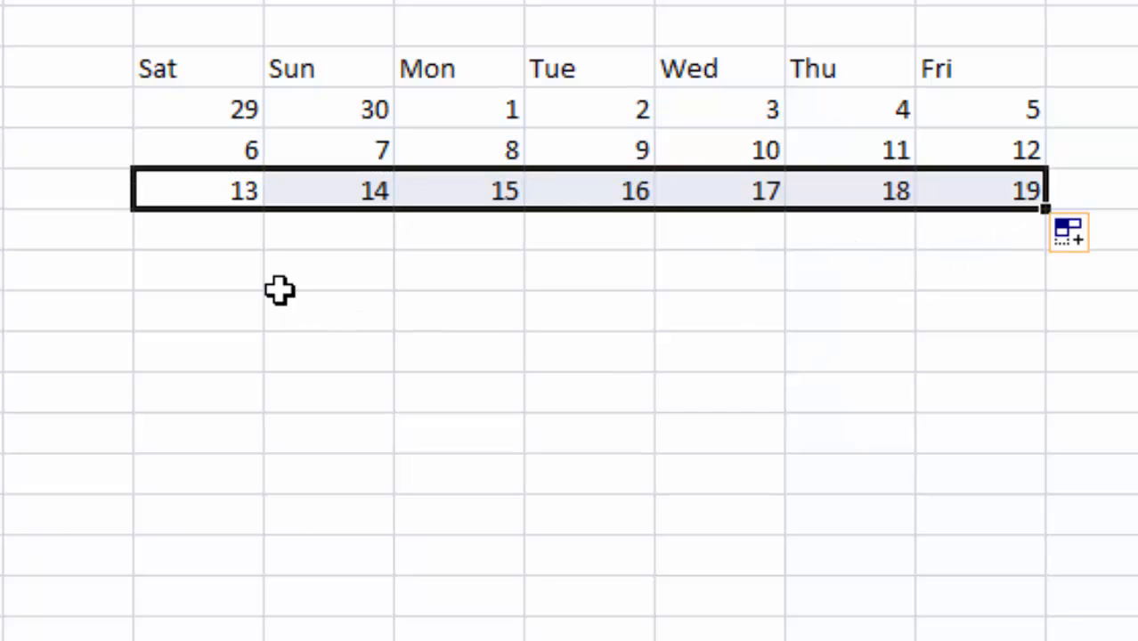
Step: Enter 20 in L10 and 21 in M10, and fill the series across to 26 in R10
click(236, 240)
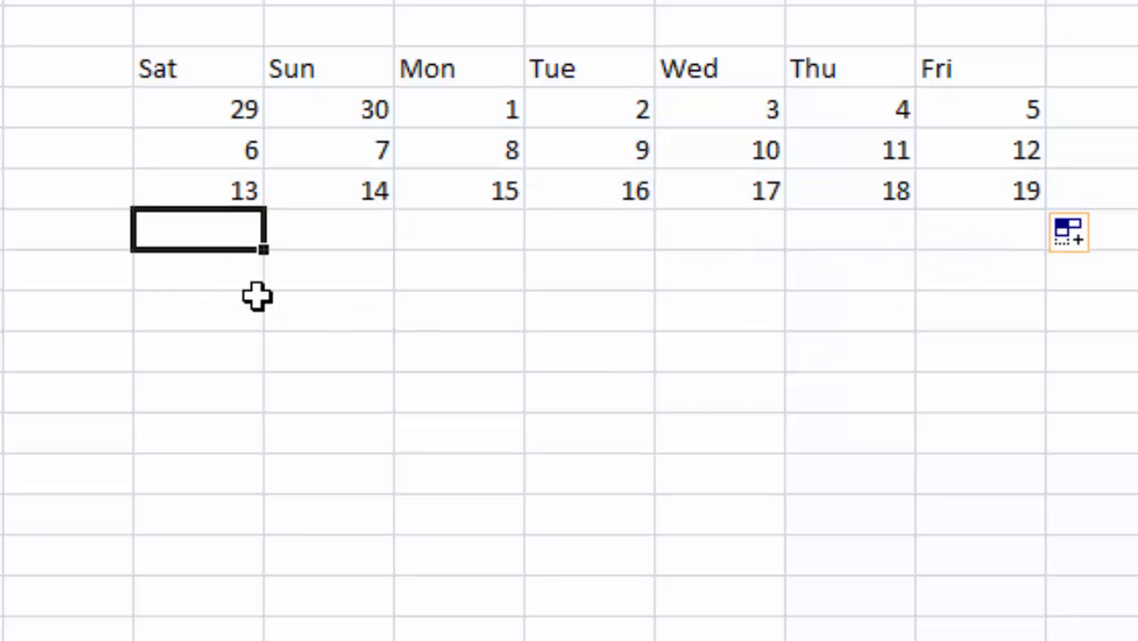
text(20)
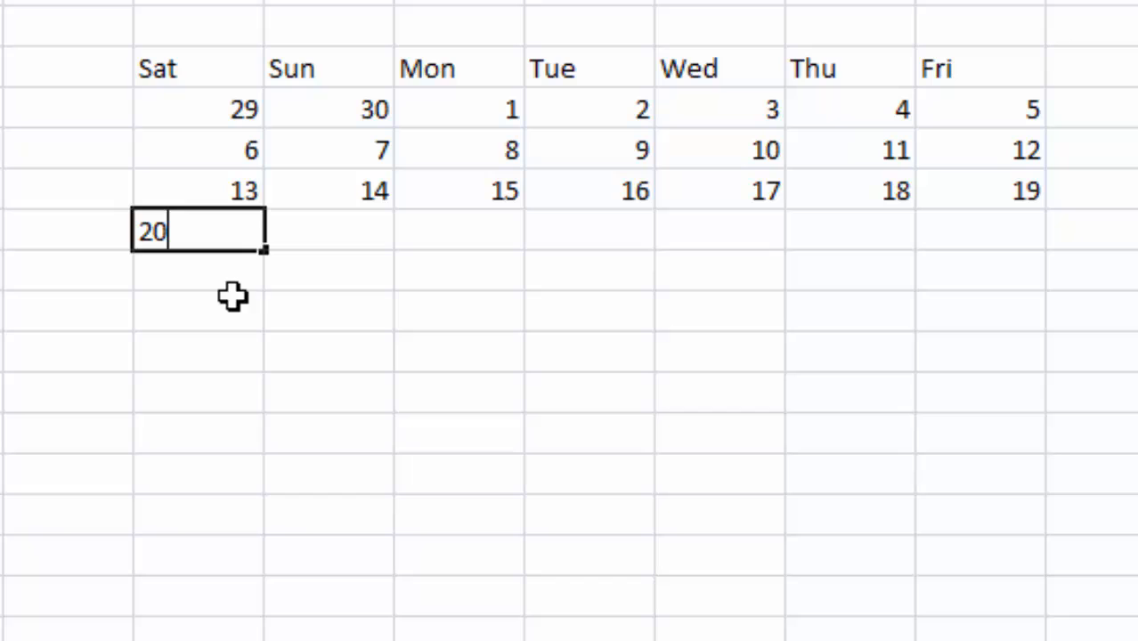
click(333, 238)
text(21)
drag(234, 236, 379, 239)
drag(515, 256, 1050, 248)
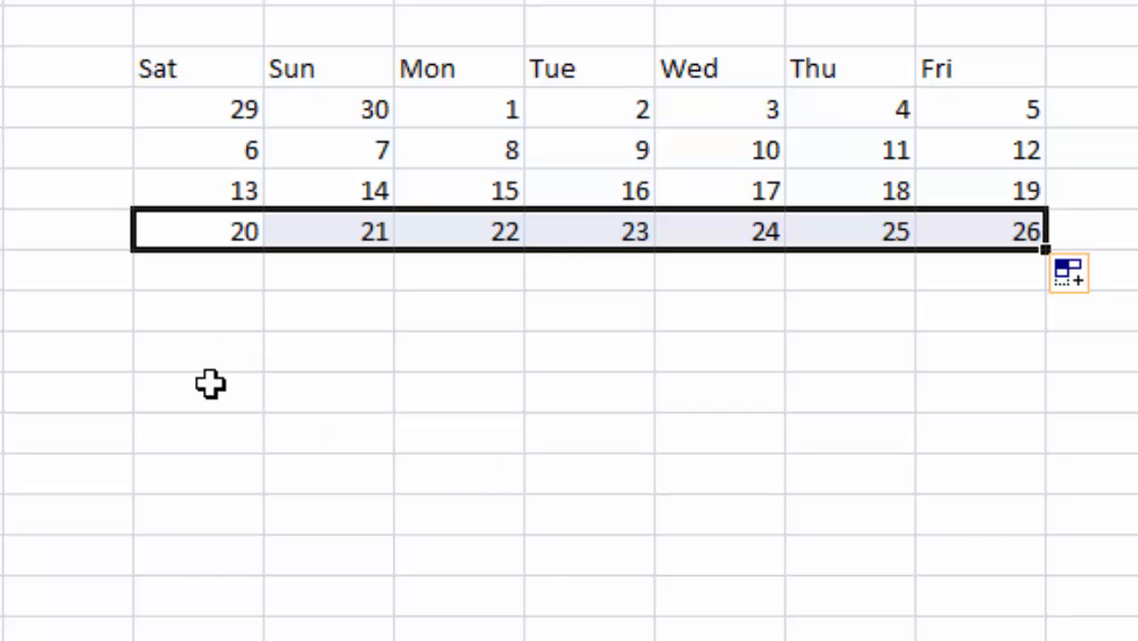
click(329, 354)
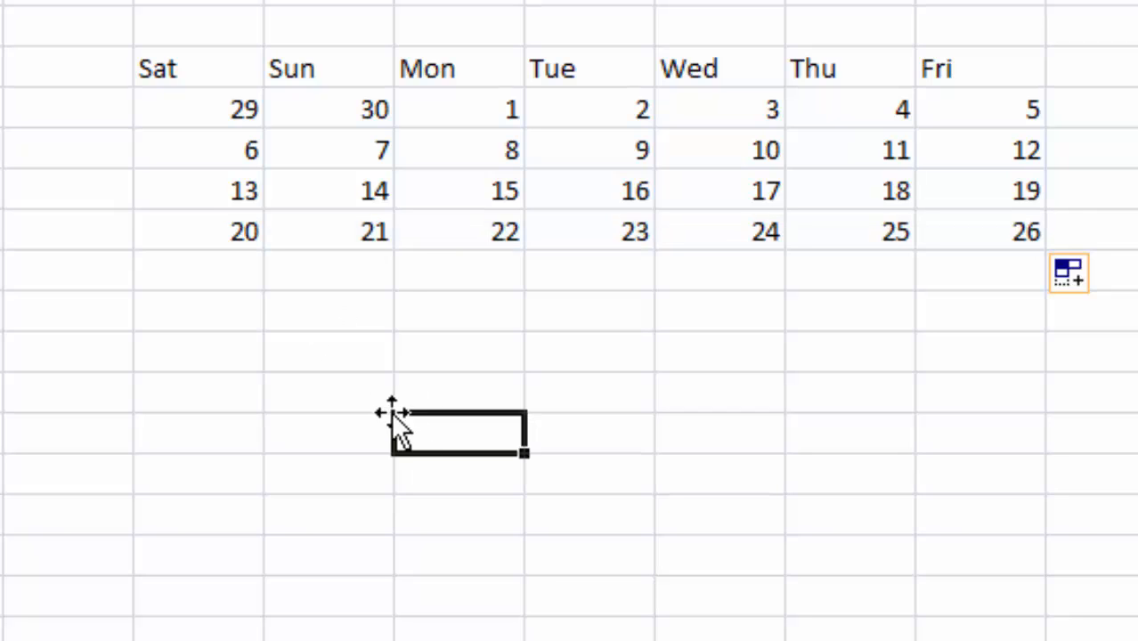
Step: Make the weekday headers in L6:R6 bold and center the whole table L6:R10 horizontally
drag(147, 71, 986, 78)
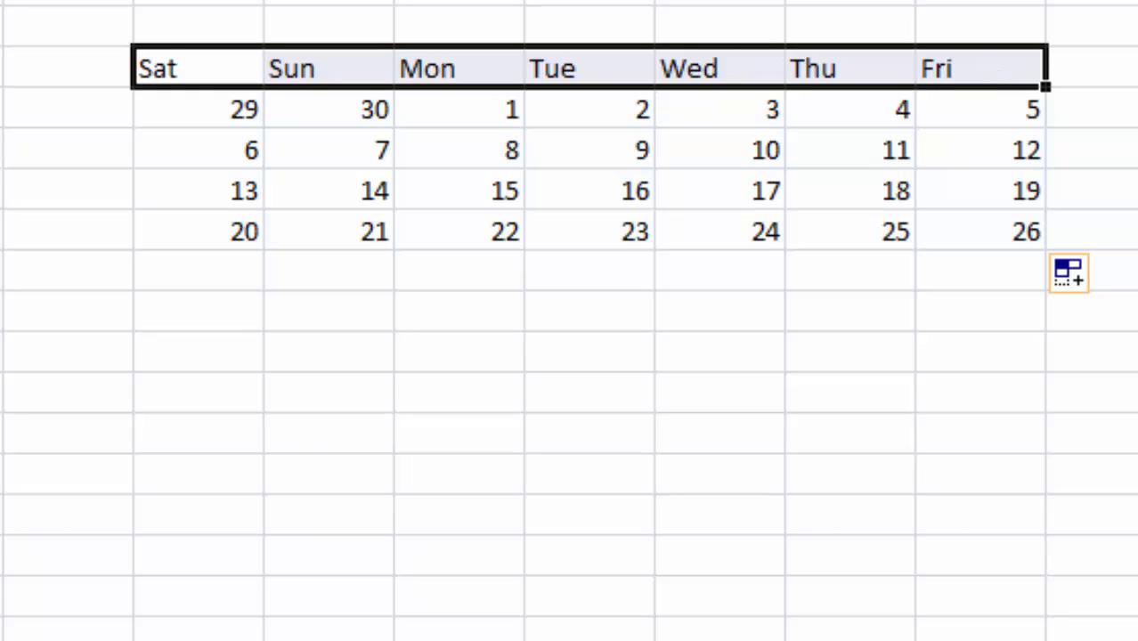
key(ctrl+b)
click(425, 551)
drag(158, 69, 1004, 233)
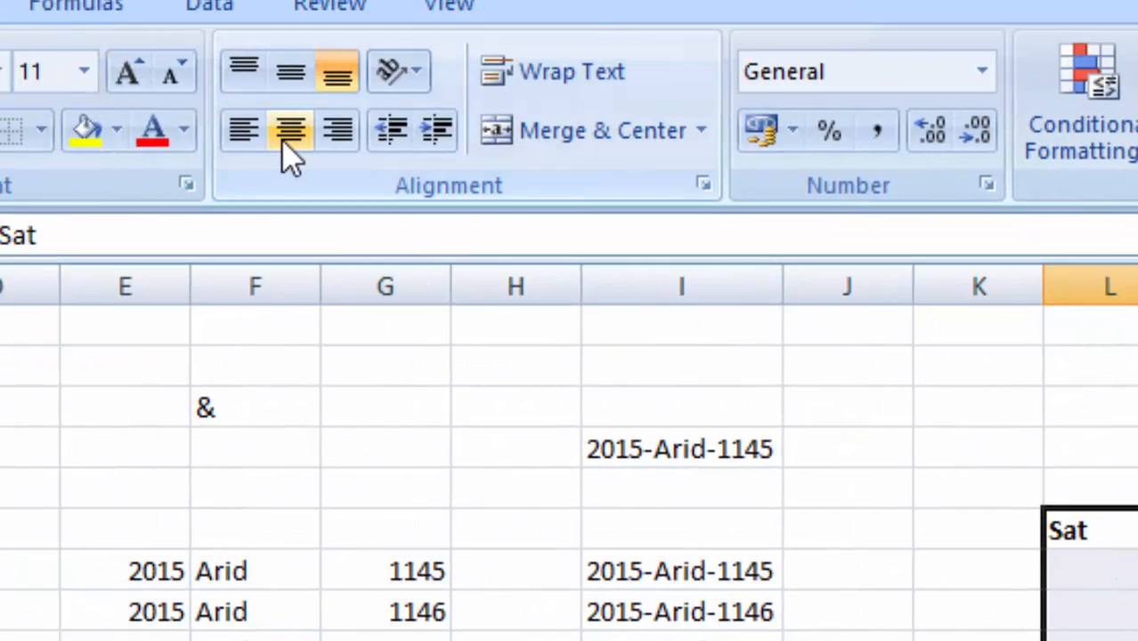
click(289, 153)
click(441, 592)
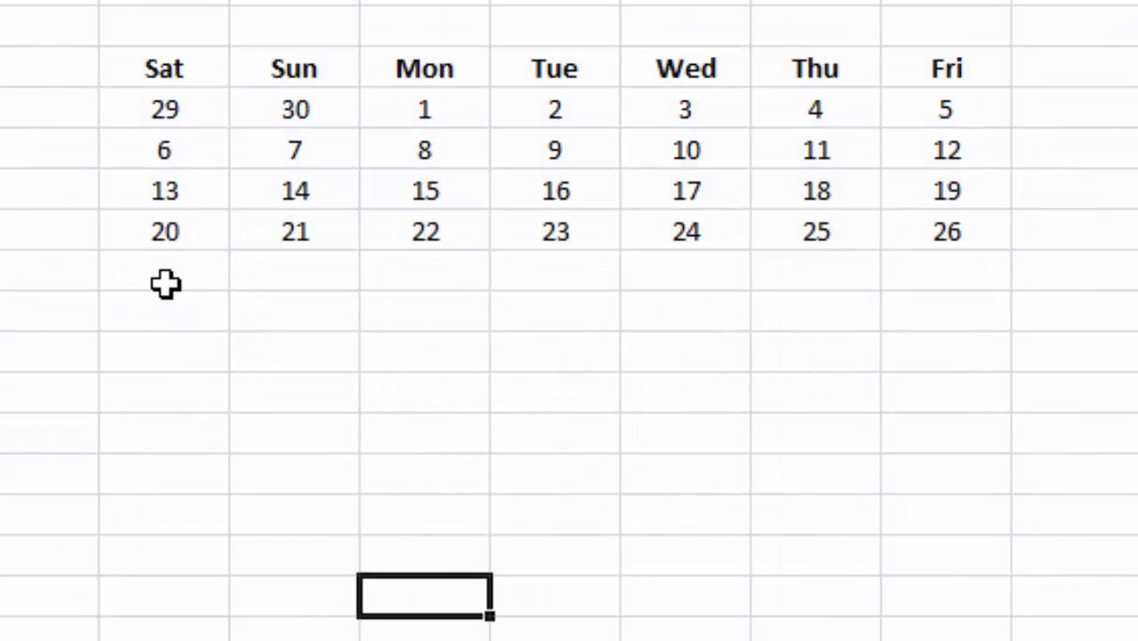
click(153, 67)
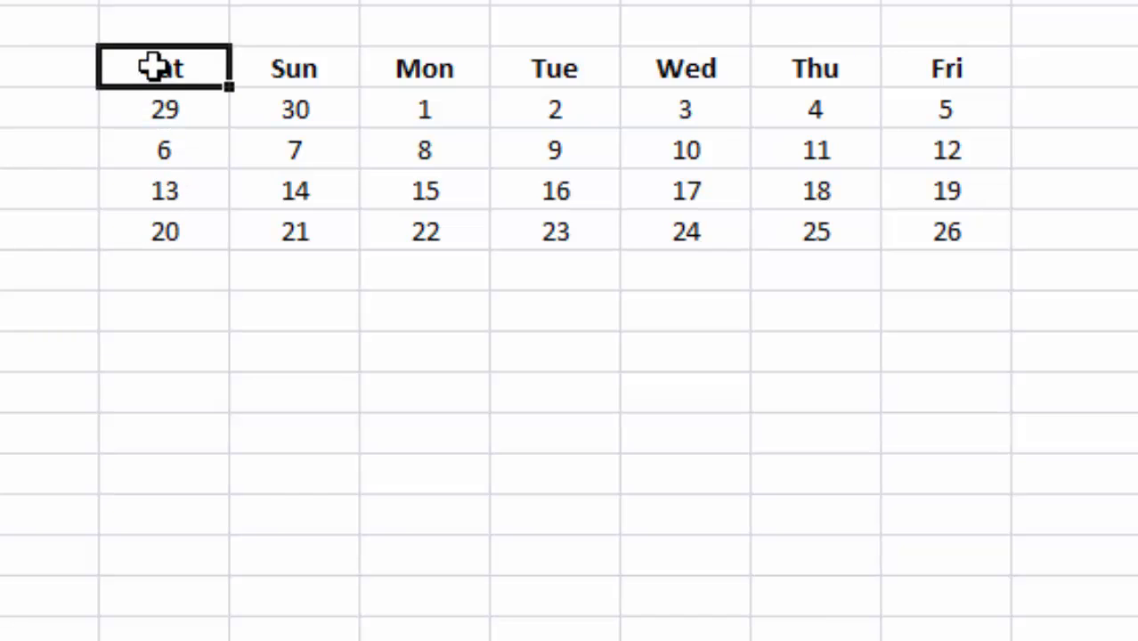
drag(160, 64, 928, 223)
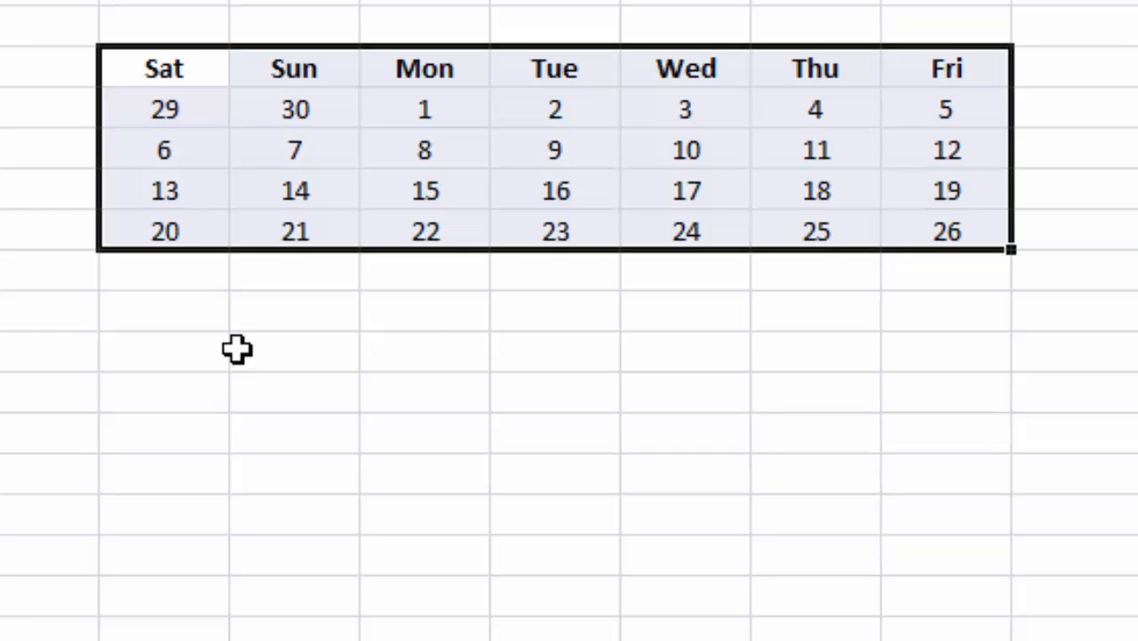
right_click(300, 148)
click(445, 230)
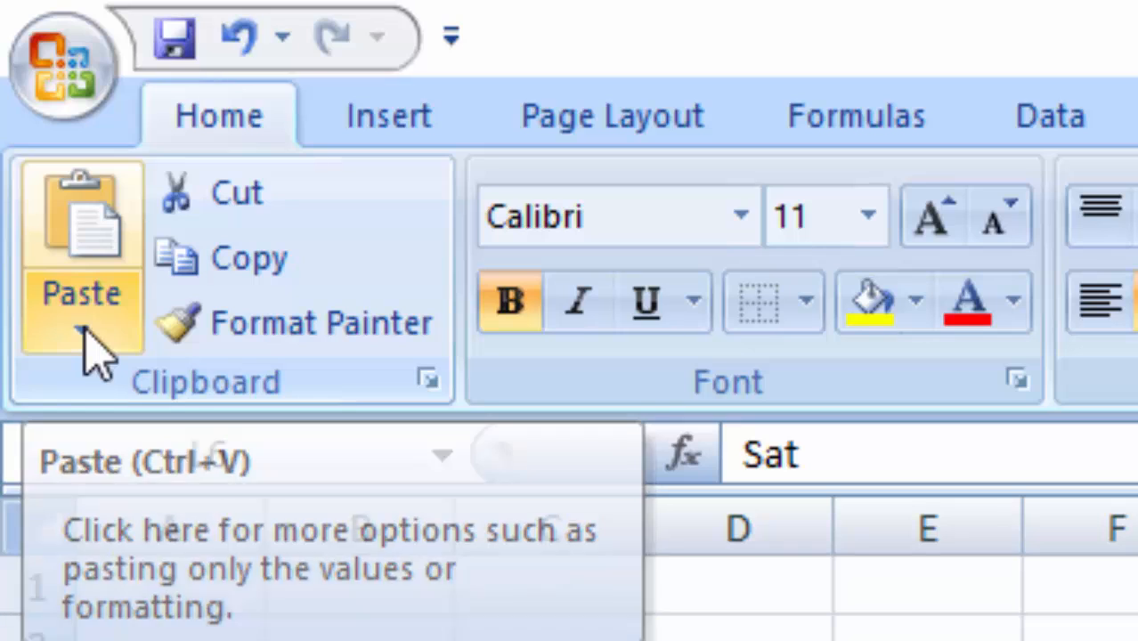
click(85, 329)
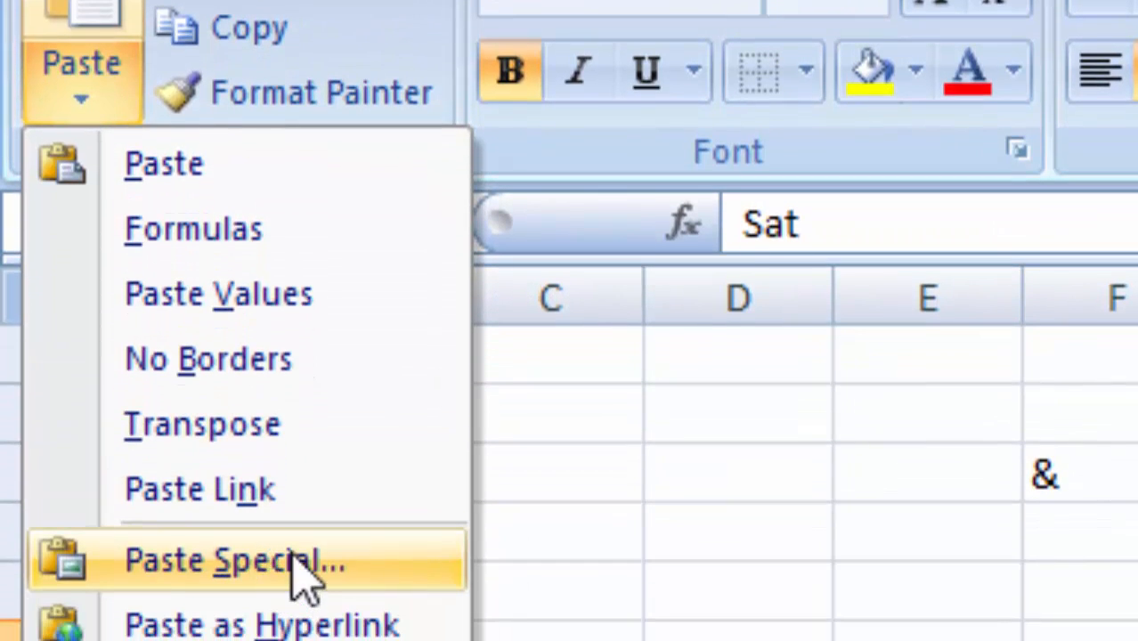
click(299, 575)
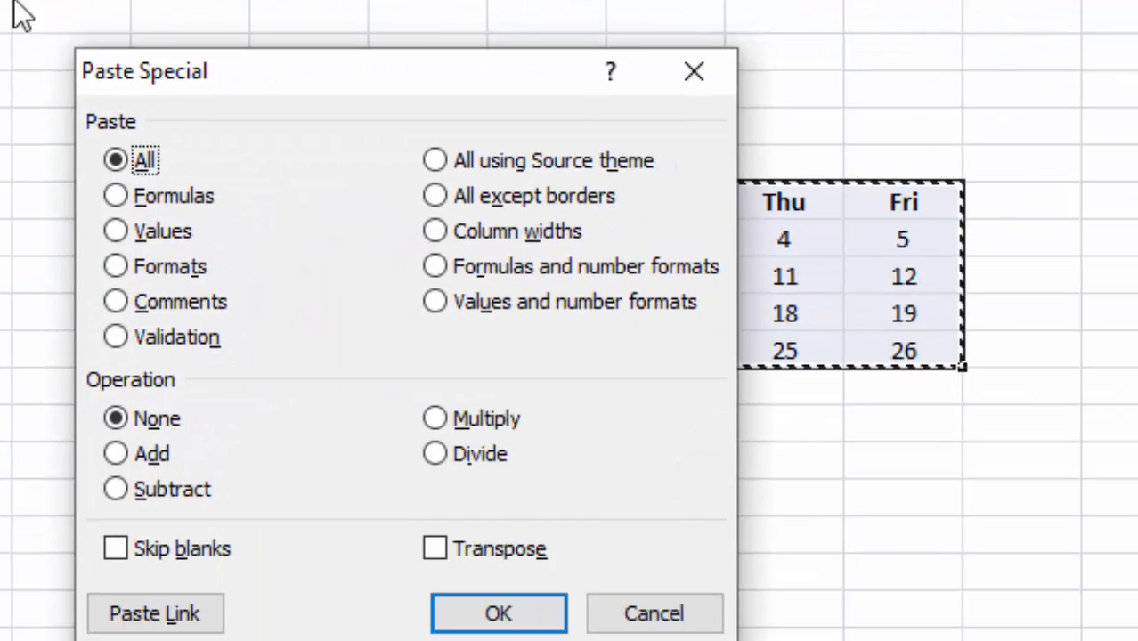
drag(408, 85, 0, 81)
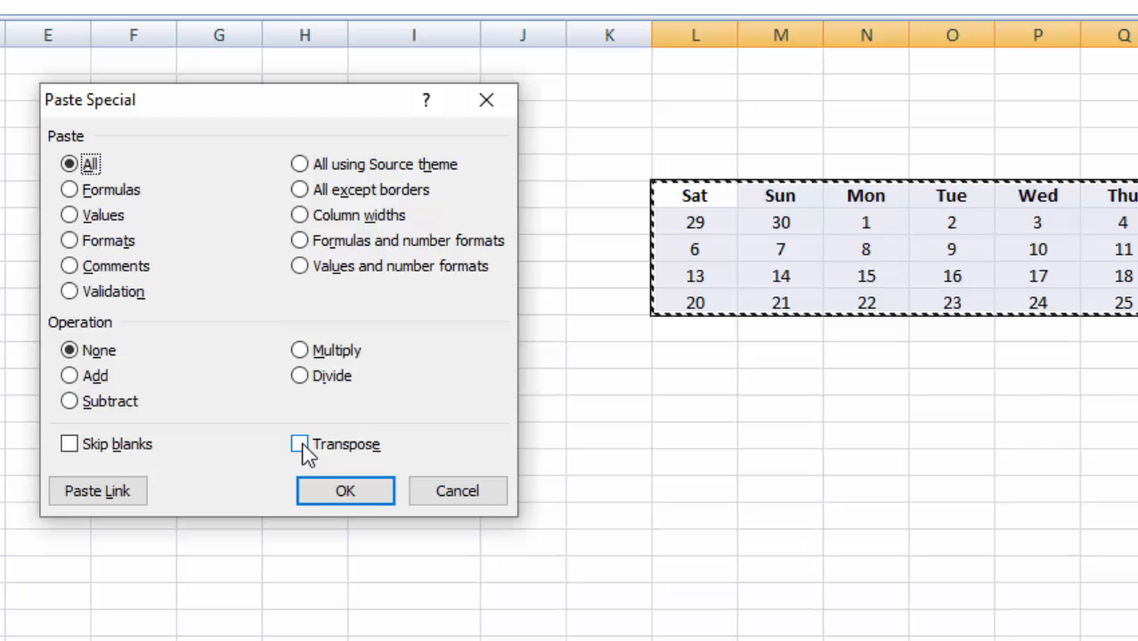
click(300, 445)
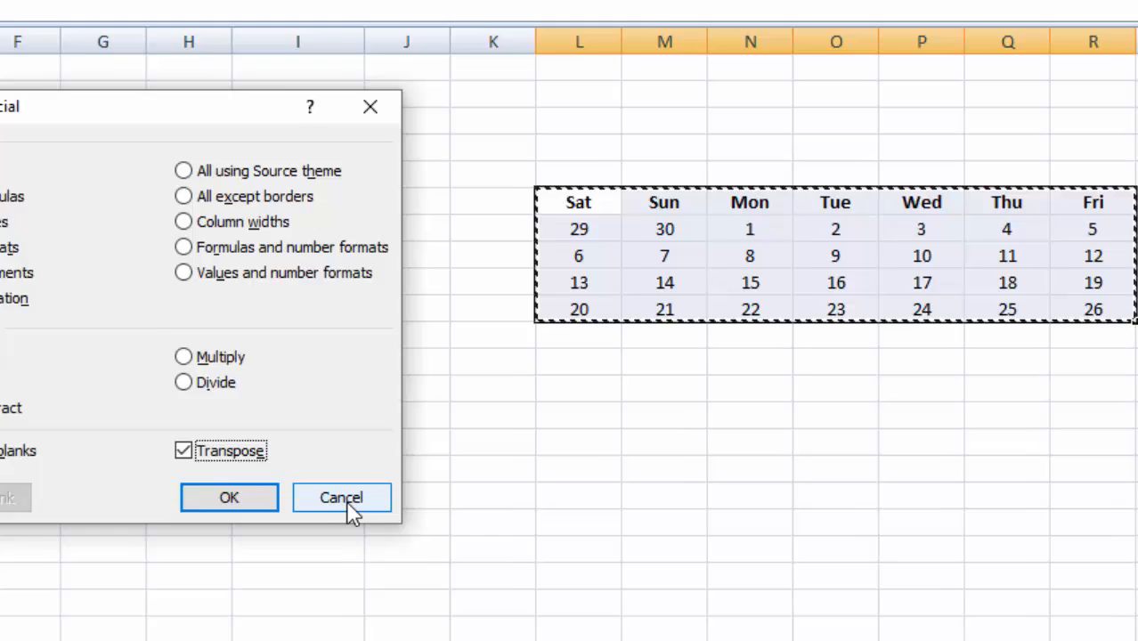
click(457, 491)
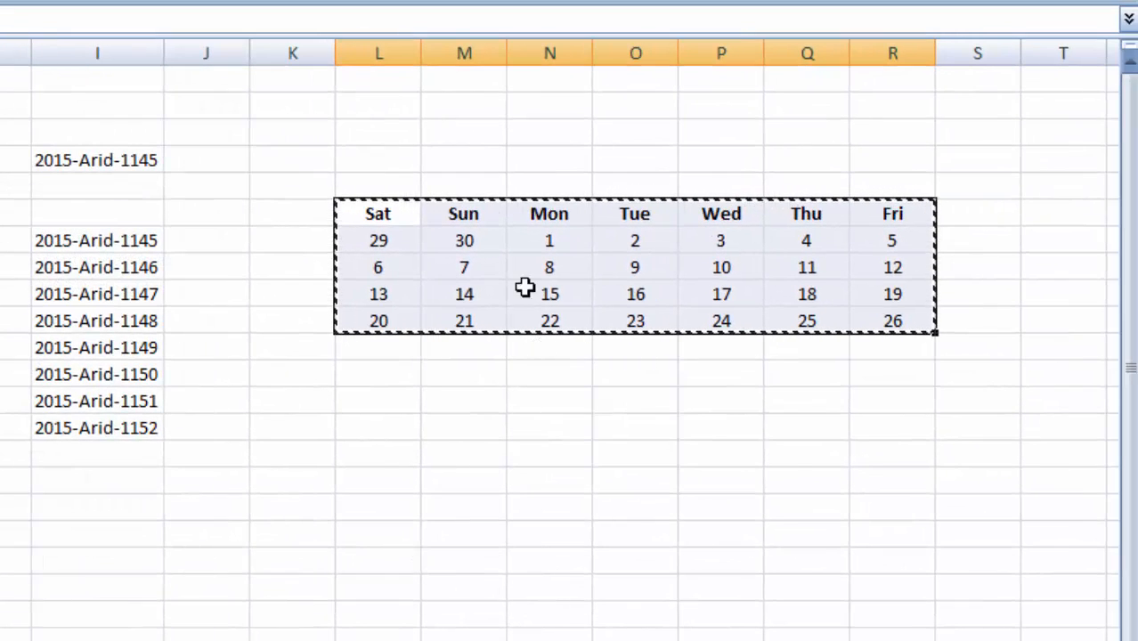
key(Escape)
click(498, 428)
click(677, 443)
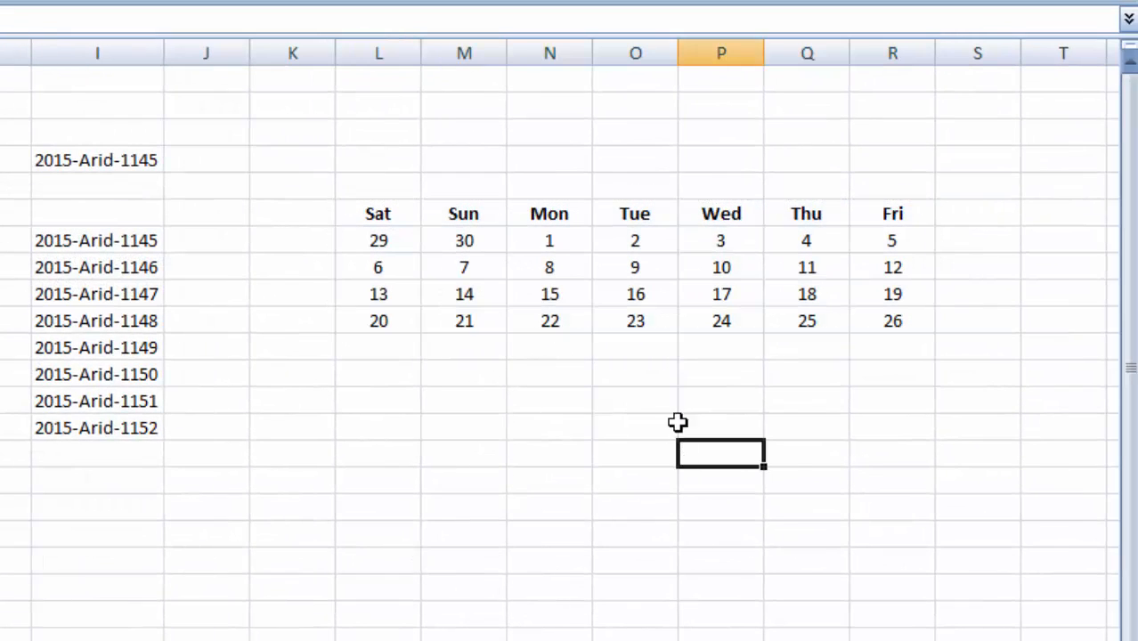
Step: Copy the weekday table L6:R10 and paste it transposed at L14 using Paste Special
drag(383, 204, 868, 310)
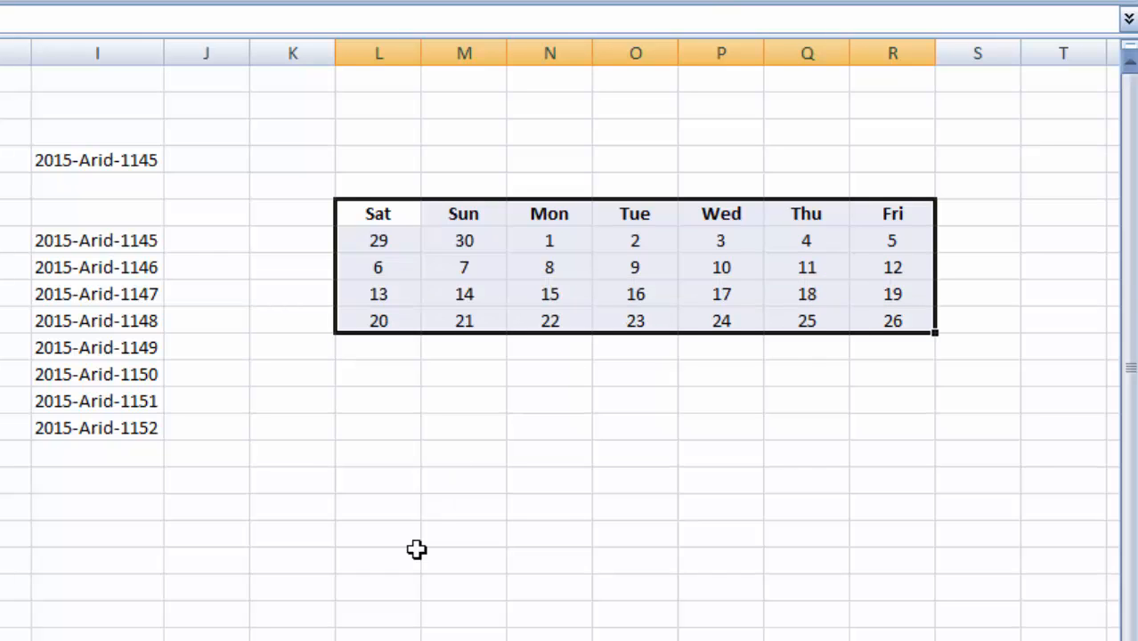
key(ctrl+c)
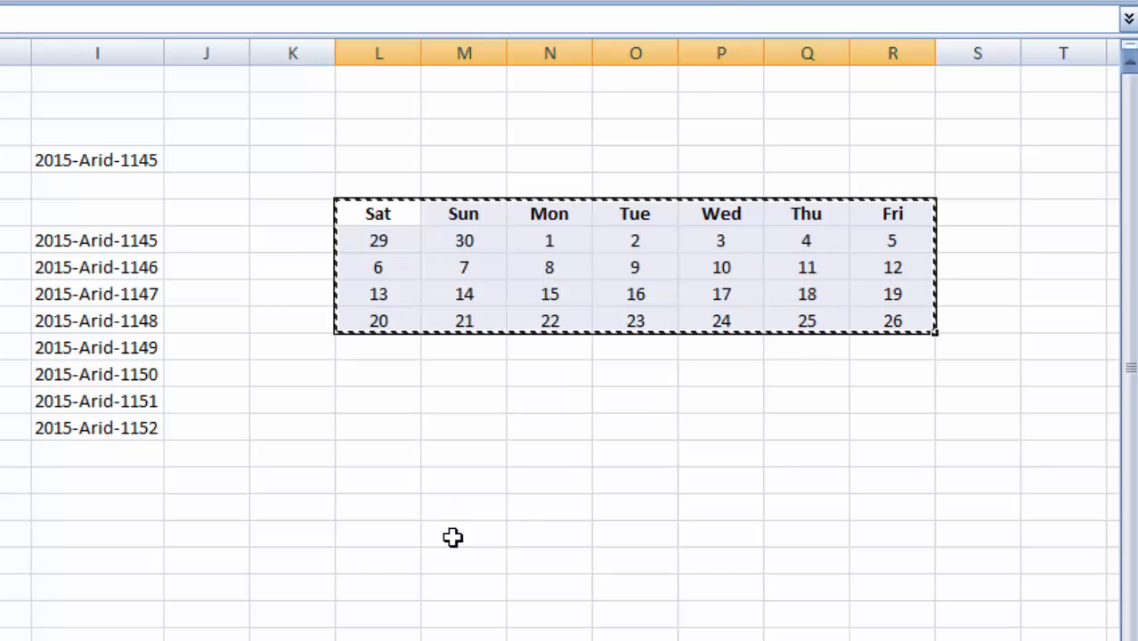
click(375, 434)
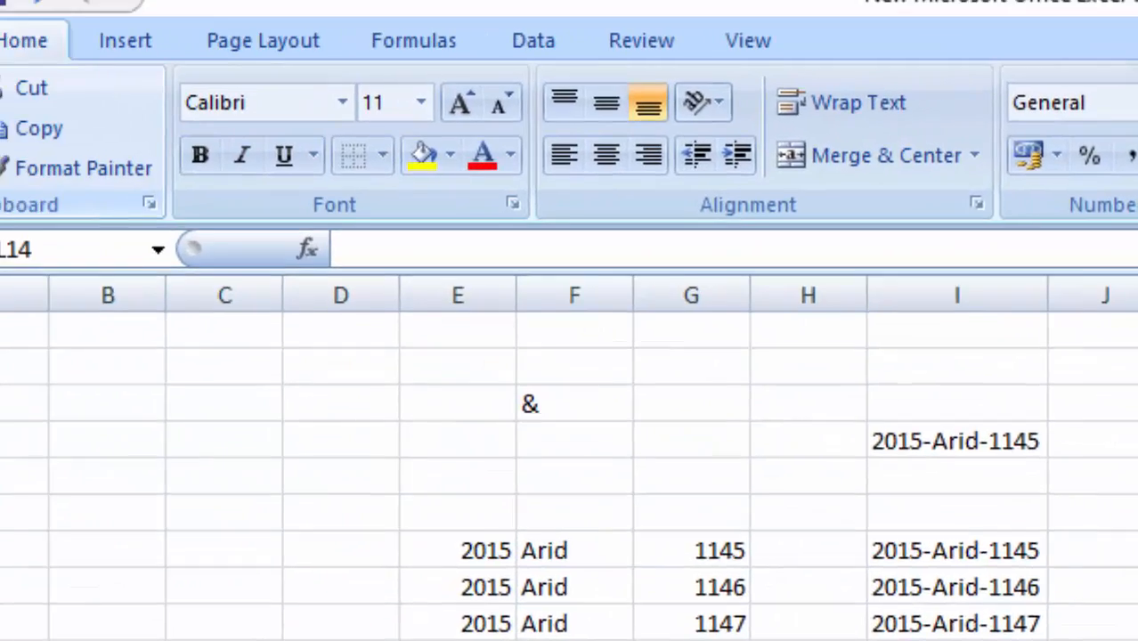
click(52, 212)
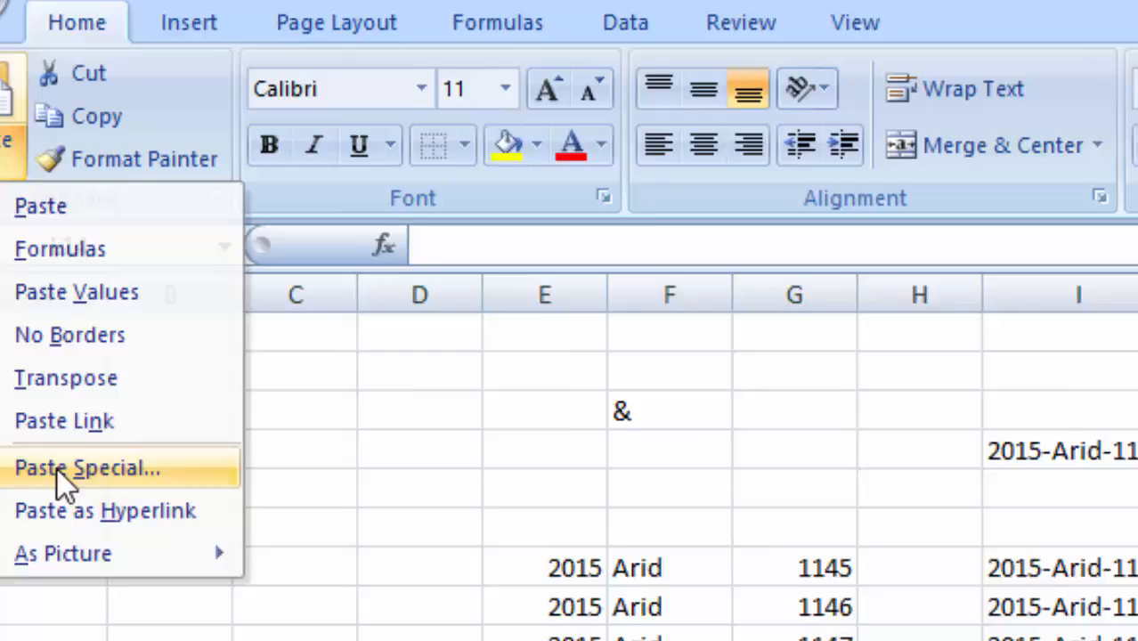
click(134, 516)
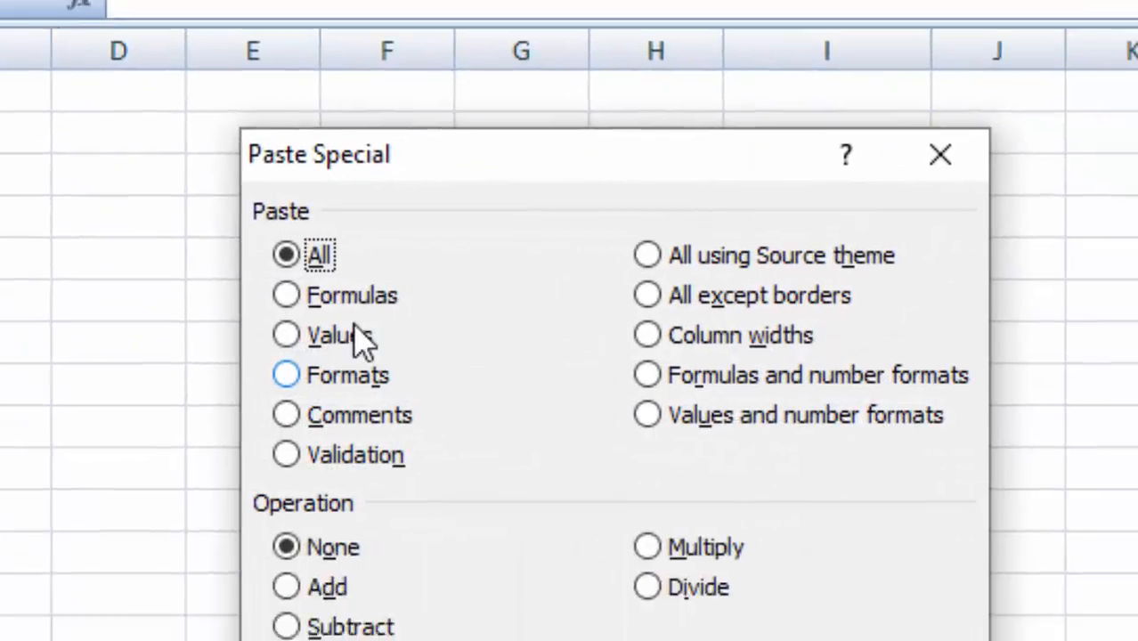
click(437, 535)
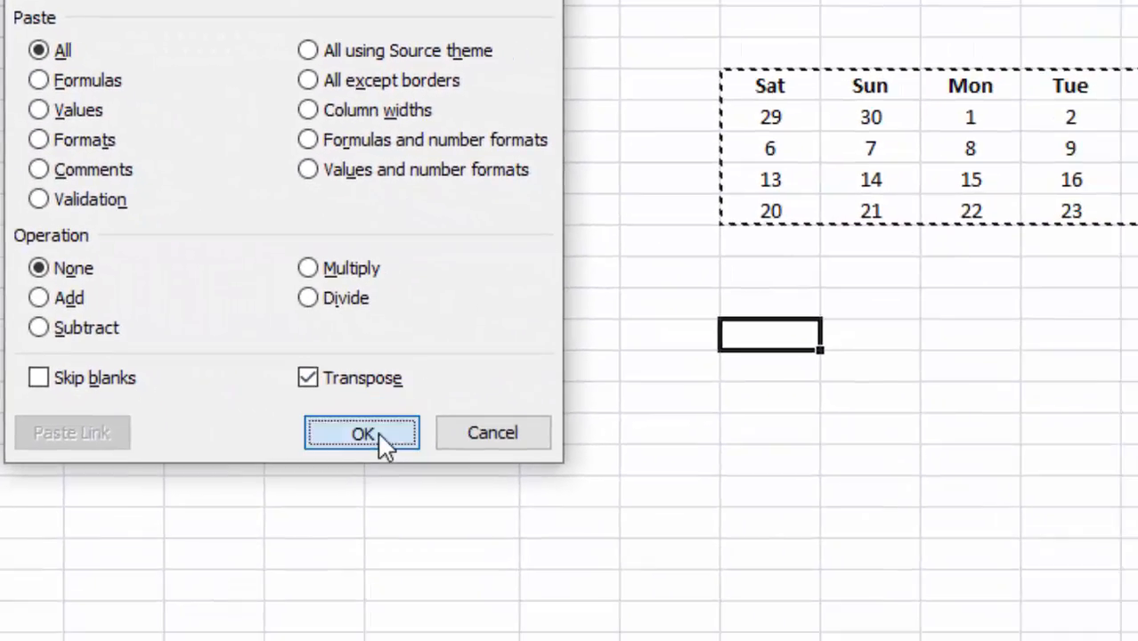
click(380, 437)
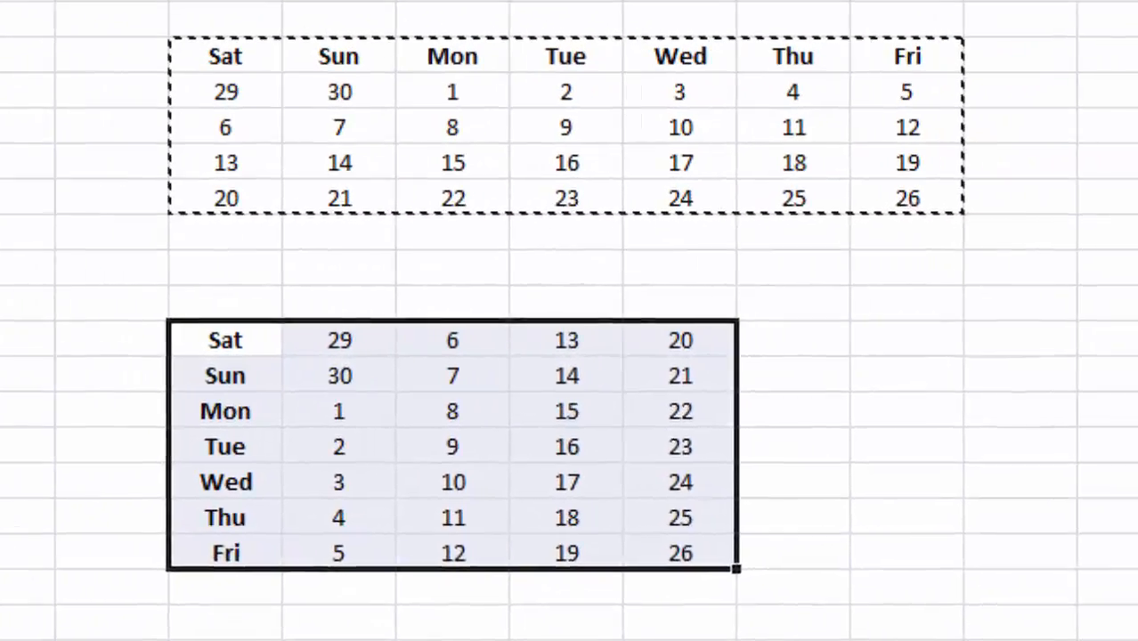
click(562, 523)
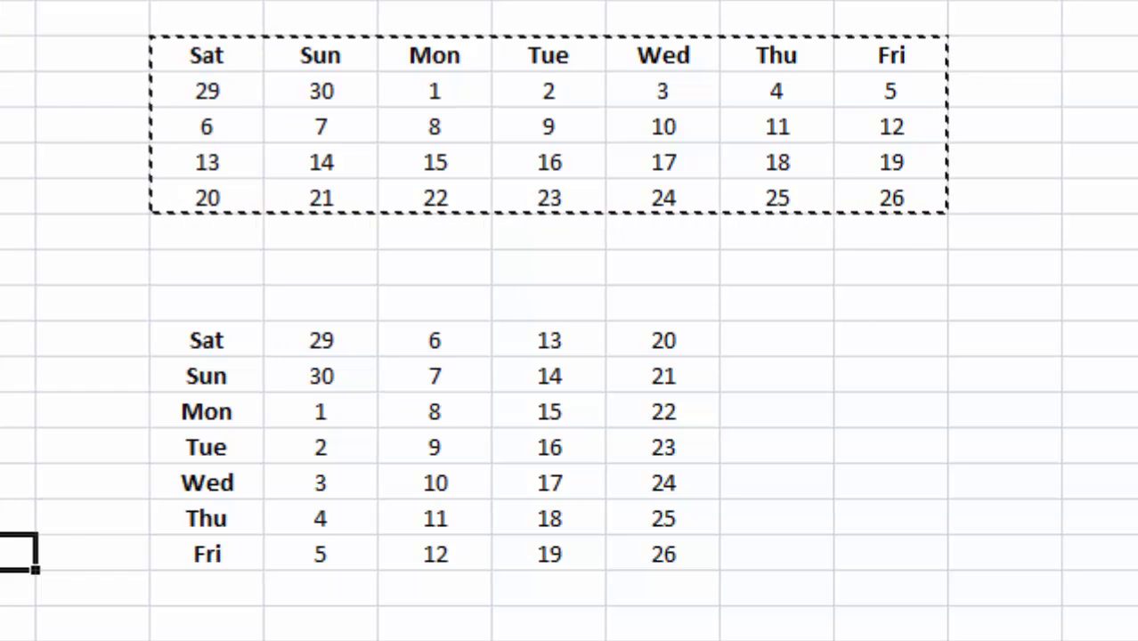
click(220, 345)
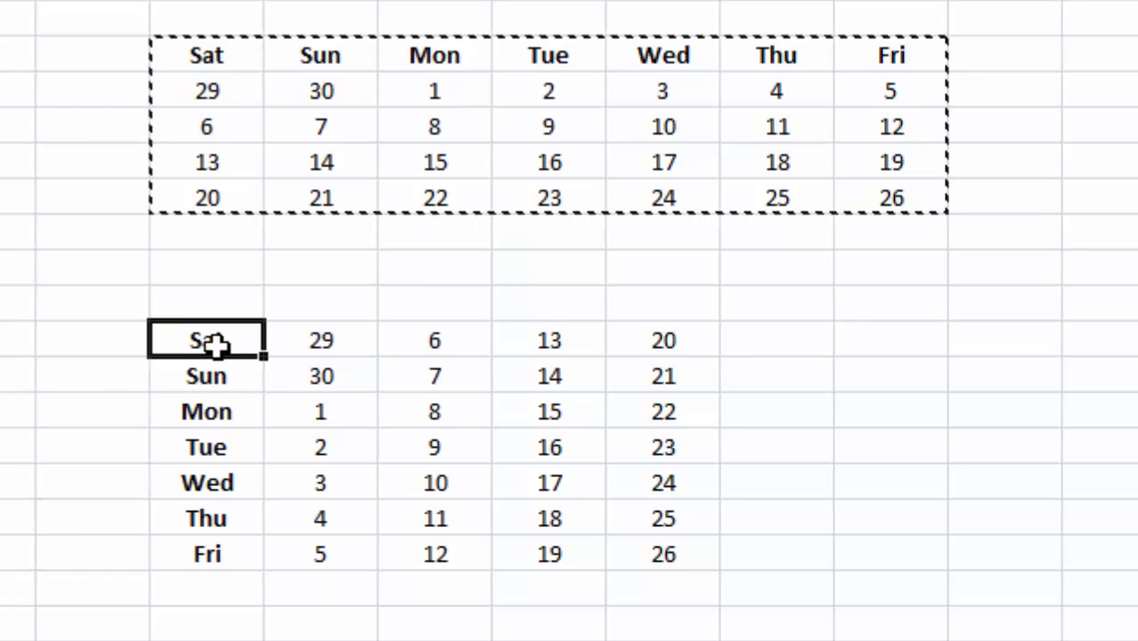
drag(671, 555, 194, 355)
click(2, 365)
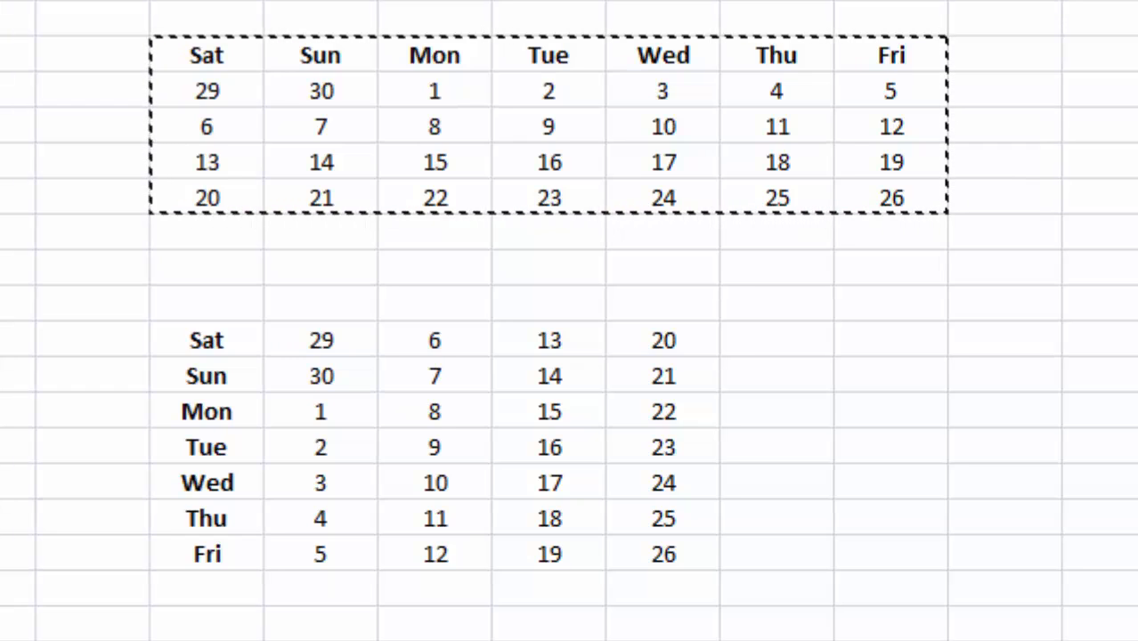
click(274, 2)
key(alt+Tab)
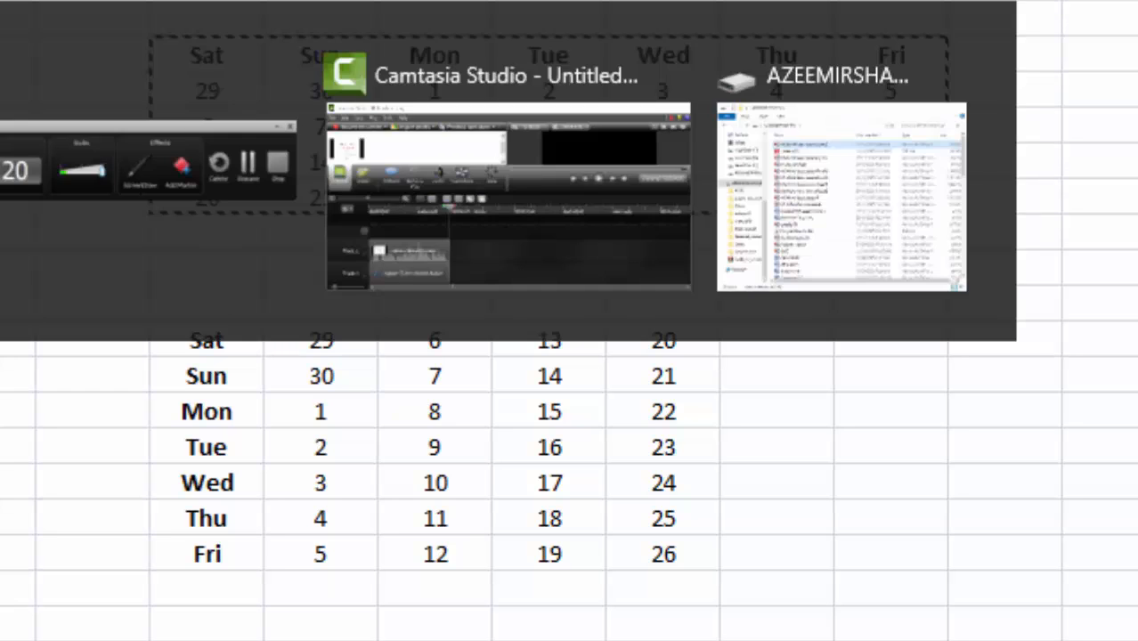
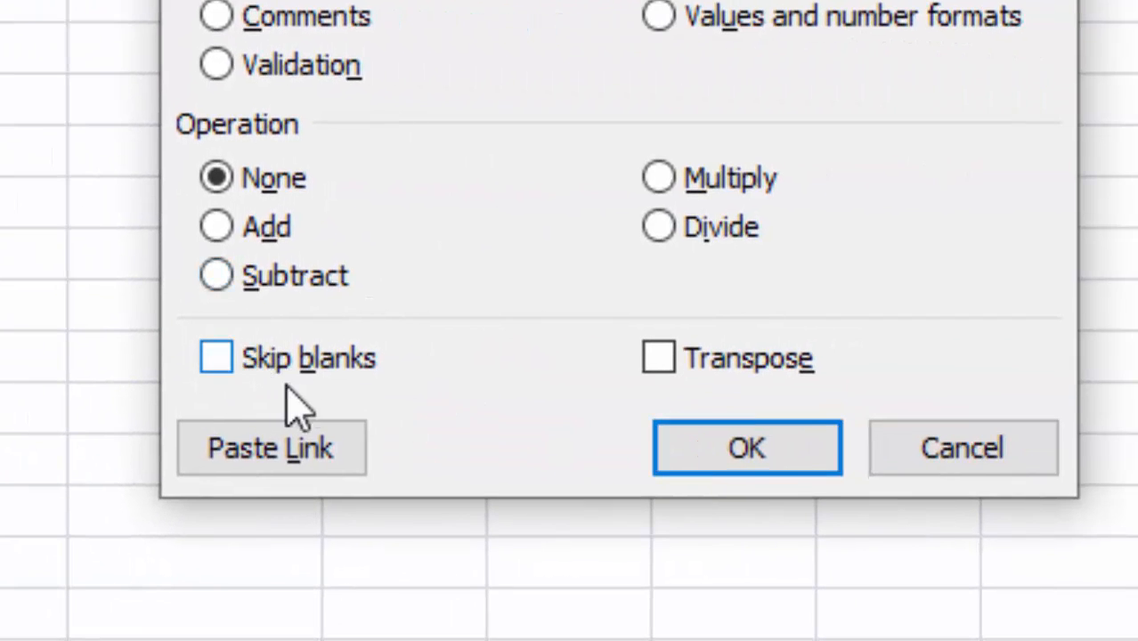
Step: Paste the copied cells containing 5, 6, 7 and 8 over the column of 9000 values with Skip blanks enabled
click(216, 358)
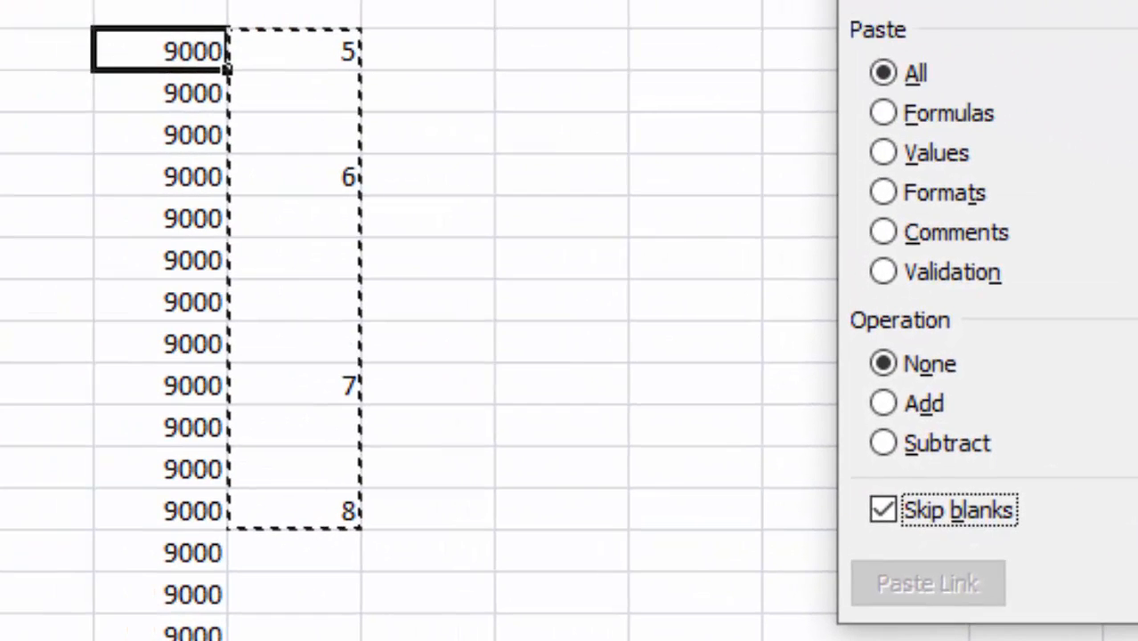
click(747, 448)
click(795, 631)
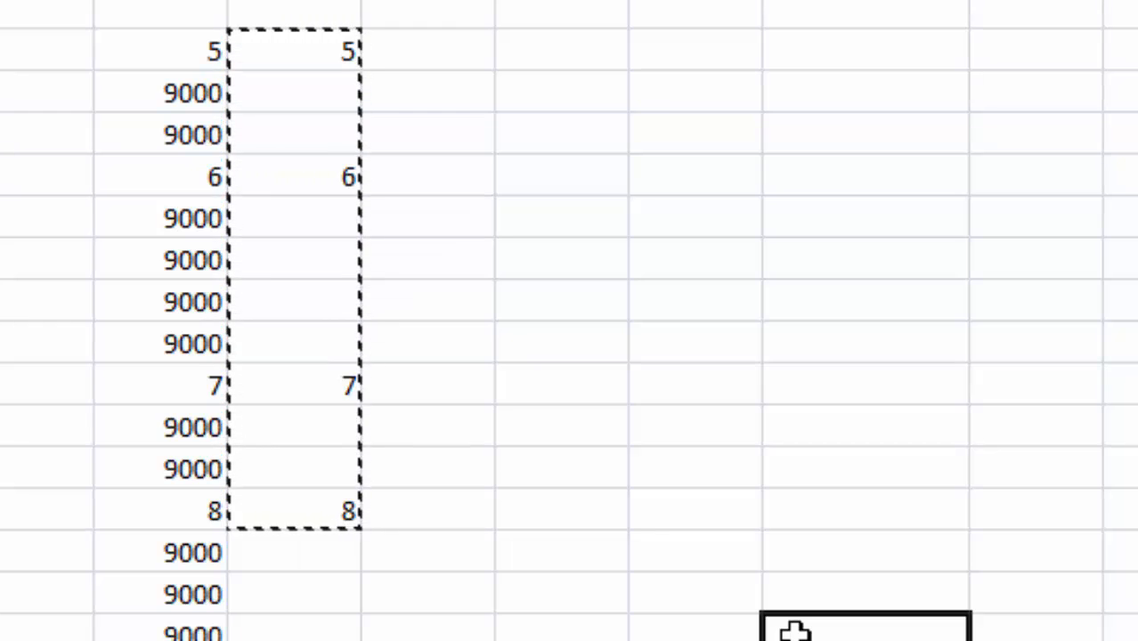
click(687, 385)
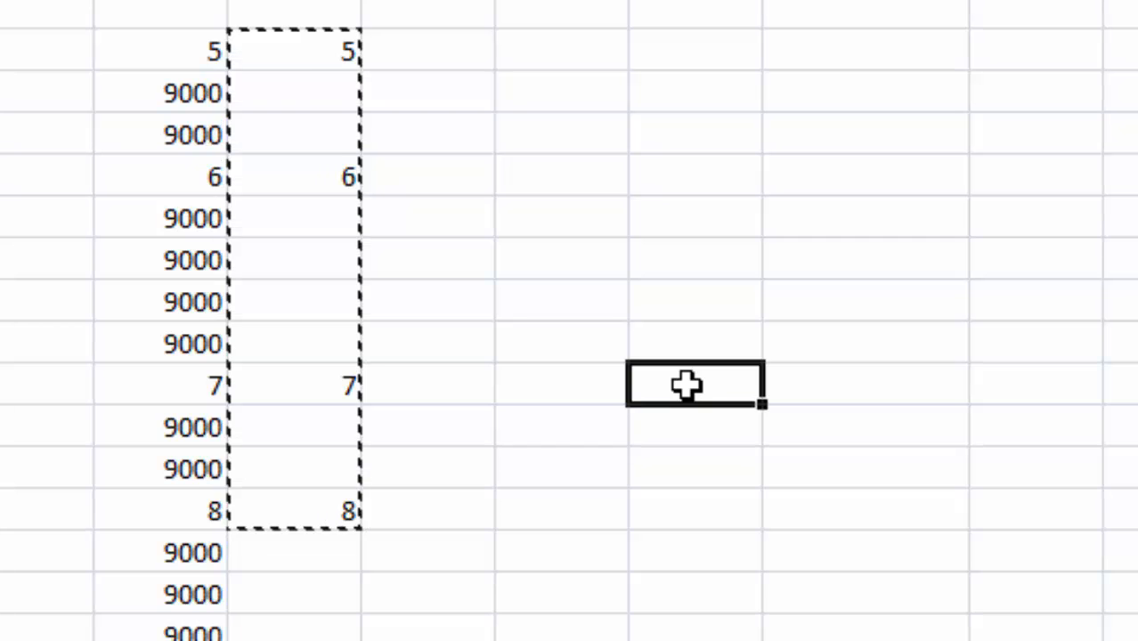
double_click(833, 469)
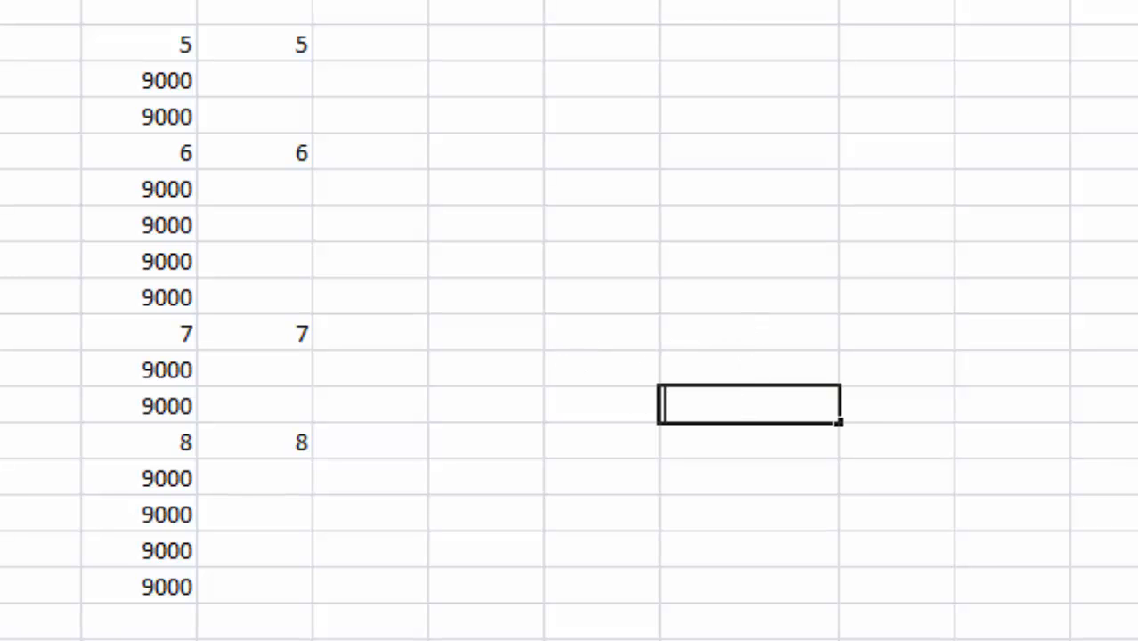
key(F10)
key(F9)
Step: Switch to PowerPoint to check the list of Microsoft Excel topics, and return to the Excel worksheet
key(alt+Tab)
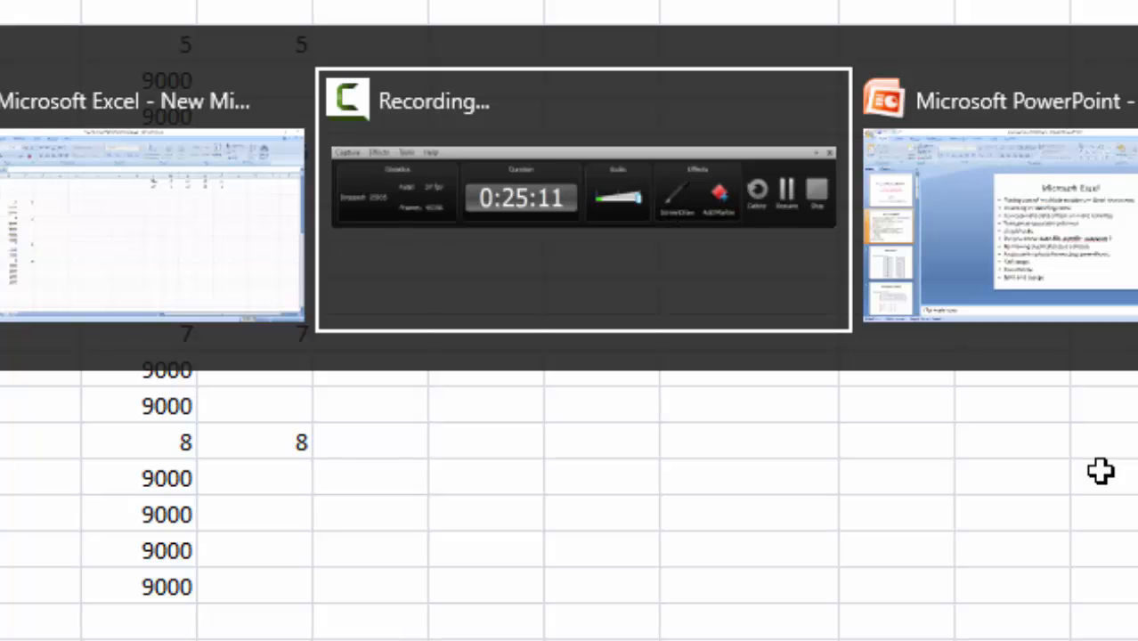
key(alt+Tab)
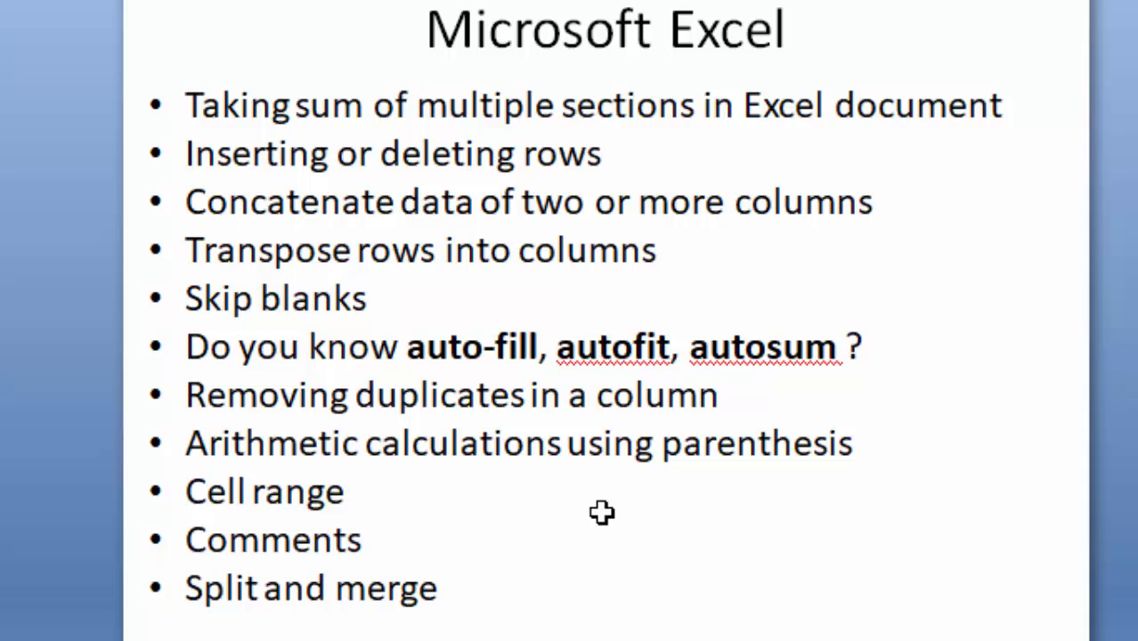
key(alt+Tab)
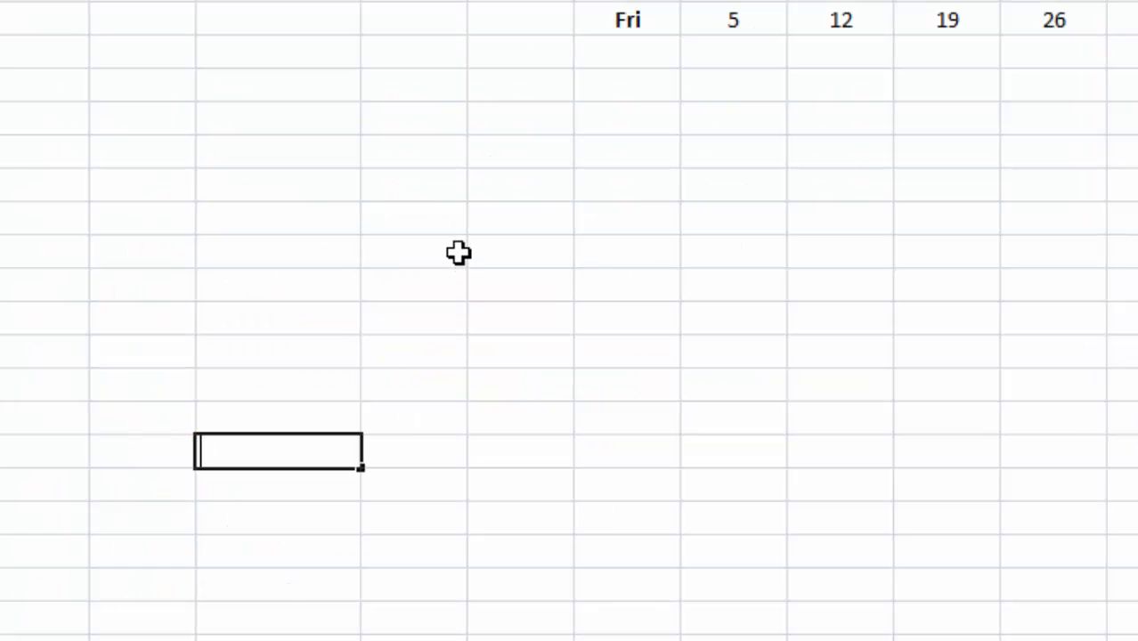
Step: Enter 1 in J24 and 2 in J25, below and beside the transposed table
click(424, 153)
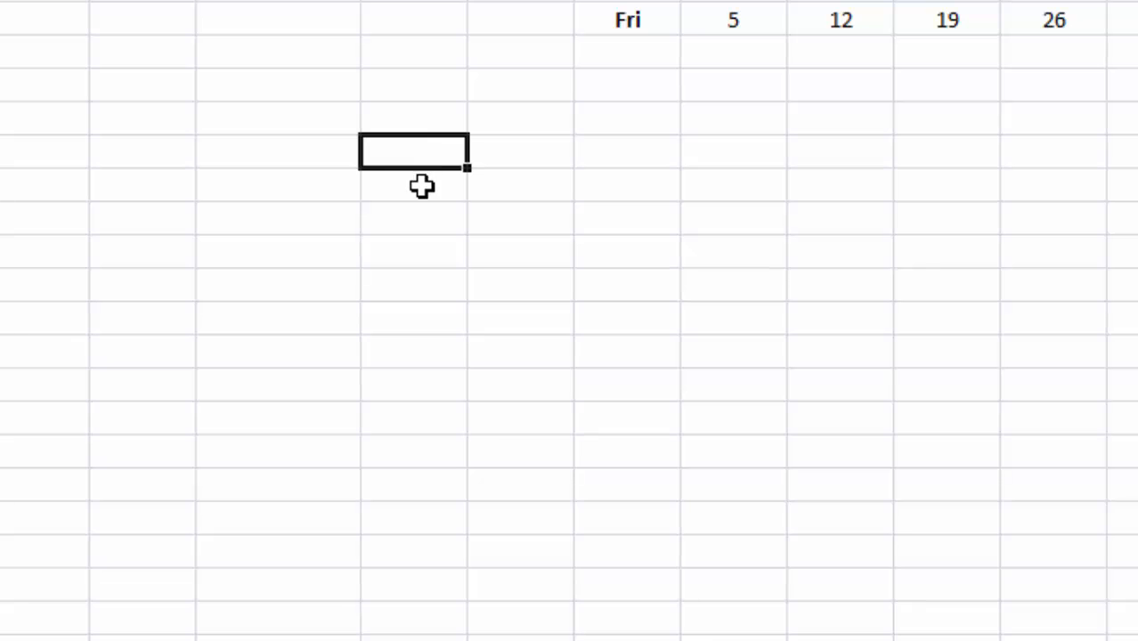
text(1)
click(421, 191)
text(2)
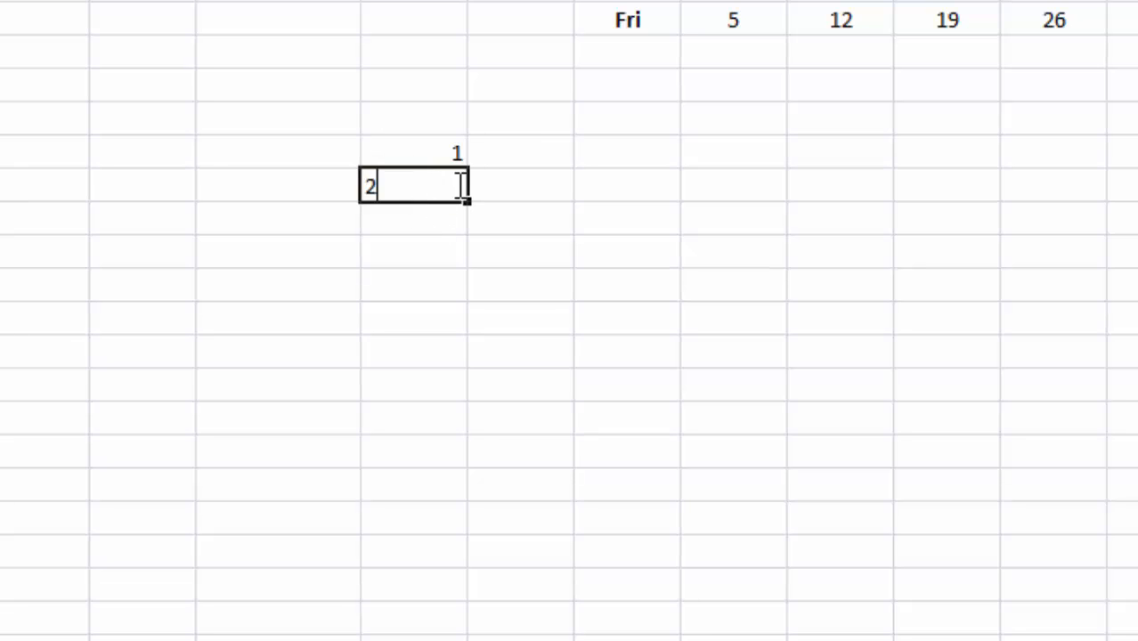
click(454, 156)
click(526, 216)
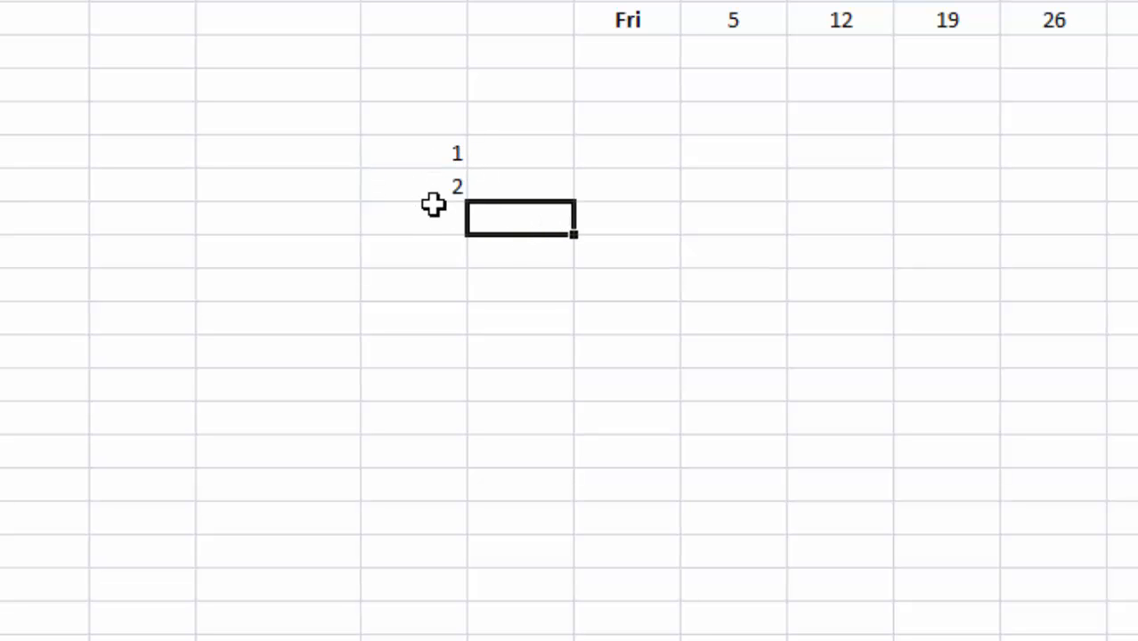
click(638, 162)
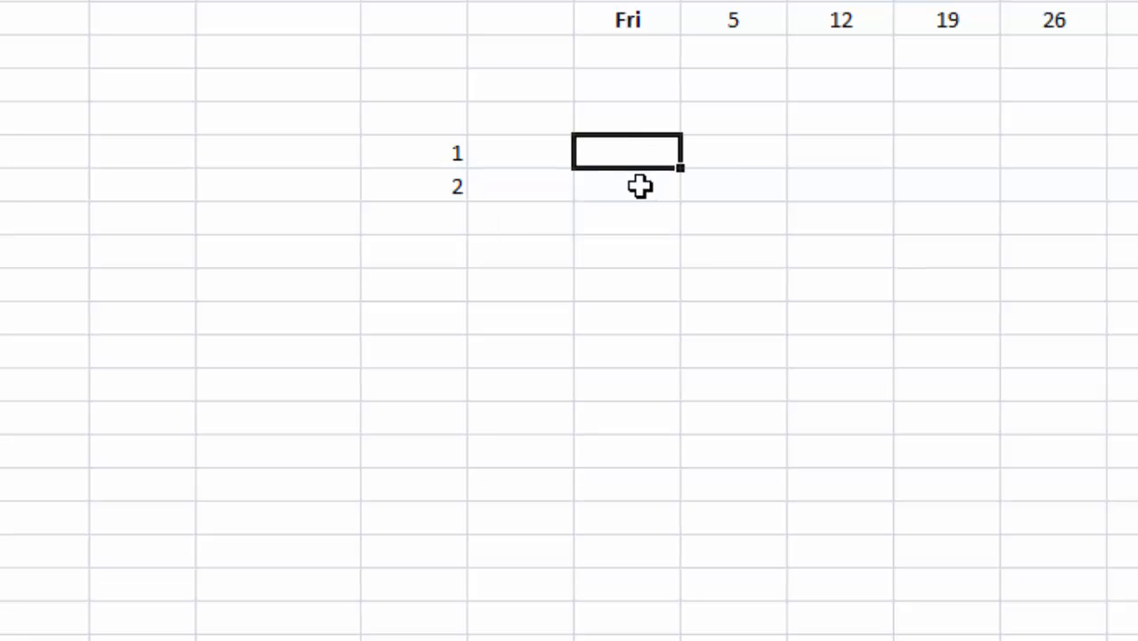
Step: Enter 1 in the selected cell below the Fri header and fill it down through nine cells
text(1)
drag(683, 172, 695, 431)
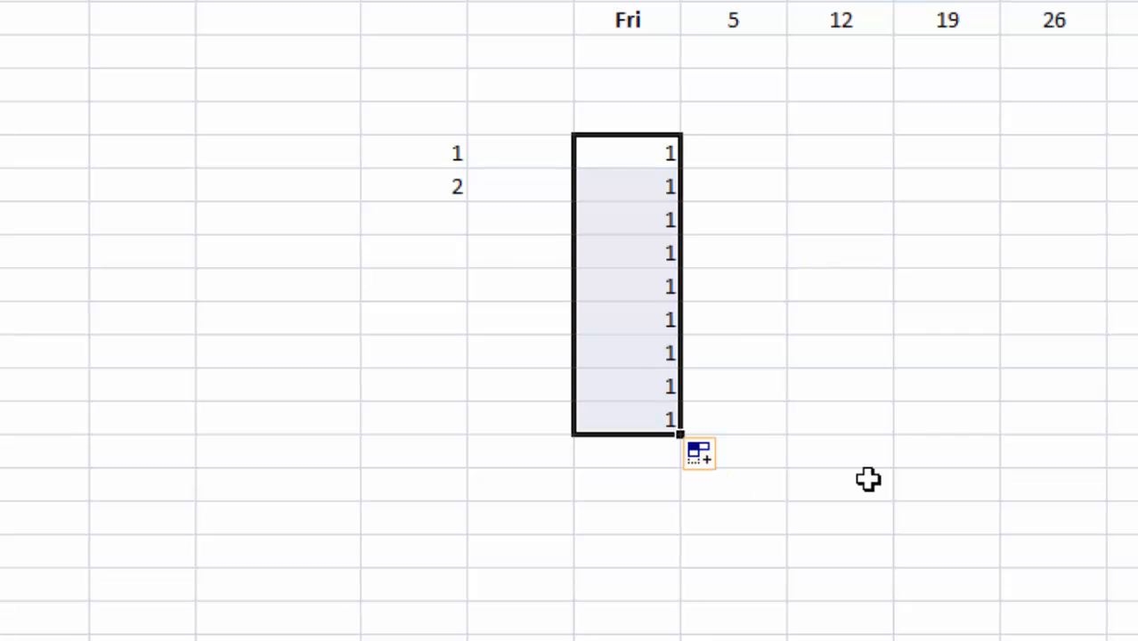
click(864, 421)
Step: Extend the series 1, 2 down its column to 9
drag(447, 157, 448, 178)
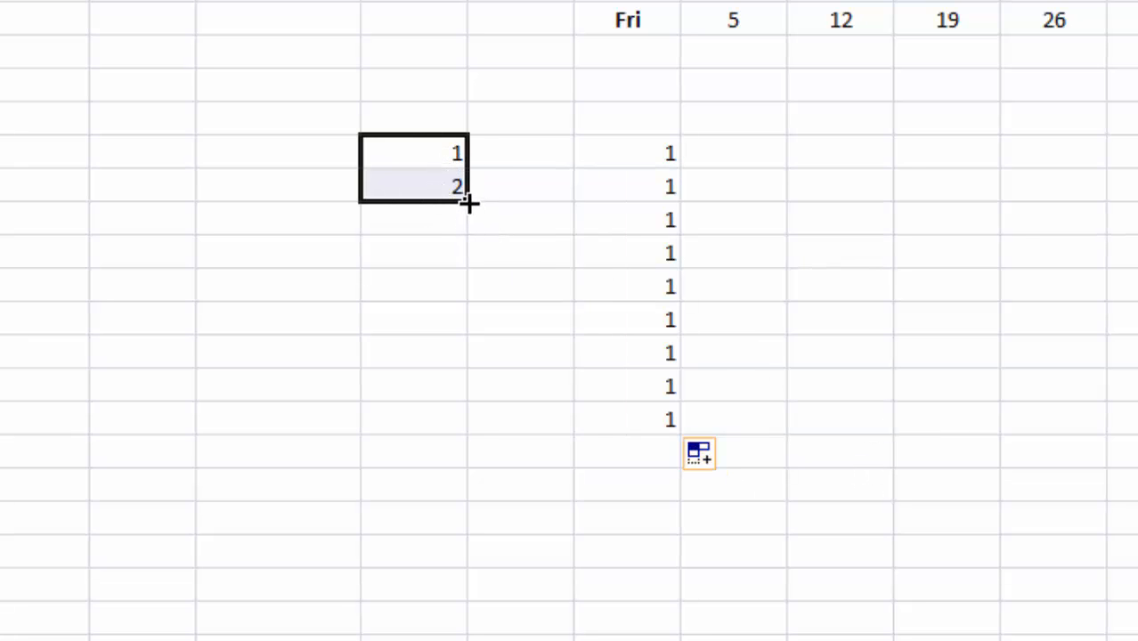
drag(469, 204, 464, 435)
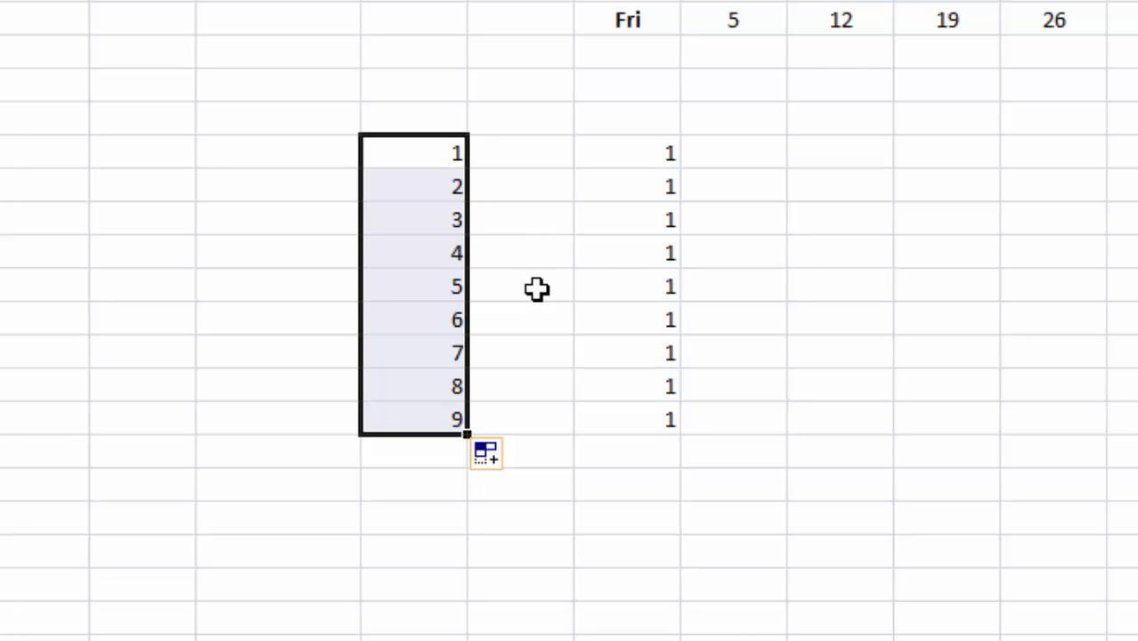
click(803, 446)
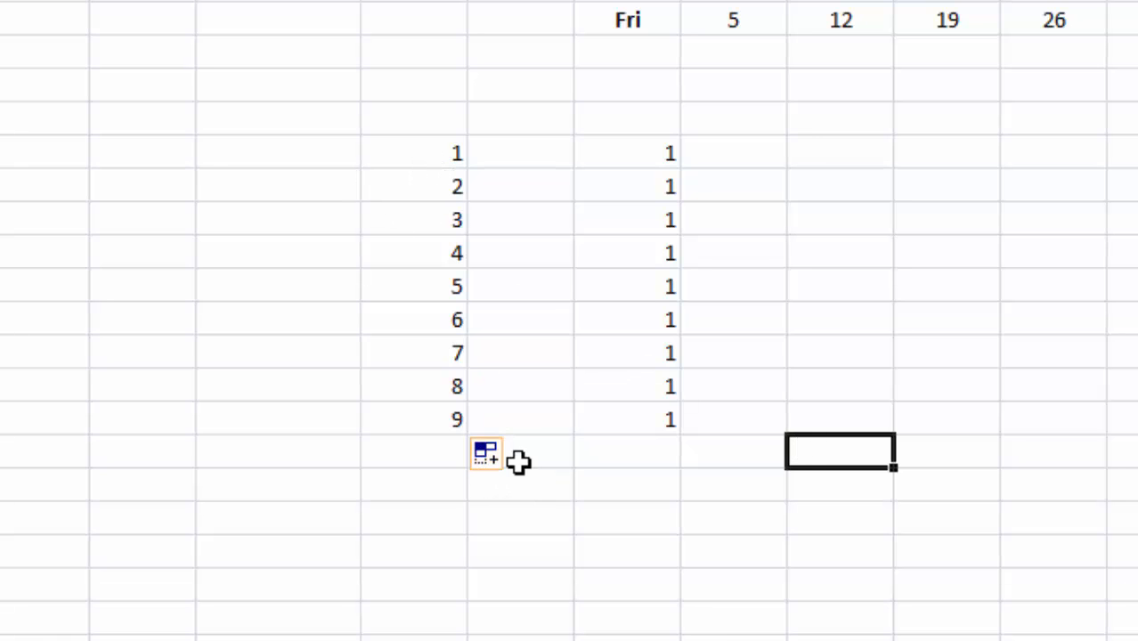
click(832, 513)
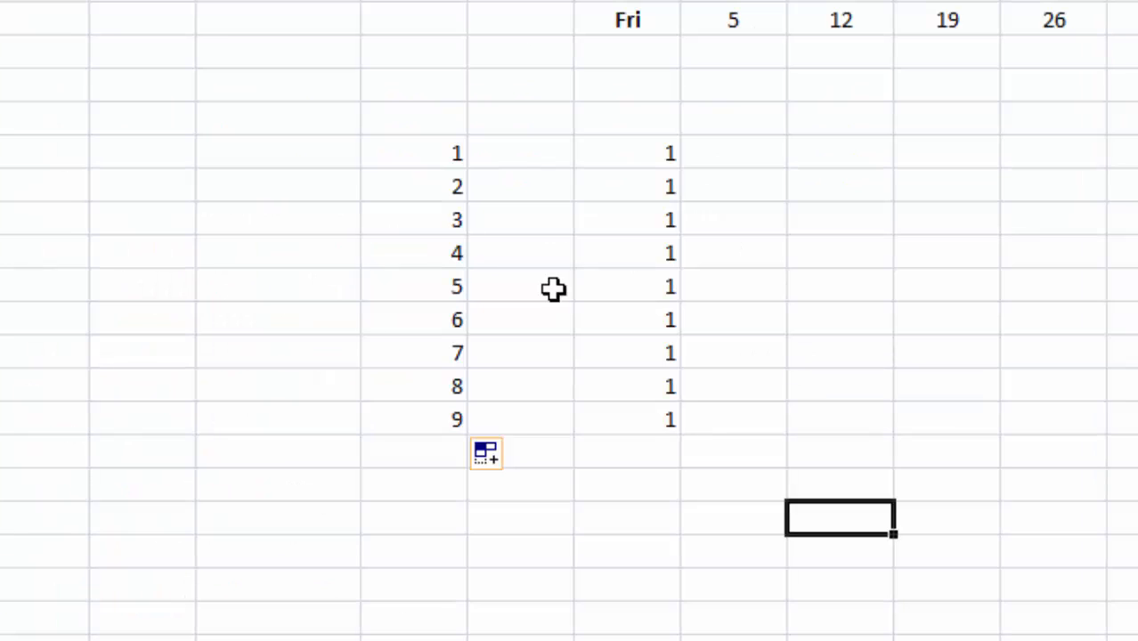
click(102, 224)
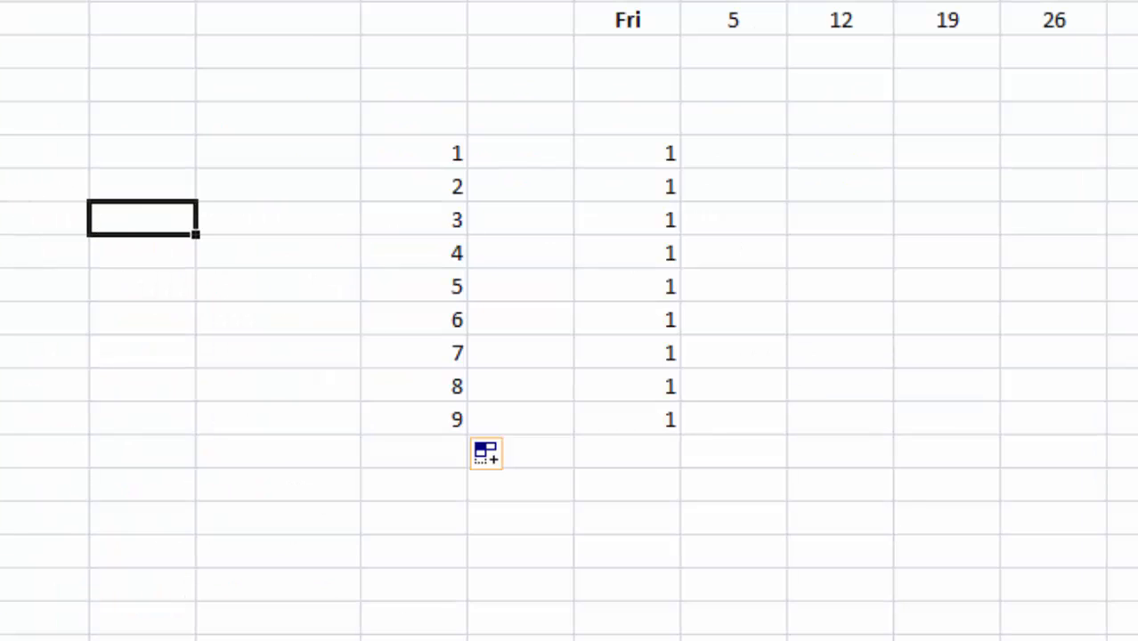
Step: Enter ABC in row 22, three columns beyond the second column of numbers
click(48, 93)
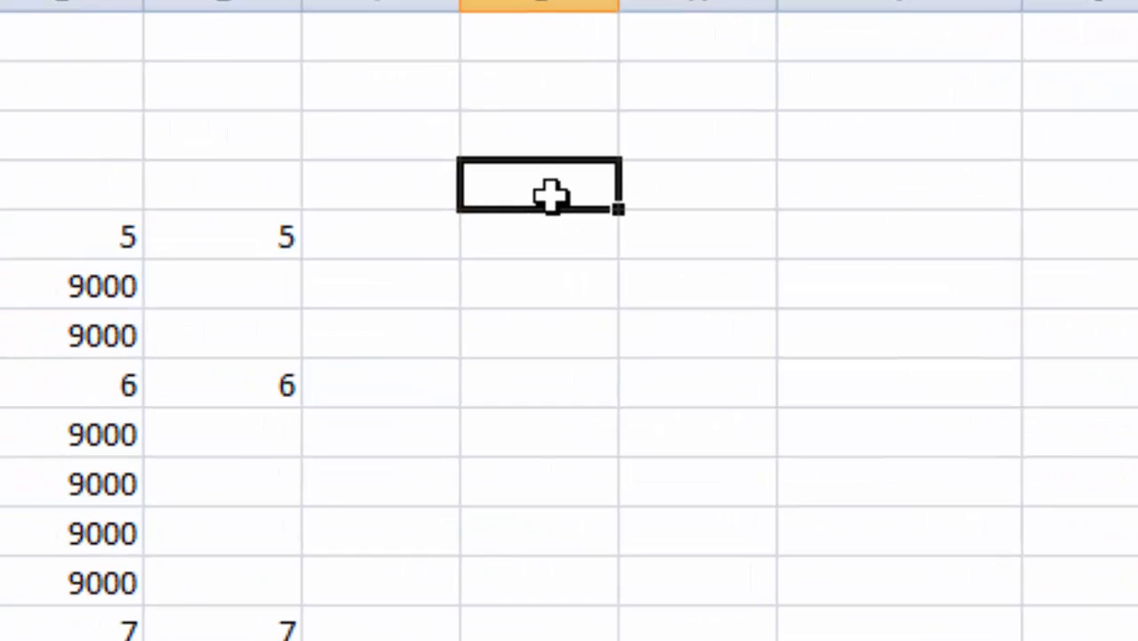
click(719, 193)
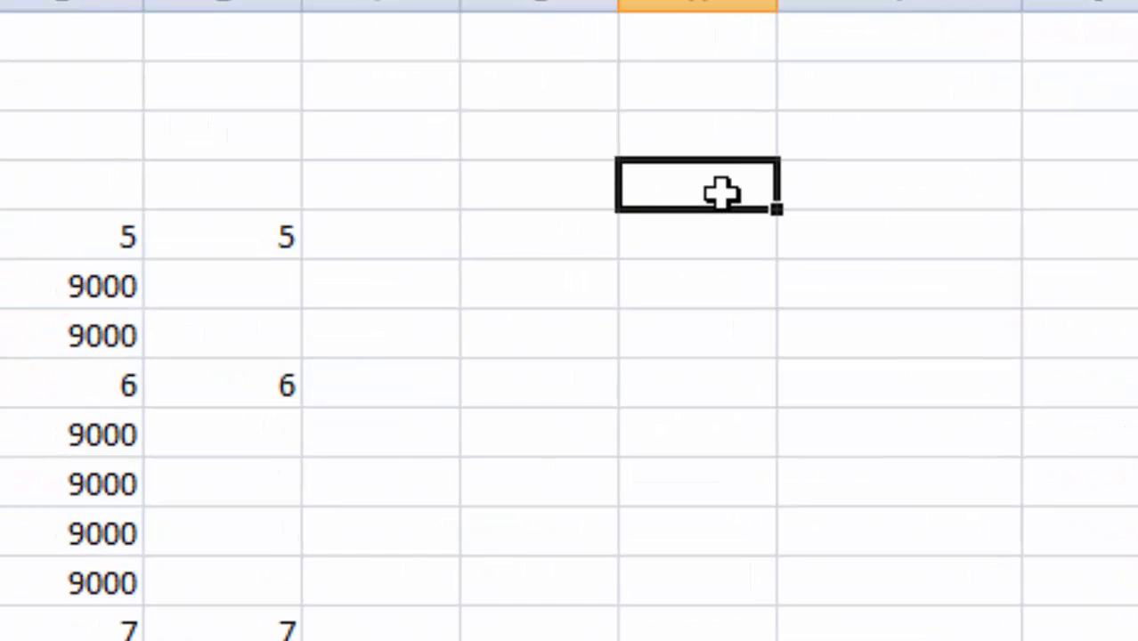
text(ABC)
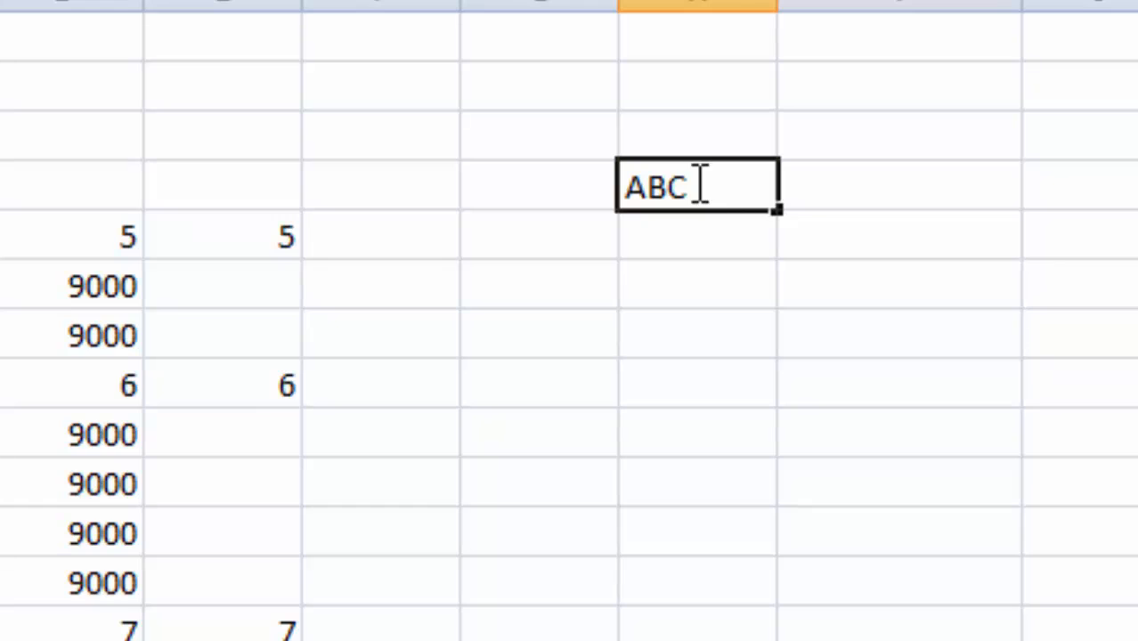
Step: Enter PHOTOSYNTHESIS in row 22, in the cell directly before ABC
click(556, 186)
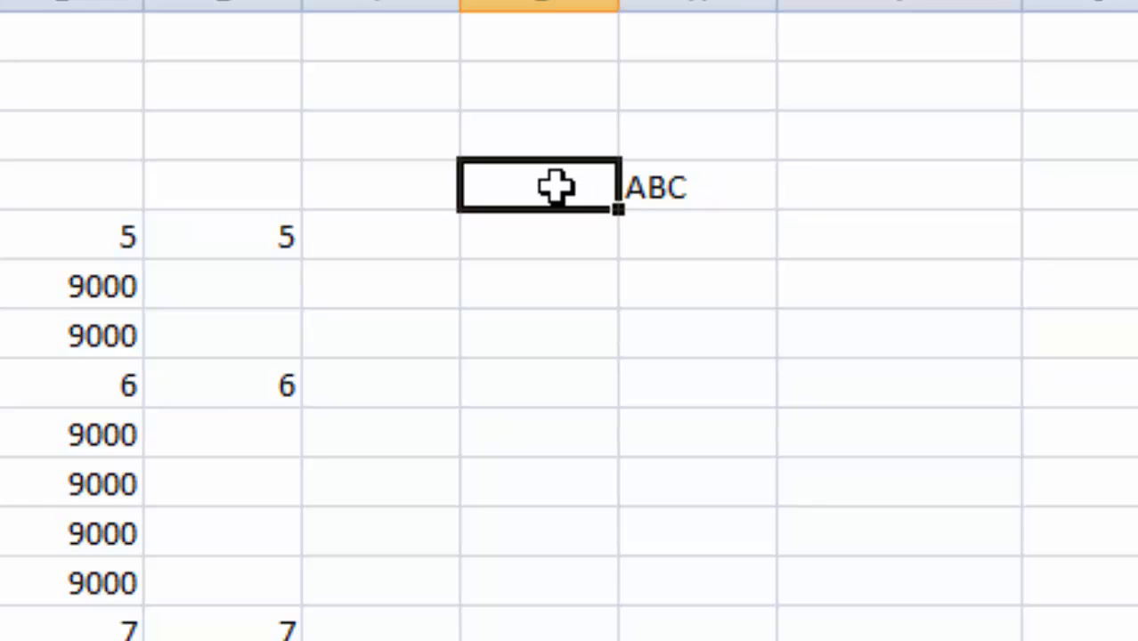
text(p)
key(BackSpace)
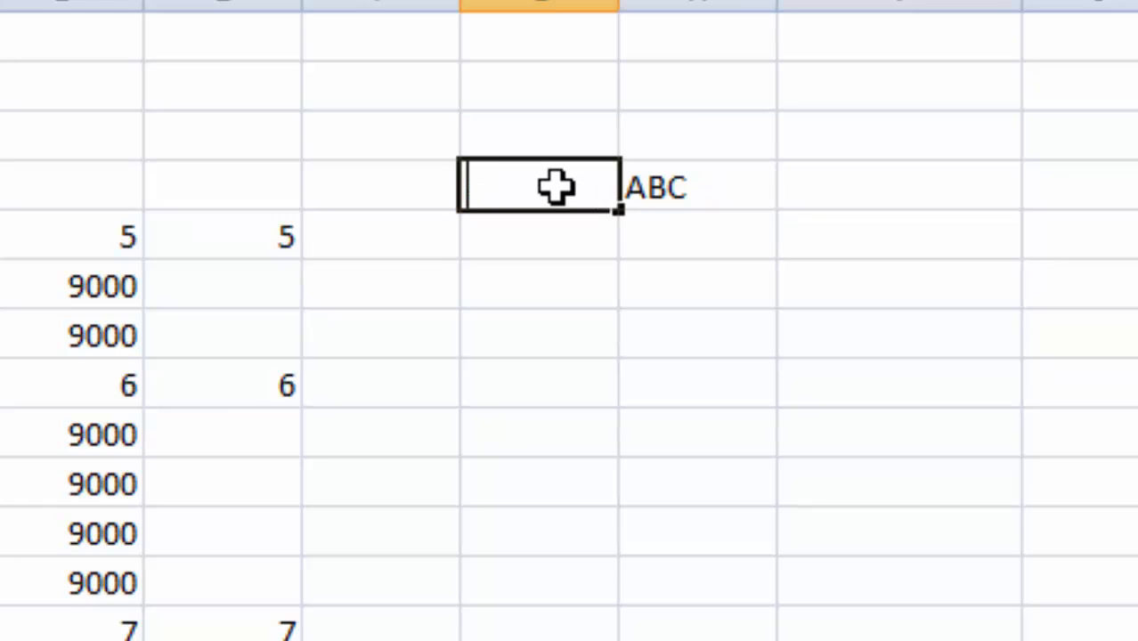
text(PHO)
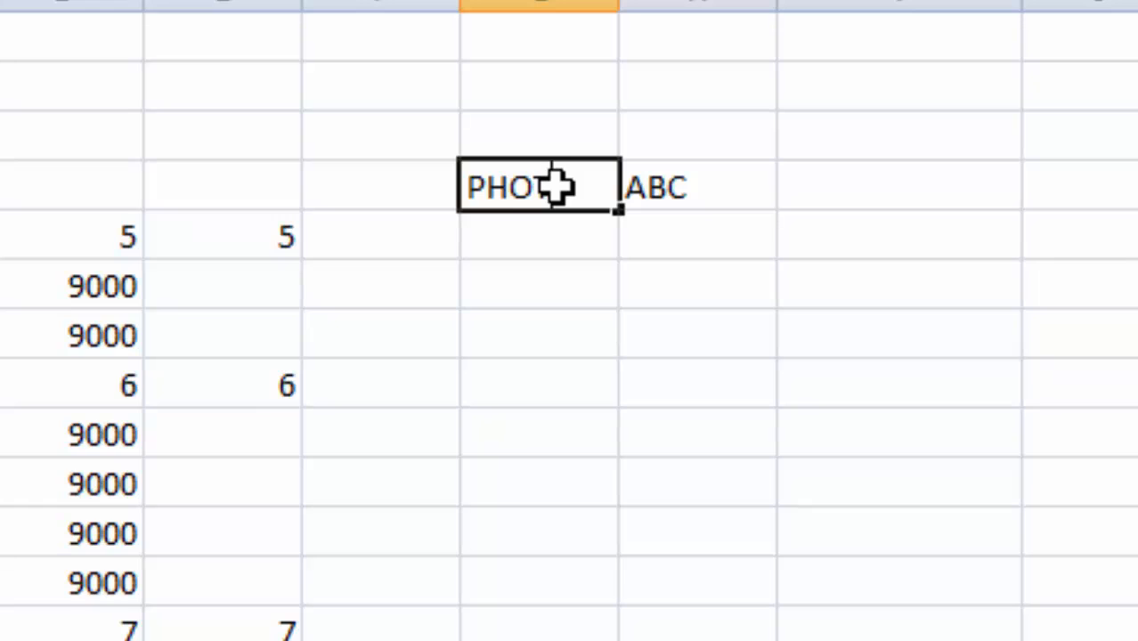
text(TSYNTHESIS)
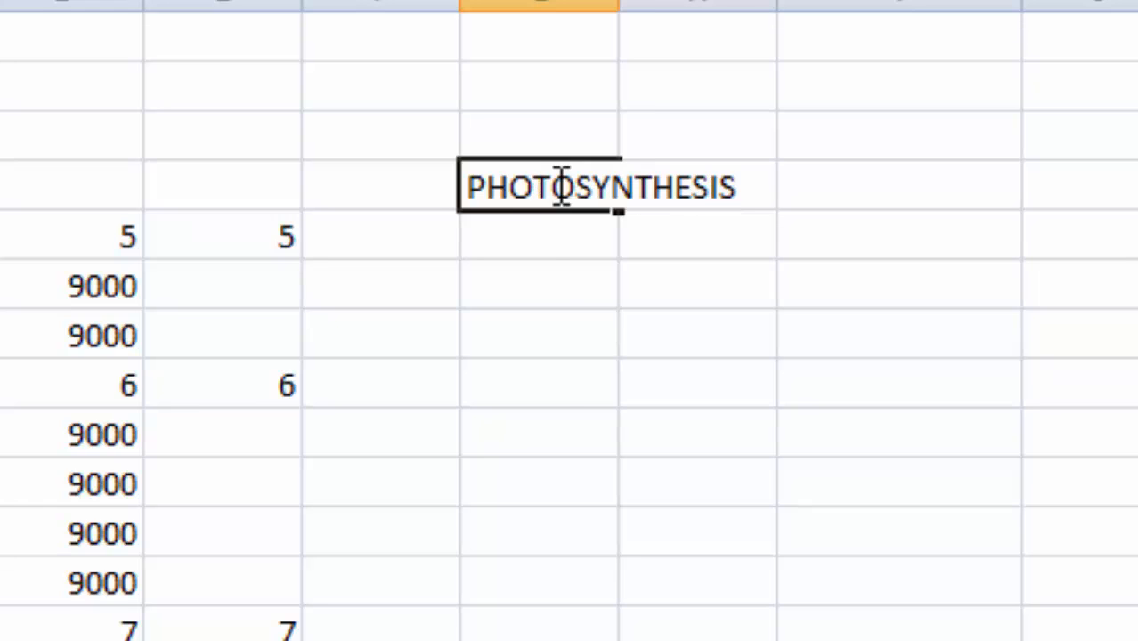
click(563, 414)
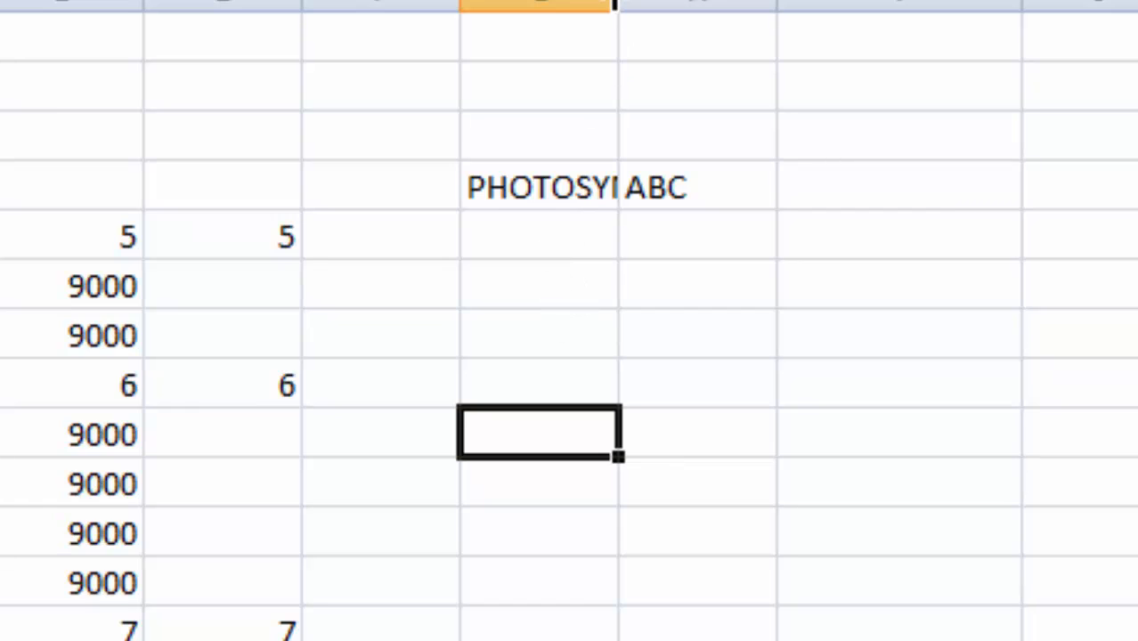
Step: AutoFit the column width to the PHOTOSYNTHESIS cell
click(536, 187)
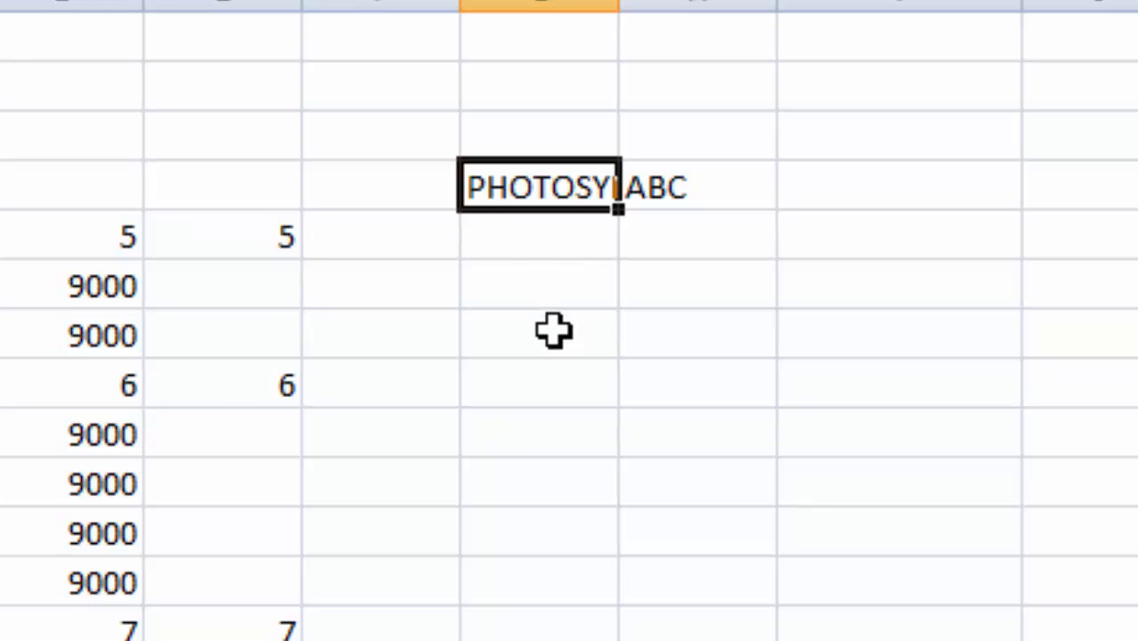
click(581, 436)
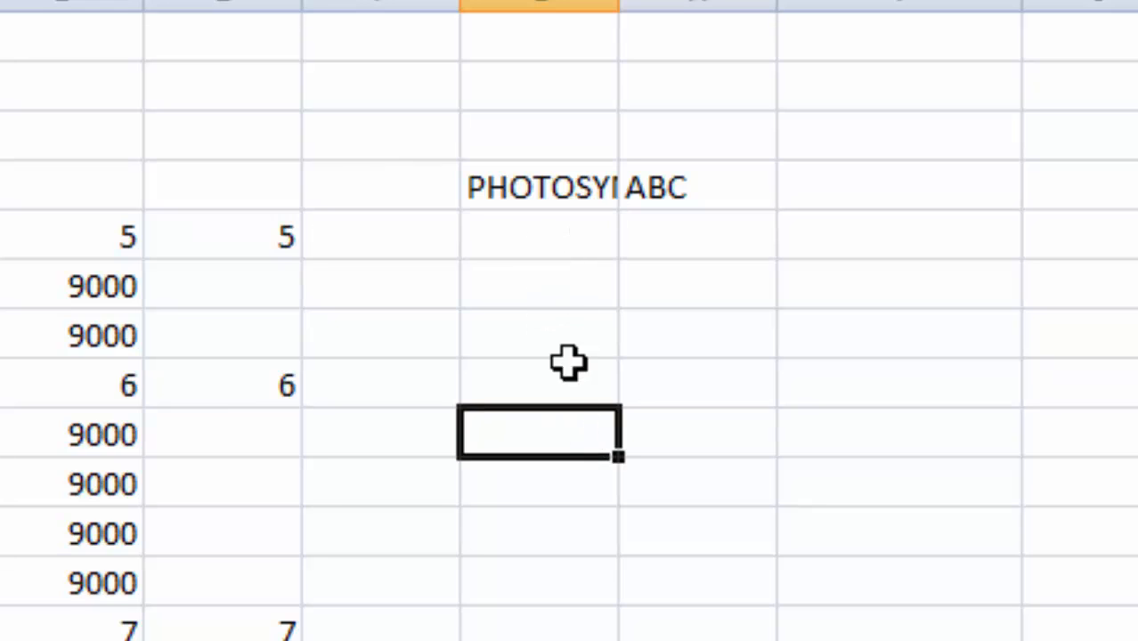
click(551, 191)
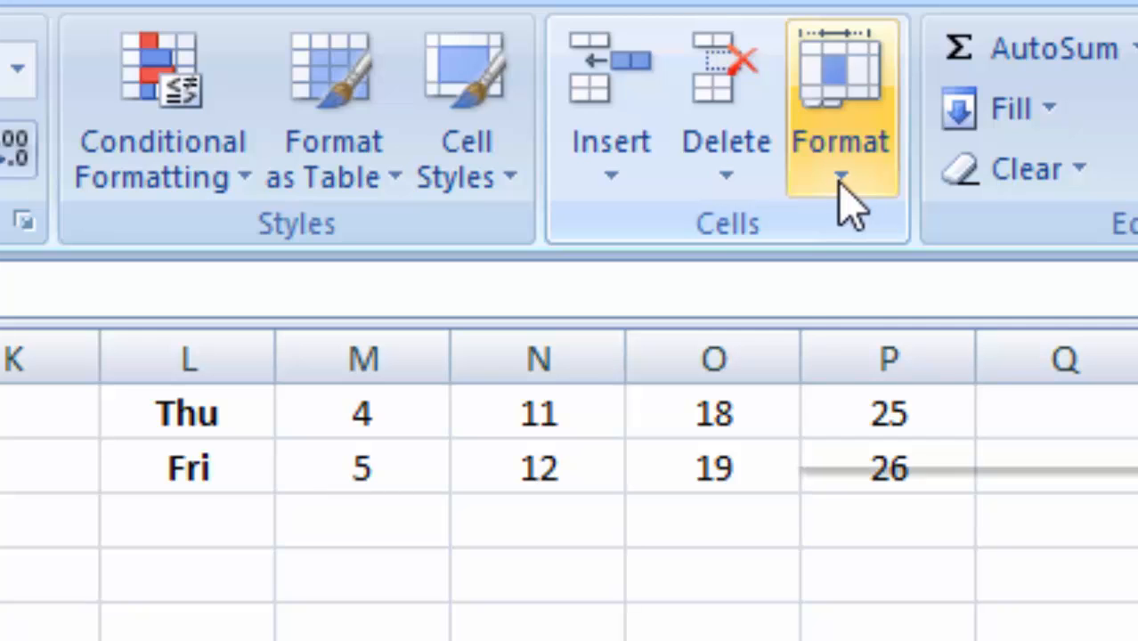
click(851, 205)
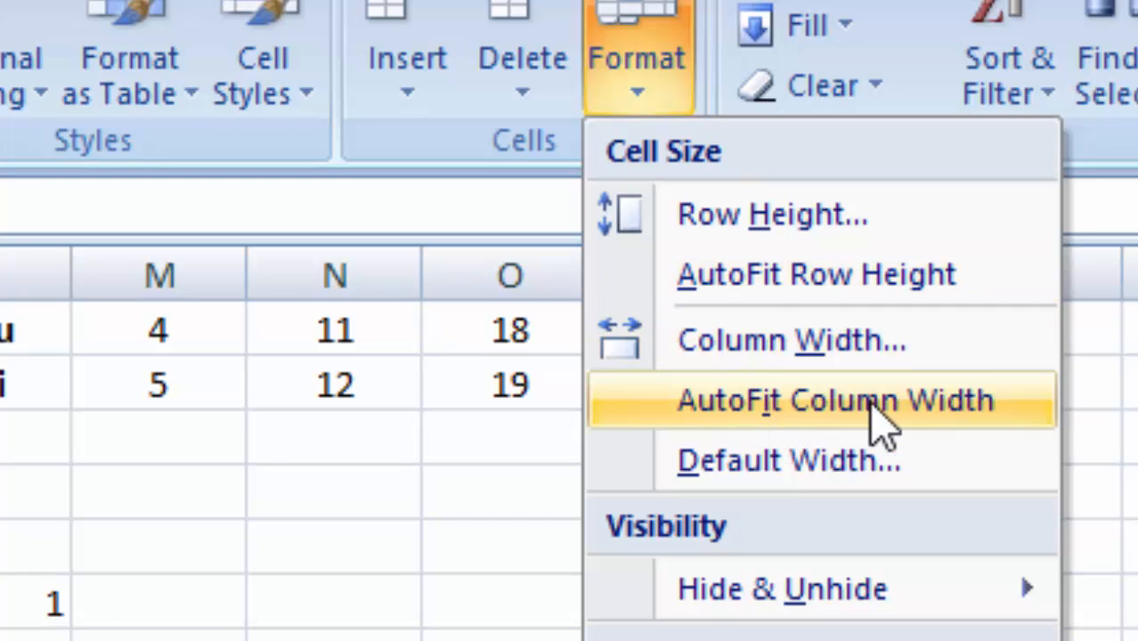
click(768, 400)
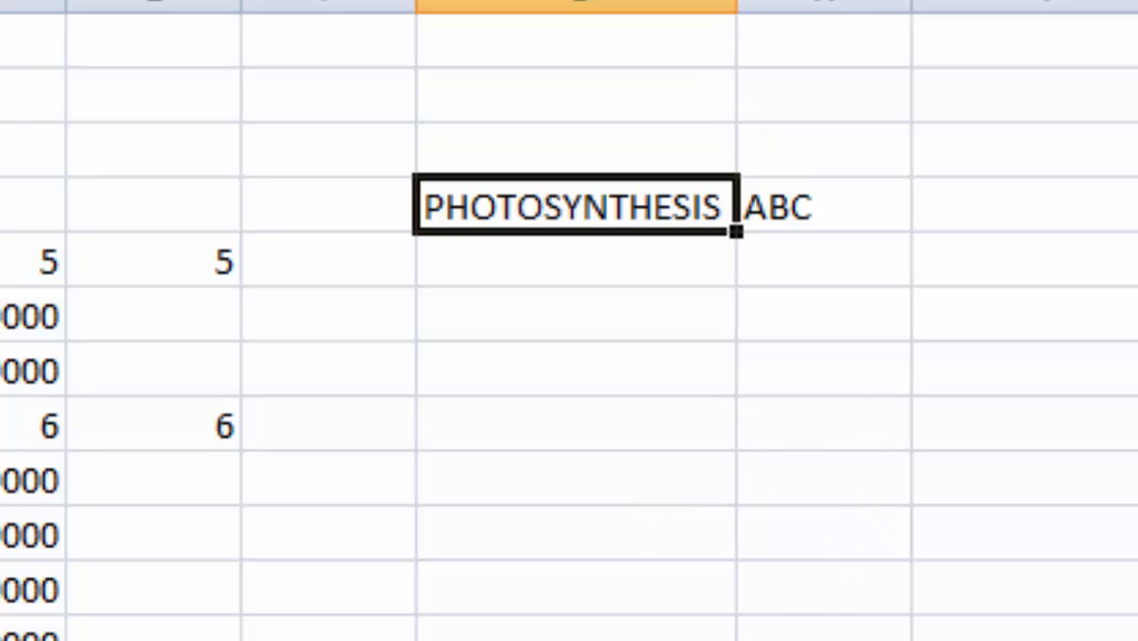
click(824, 629)
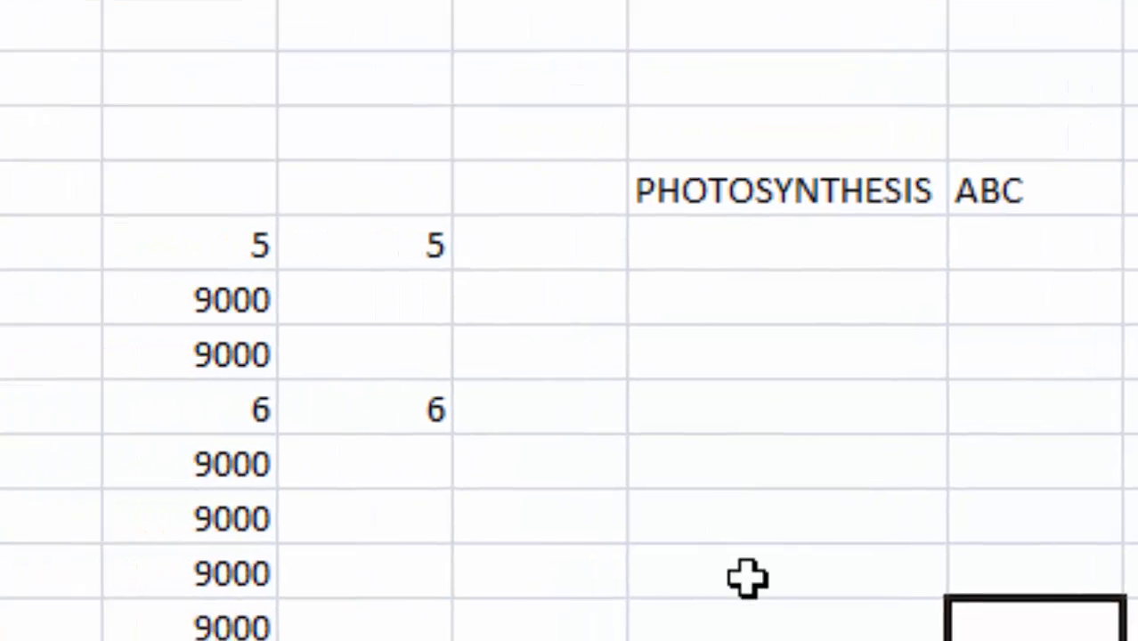
click(540, 594)
drag(722, 203, 890, 637)
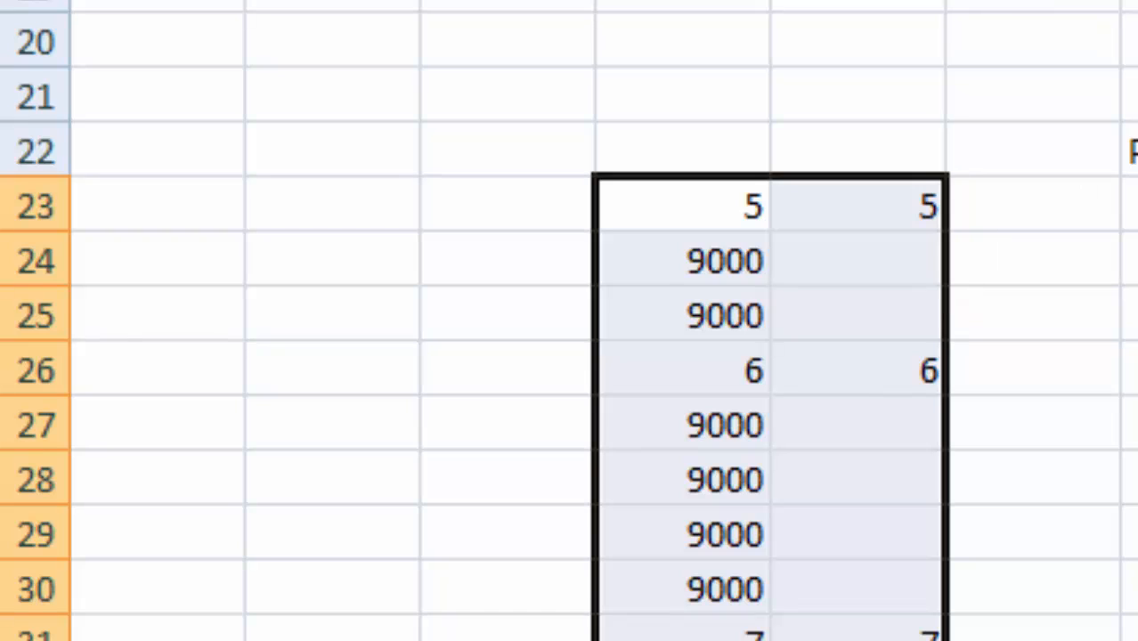
click(1136, 588)
click(1135, 314)
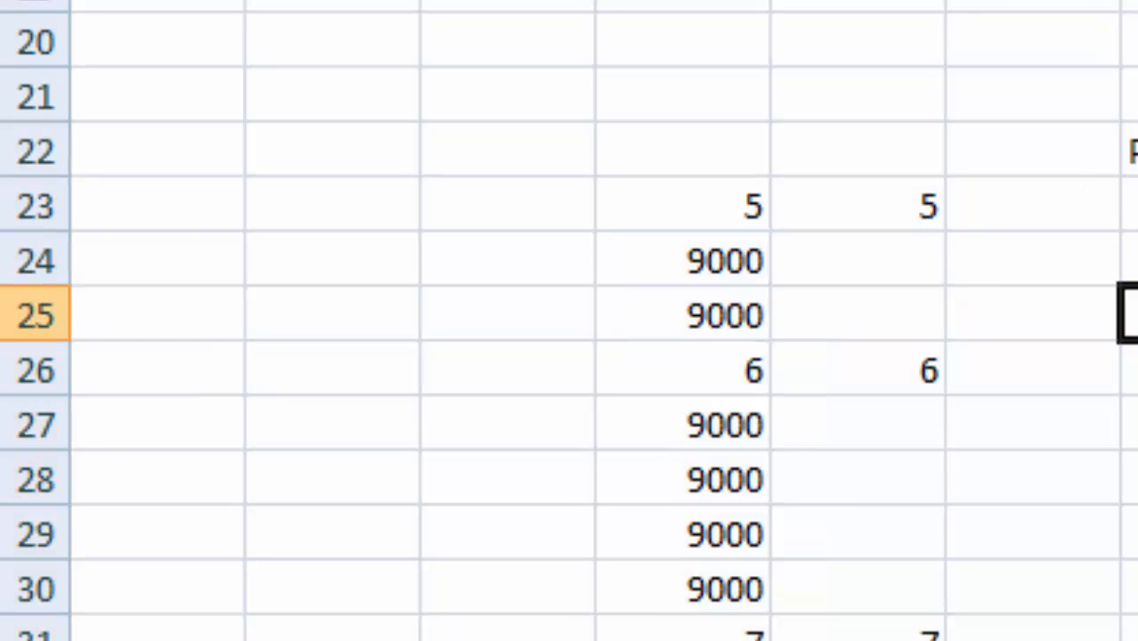
click(1134, 480)
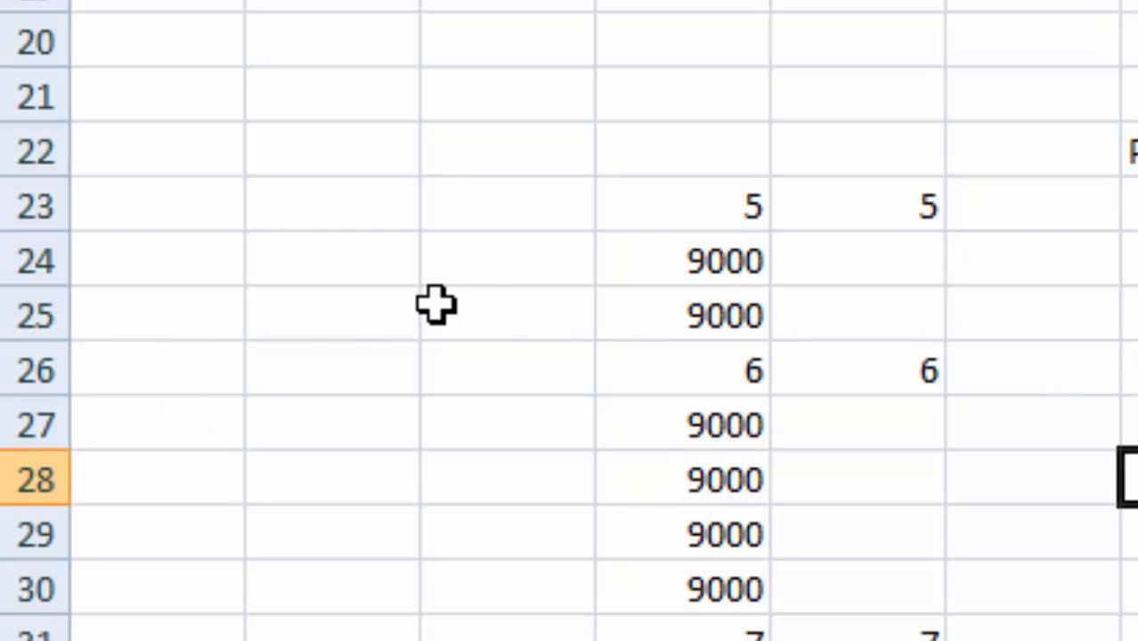
Step: Increase the height of row 24 to about three times the standard row height
click(714, 261)
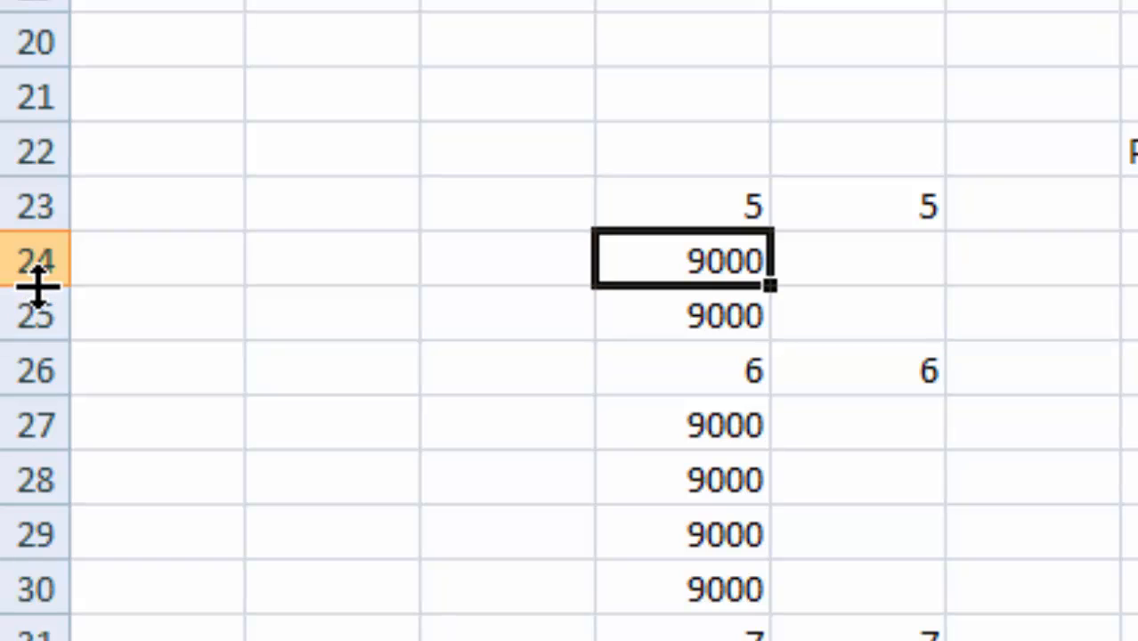
drag(37, 285, 43, 403)
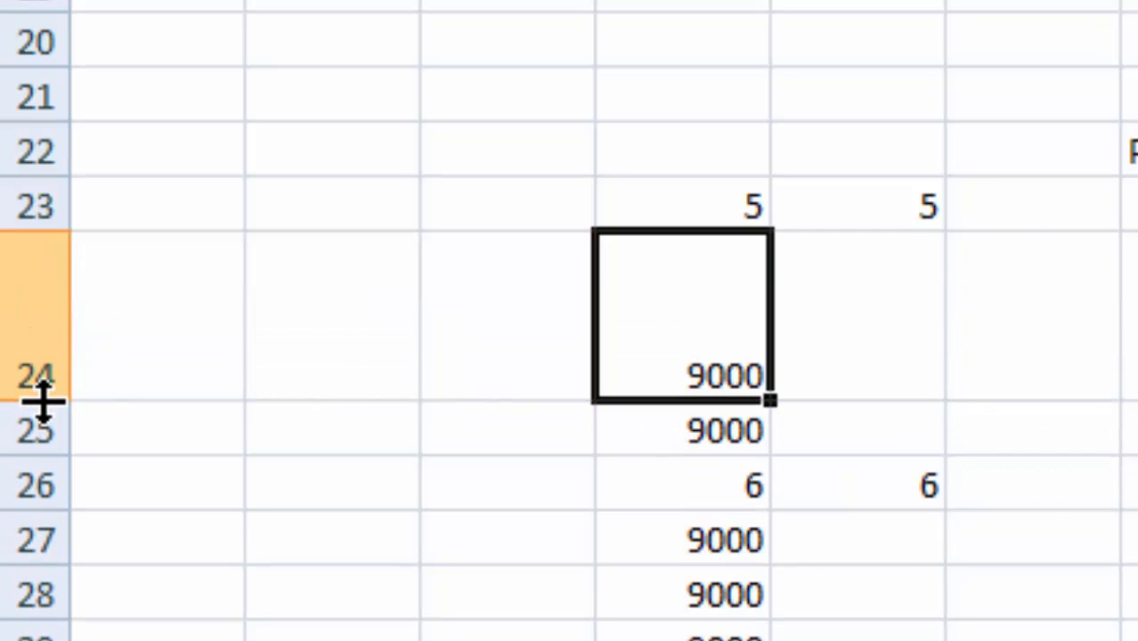
click(1130, 632)
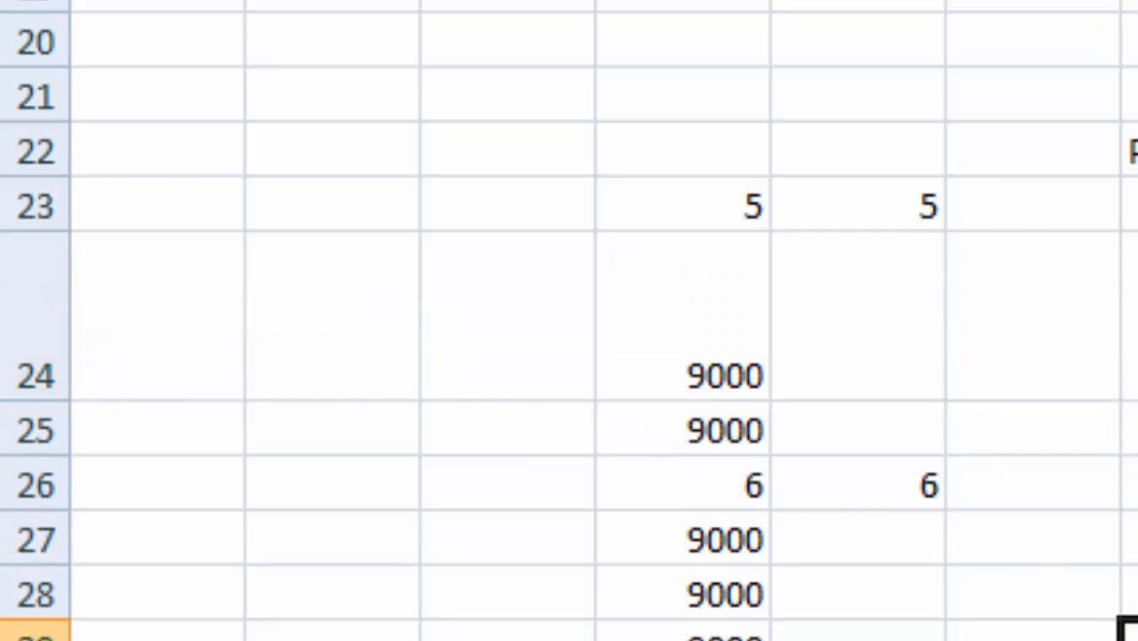
click(718, 370)
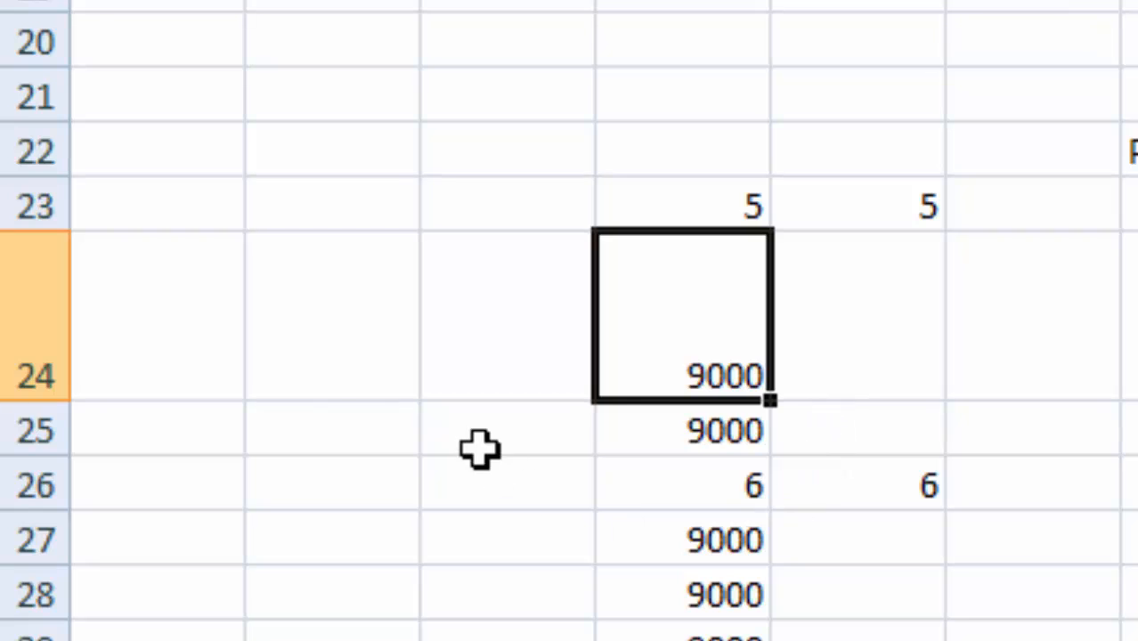
click(1129, 632)
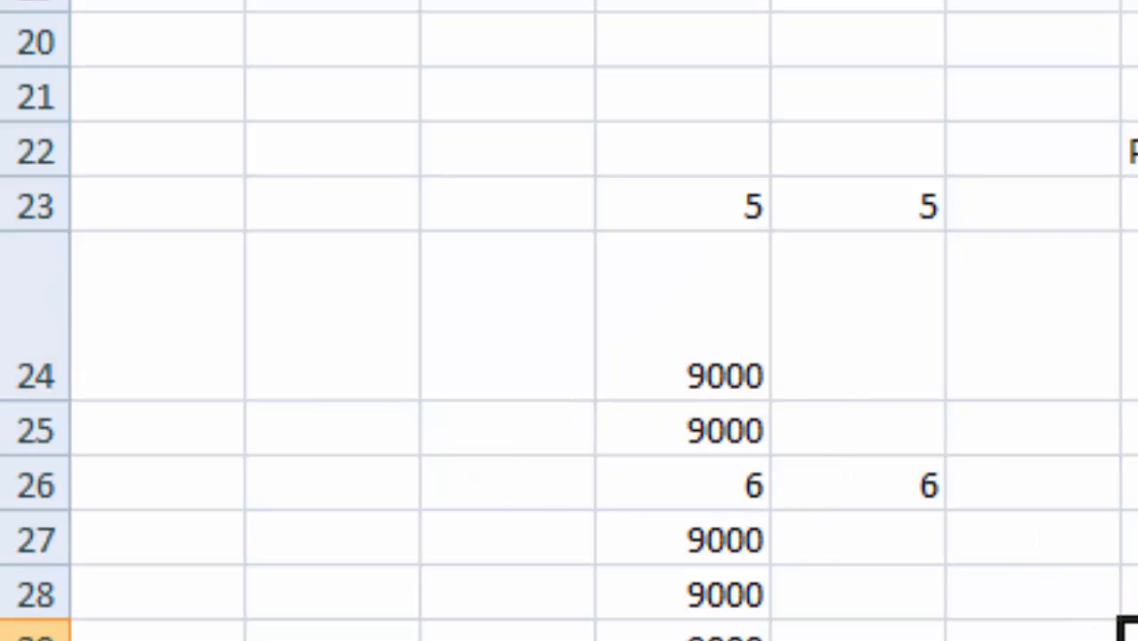
Step: Increase the height of row 27 to about one and a half times the standard row height
click(720, 543)
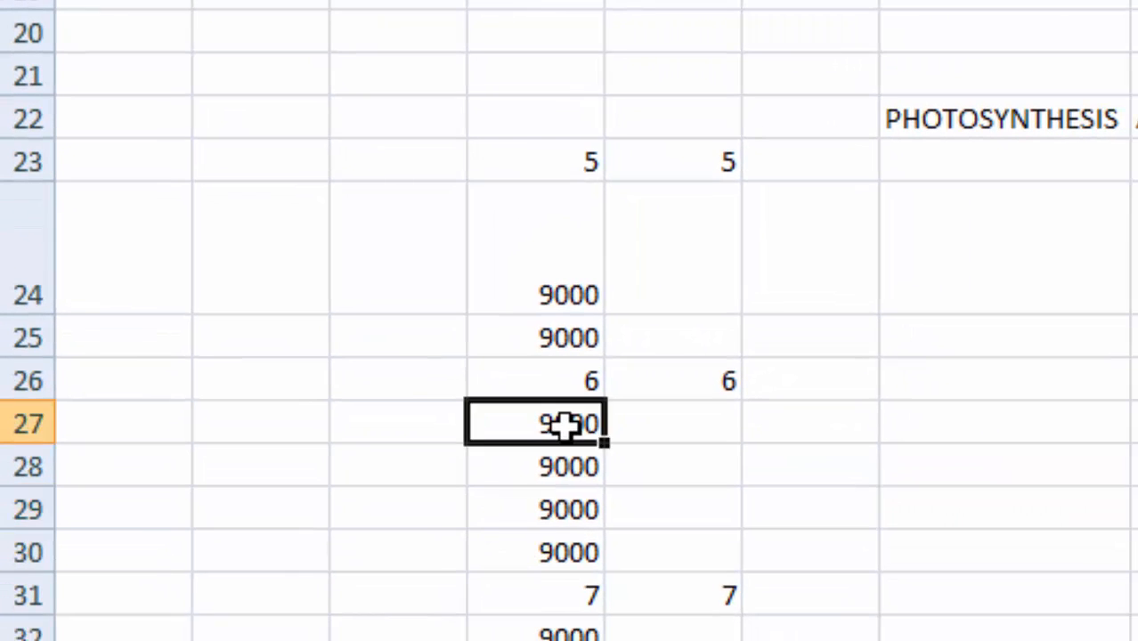
drag(44, 446, 48, 470)
click(930, 600)
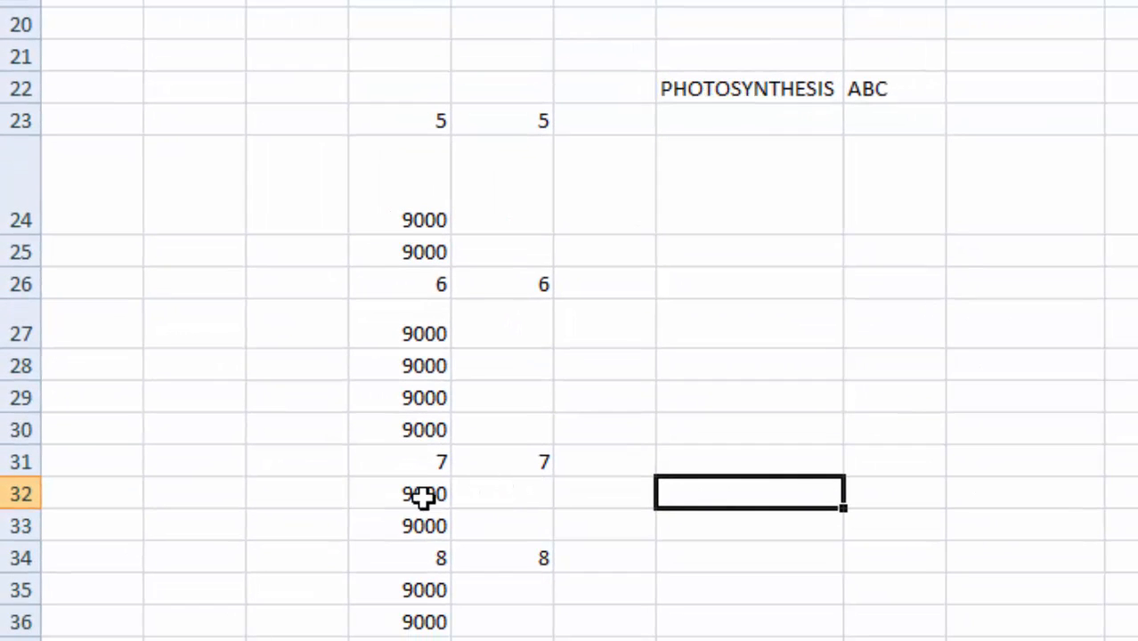
Step: Increase the height of row 31 to about four and a half times the standard row height
click(393, 462)
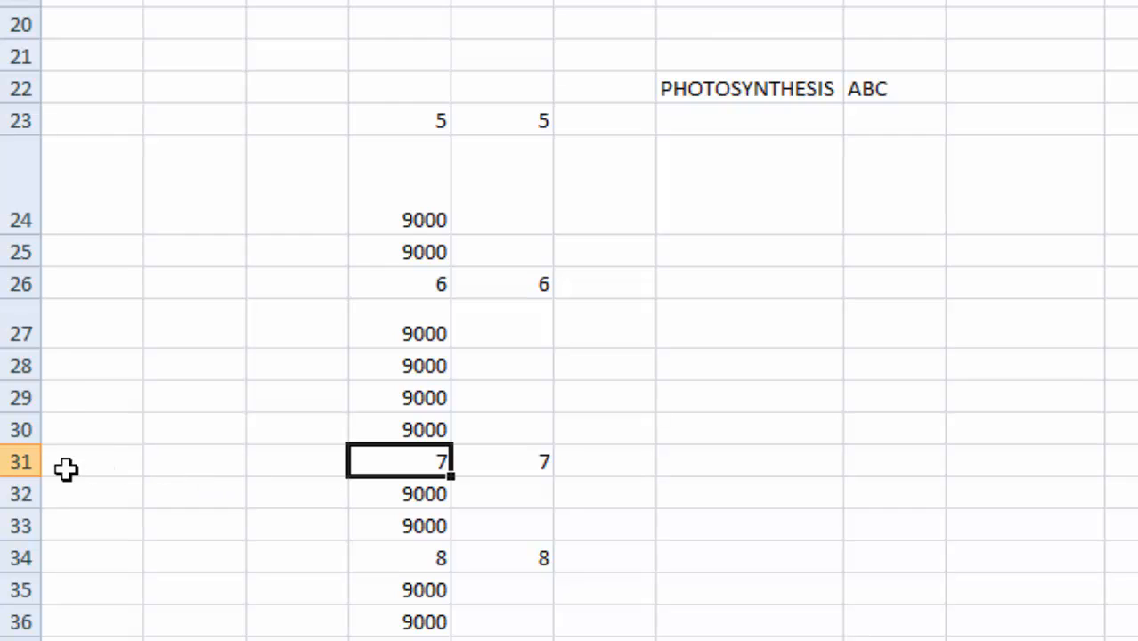
drag(25, 478, 25, 591)
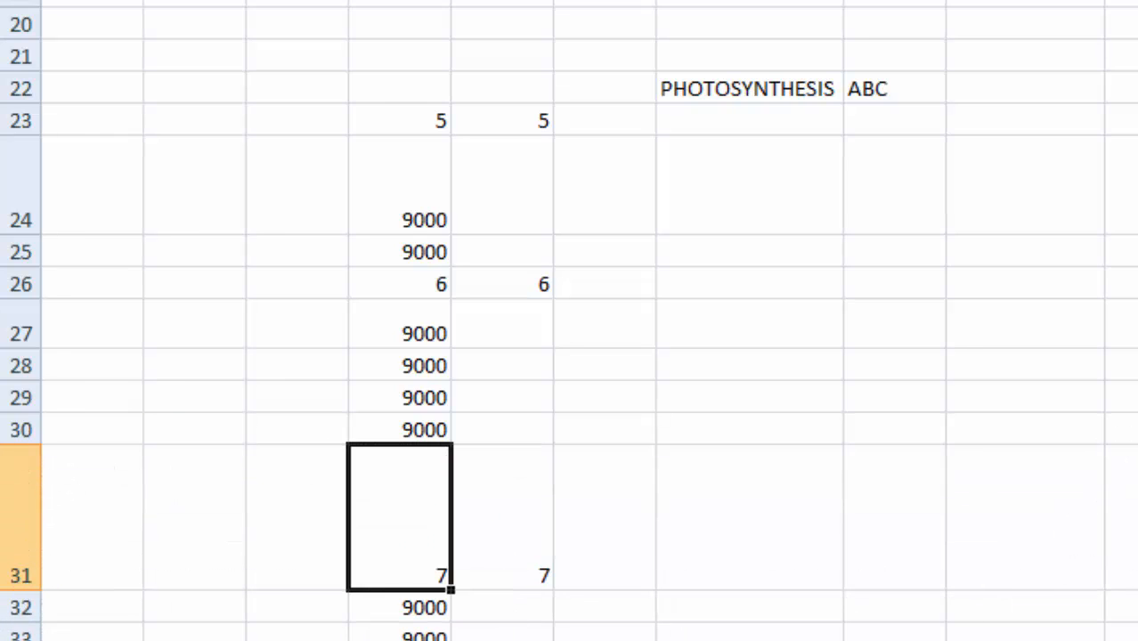
scroll(568, 329, up, 1)
scroll(568, 329, down, 1)
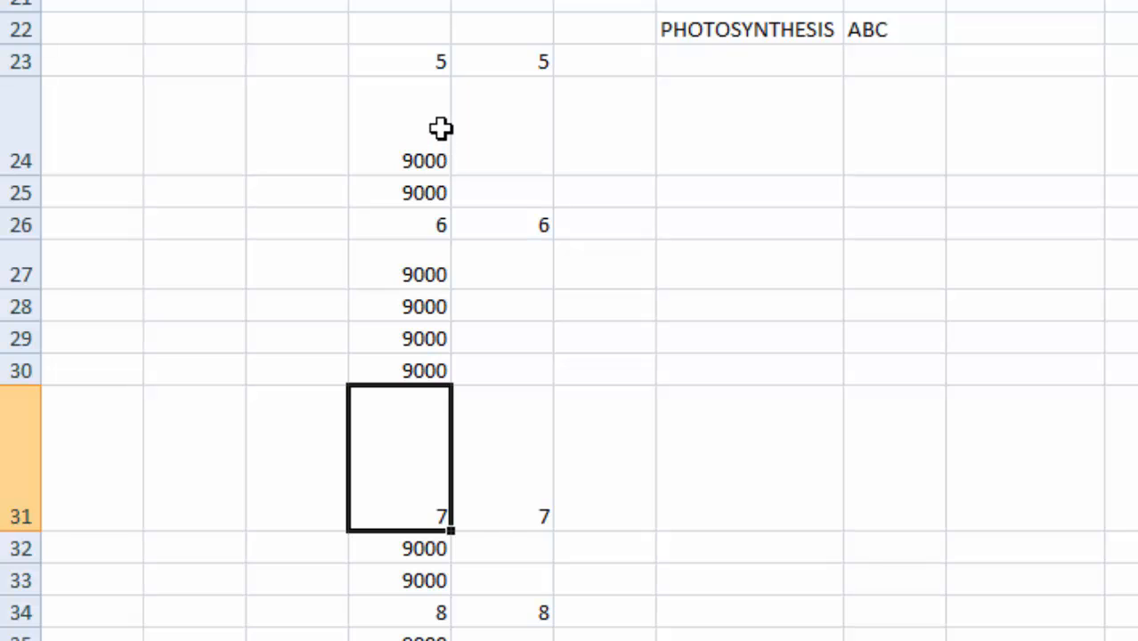
Step: AutoFit the row heights of the filled rows in column D from row 23 downwards
click(778, 36)
click(818, 326)
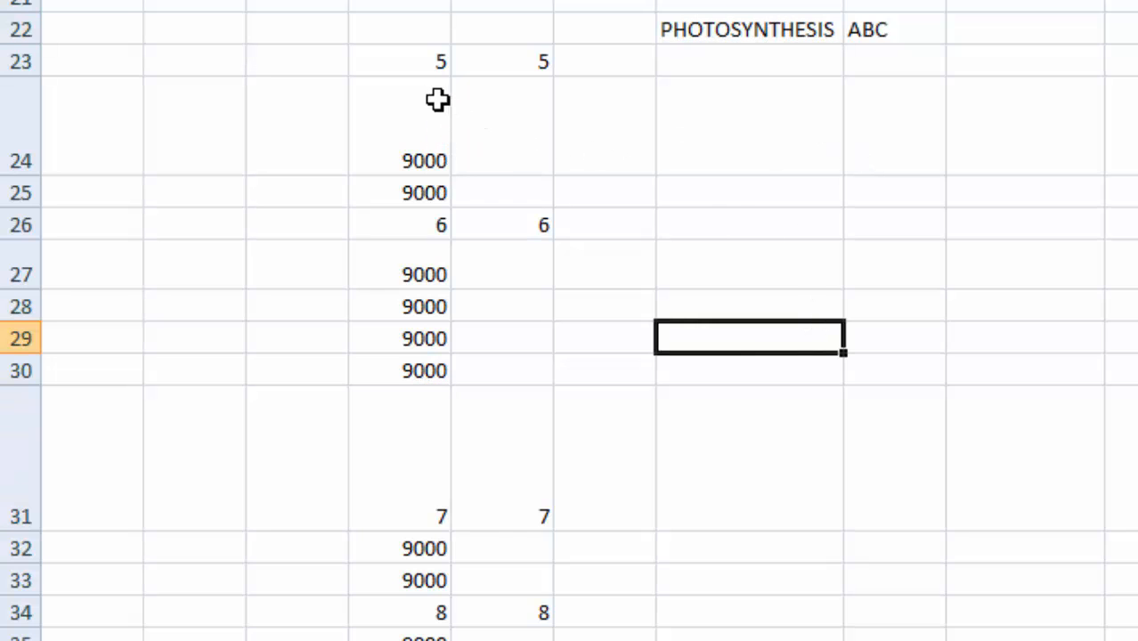
drag(432, 58, 391, 639)
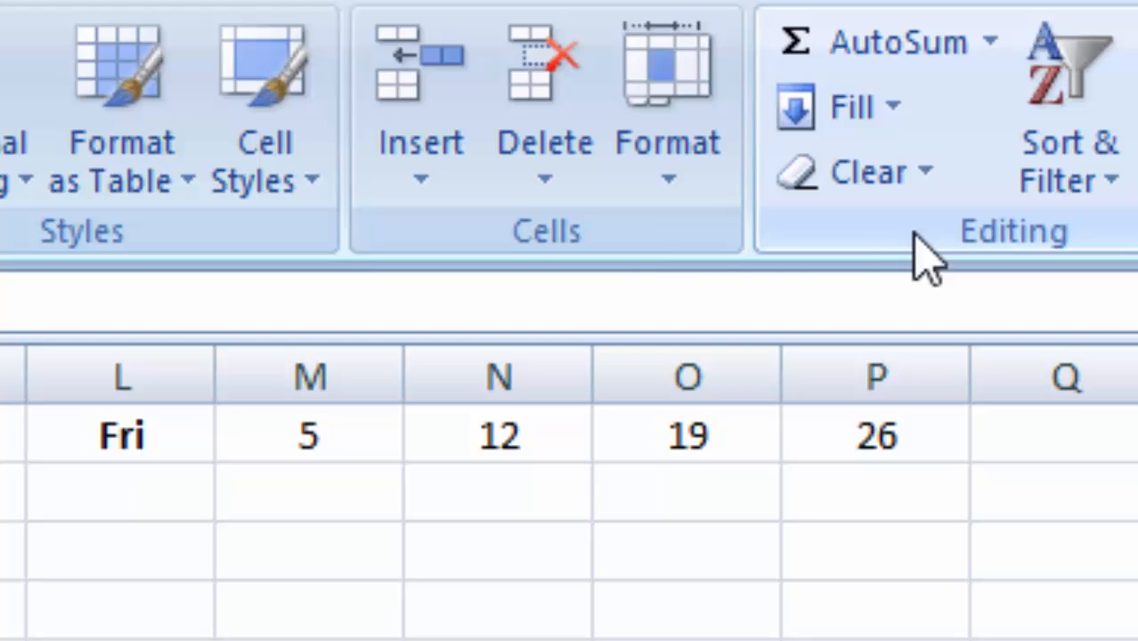
click(665, 178)
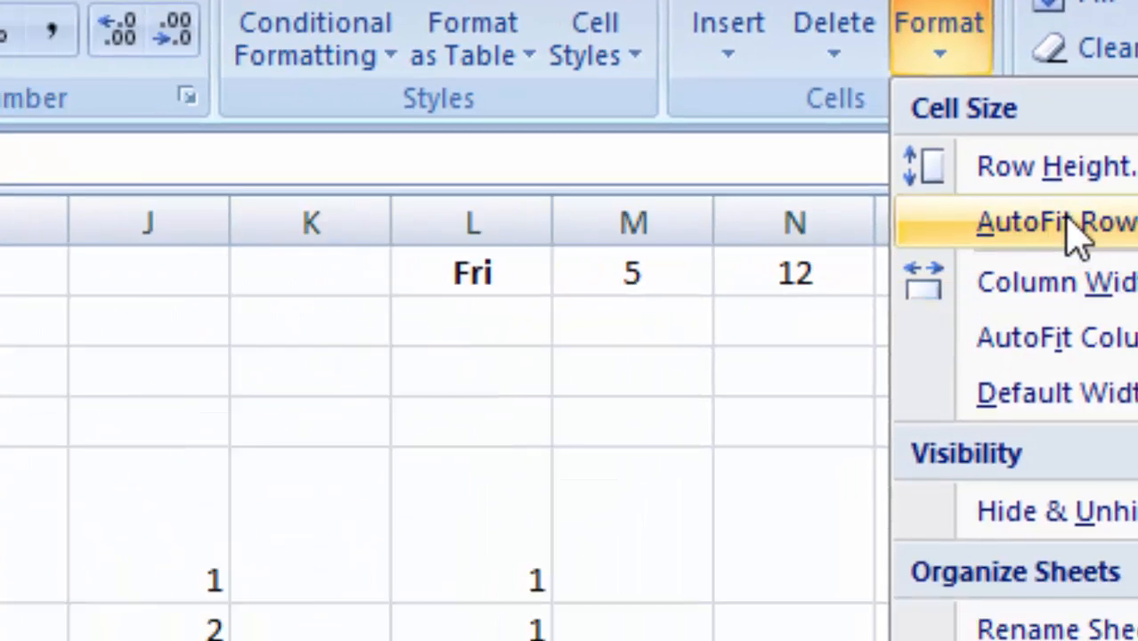
click(793, 376)
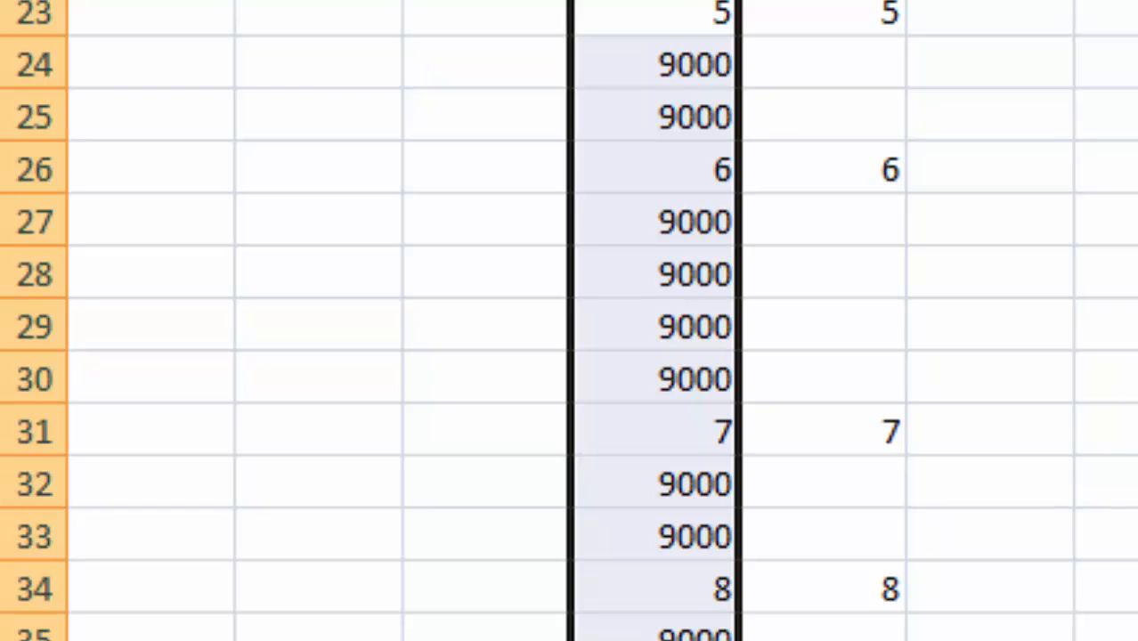
key(Up)
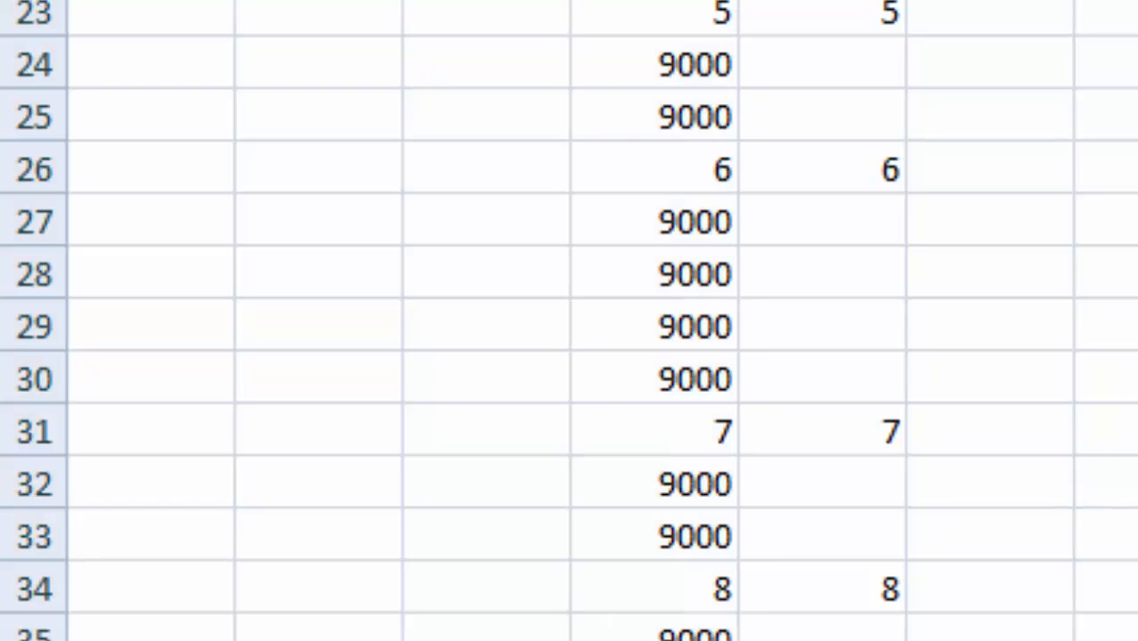
key(ctrl+shift+Down)
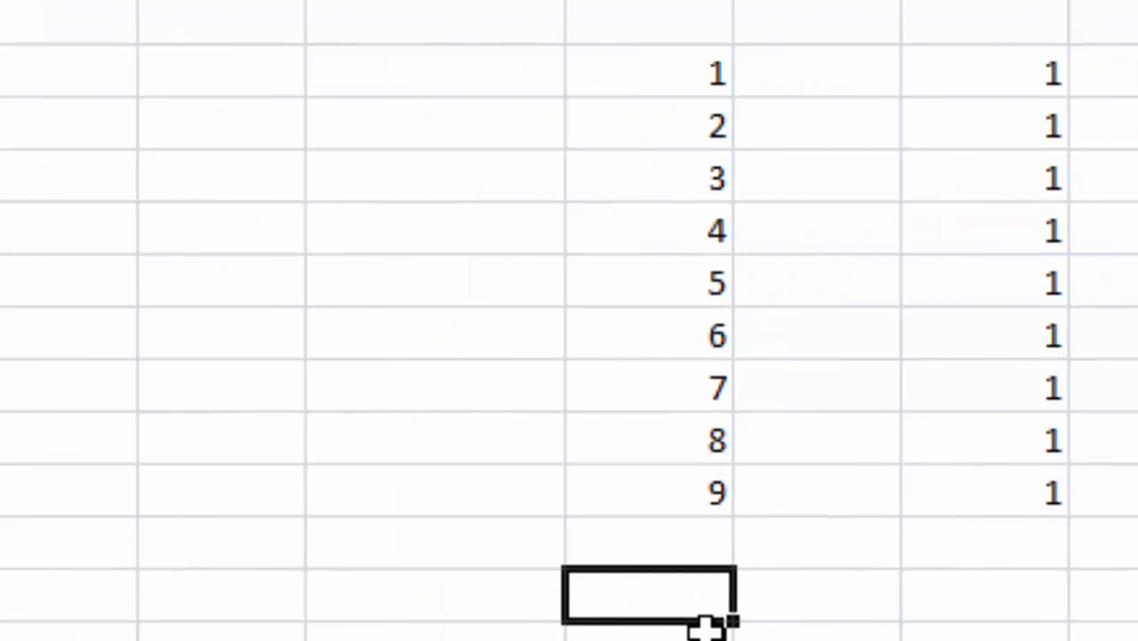
Step: AutoSum the numbers 1 to 9 in column J into the cell directly below them
drag(728, 77, 735, 495)
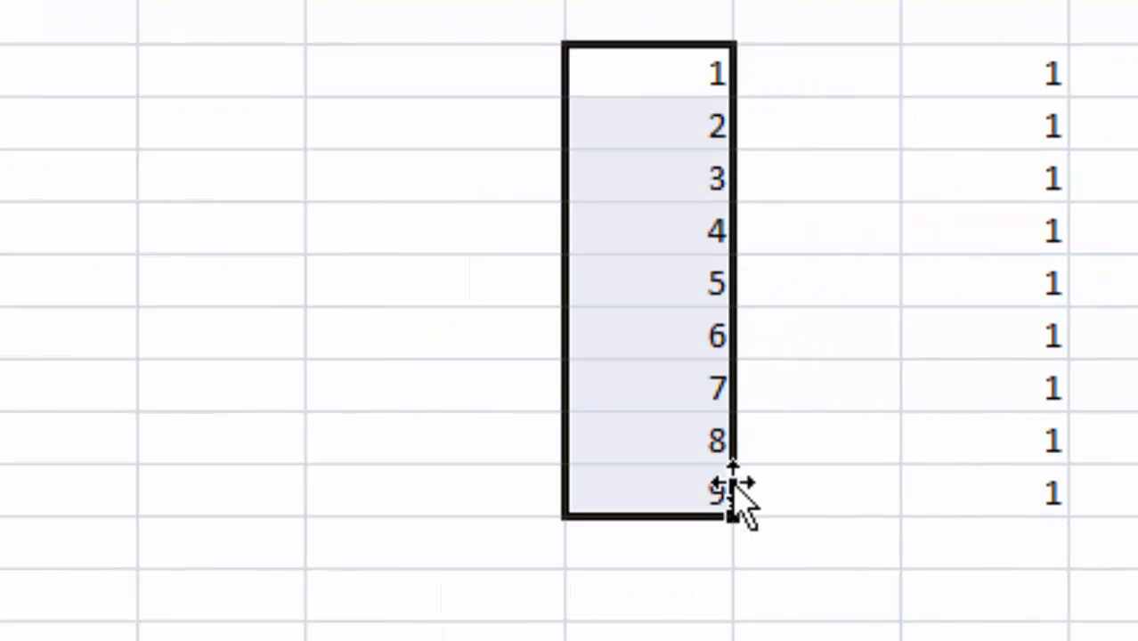
click(766, 599)
click(691, 548)
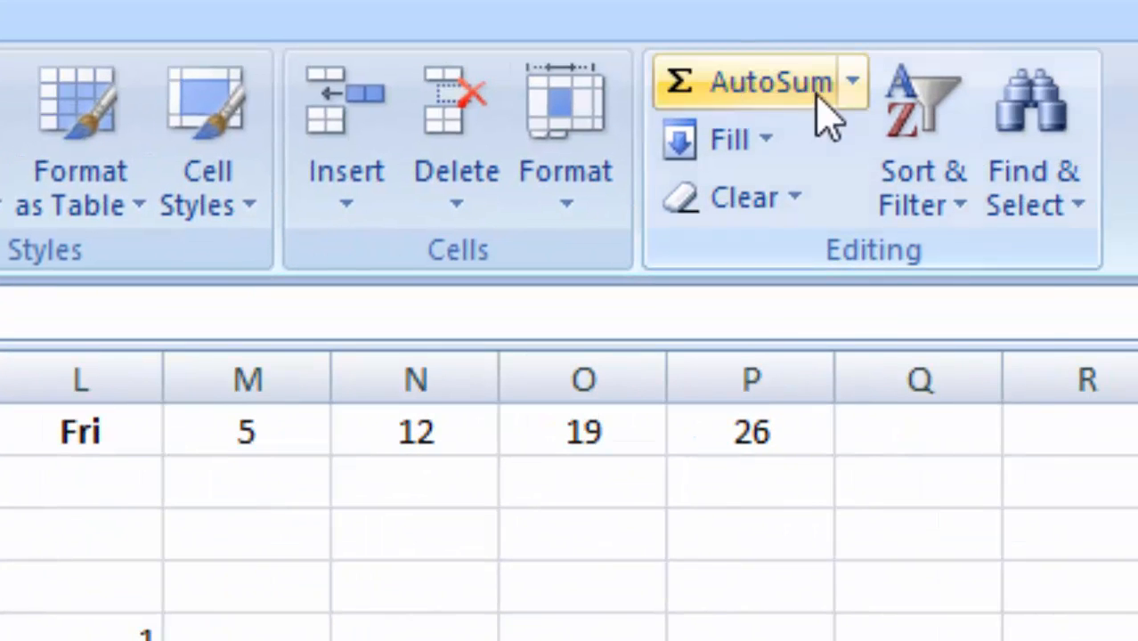
click(882, 63)
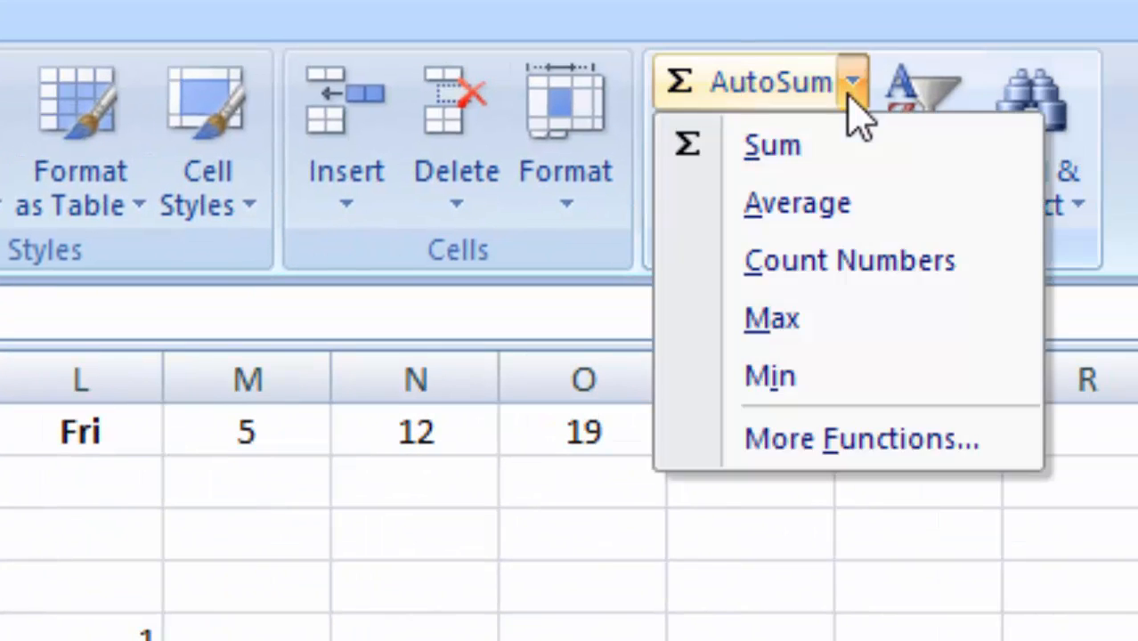
click(846, 138)
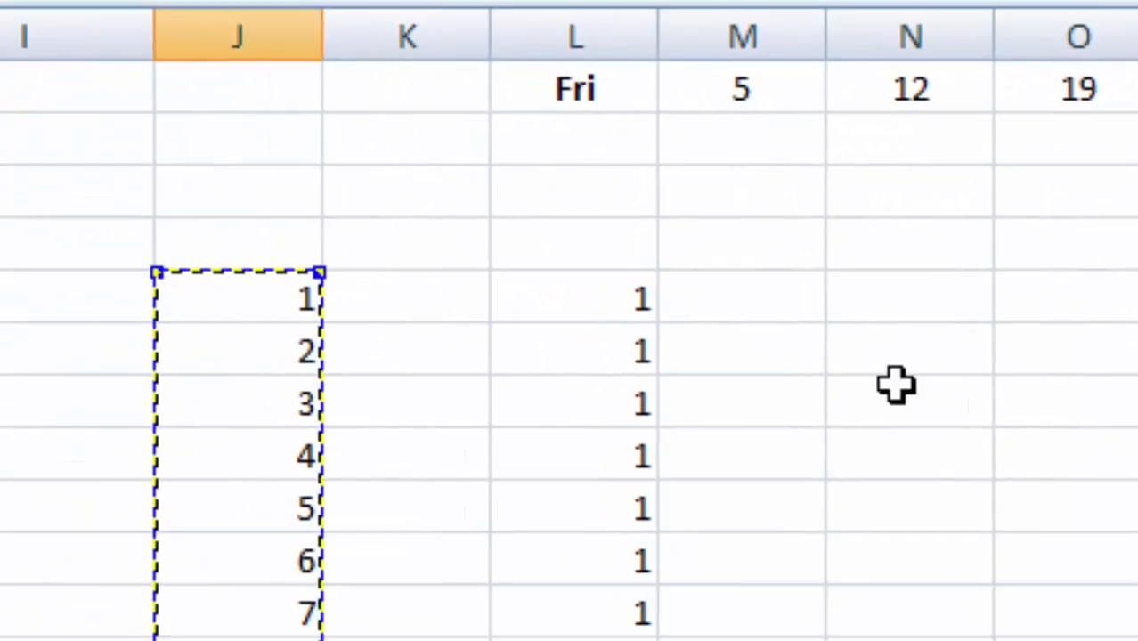
key(Return)
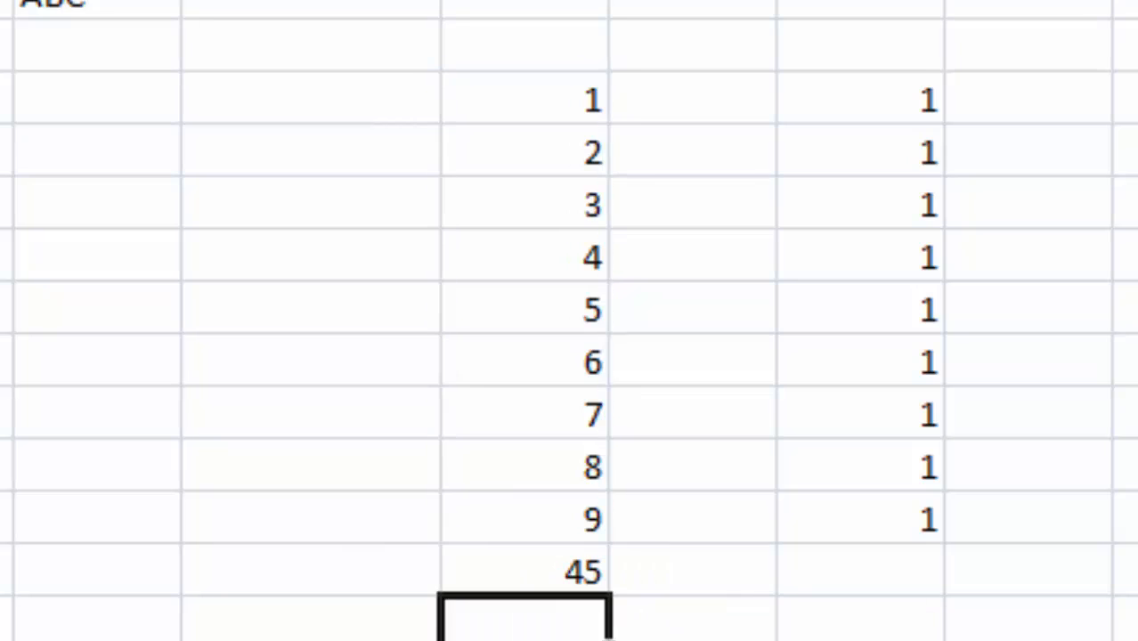
key(Down)
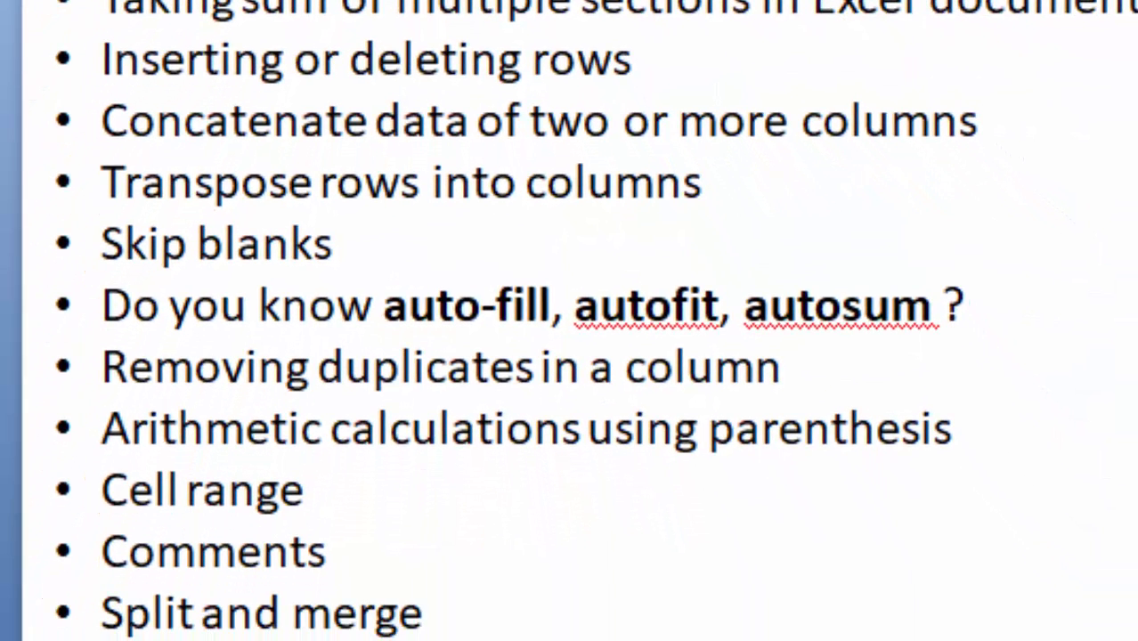
Step: Switch back to the Excel worksheet and enter IRAN, PAK, CHINA and INDIA down column O, starting in the row of the first 1
key(alt+Tab)
key(Tab)
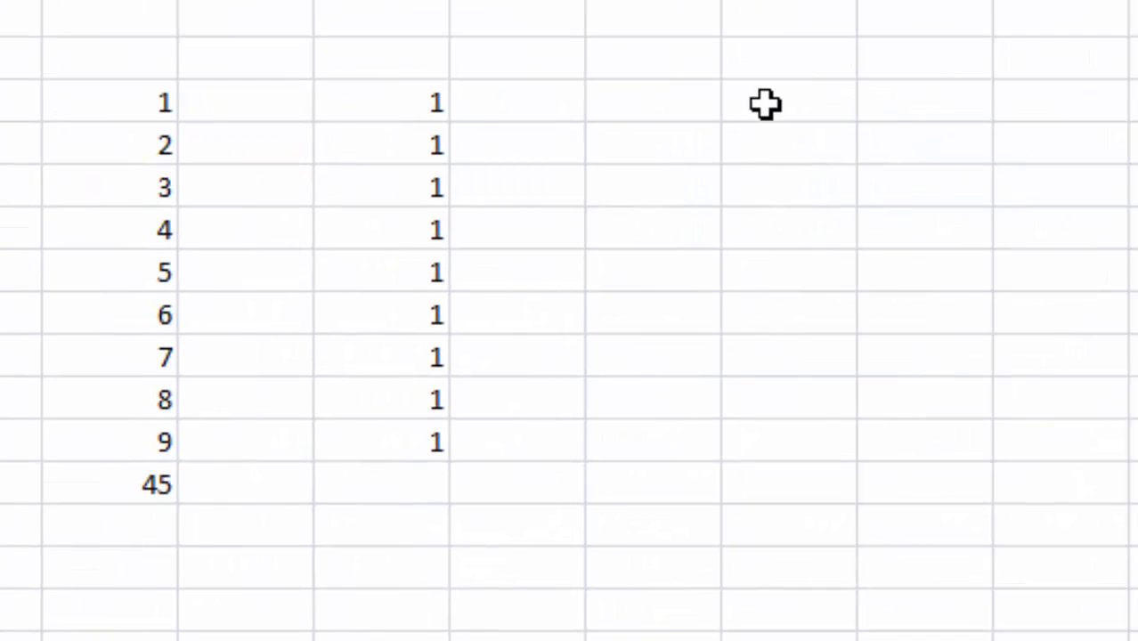
click(762, 120)
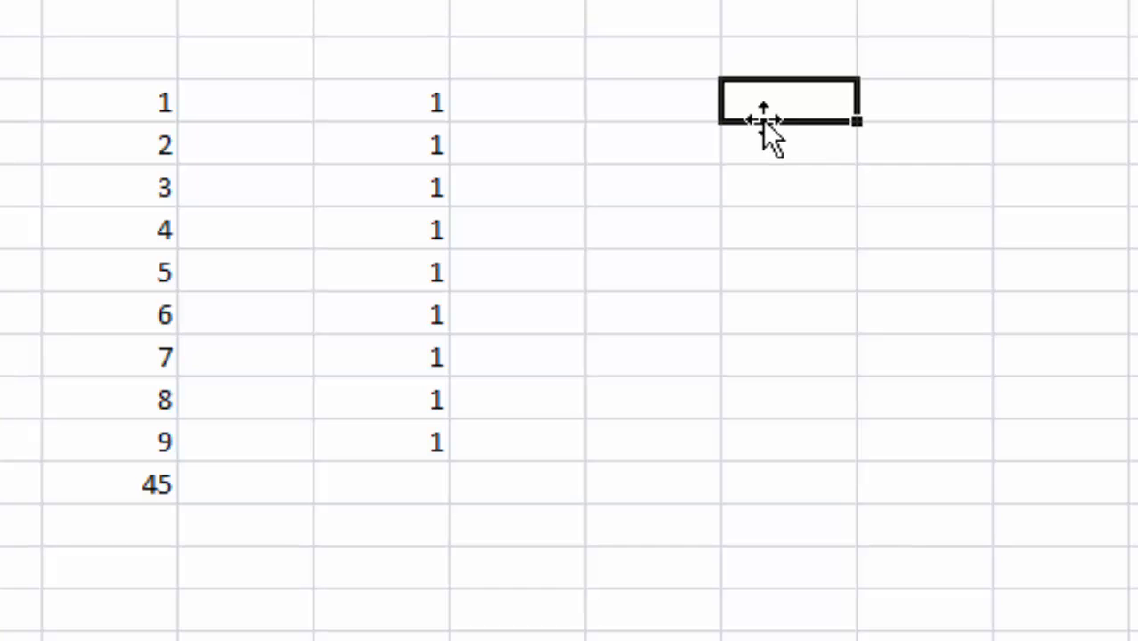
text(IRAN)
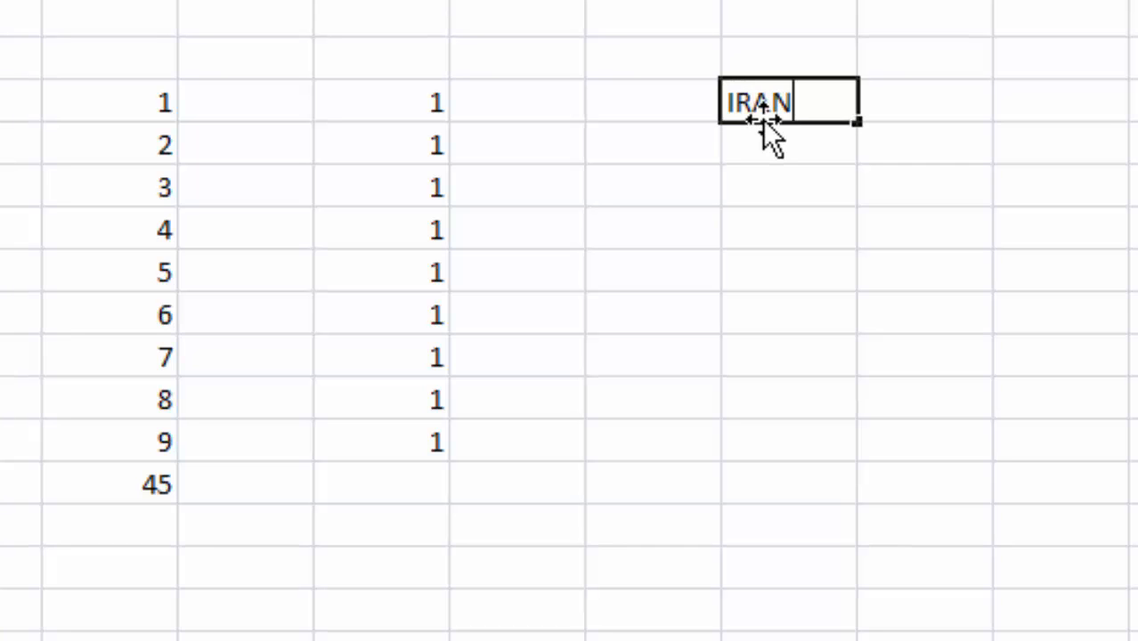
key(Return)
text(PAK)
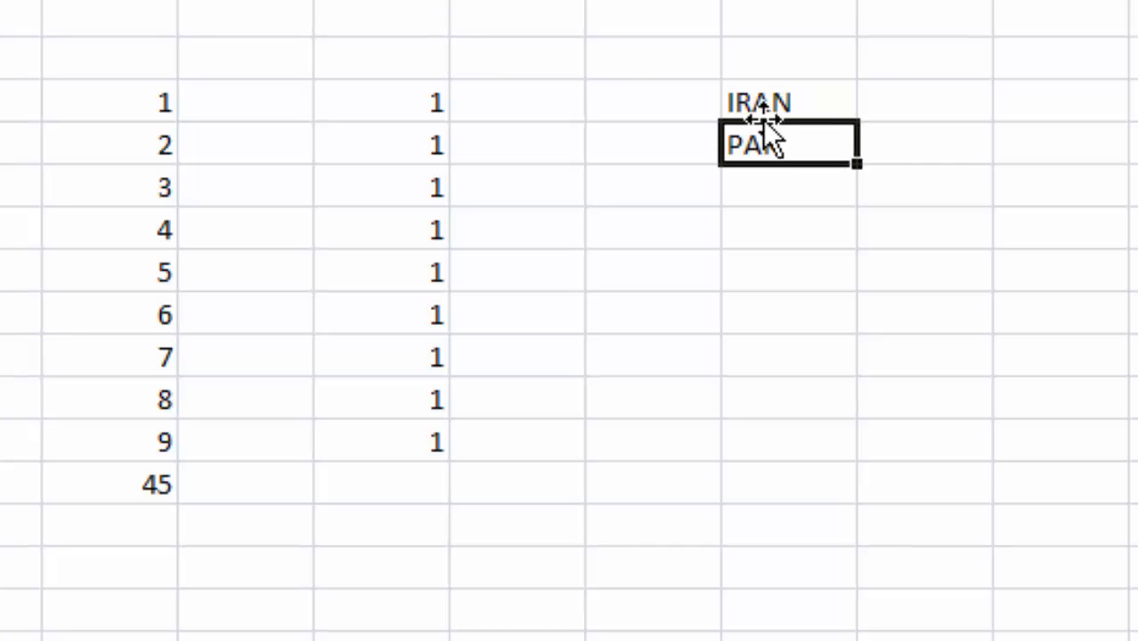
key(Return)
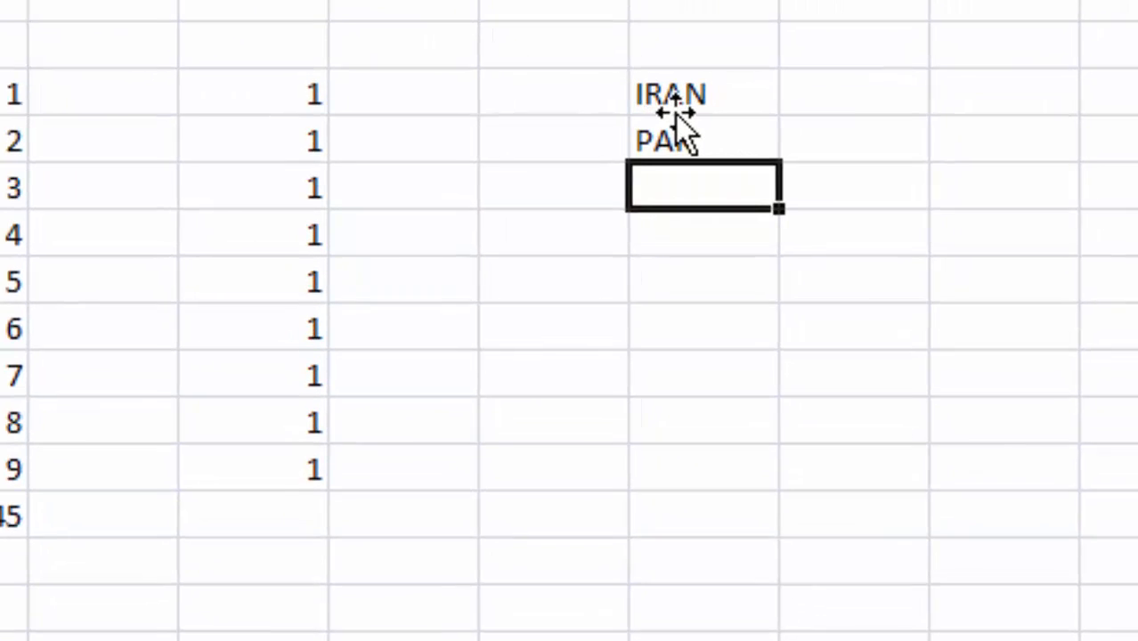
text(CHINA)
key(Return)
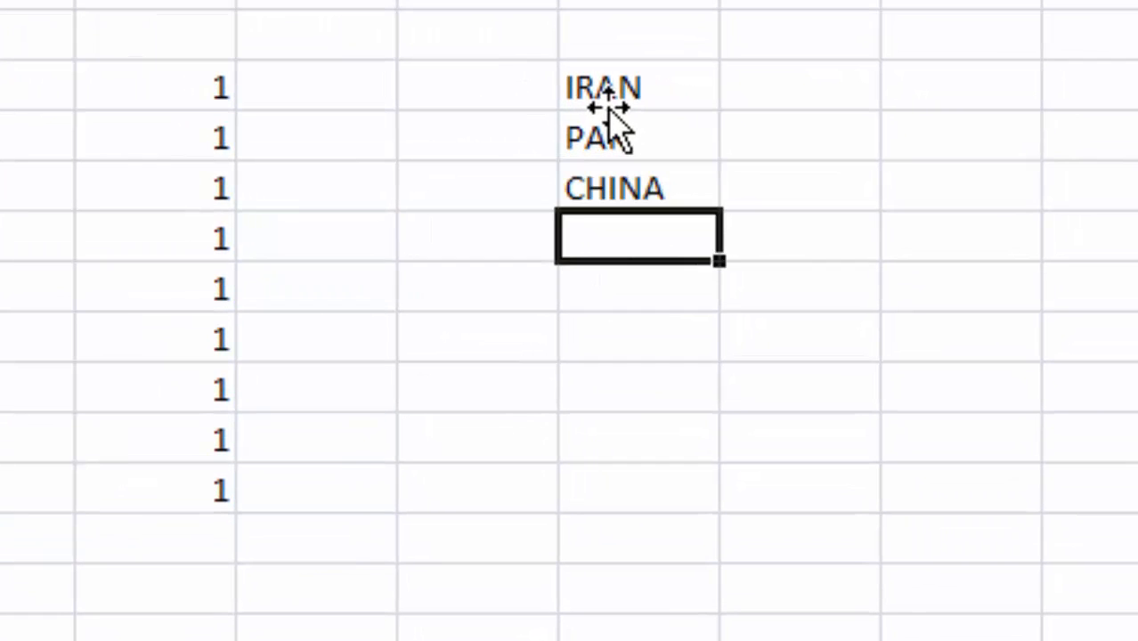
text(INDIA)
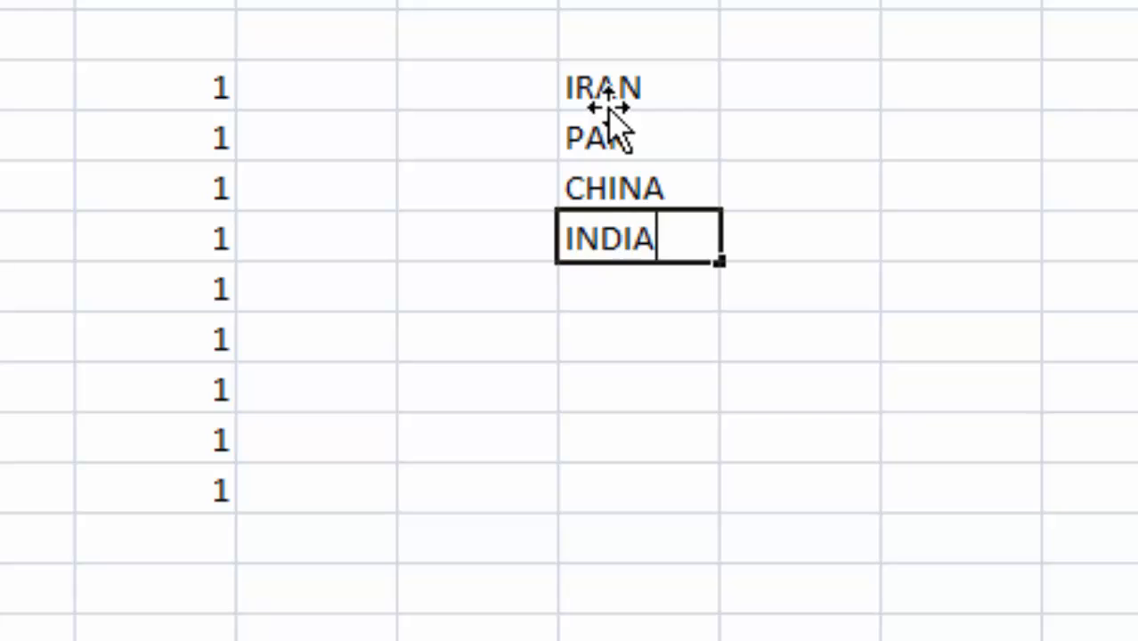
key(Return)
Step: Continue the country list in column O with CHINA, CHINA, SYRIA and BHUTTAN
text(CHINA)
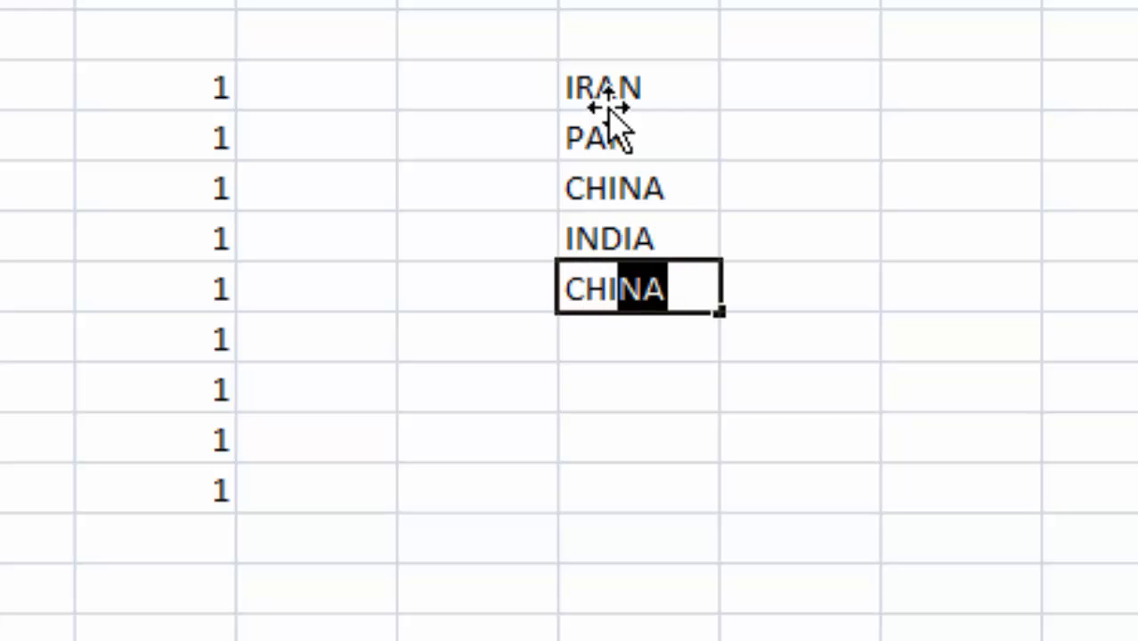
key(Return)
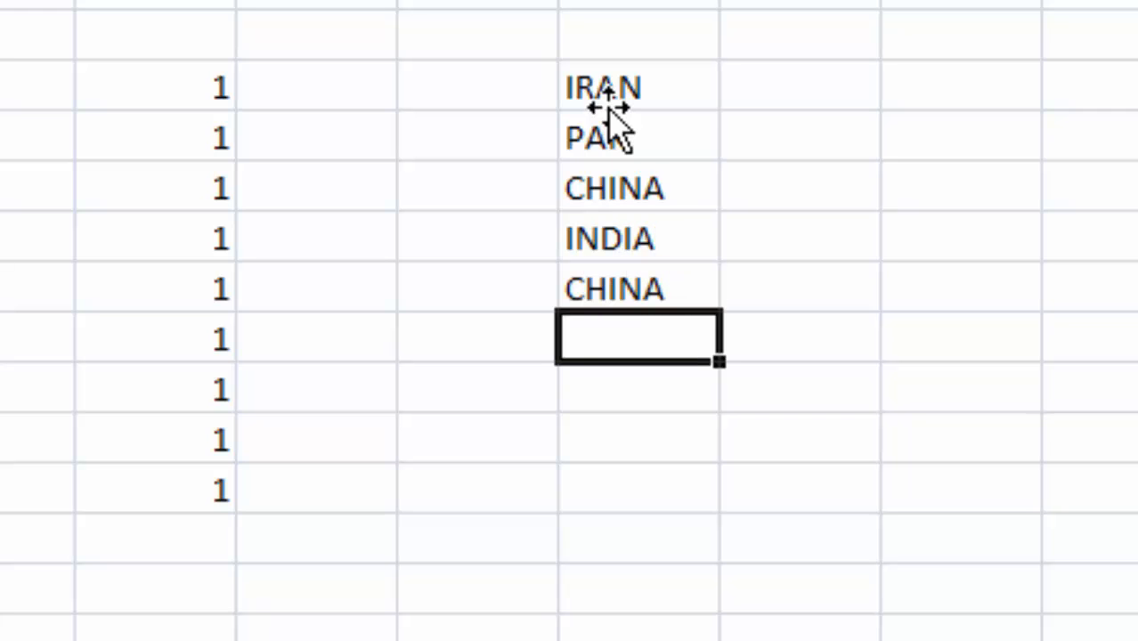
text(C)
key(Return)
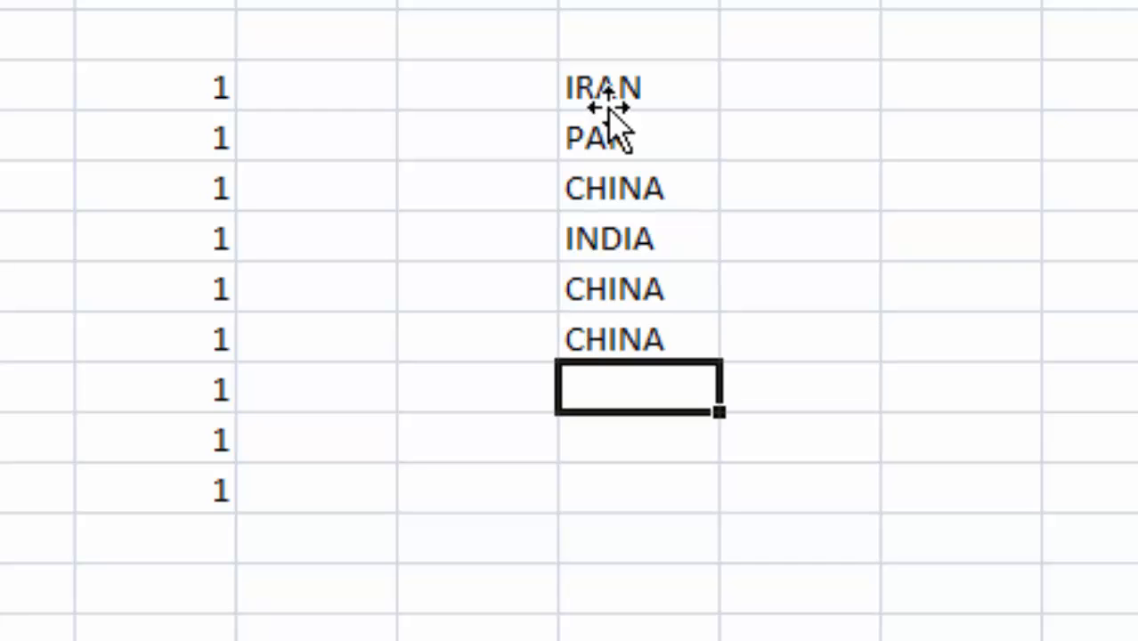
text(SYRIA)
key(ctrl+Return)
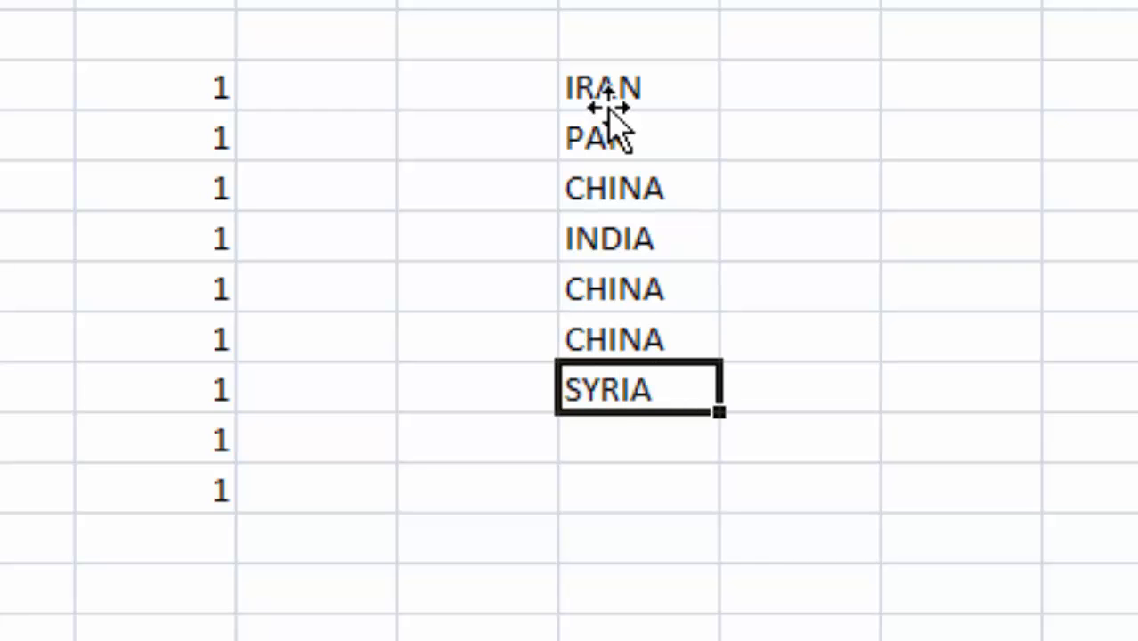
key(Return)
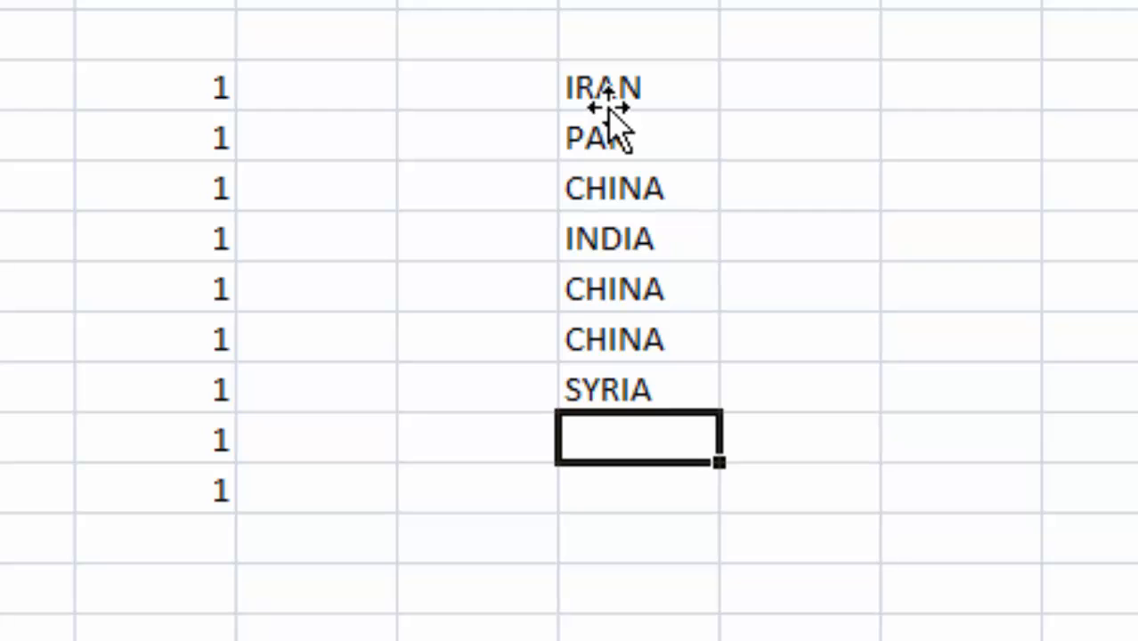
text(BHUTT)
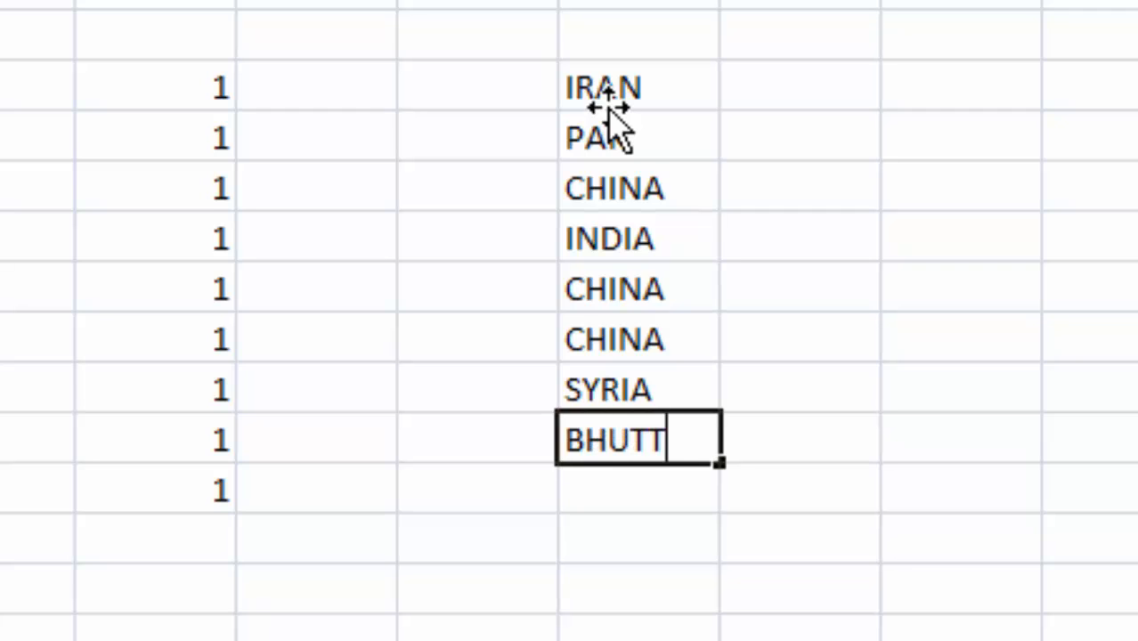
text(AN)
click(706, 638)
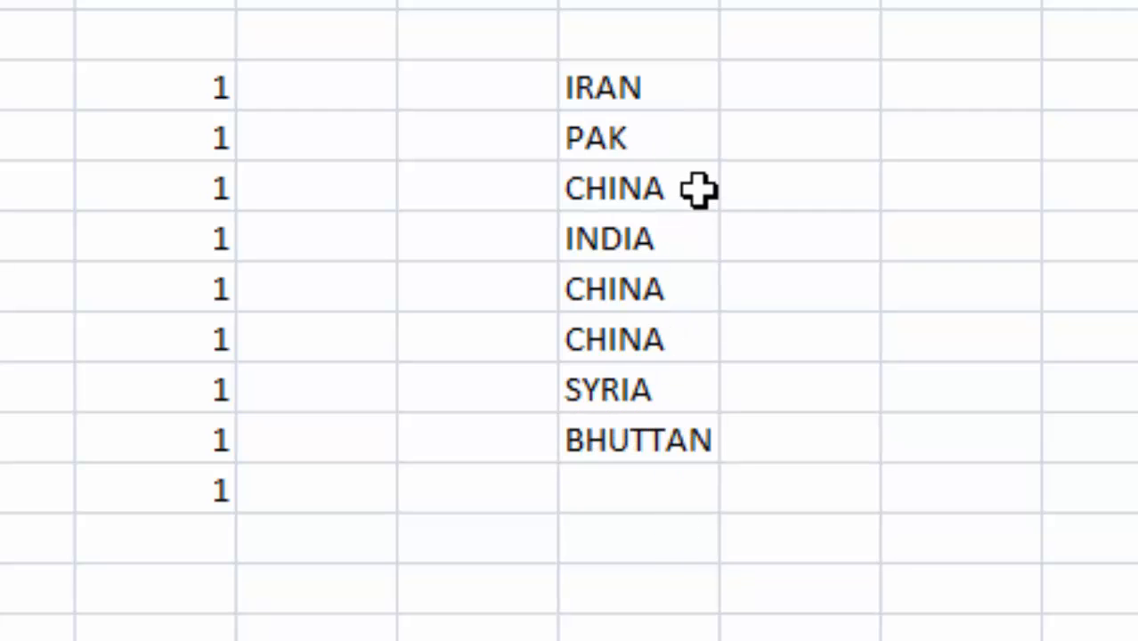
Step: Remove the duplicate values from the country list in column O, treating the data as having no headers
drag(629, 89, 630, 450)
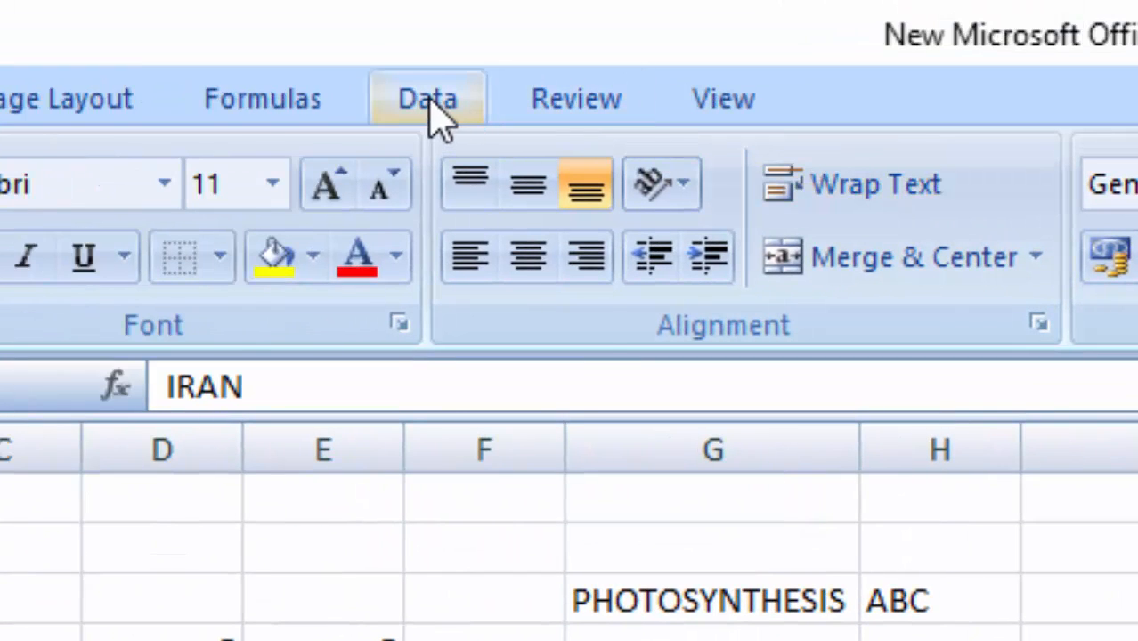
click(432, 113)
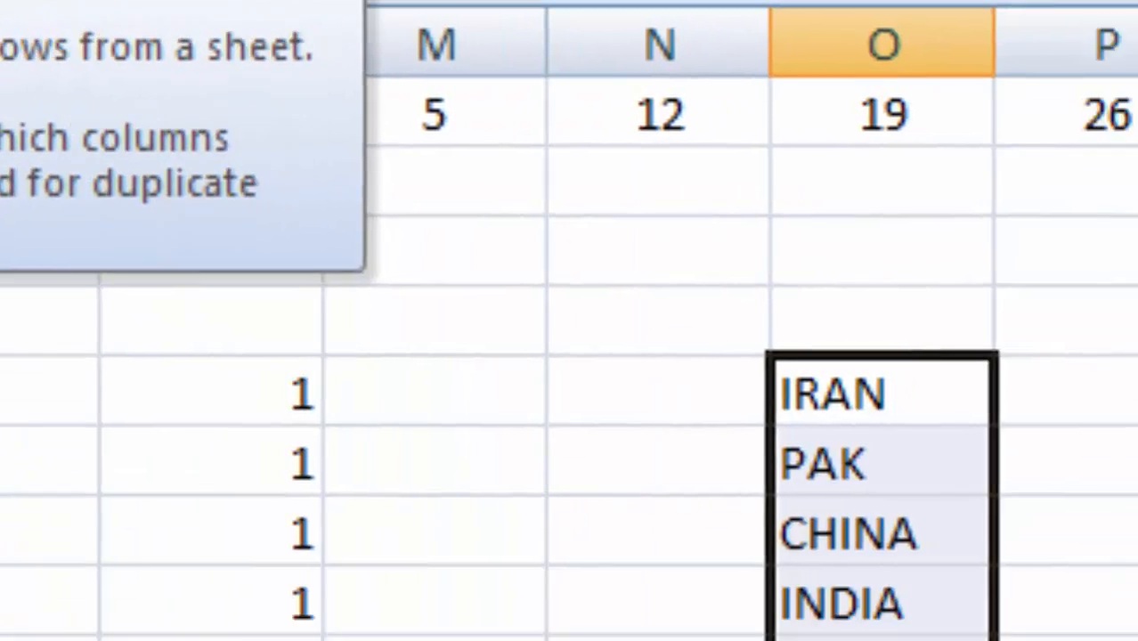
click(2, 2)
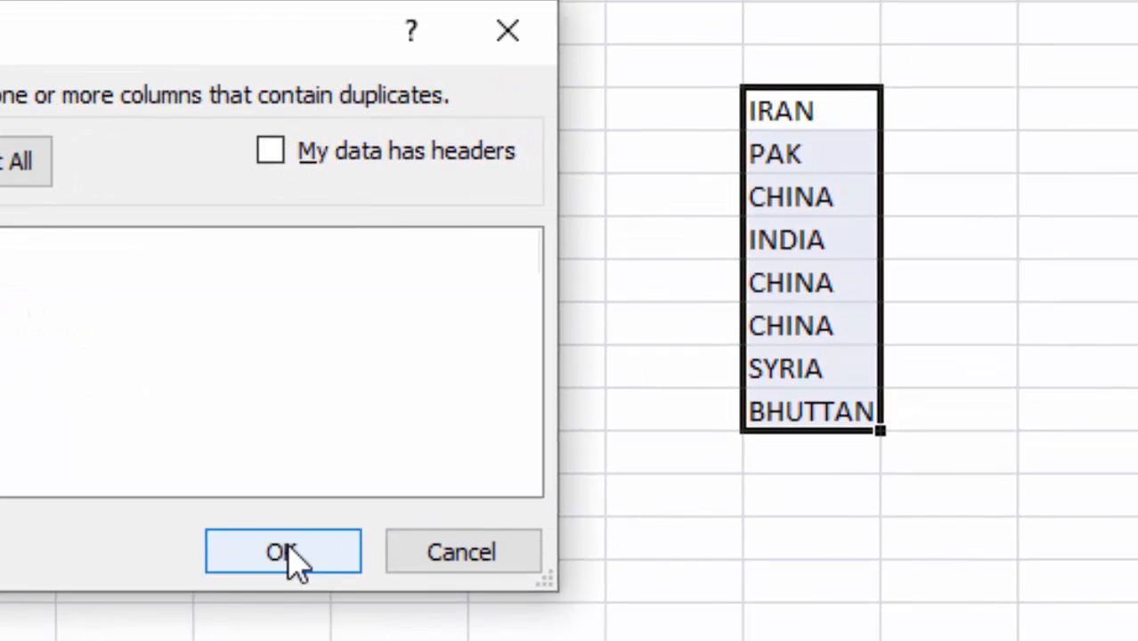
click(433, 569)
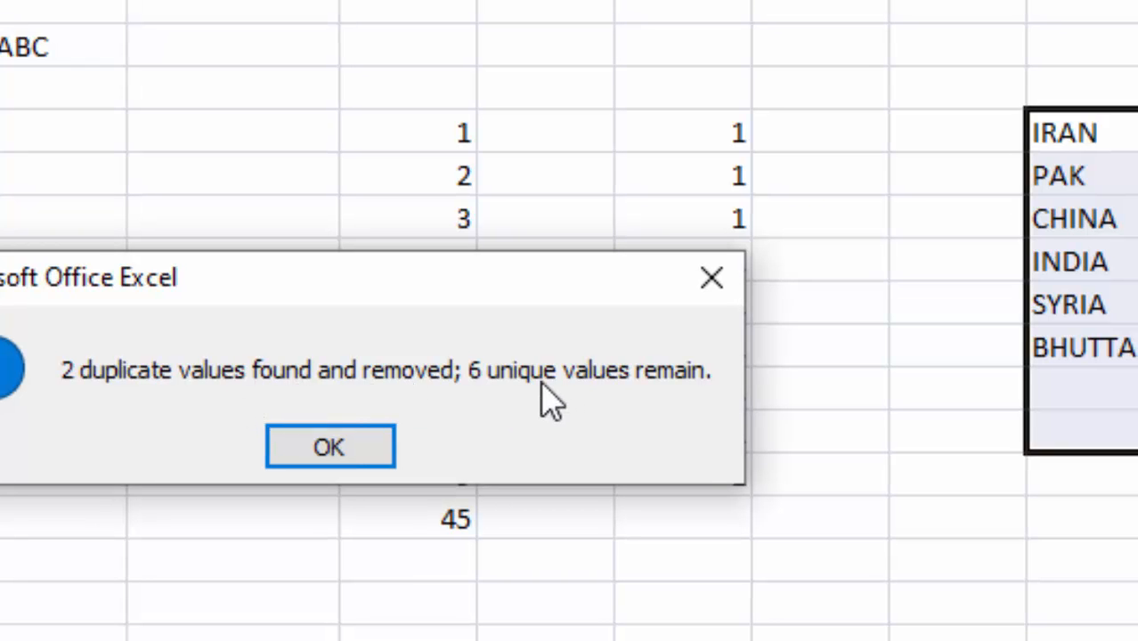
click(343, 454)
click(1105, 562)
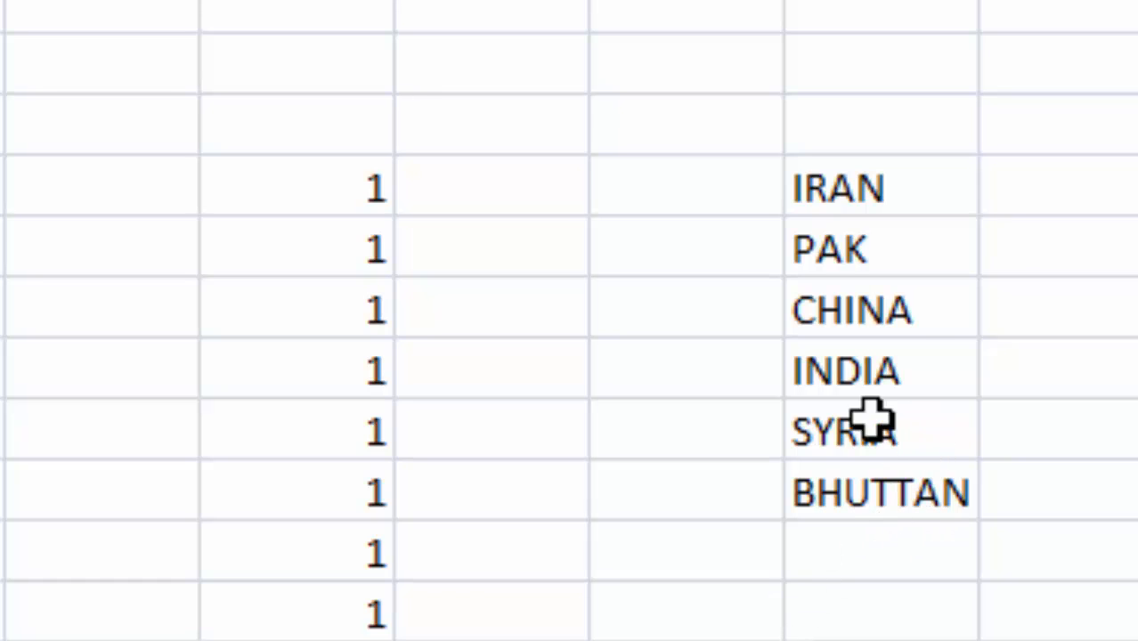
click(1077, 431)
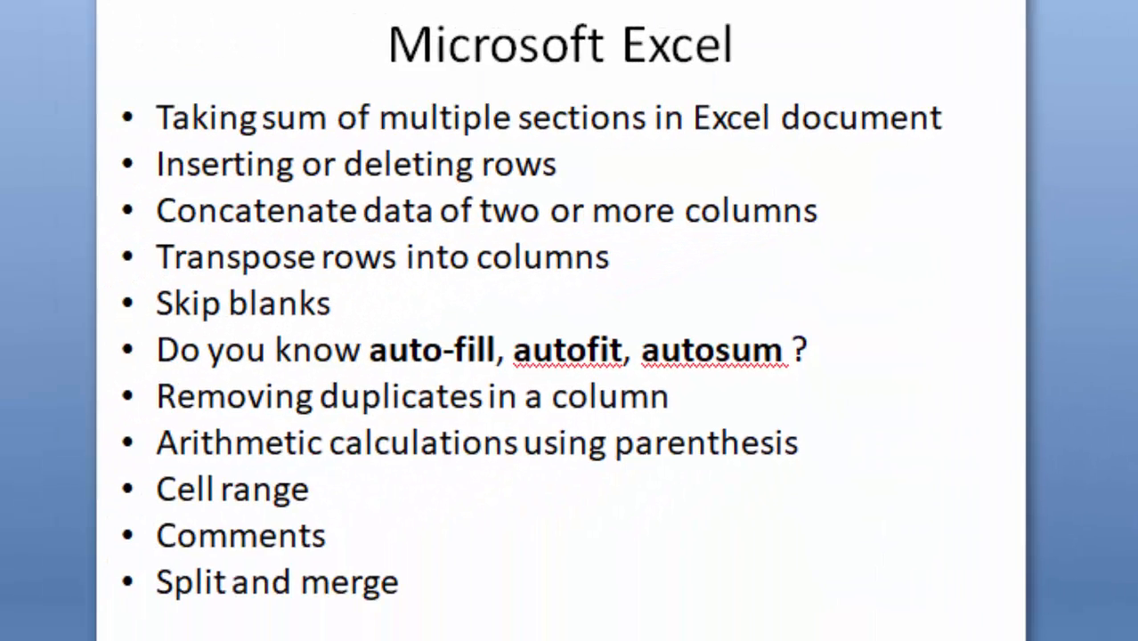
Step: Switch back to the Excel worksheet and clear the contents of the entire sheet
key(alt+Tab)
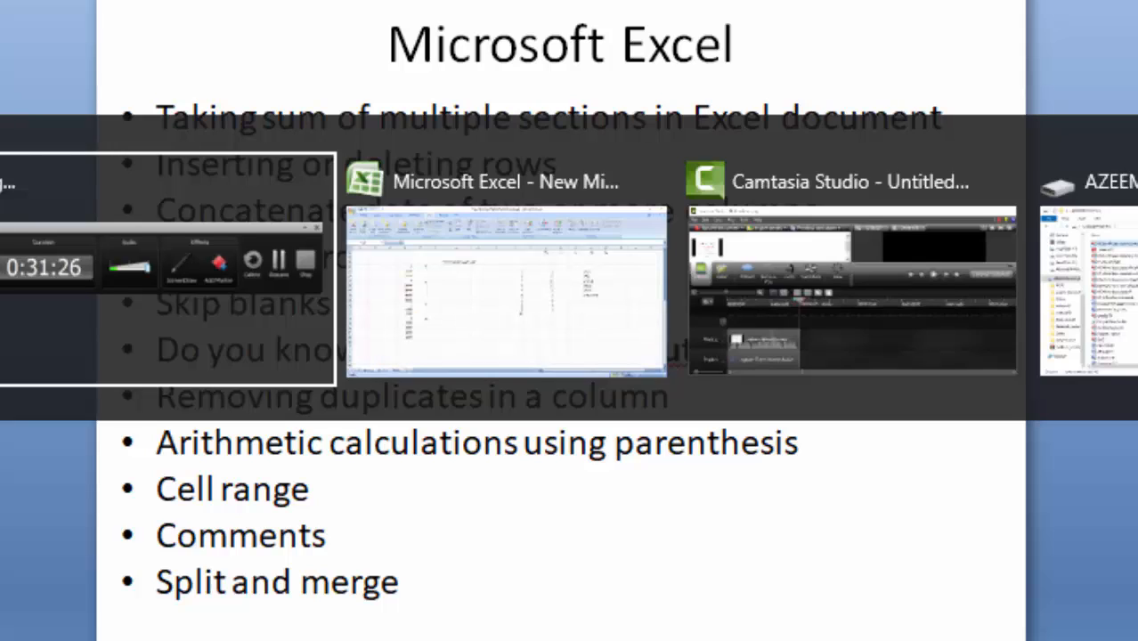
key(alt+Tab)
click(1038, 521)
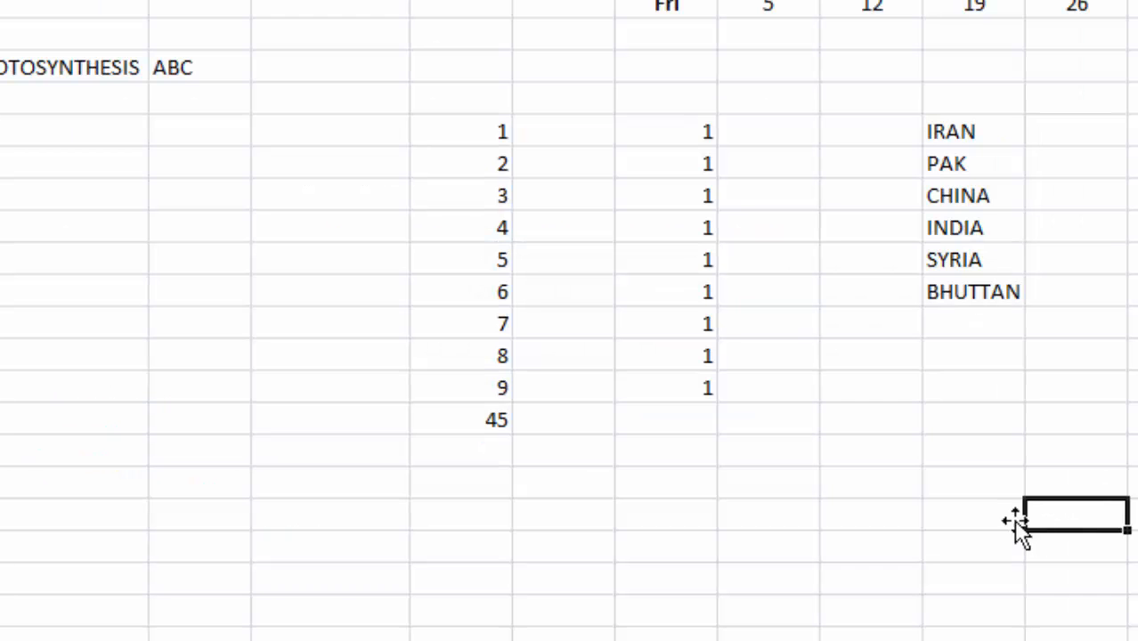
click(488, 423)
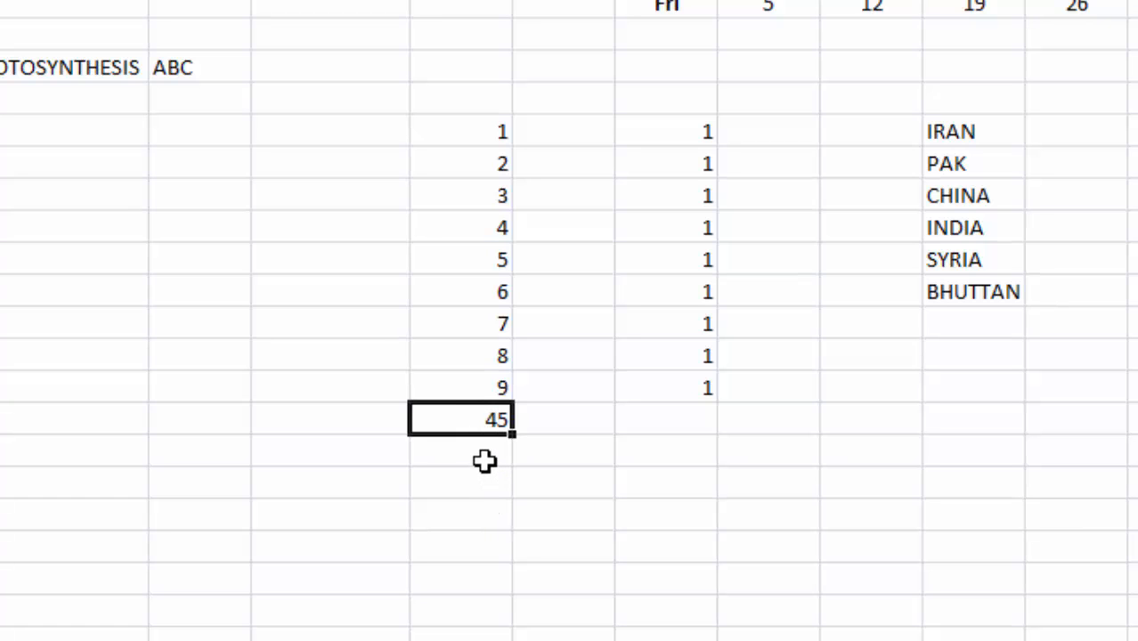
click(486, 462)
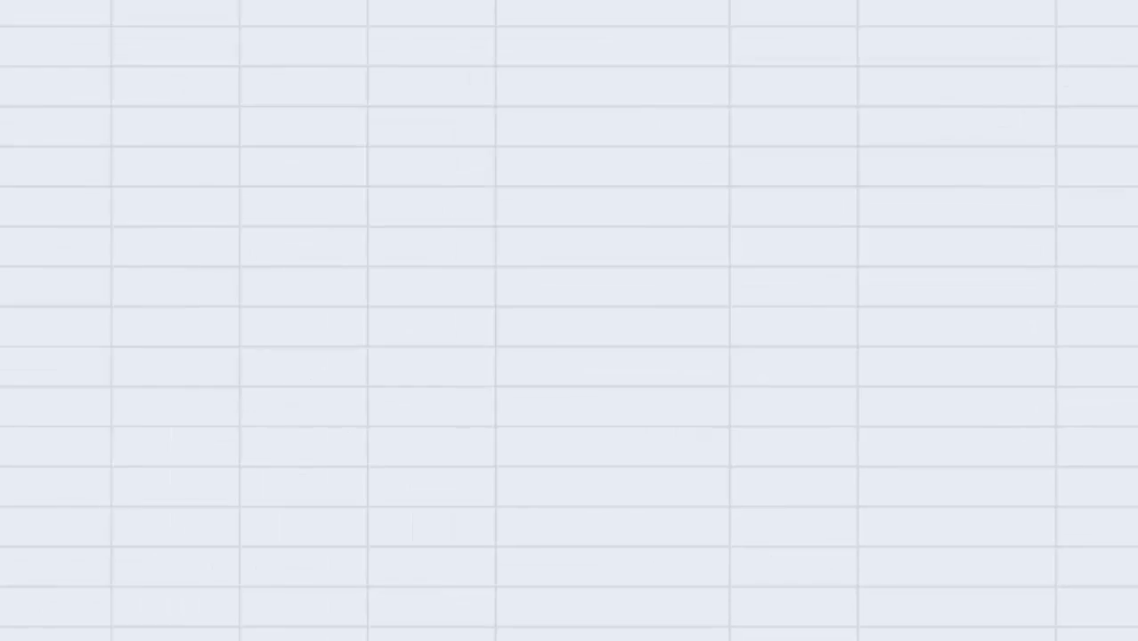
scroll(570, 356, up, 2)
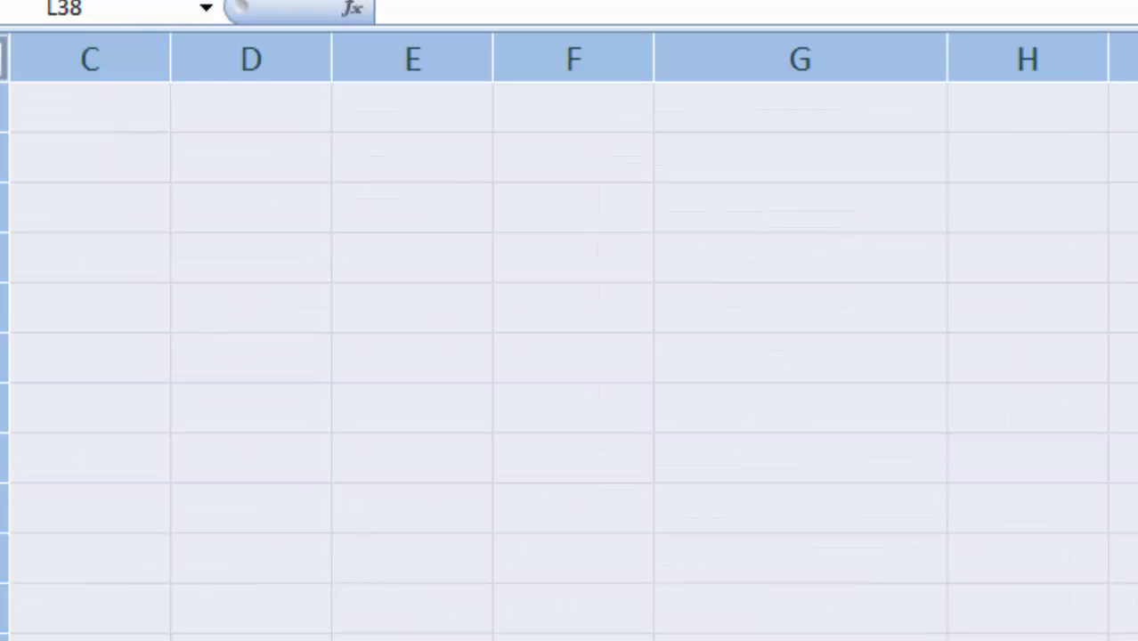
click(942, 514)
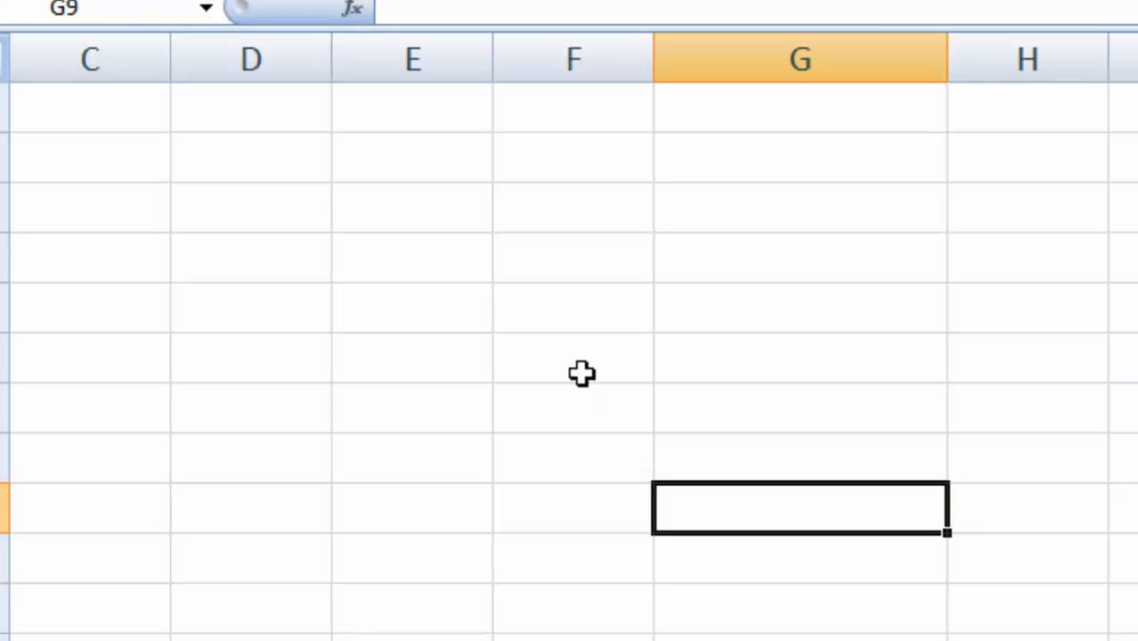
Step: Enter 2, 3 and 4 in cells F5, G5 and H5, and narrow column G to about the width of its neighbours
click(564, 309)
text(2)
key(Tab)
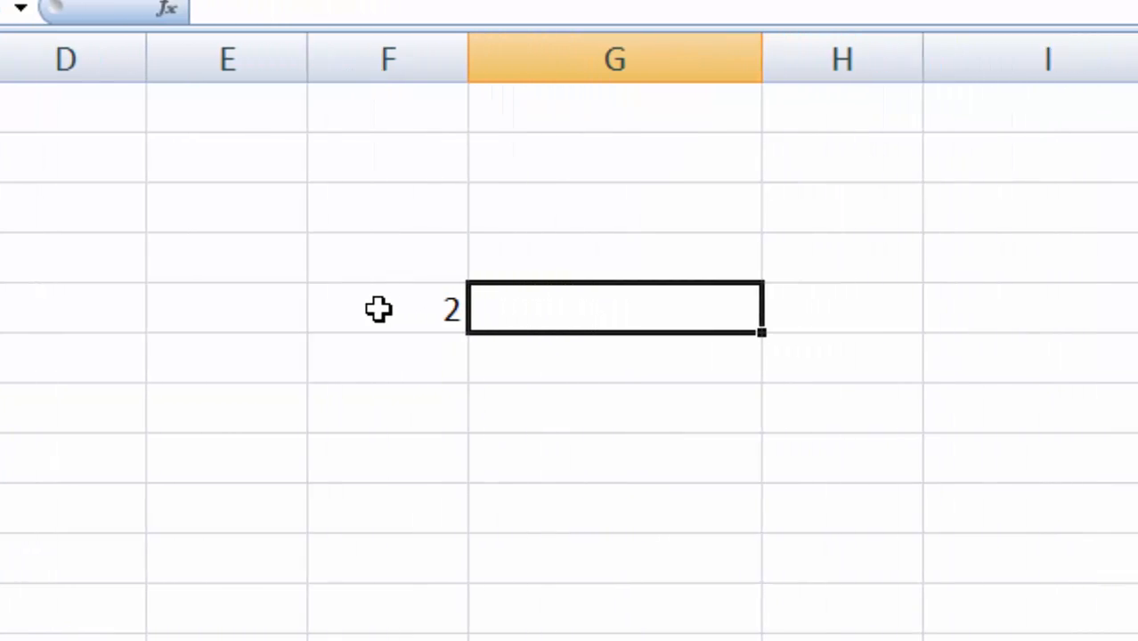
text(3)
key(Tab)
text(4)
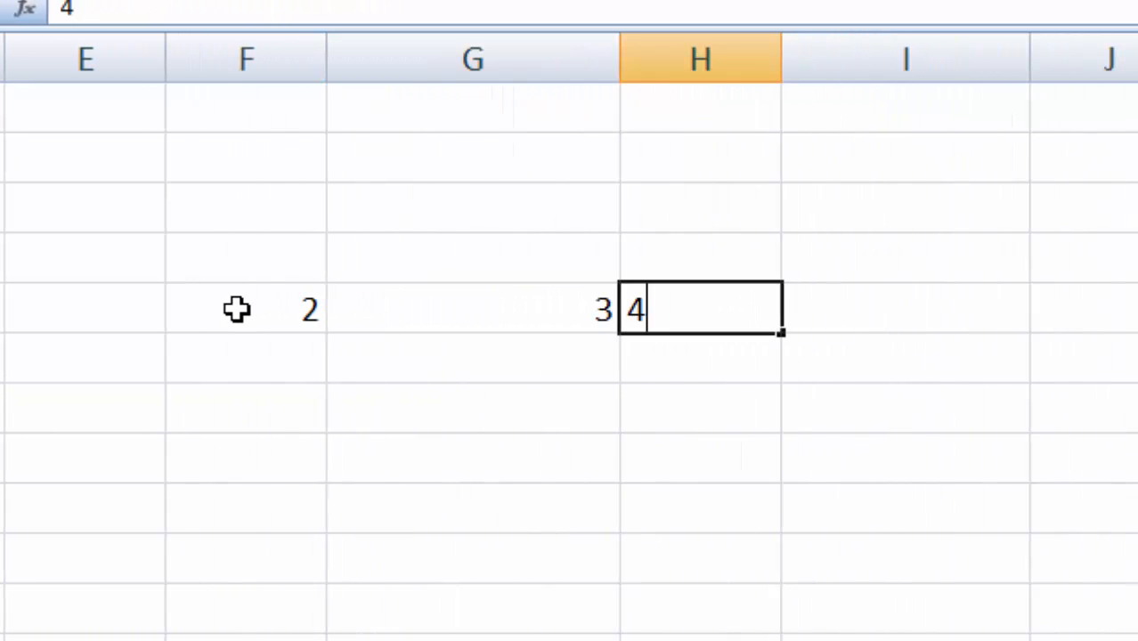
key(Tab)
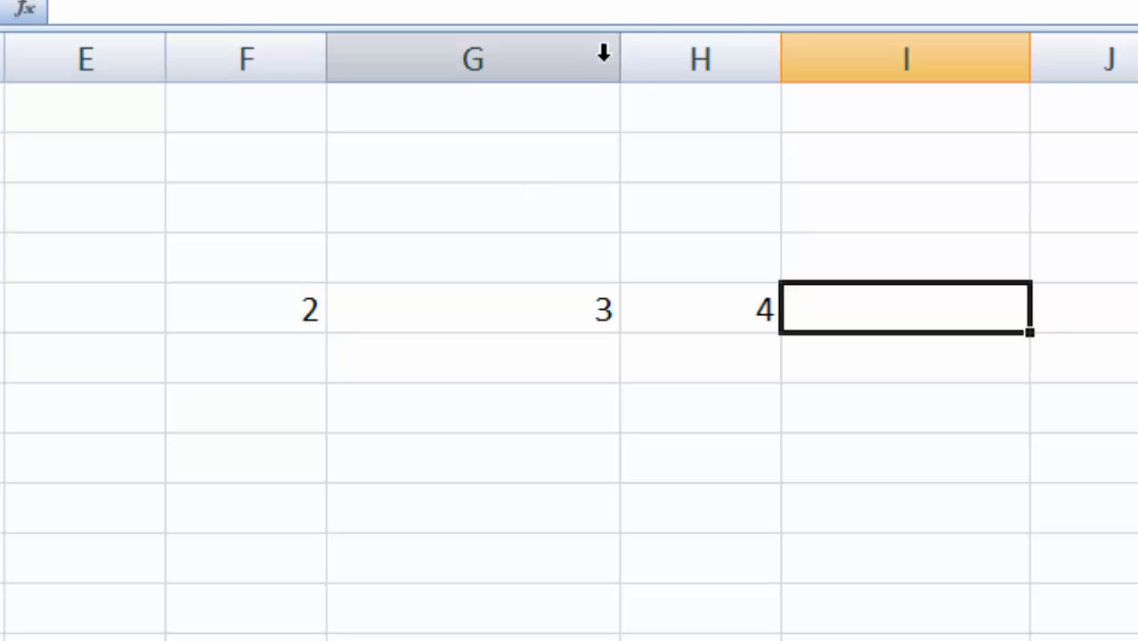
drag(618, 55, 496, 51)
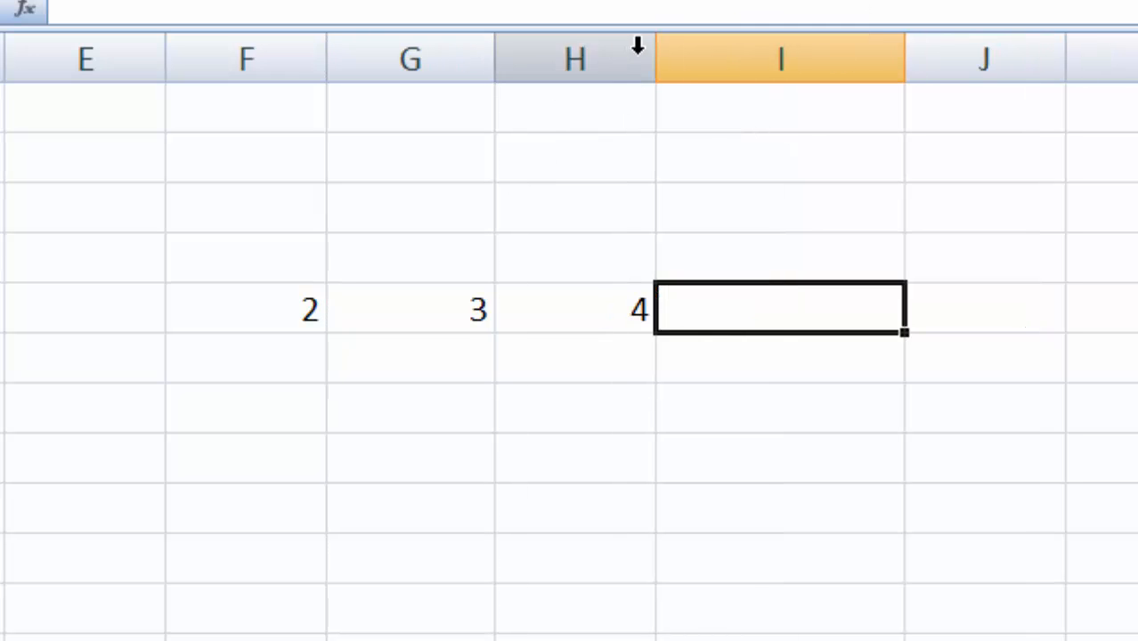
Step: Enter the formula =F5+G5*H5 in cell I5
click(1101, 353)
click(848, 308)
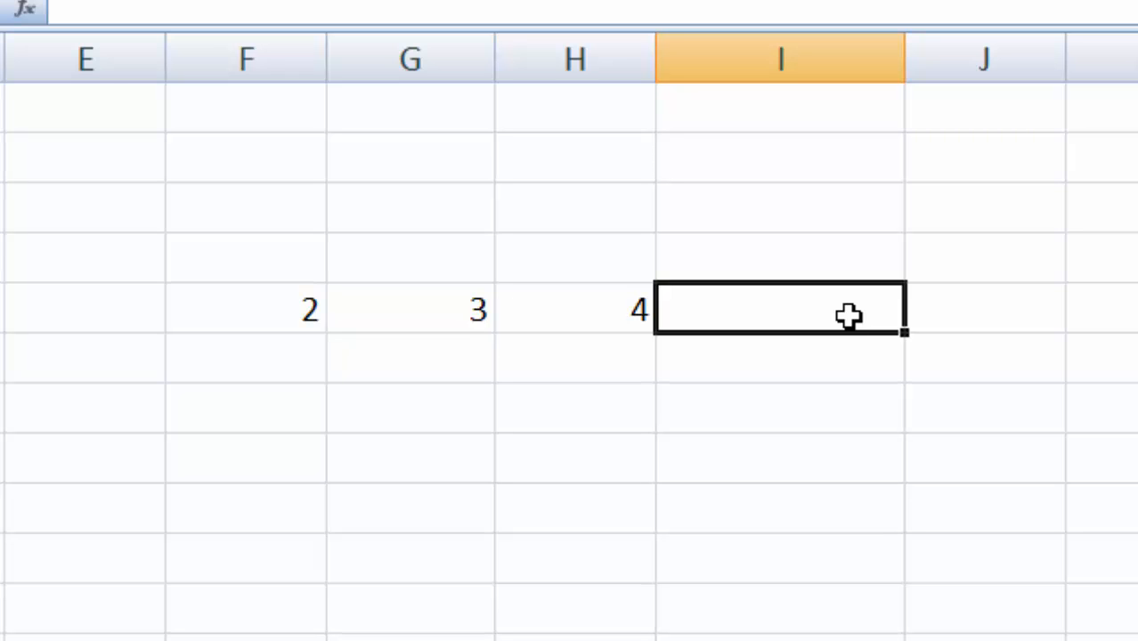
click(1131, 534)
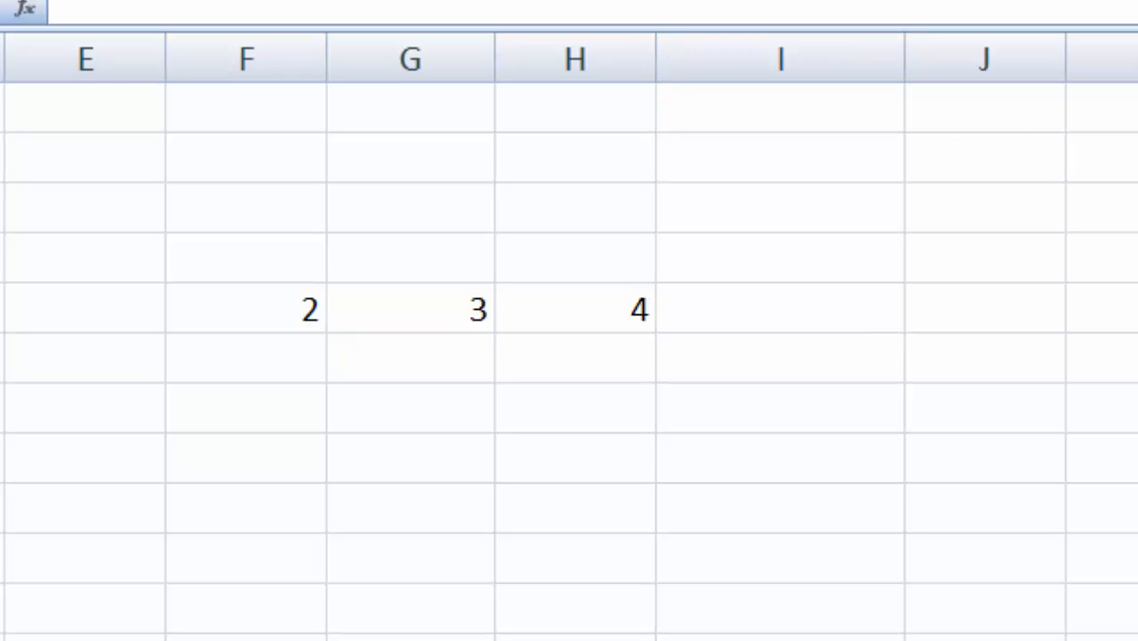
click(845, 308)
text(=)
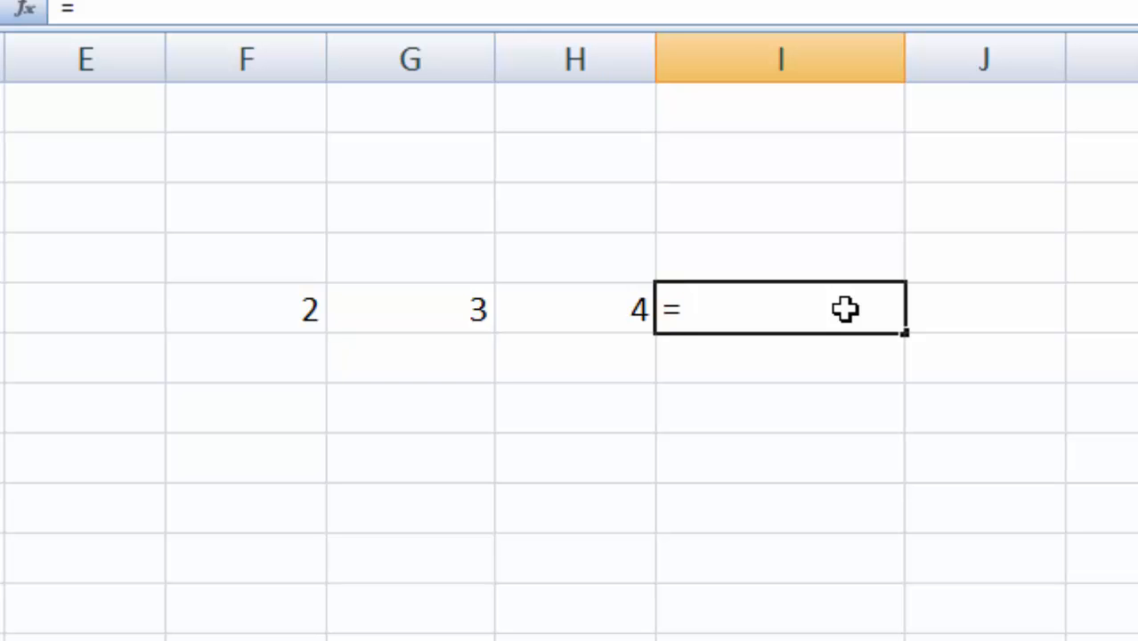
text(f)
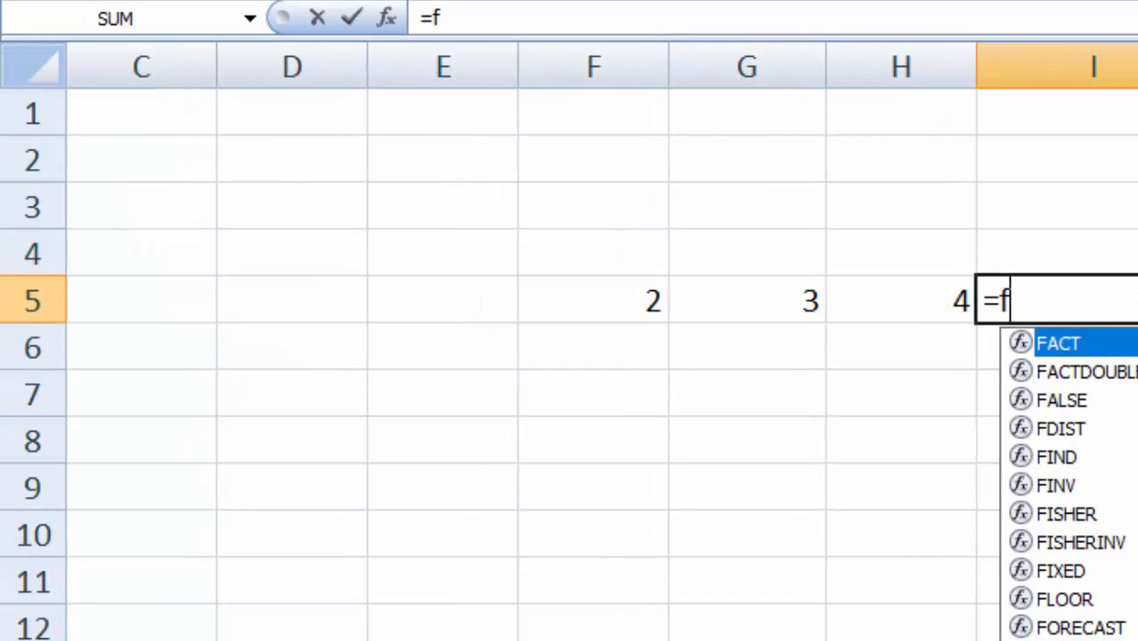
key(BackSpace)
text(F5)
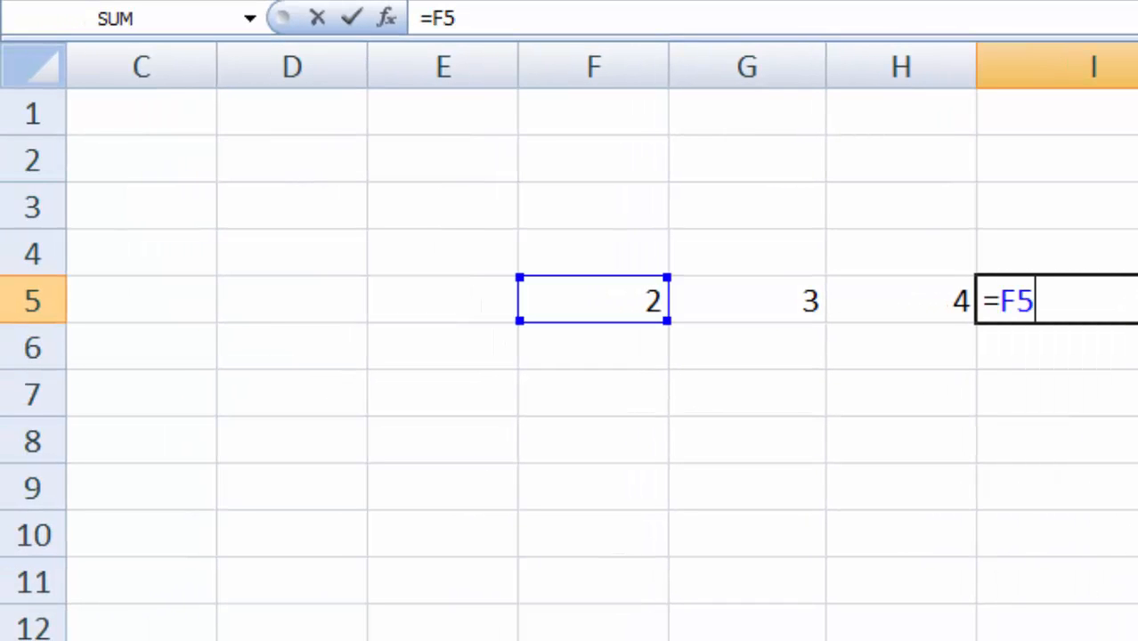
text(+G5)
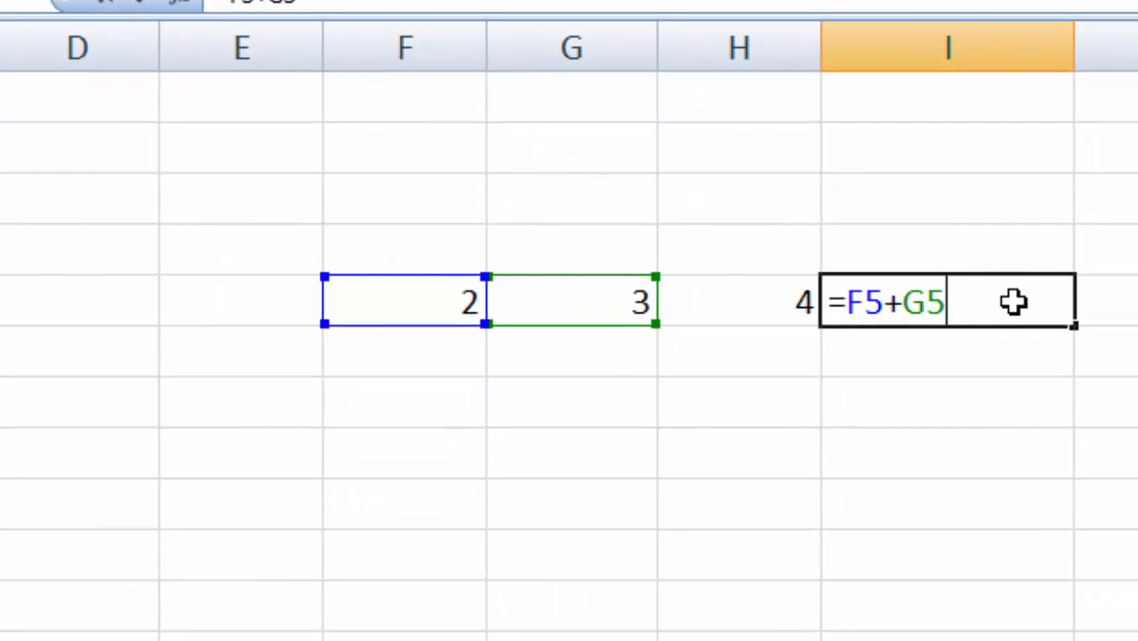
text(*H5)
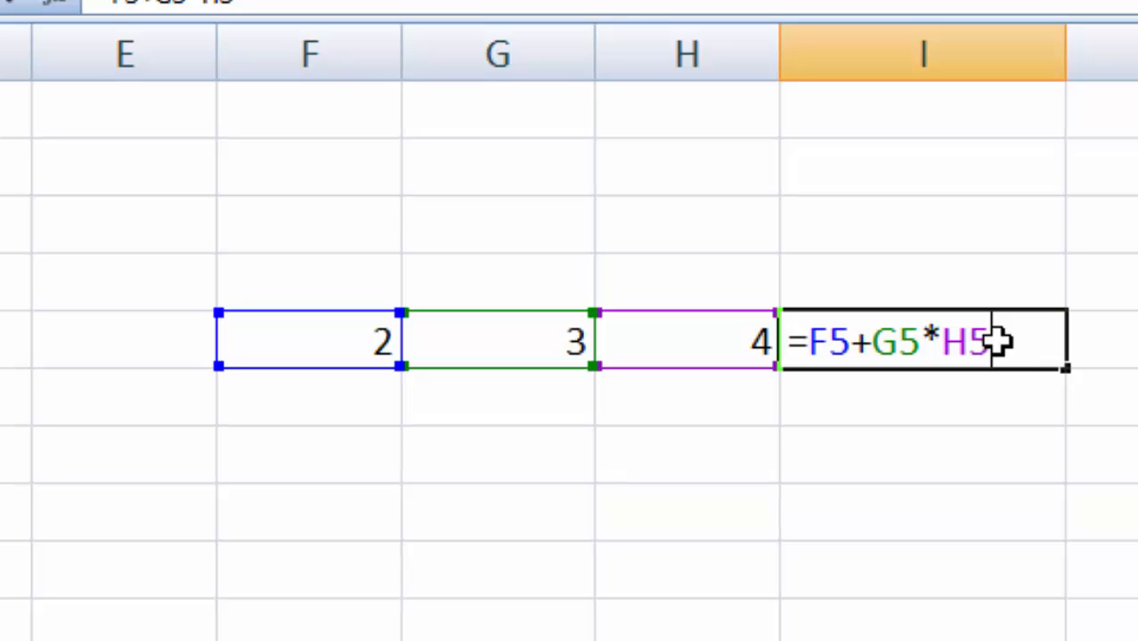
key(Return)
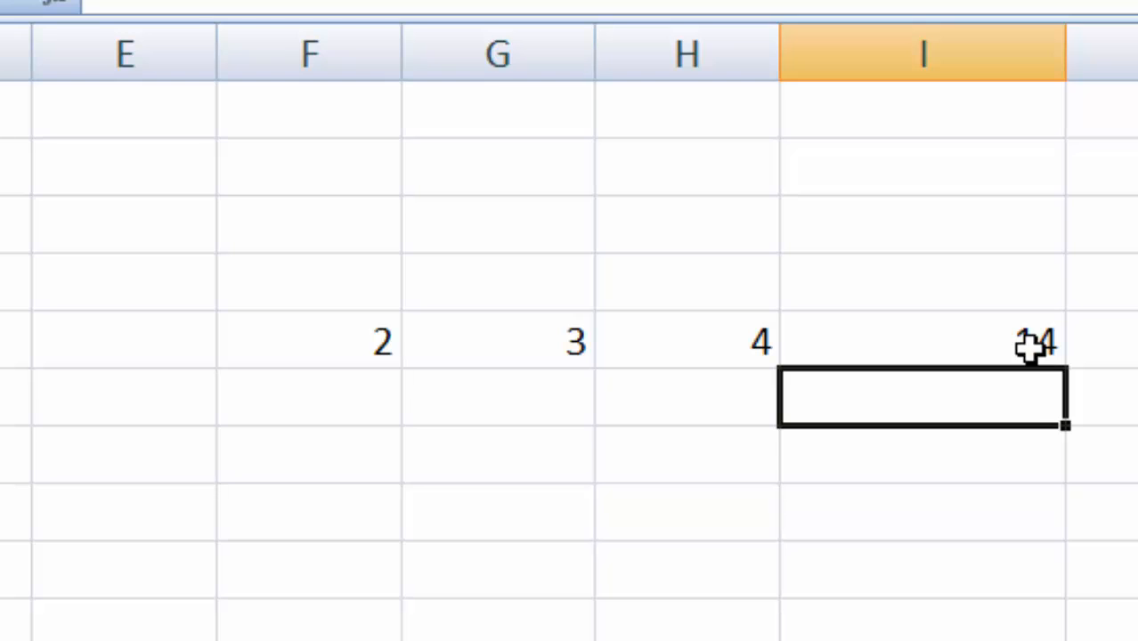
Step: Examine the formula in I5 and the cells it refers to in row 5
click(1029, 566)
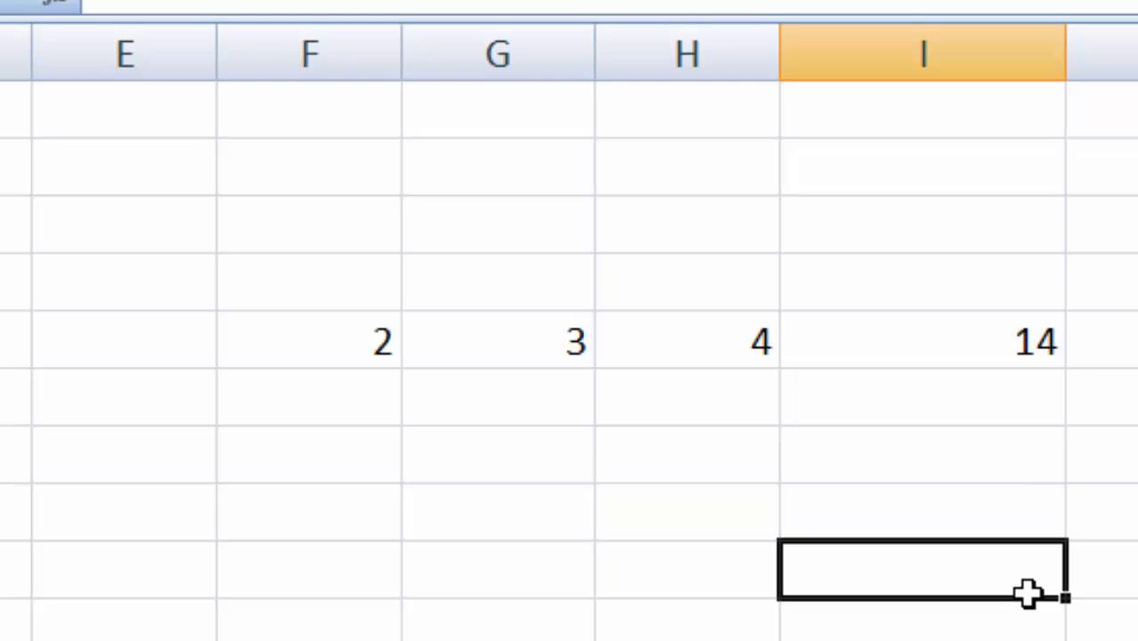
click(981, 339)
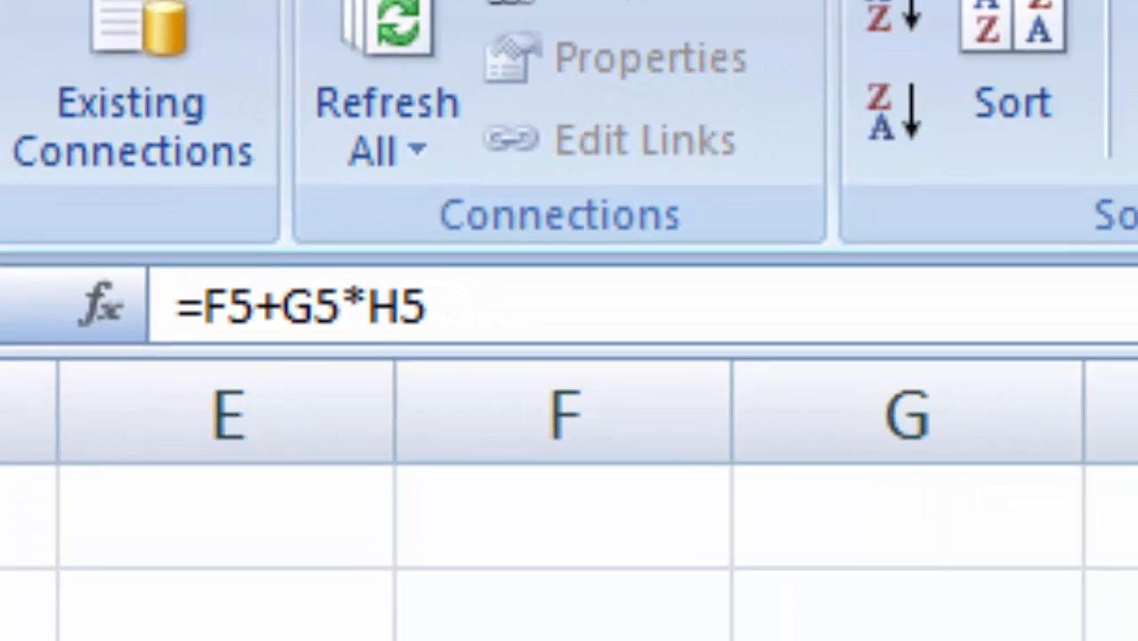
click(590, 592)
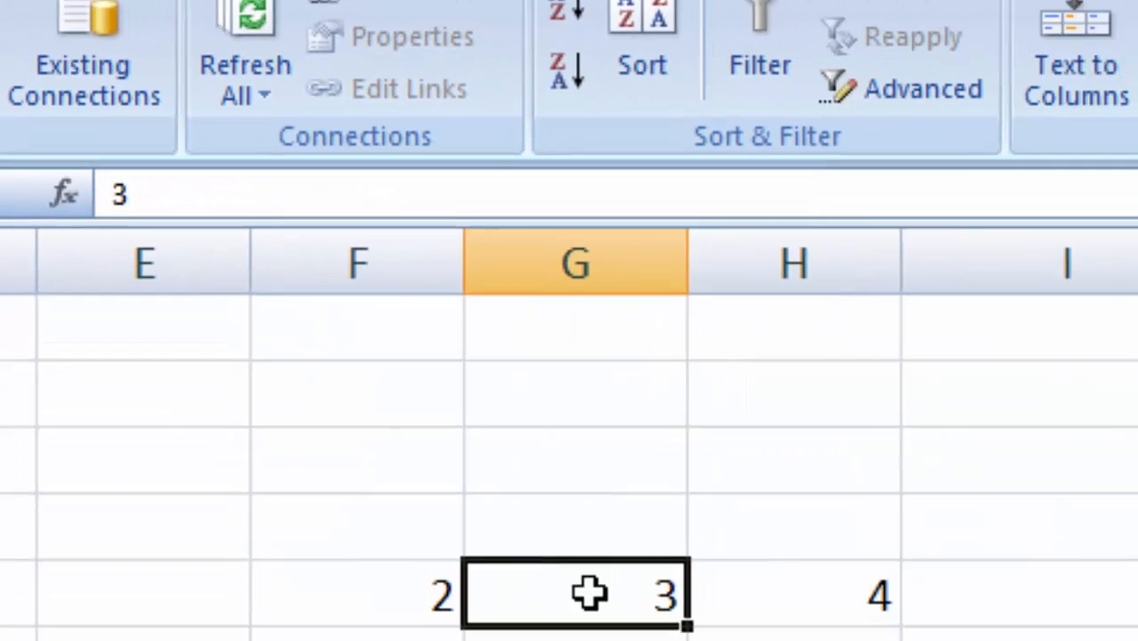
click(389, 541)
click(944, 637)
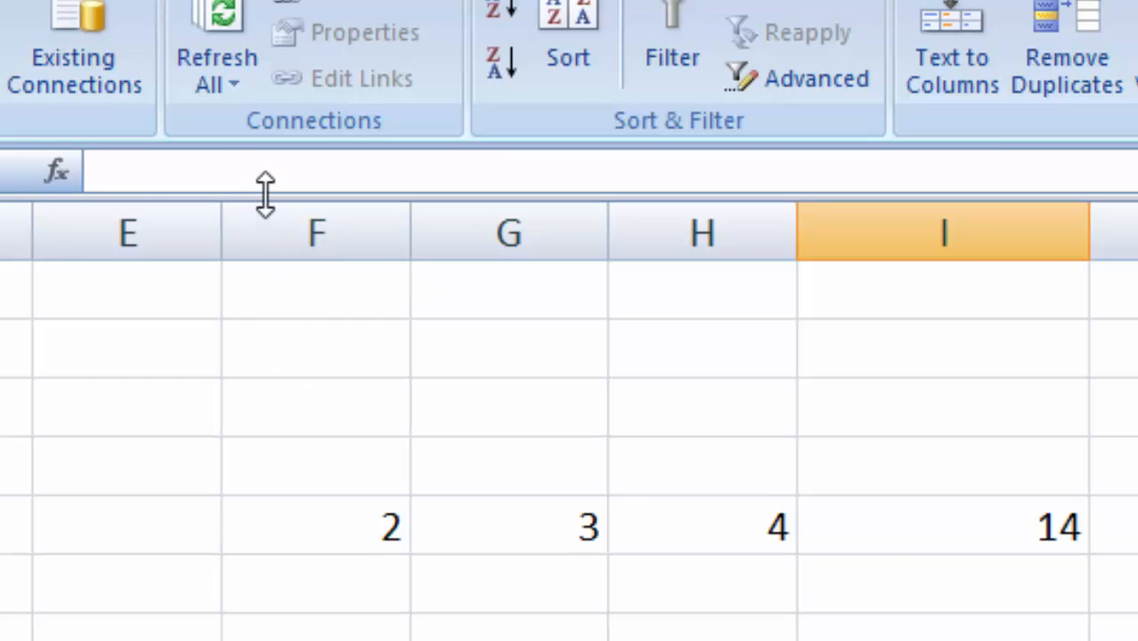
Step: Add parentheses around the addition in cell I5's formula so it reads =(F5+G5)*H5
click(1026, 531)
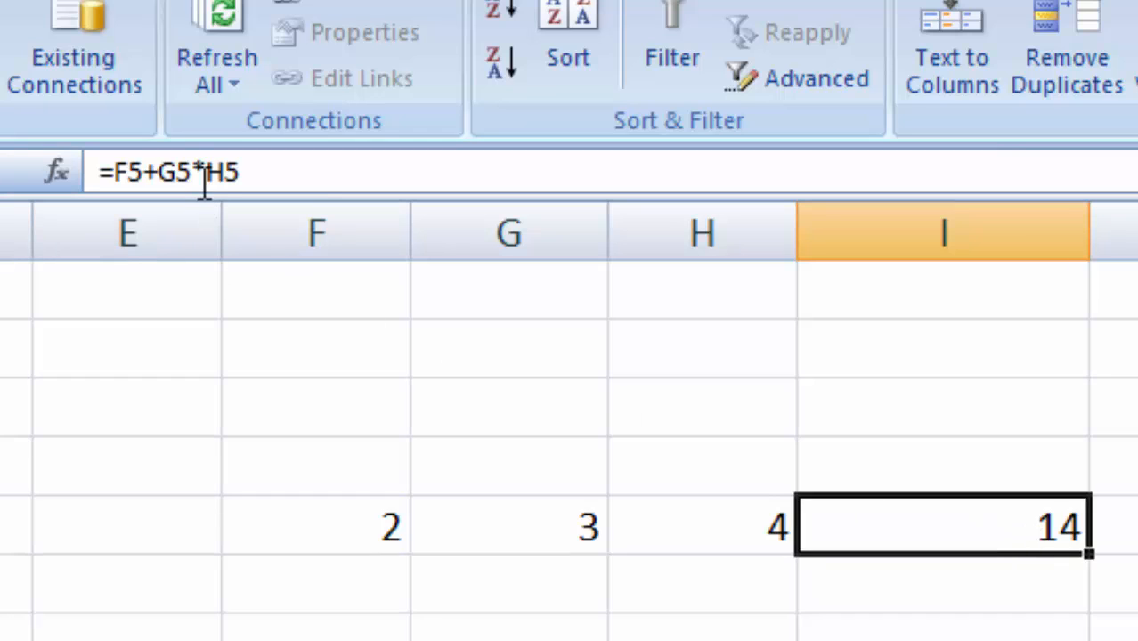
click(116, 174)
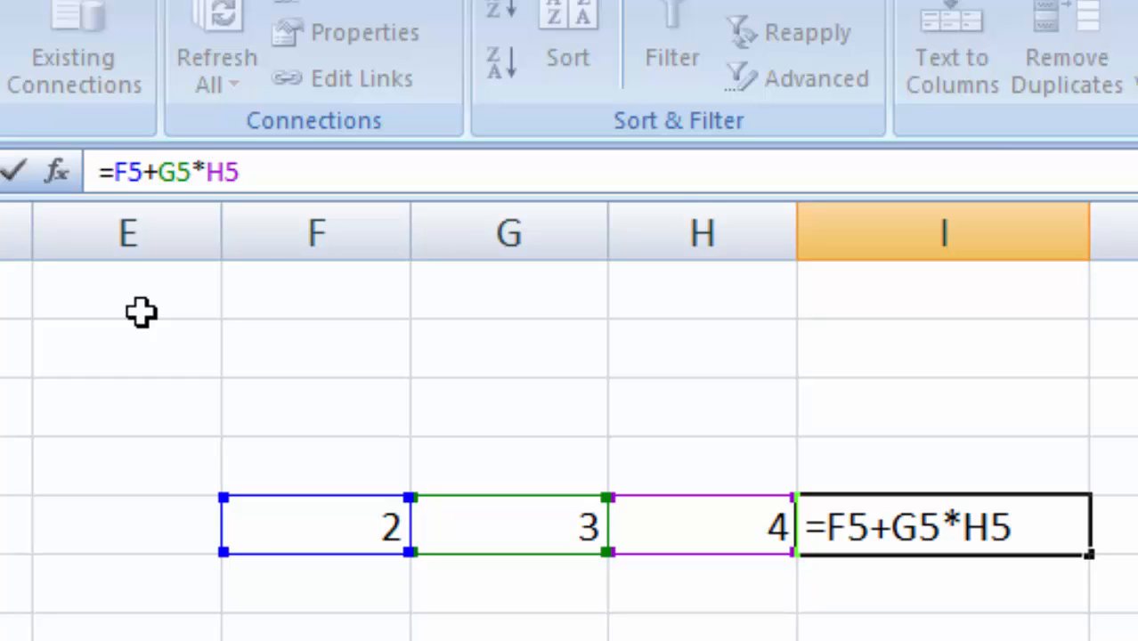
text(()
key(Right)
key(Right)
key(Right)
key(Right)
key(Right)
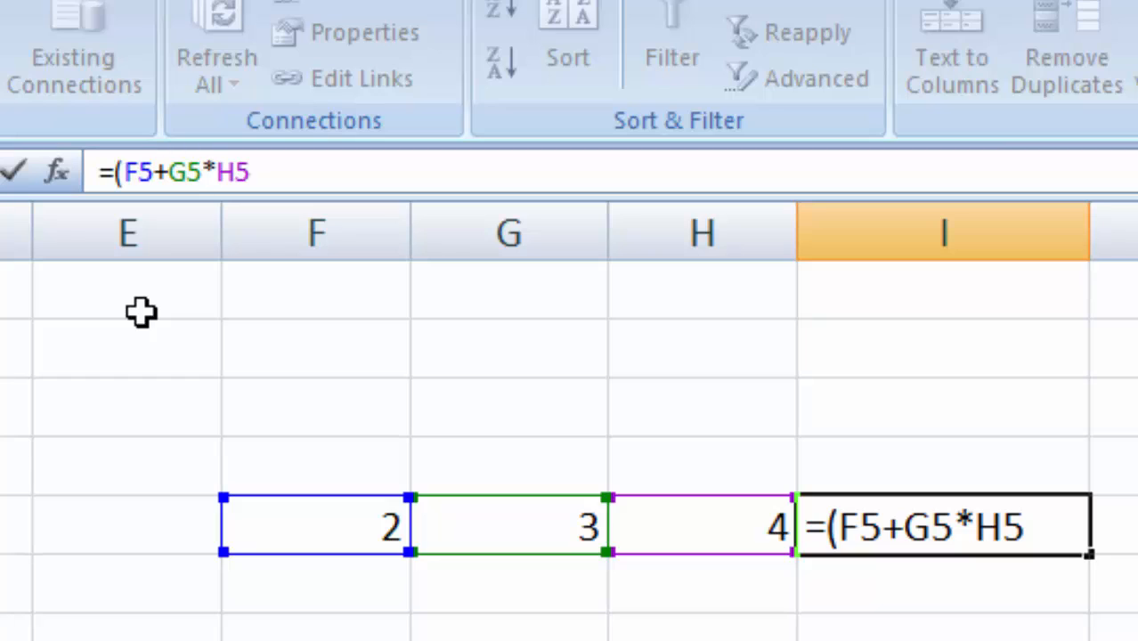
text())
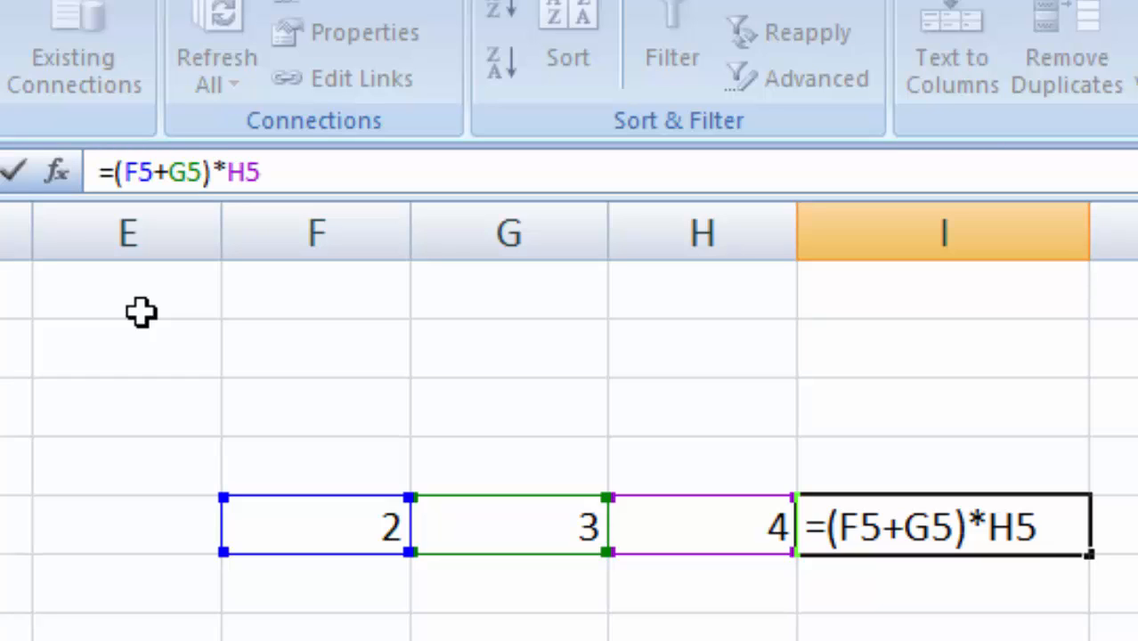
key(Return)
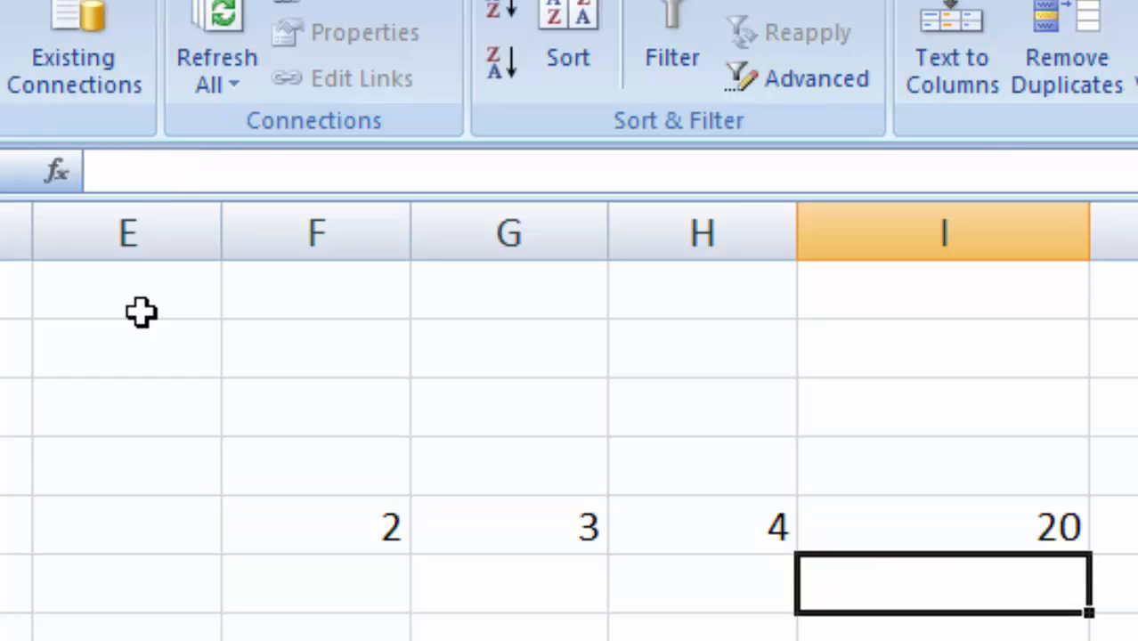
Step: Check the parenthesised formula in I5 against its source cells F5 to H5, and bring up the function library
click(1024, 531)
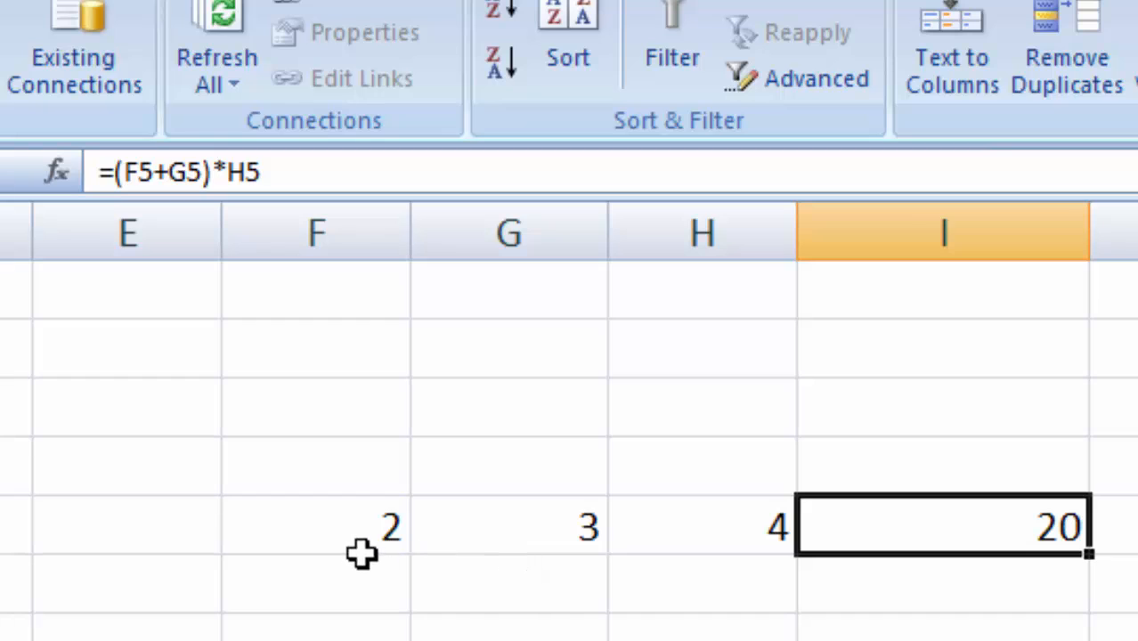
click(437, 532)
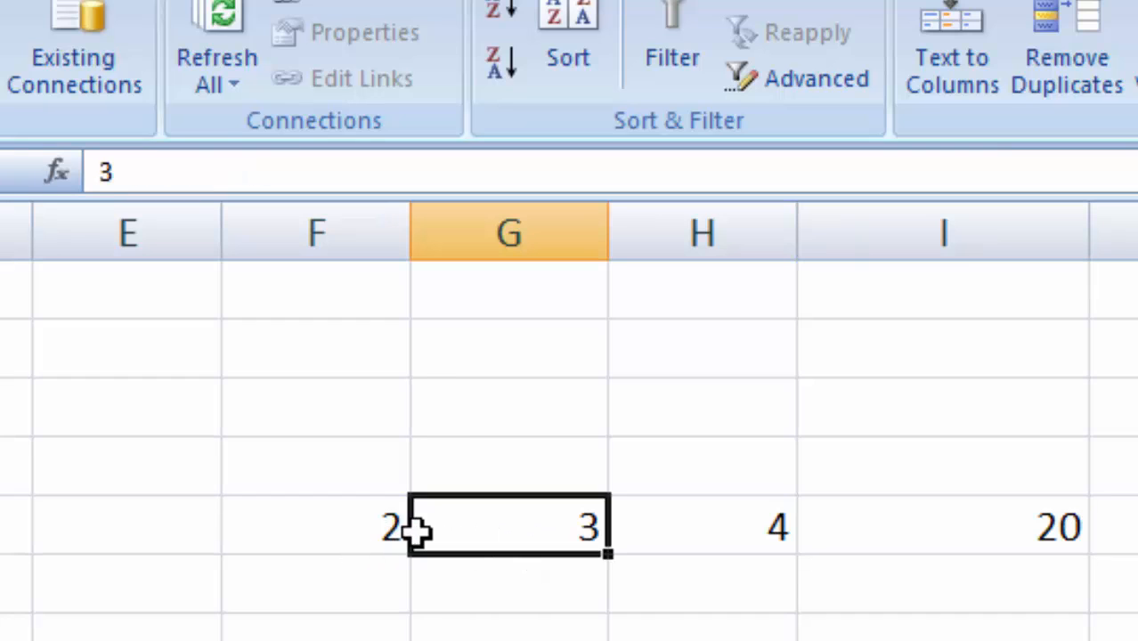
drag(479, 529, 353, 538)
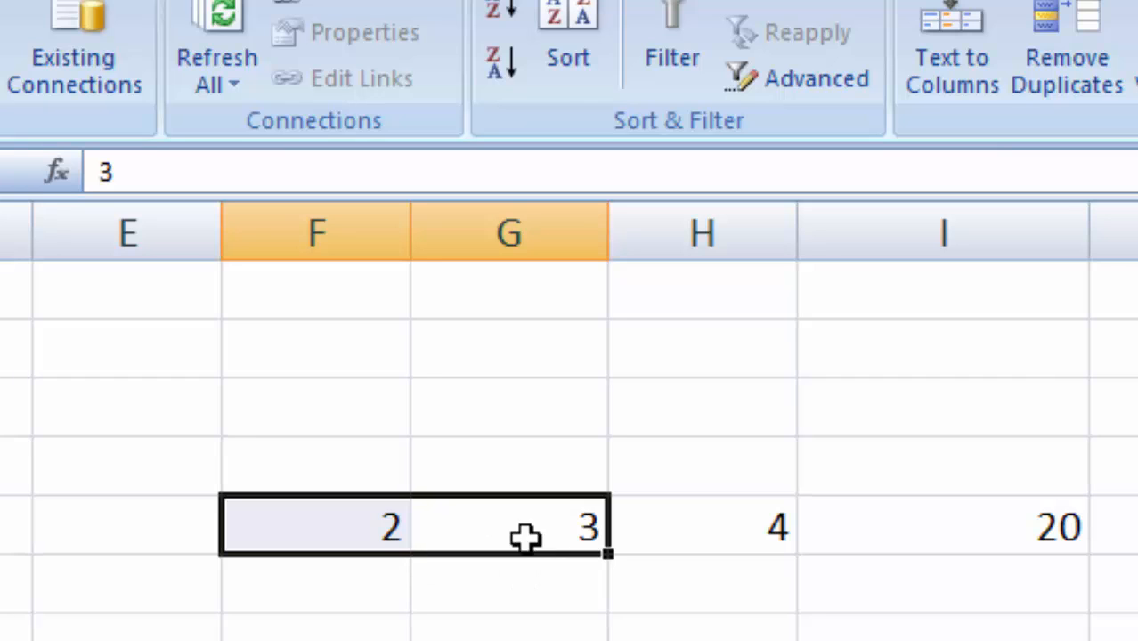
click(776, 530)
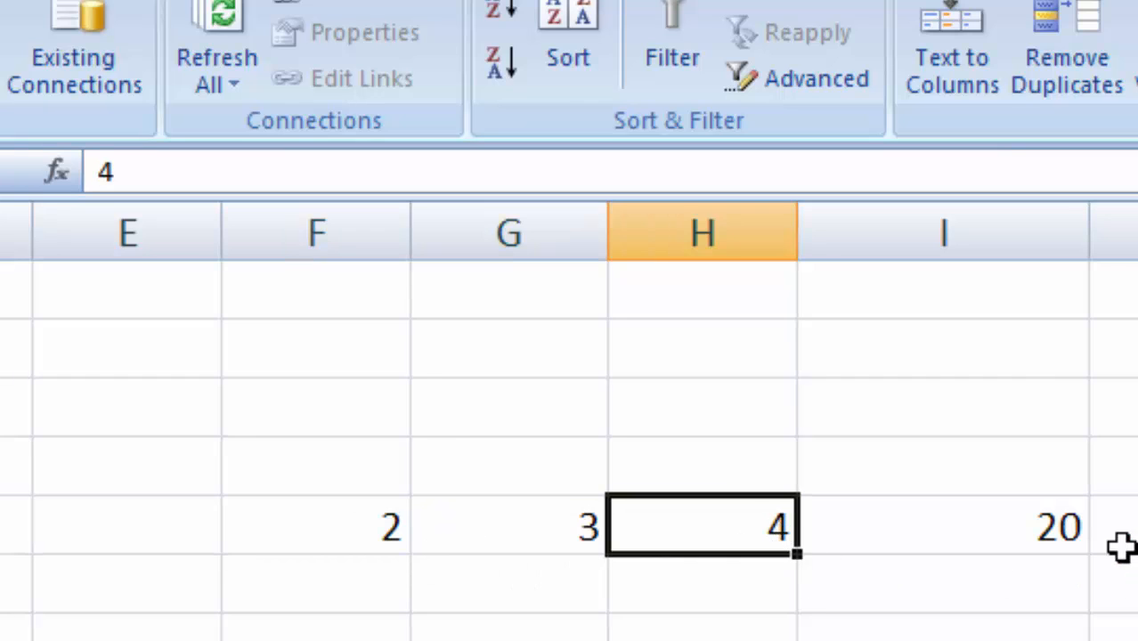
click(1118, 637)
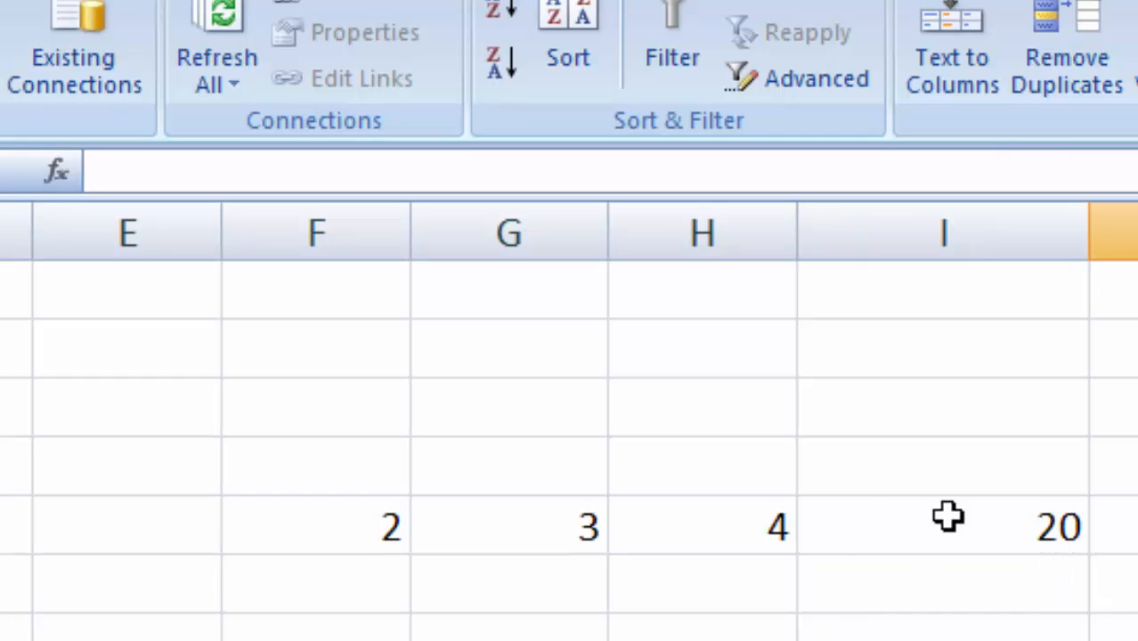
click(1029, 532)
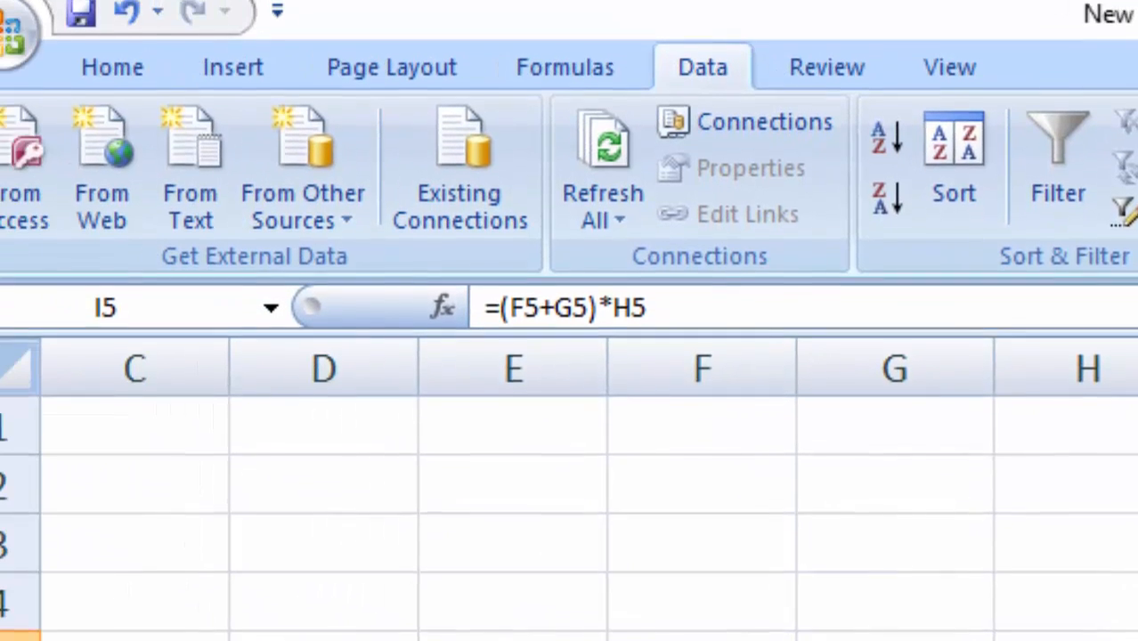
click(1006, 629)
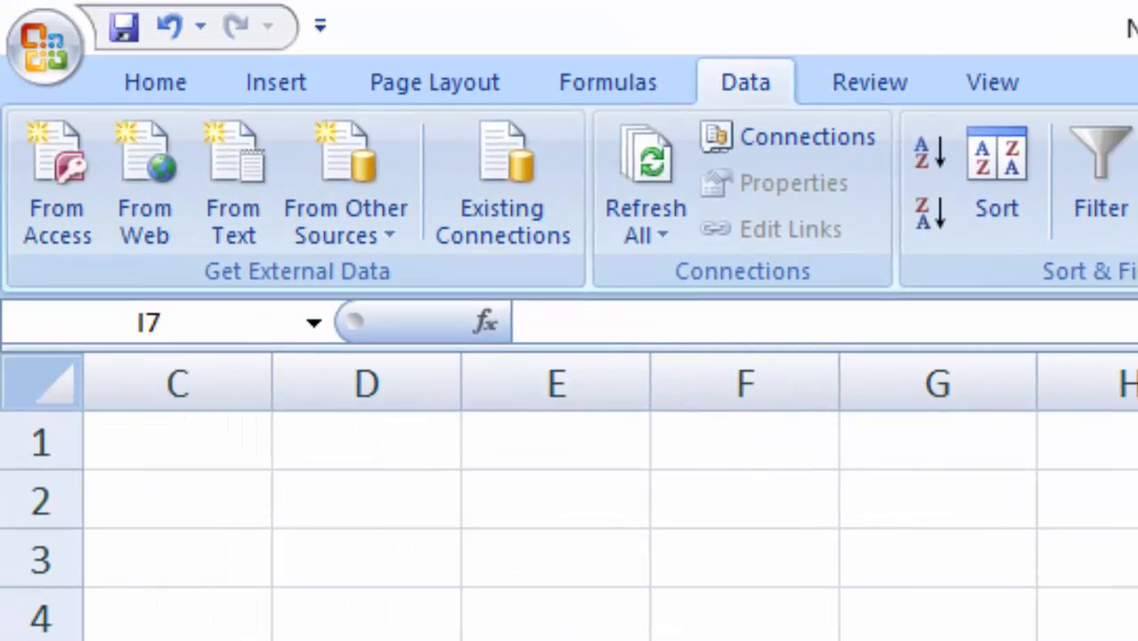
click(619, 84)
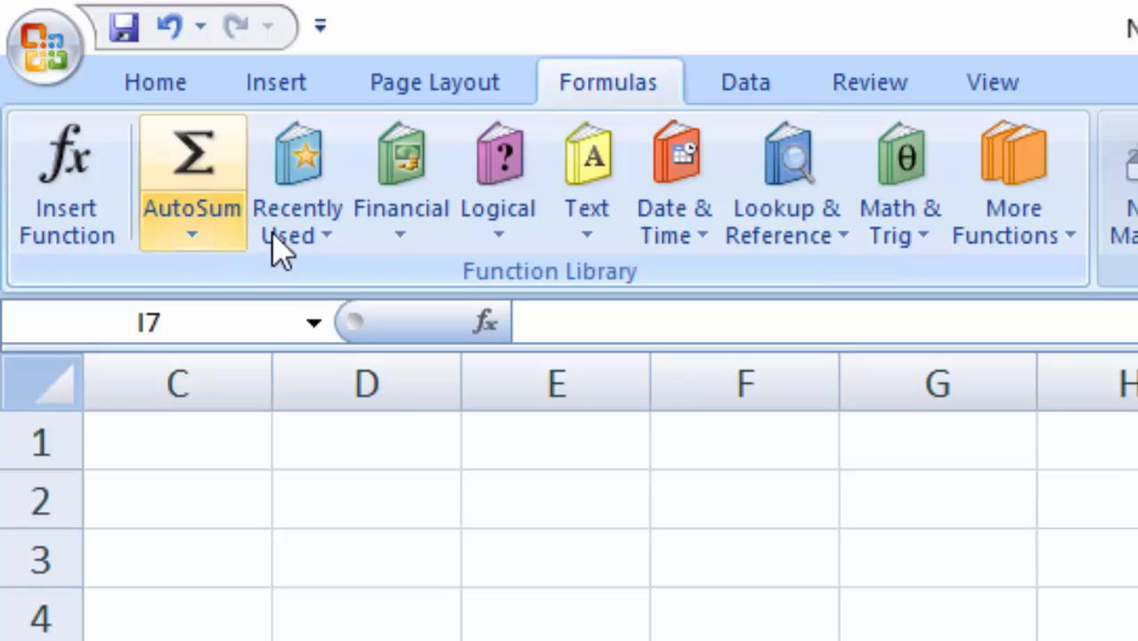
Step: Look through the functions offered in the Financial, Logical, Text and Date & Time categories
click(418, 247)
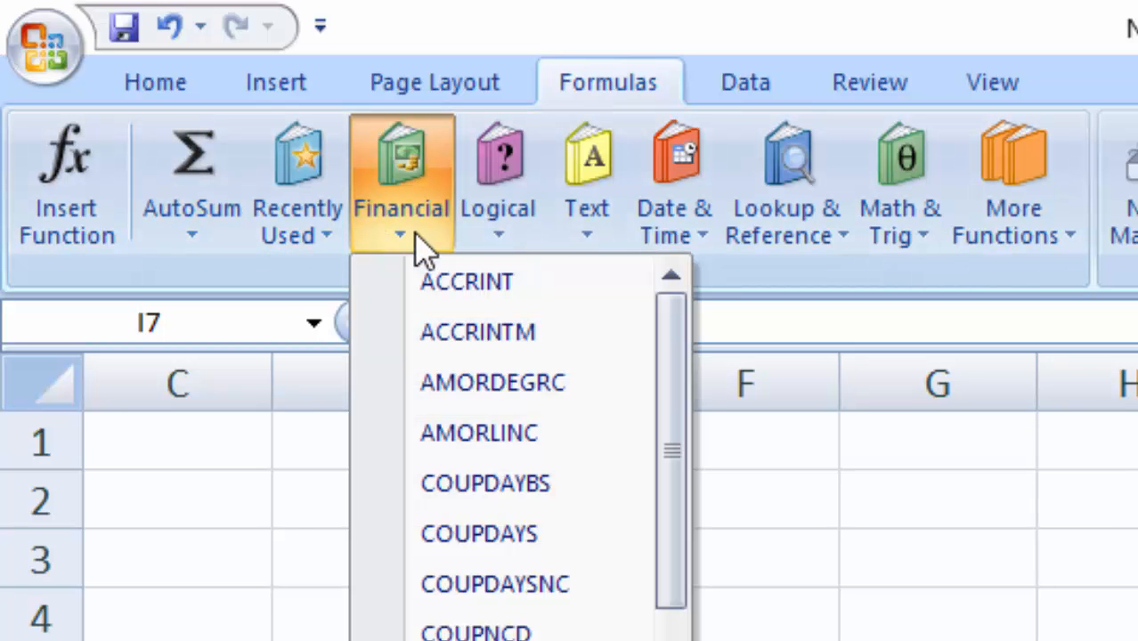
click(418, 242)
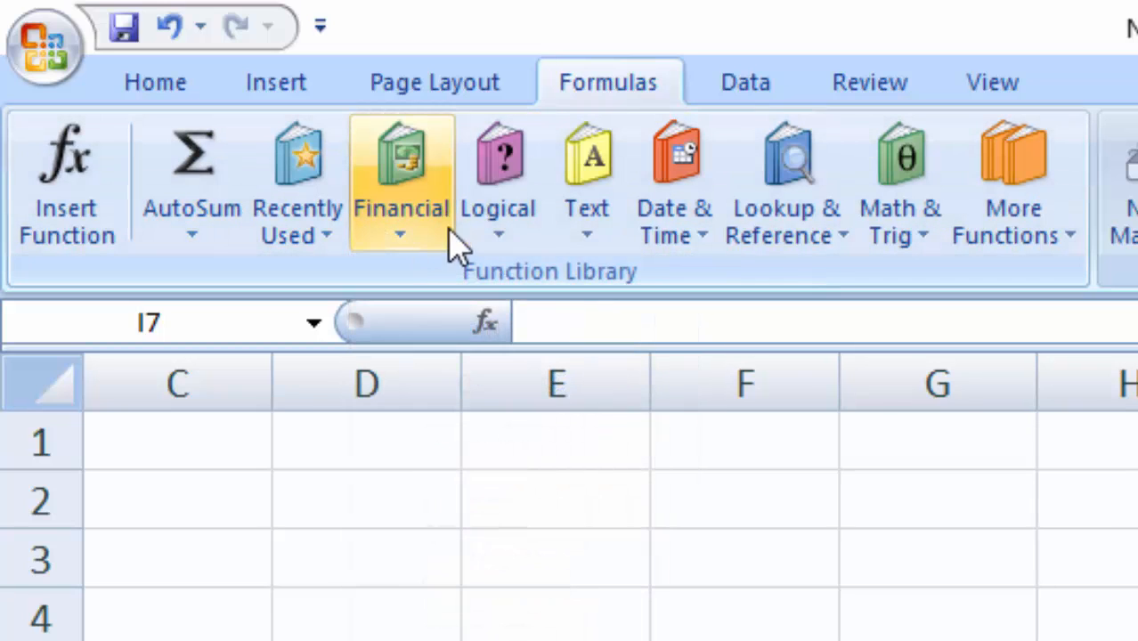
click(517, 241)
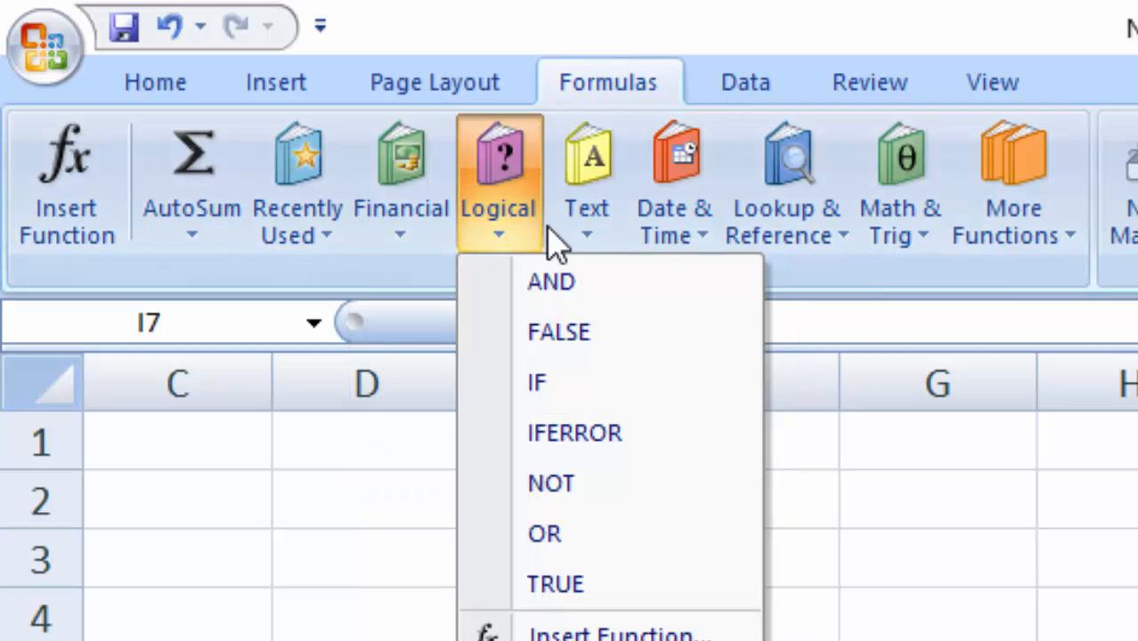
click(599, 237)
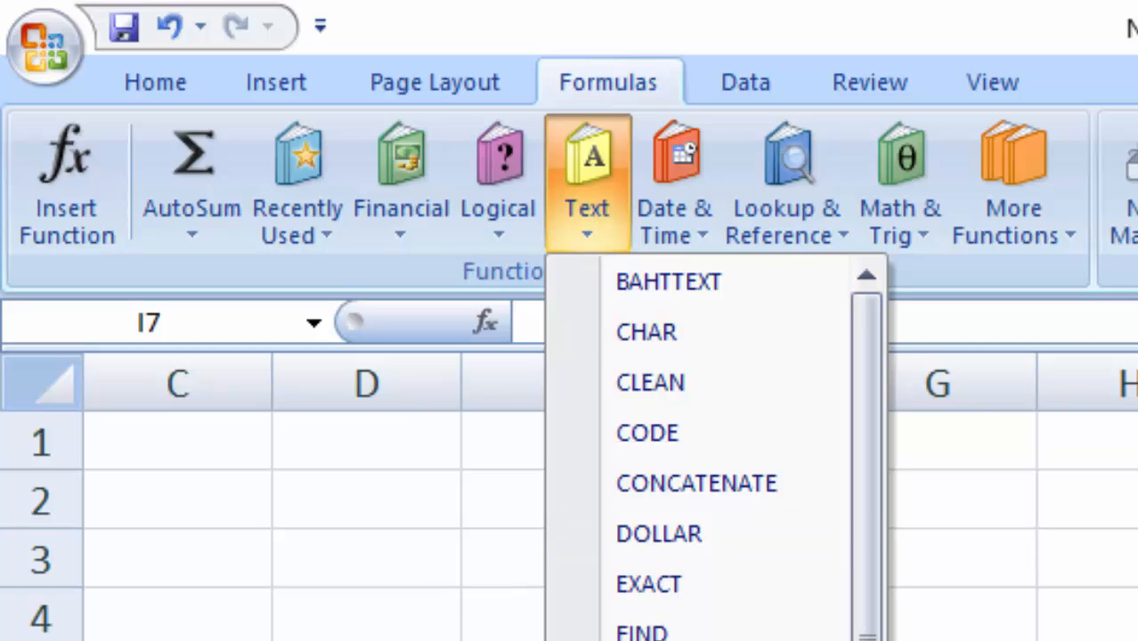
click(684, 233)
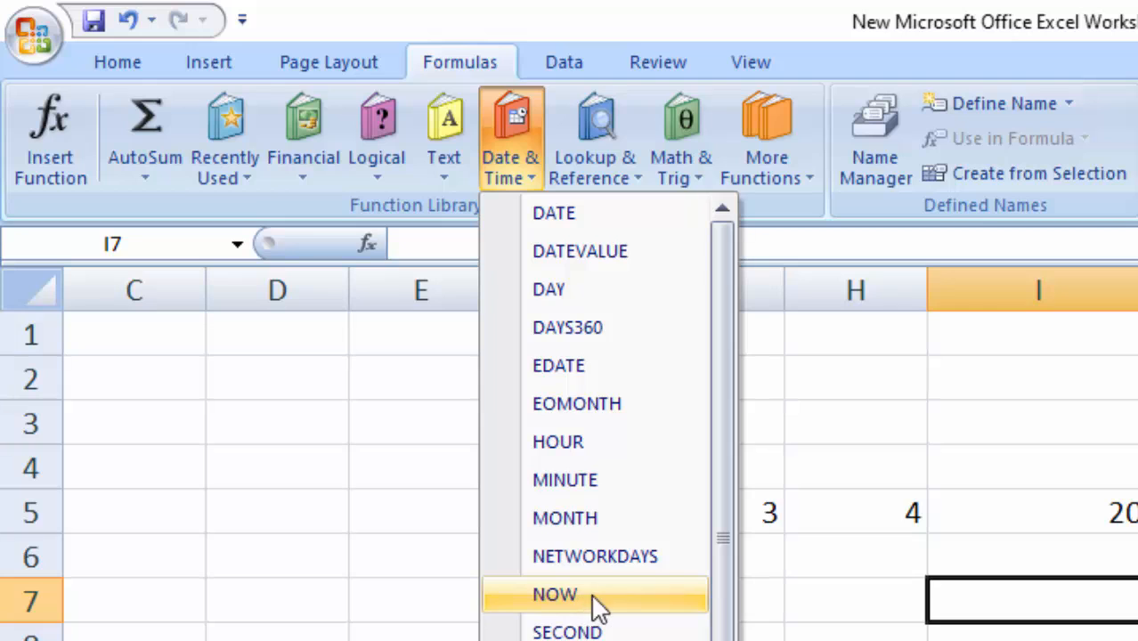
click(674, 623)
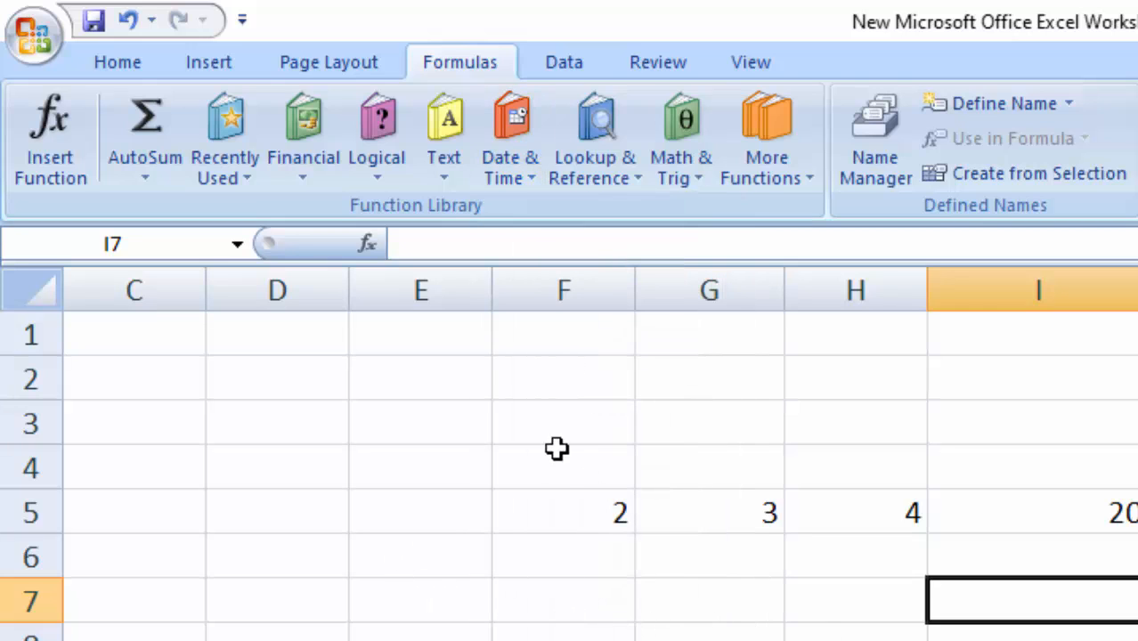
Step: Insert the NOW date and time function in cell D4
click(344, 478)
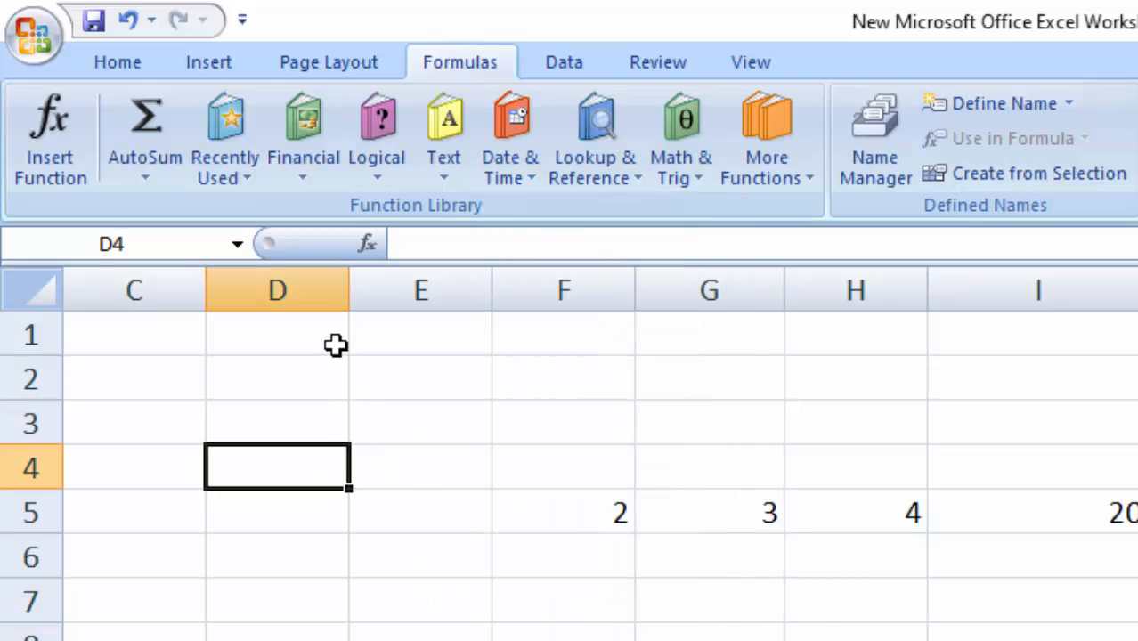
click(518, 176)
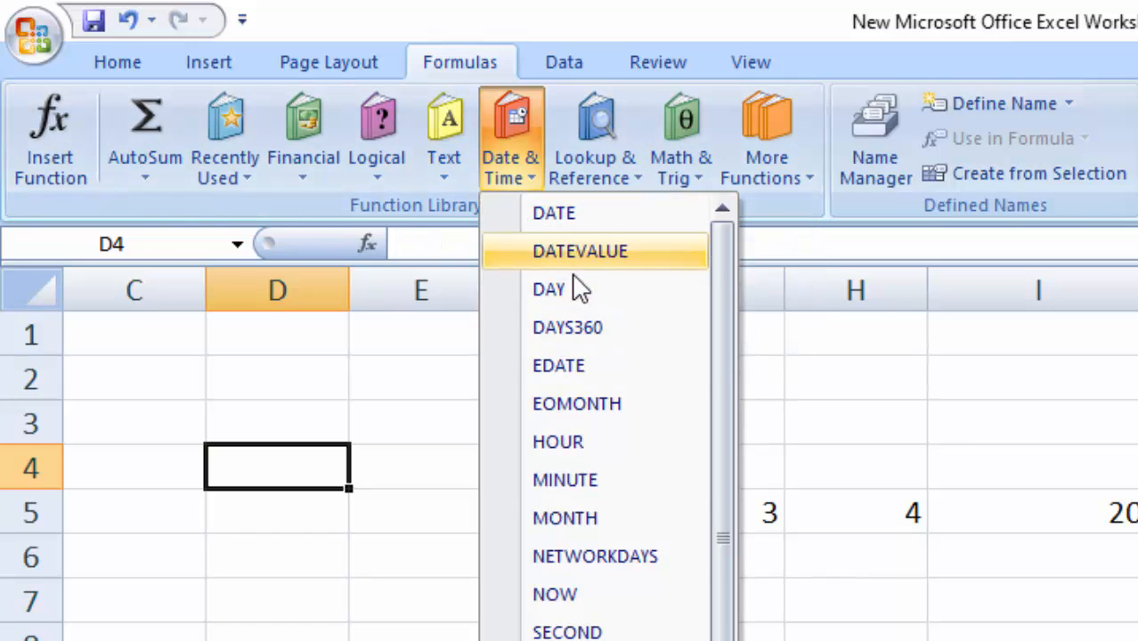
click(556, 595)
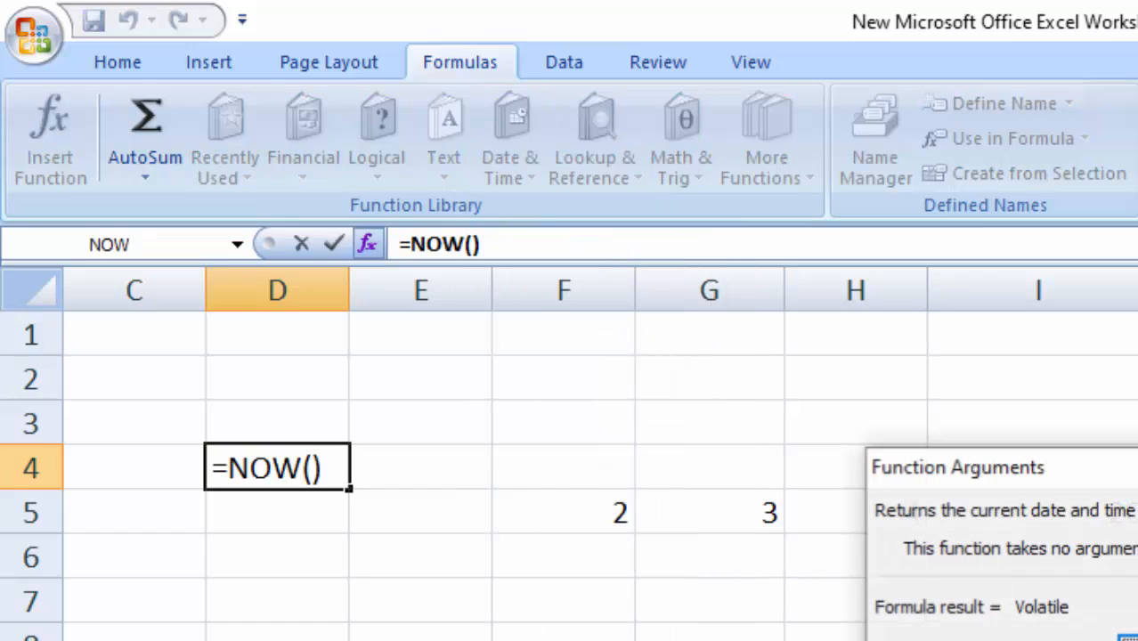
key(Return)
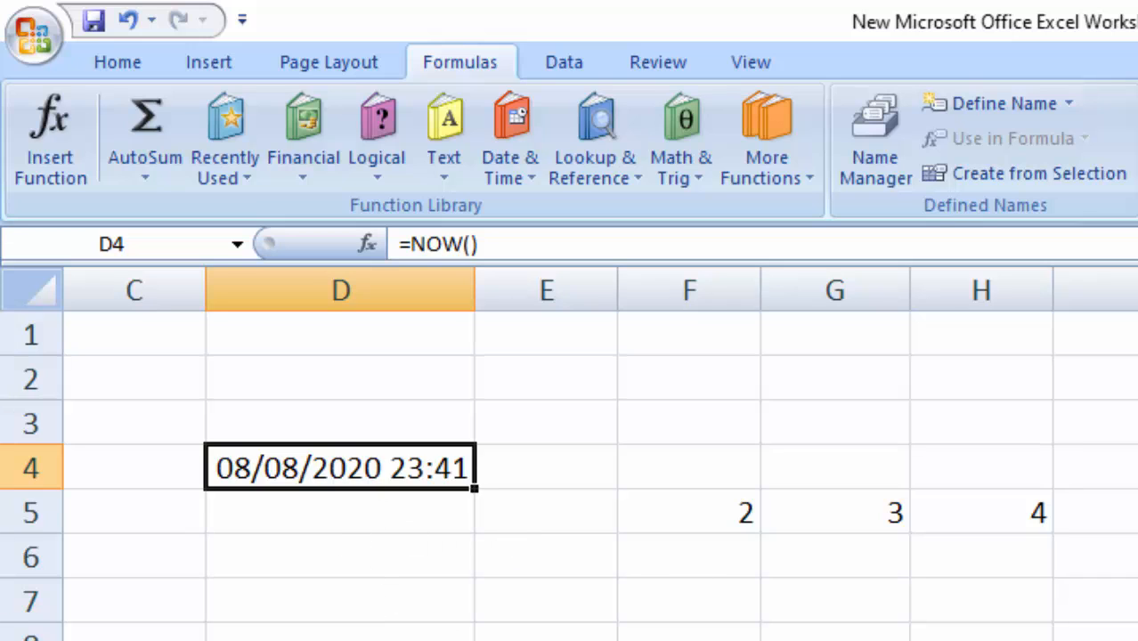
Step: Look through the Lookup & Reference and Math & Trig functions and the additional Statistical functions
click(307, 638)
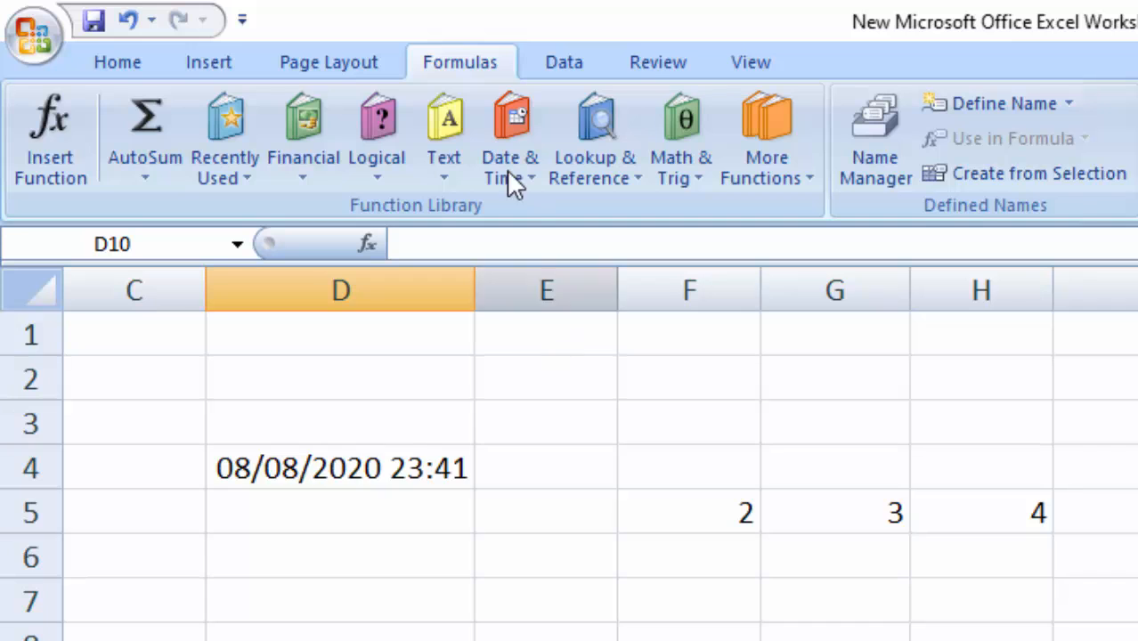
click(435, 556)
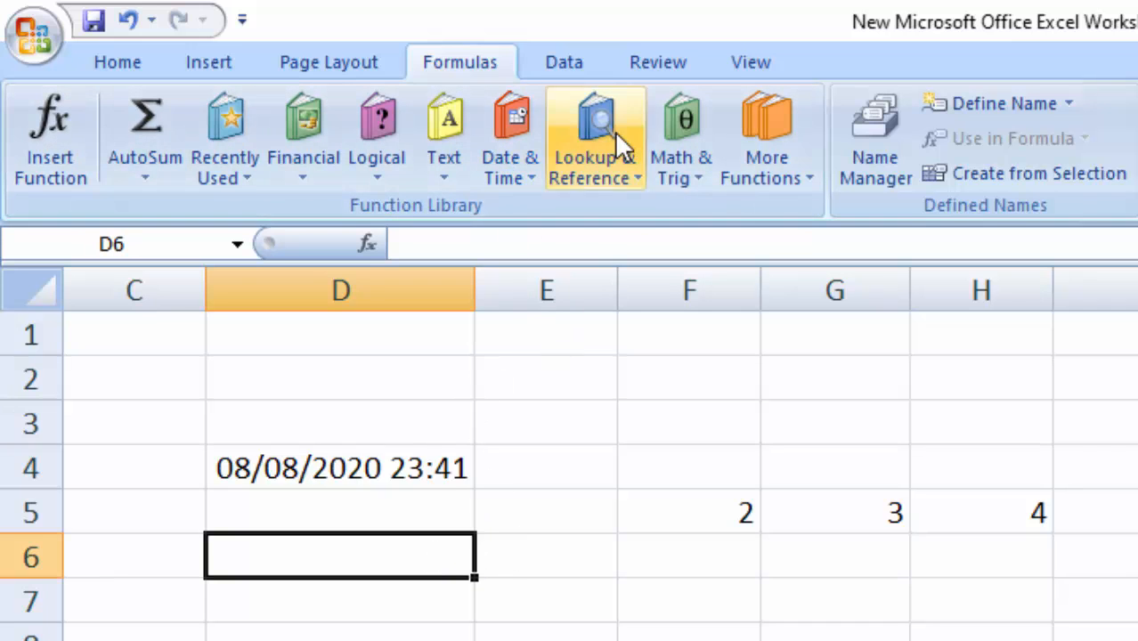
click(611, 181)
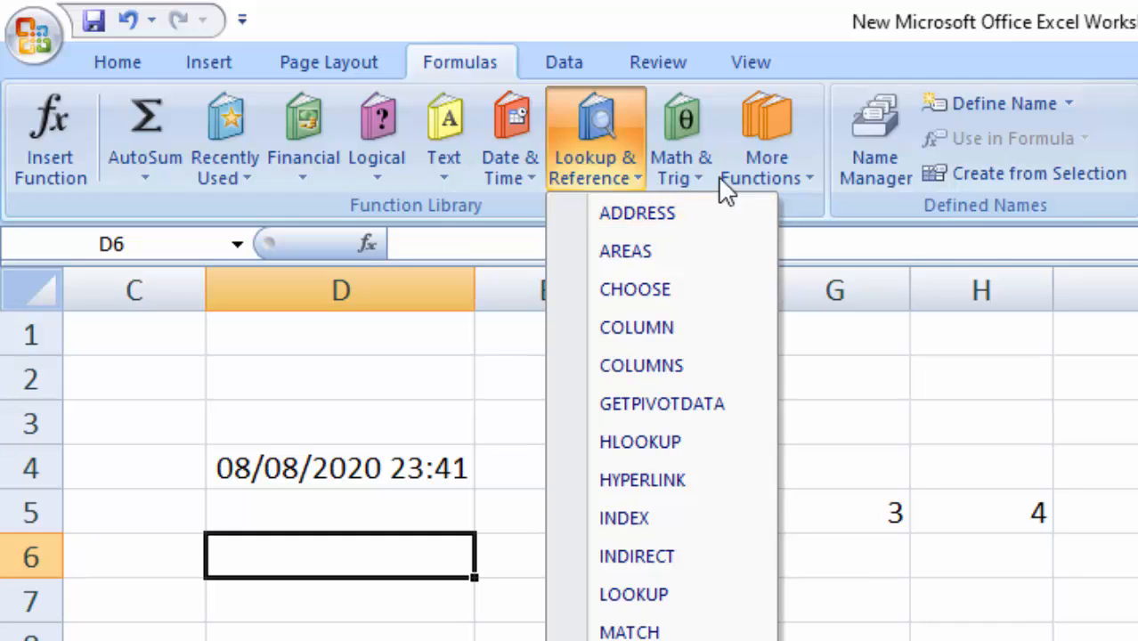
click(688, 176)
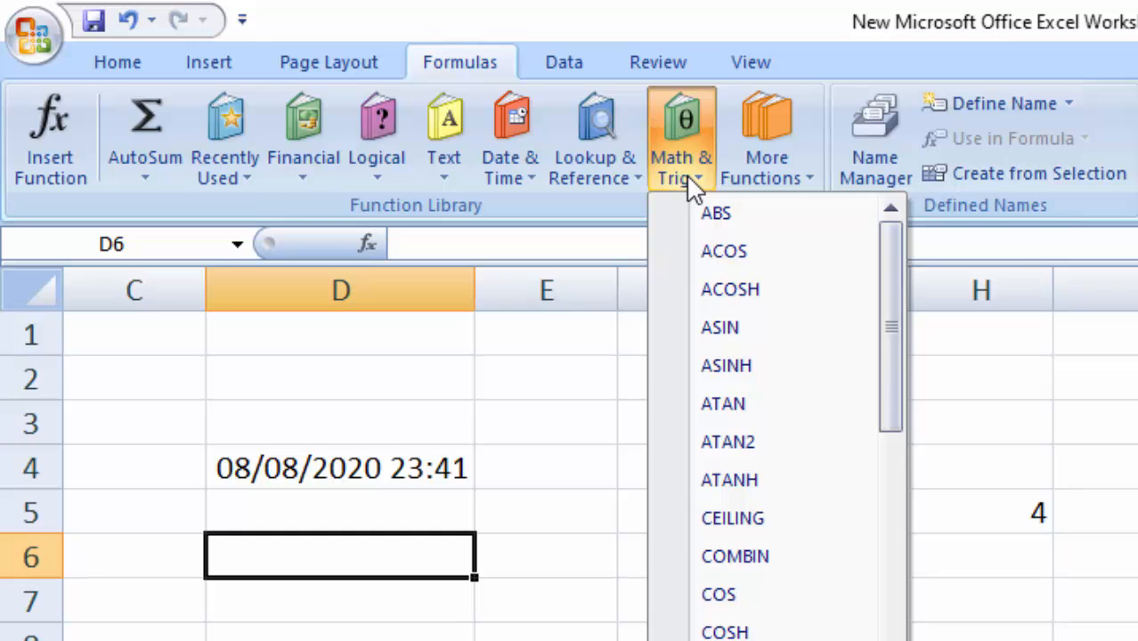
click(776, 183)
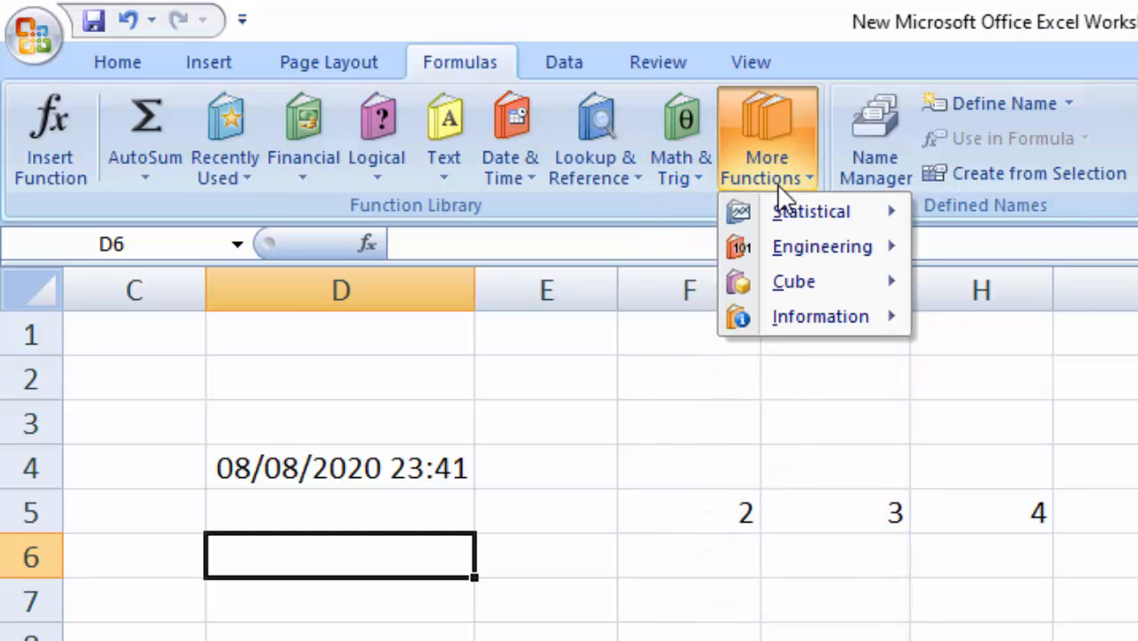
mouse_move(812, 215)
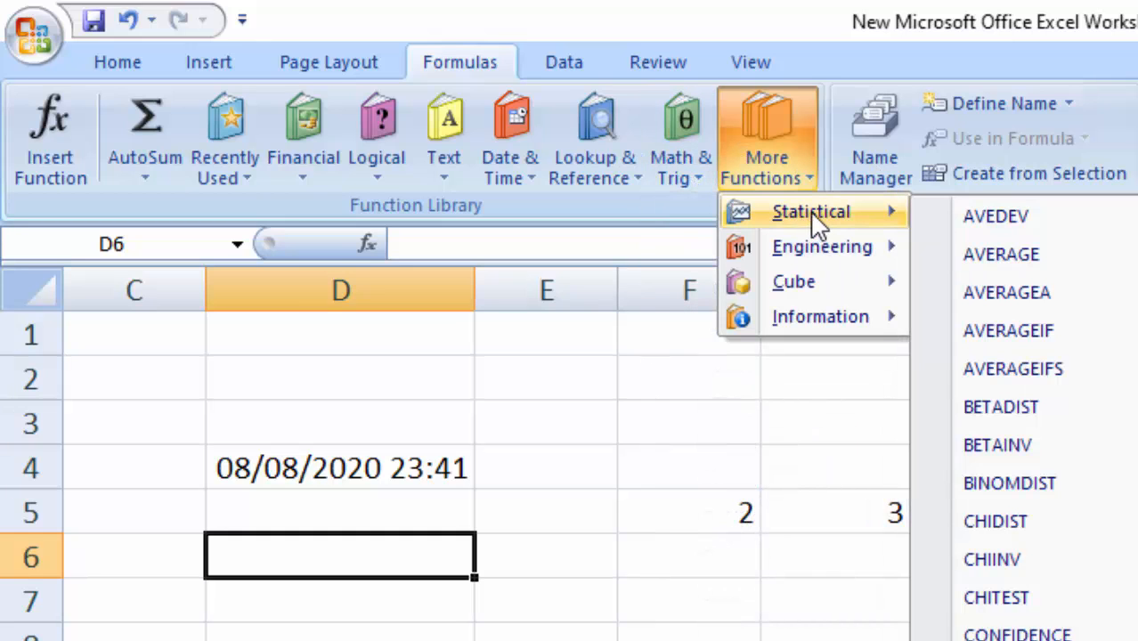
click(638, 480)
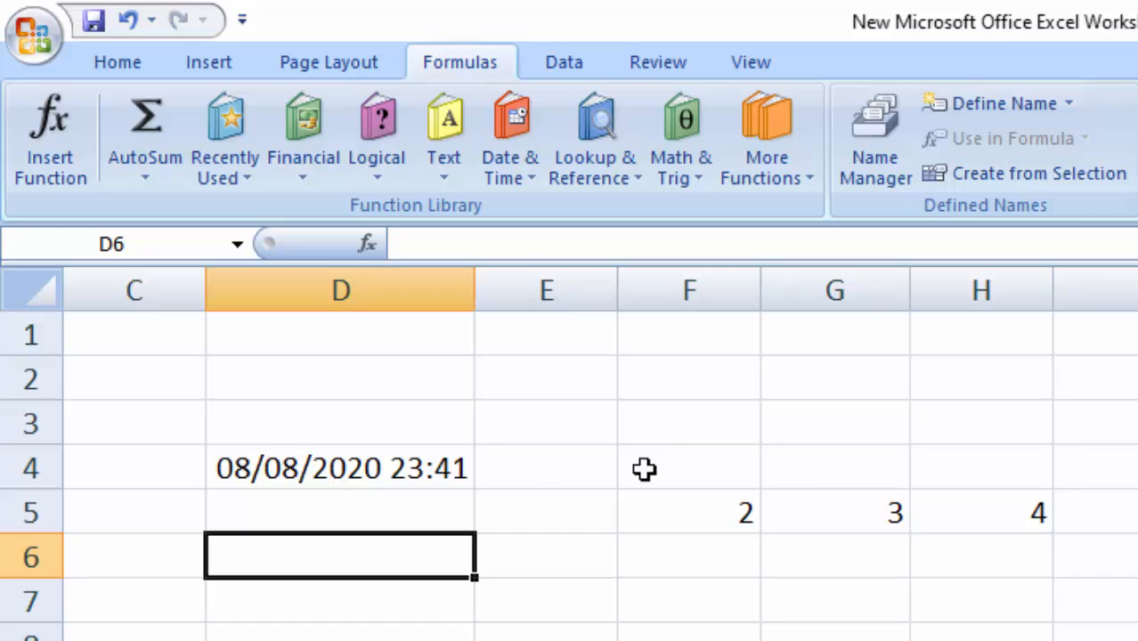
click(924, 631)
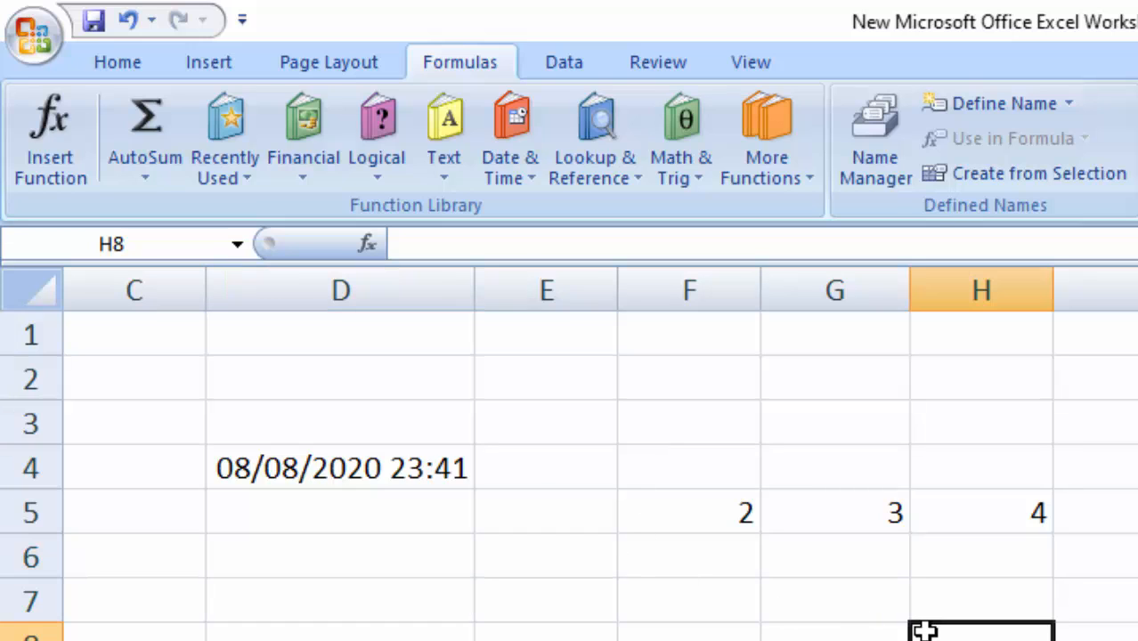
click(1133, 638)
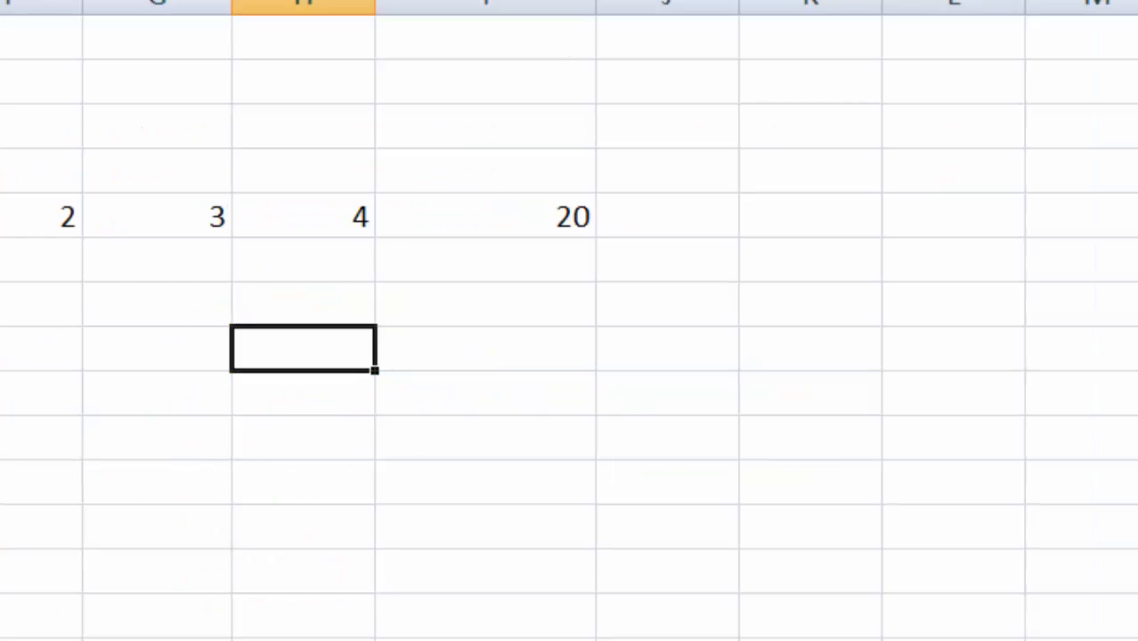
click(574, 433)
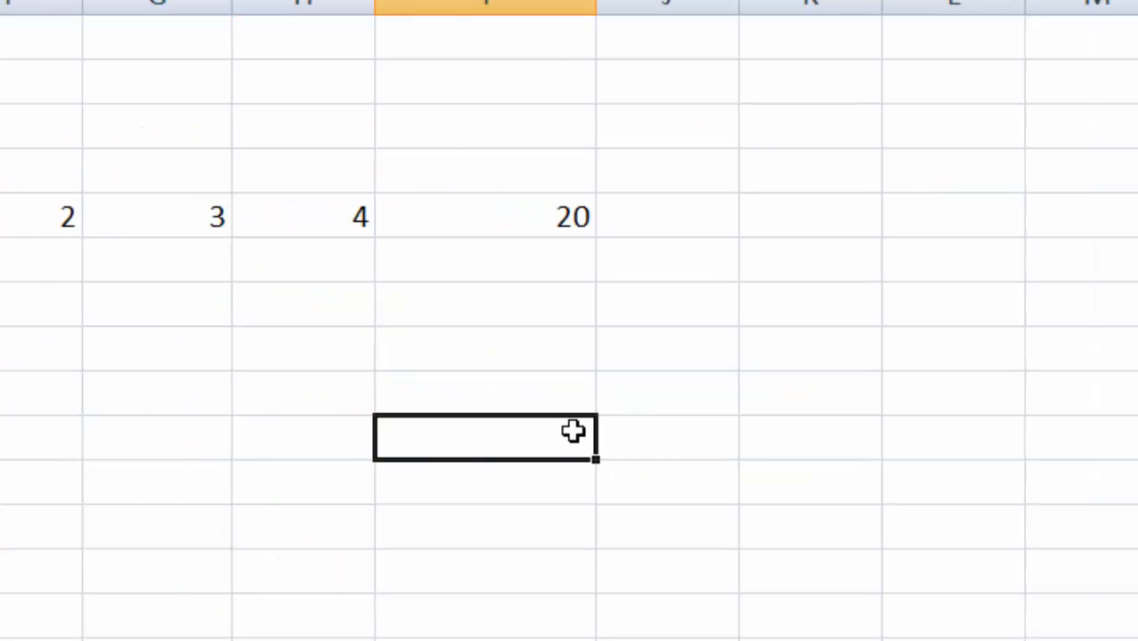
click(44, 392)
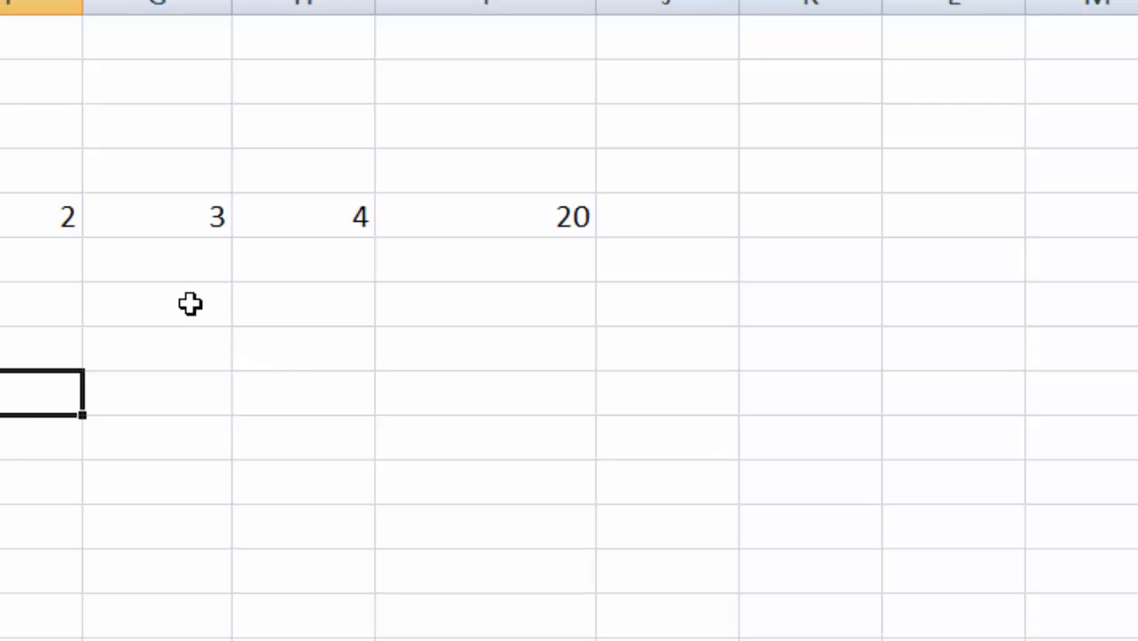
Step: Enter 5 in cell G6 and 6 in cell G7, below the existing 3
click(204, 272)
text(5)
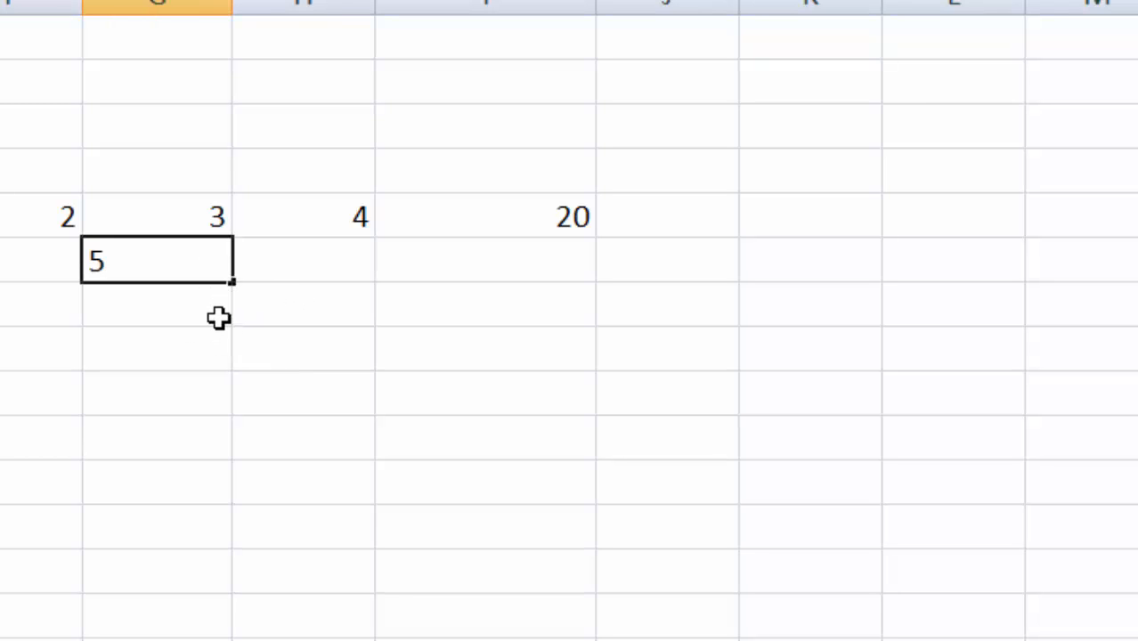
key(Return)
text(6)
click(302, 357)
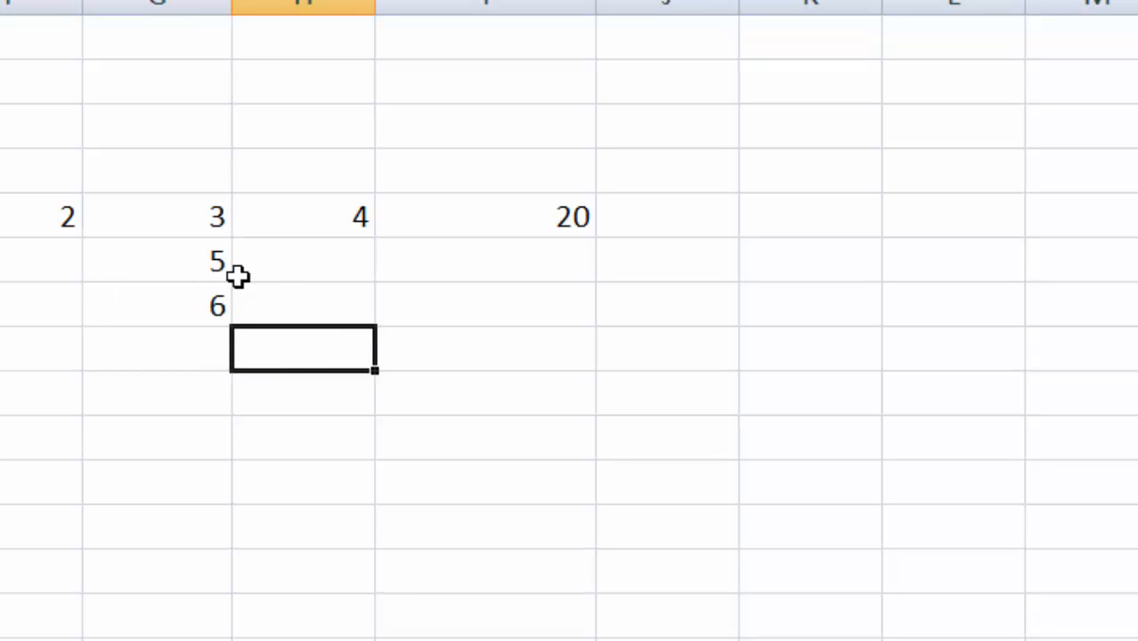
Step: Use AutoSum in cell G8 to add up the values in G5:G7
drag(198, 224, 213, 315)
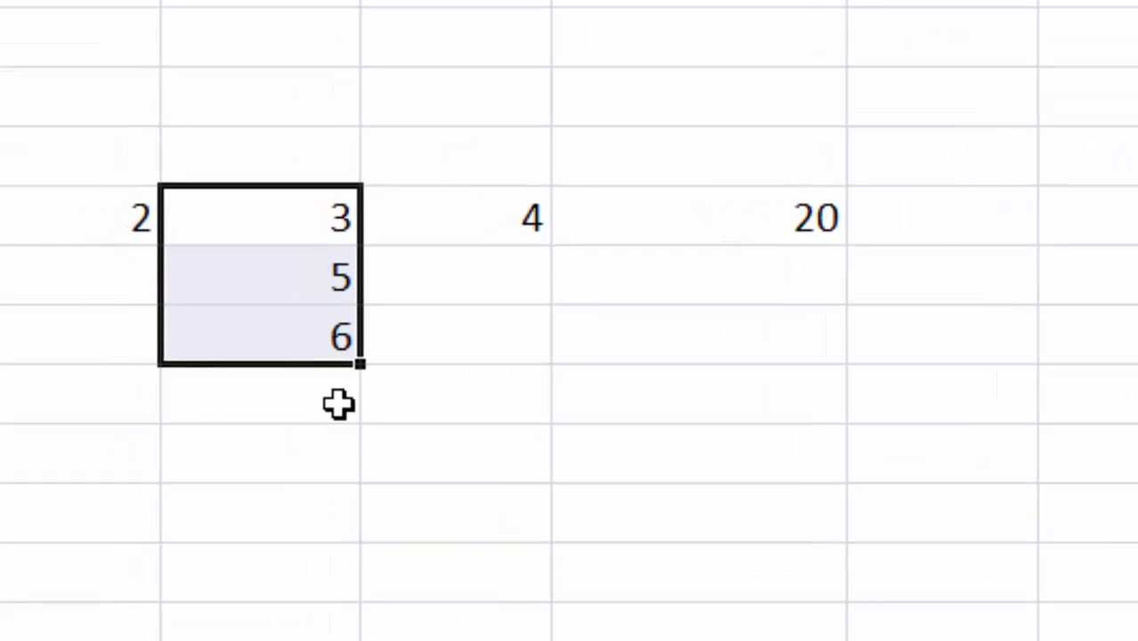
click(312, 403)
click(513, 450)
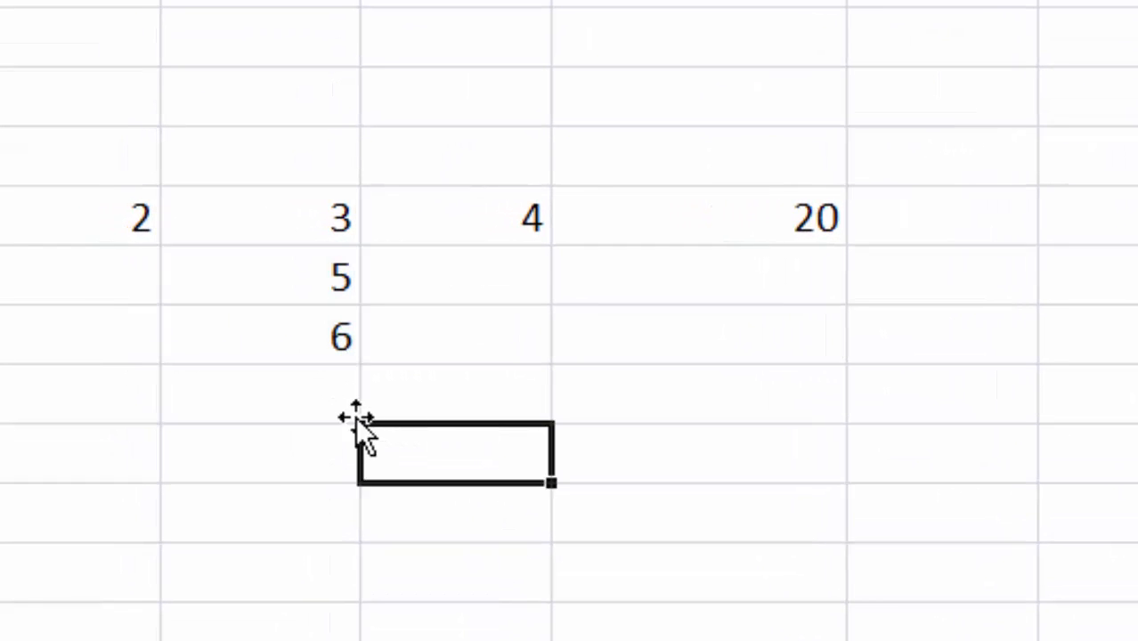
click(307, 389)
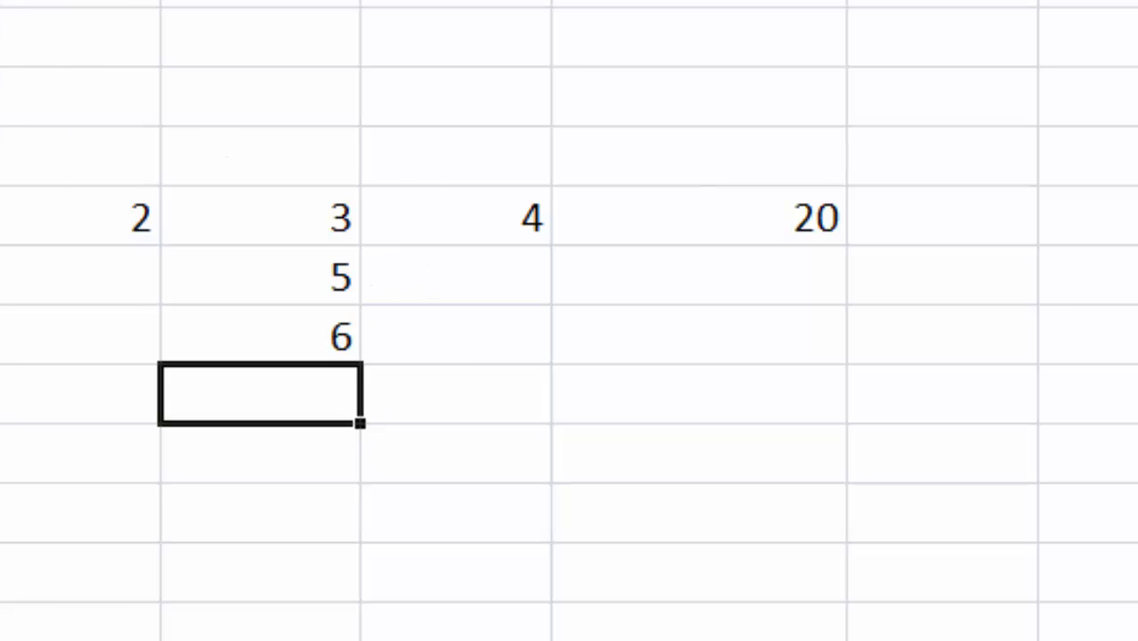
key(alt+equal)
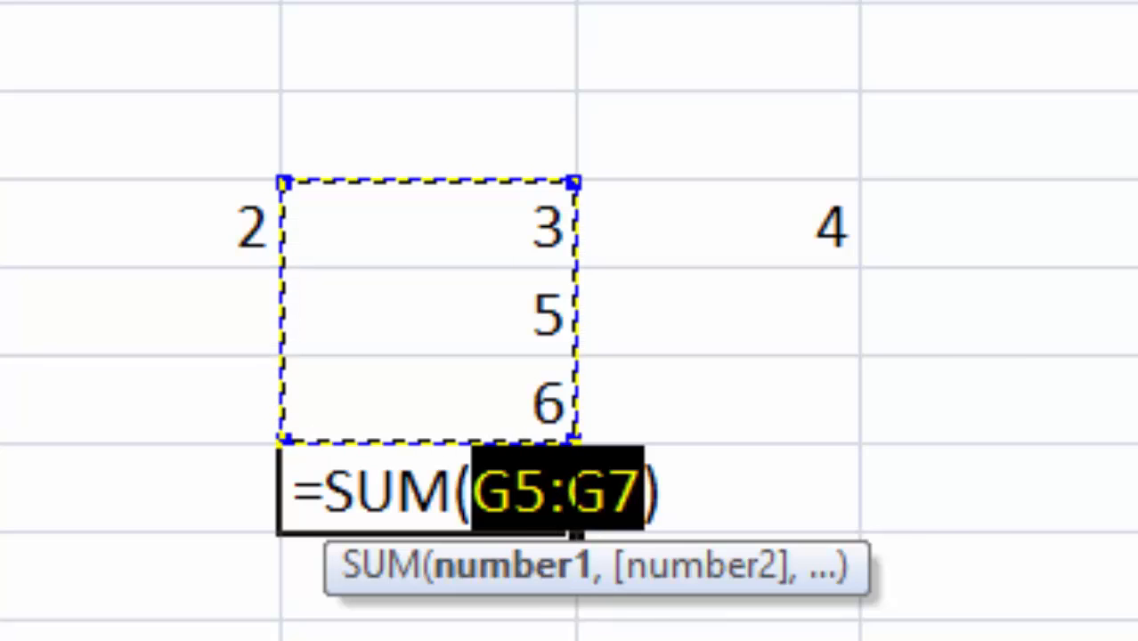
drag(549, 496, 576, 500)
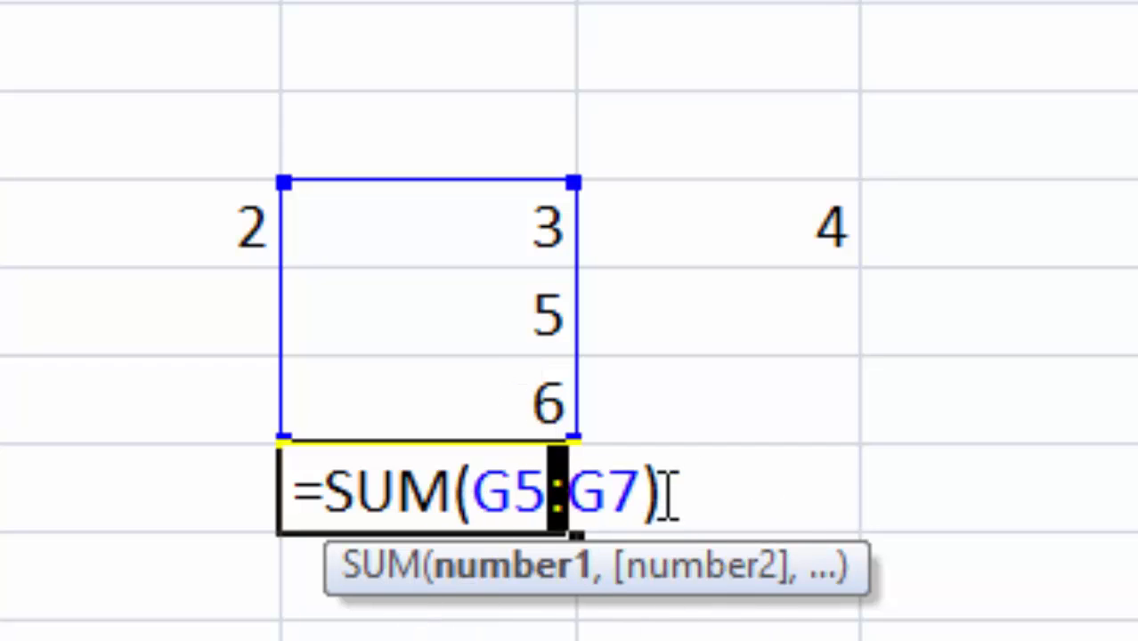
key(Return)
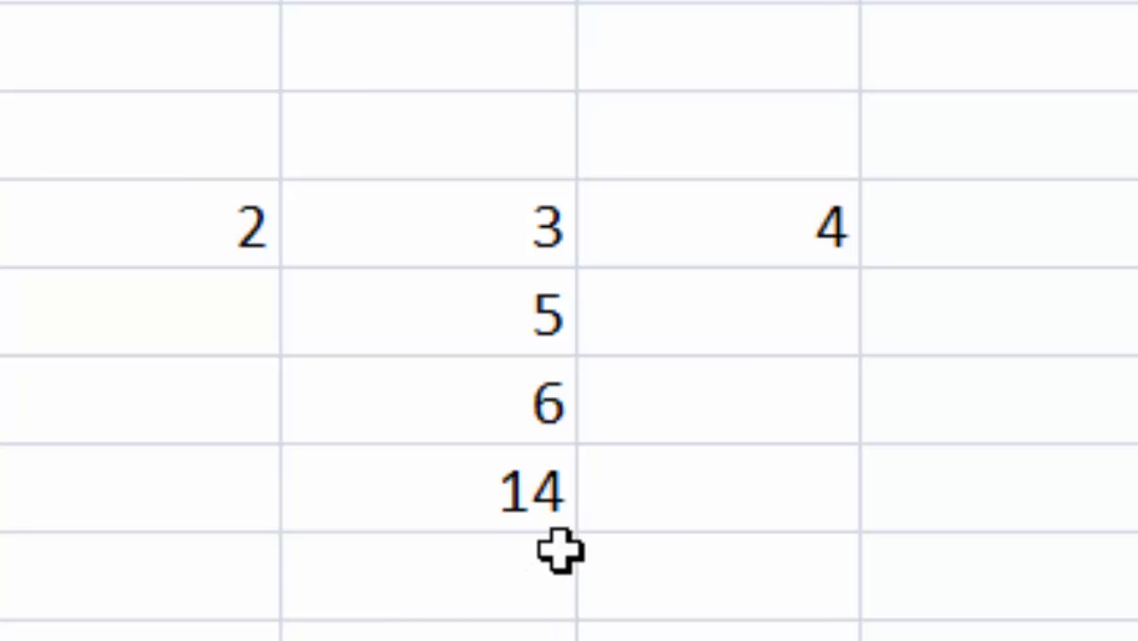
Step: Enter the formula =SUM(G5,G6,G7) in cell H8, listing each cell separately
click(749, 506)
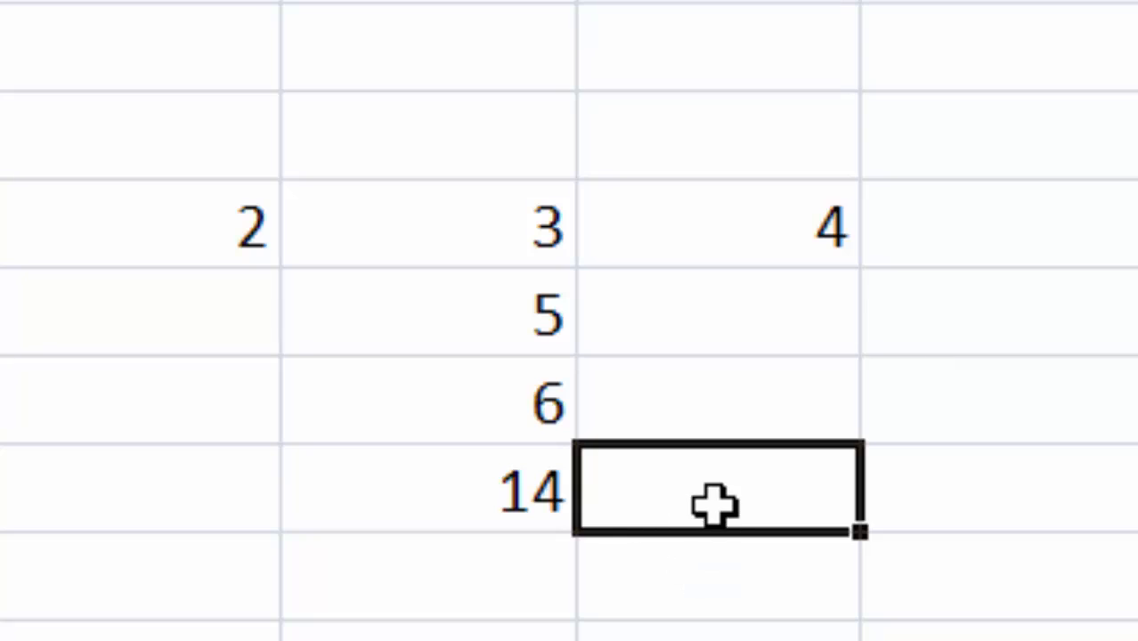
text(=)
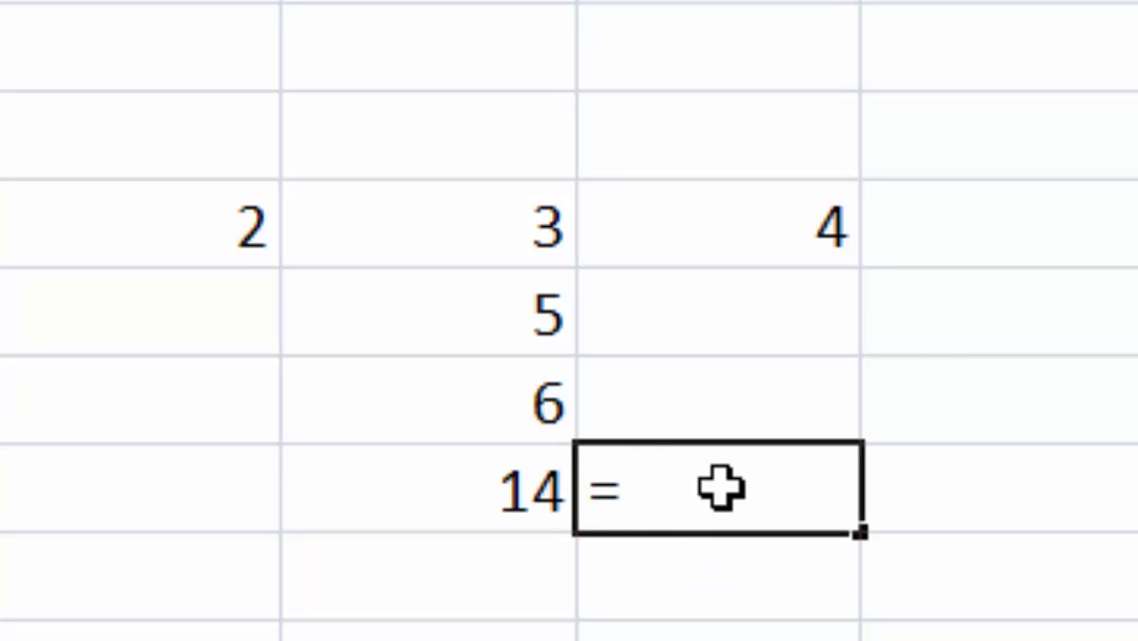
text(SUM())
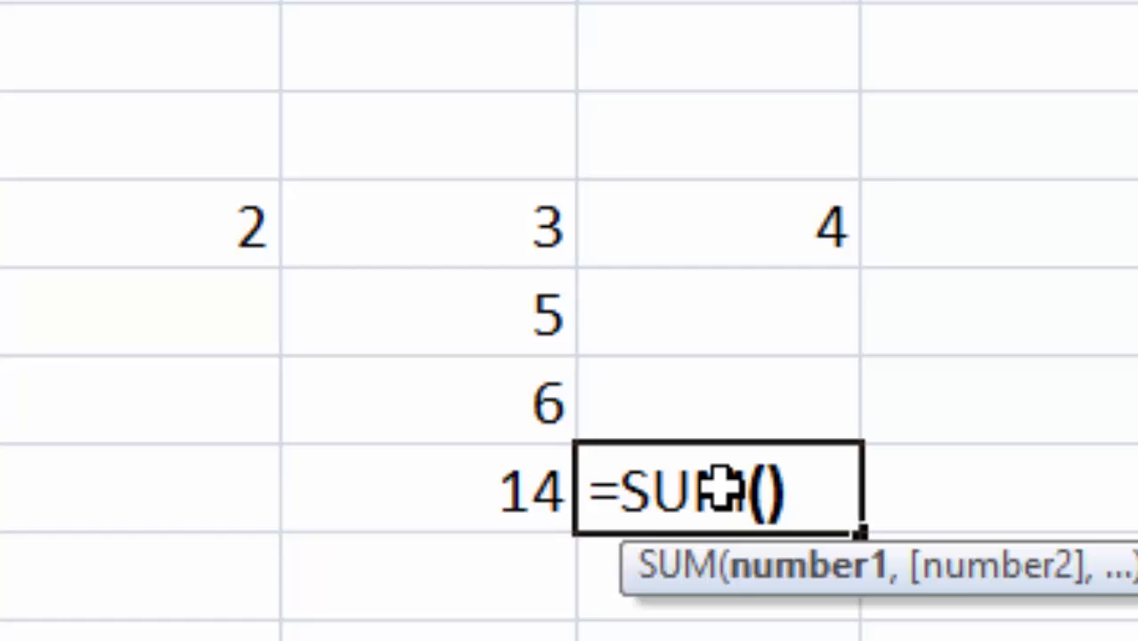
key(Return)
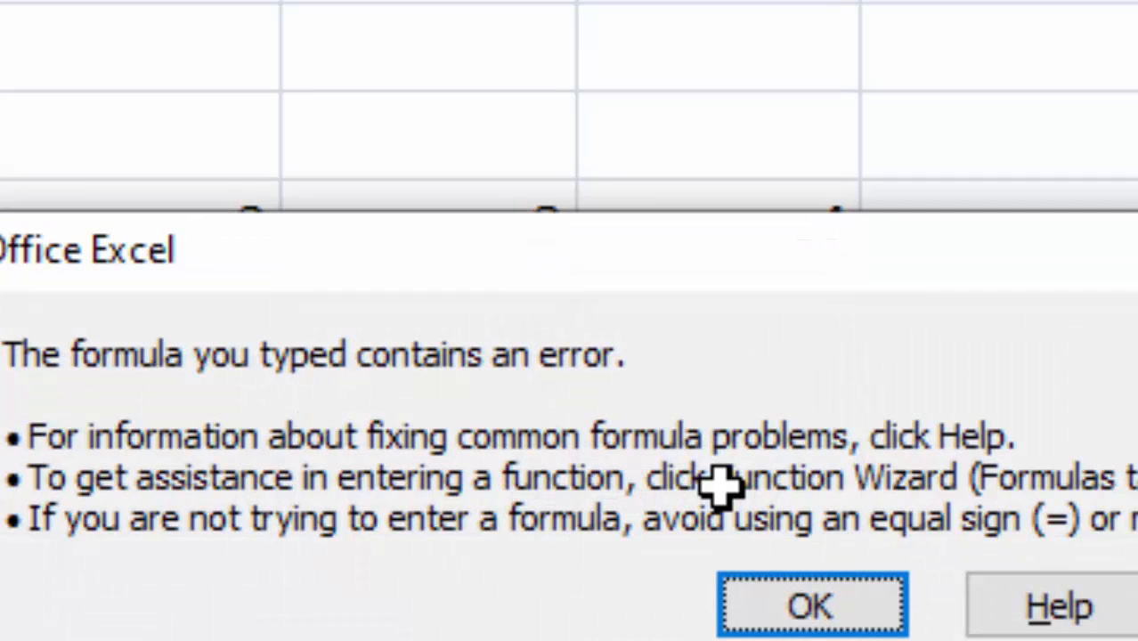
key(Return)
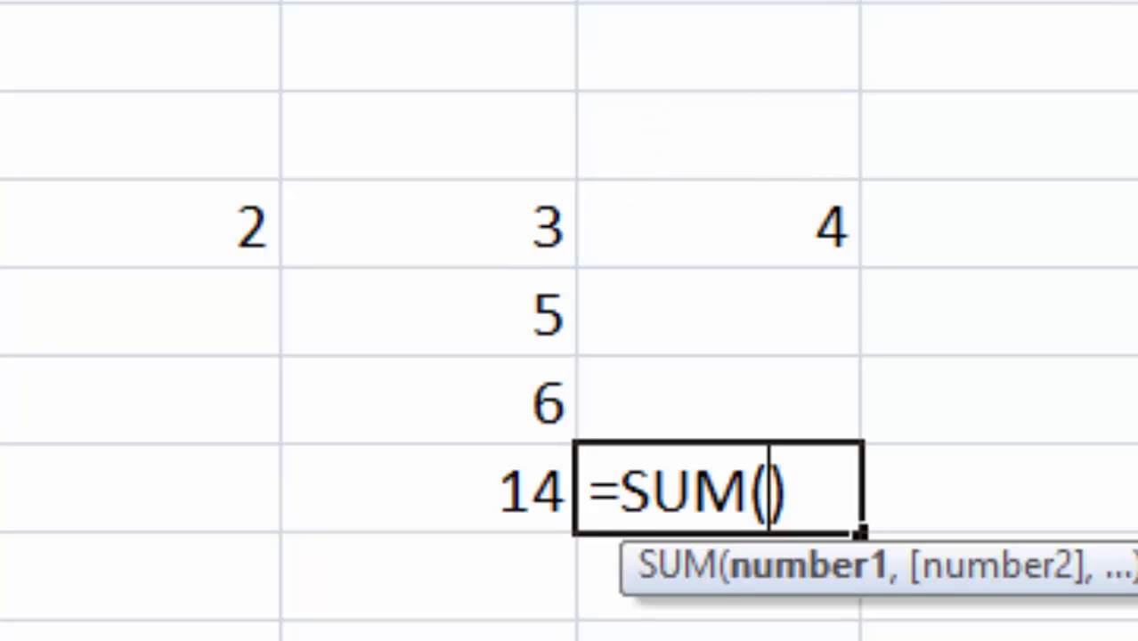
text(G)
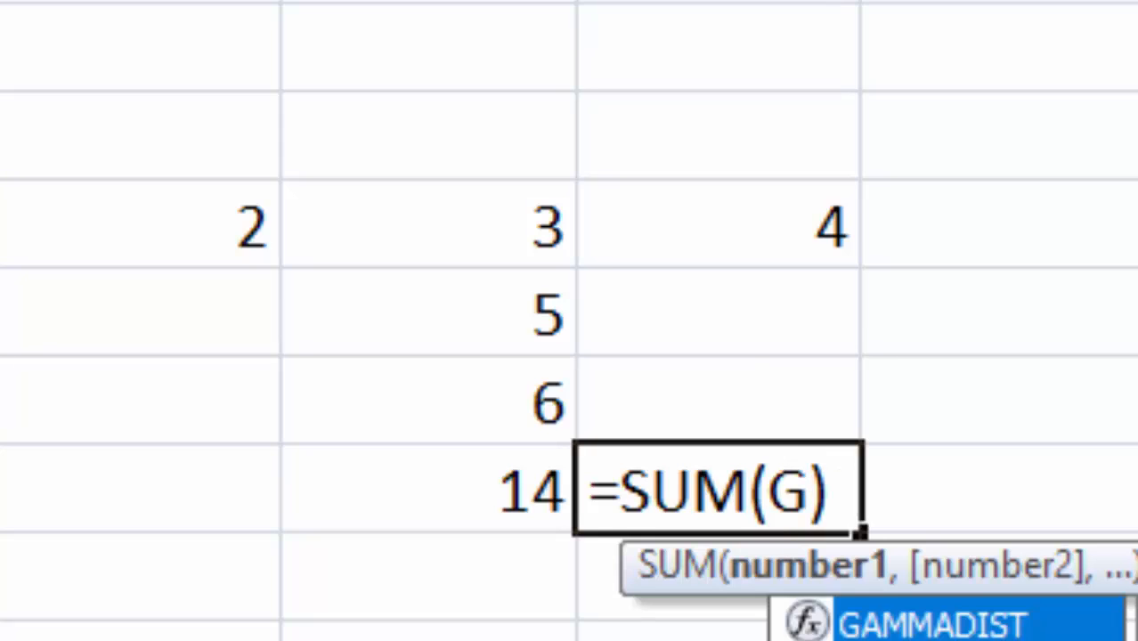
text(5,)
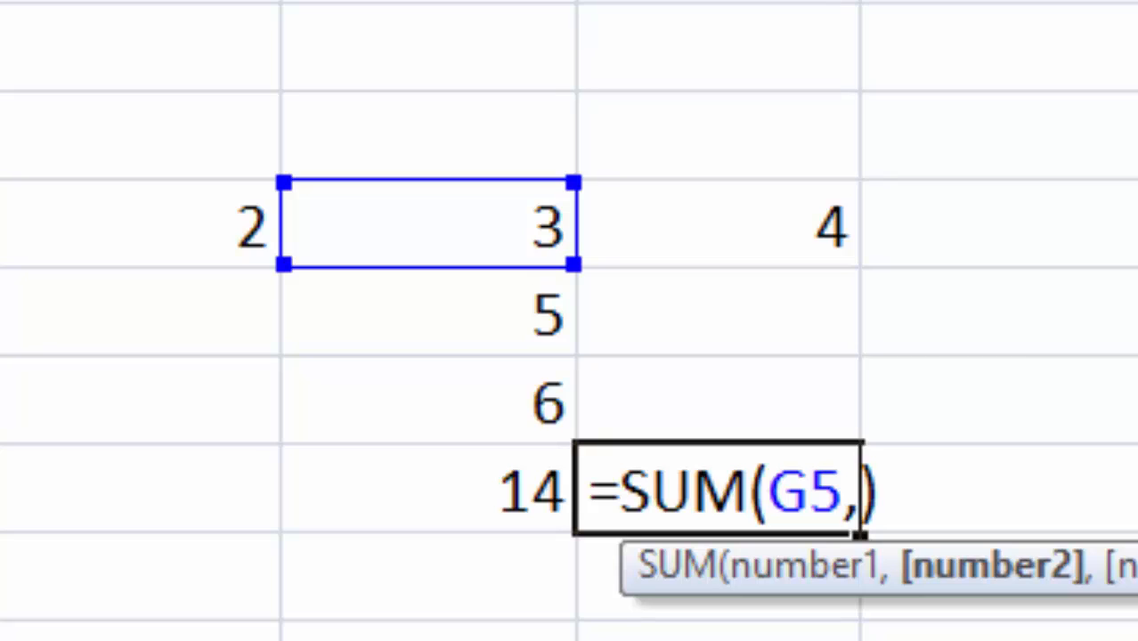
text(6)
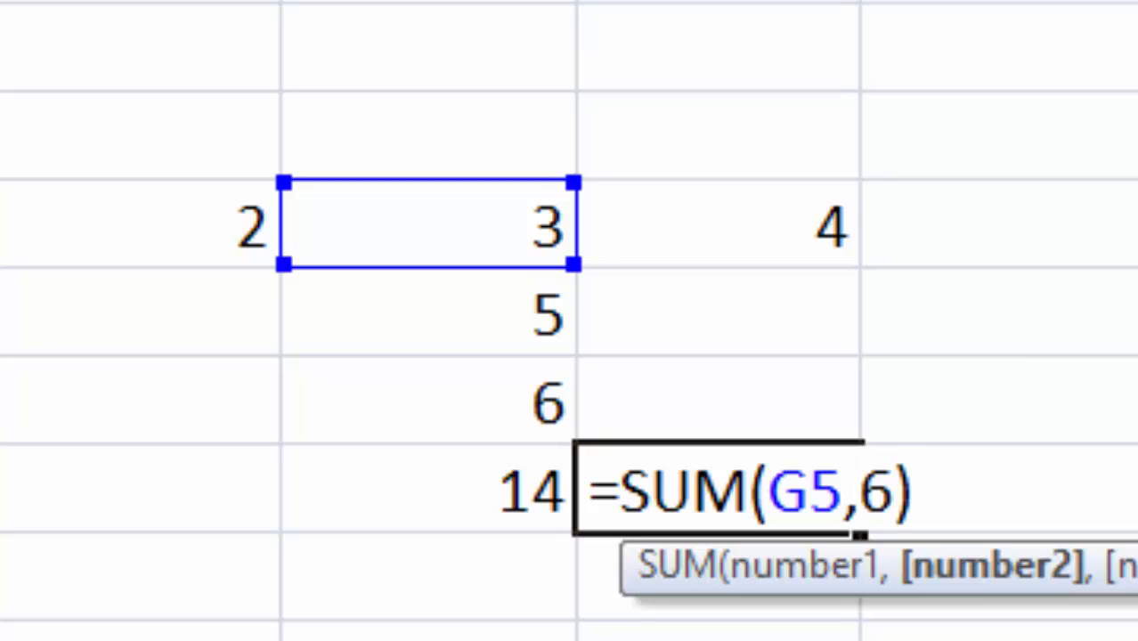
key(BackSpace)
text(G6,)
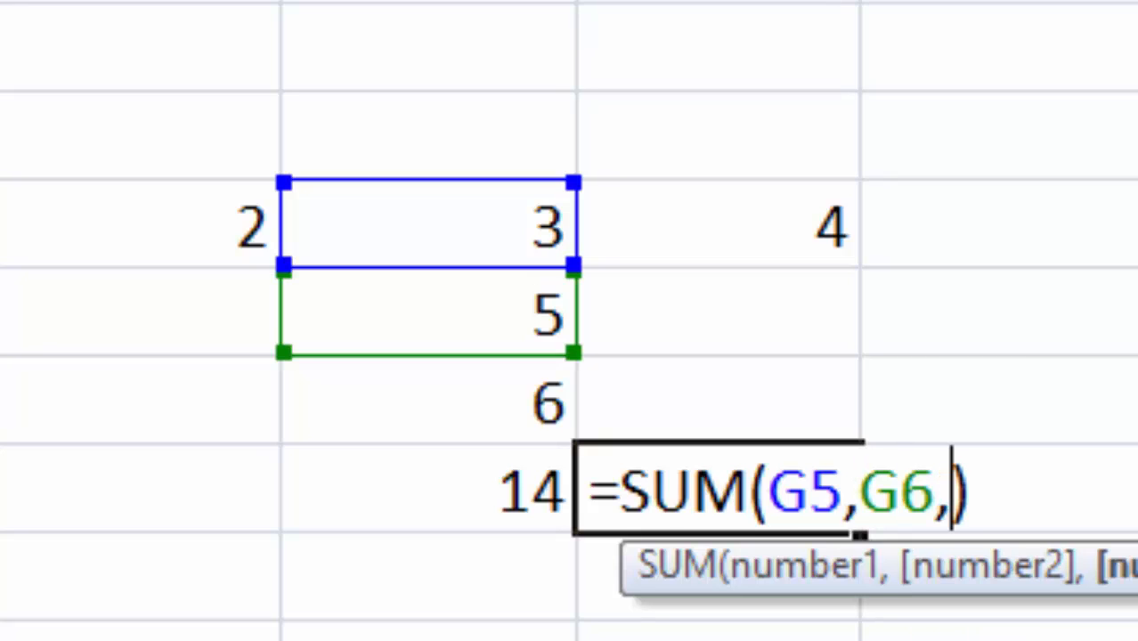
text(G)
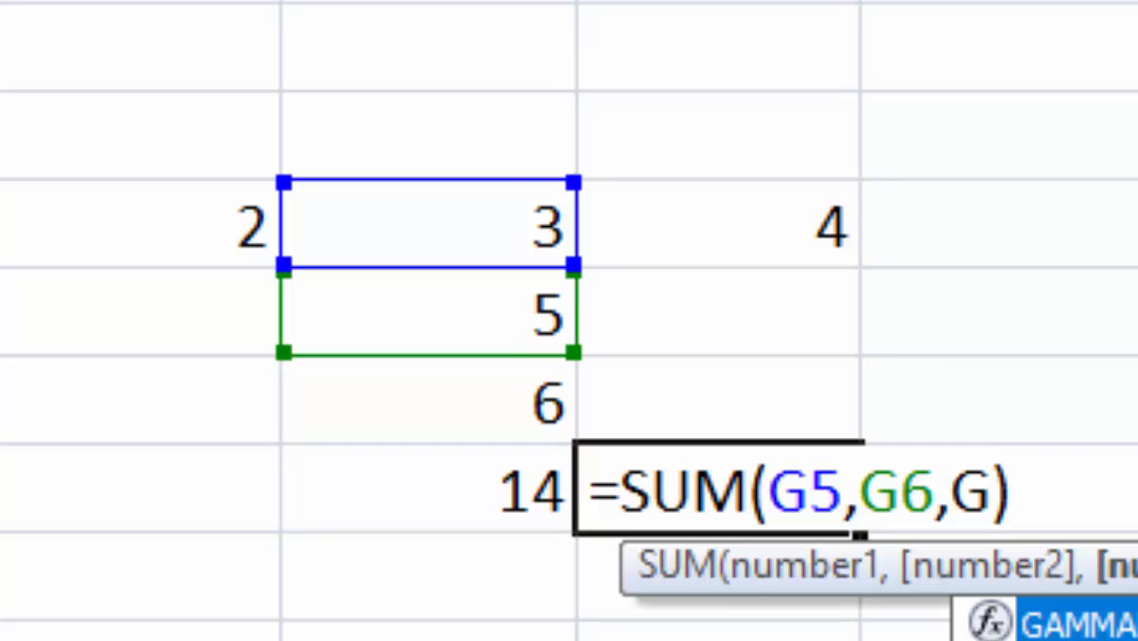
text(7)
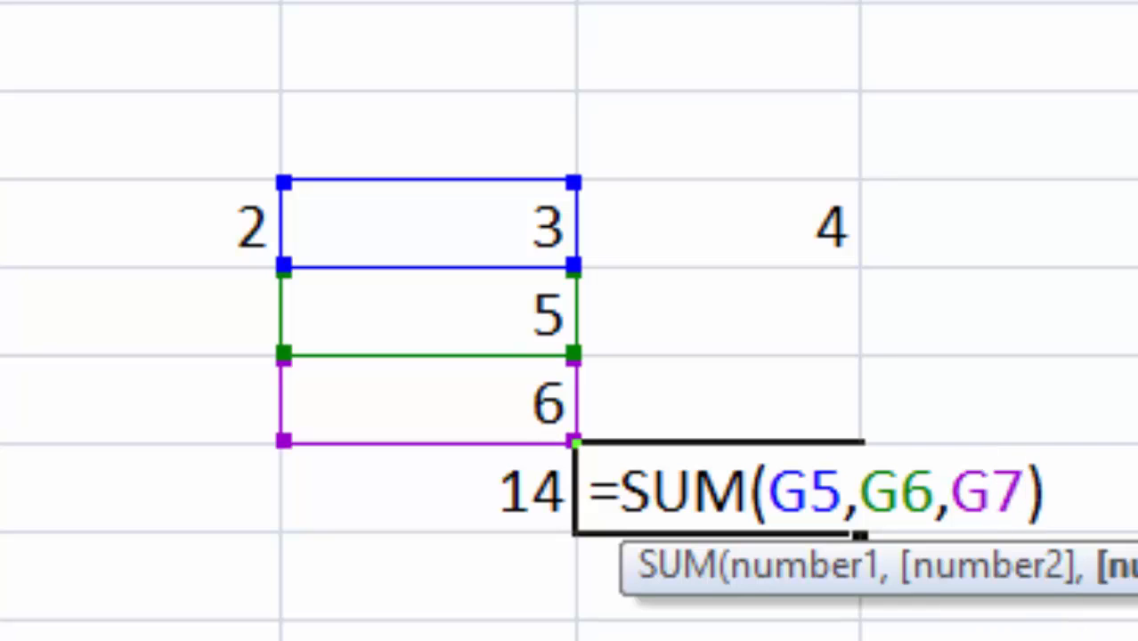
key(Return)
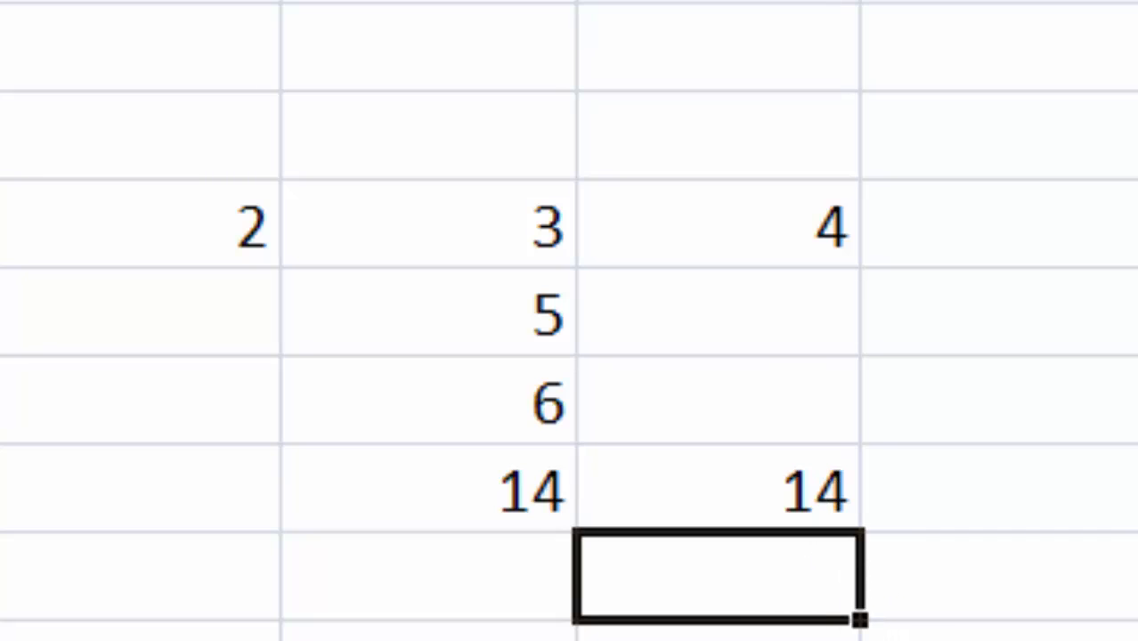
Step: Compare the SUM formulas stored in cells G8 and H8
click(517, 494)
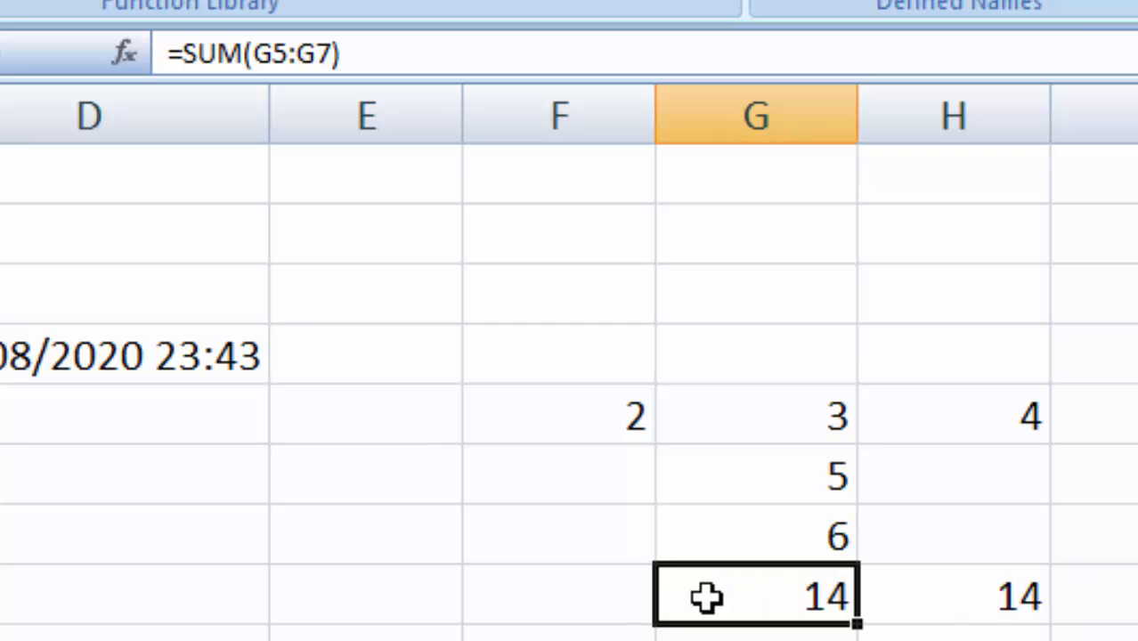
click(1001, 598)
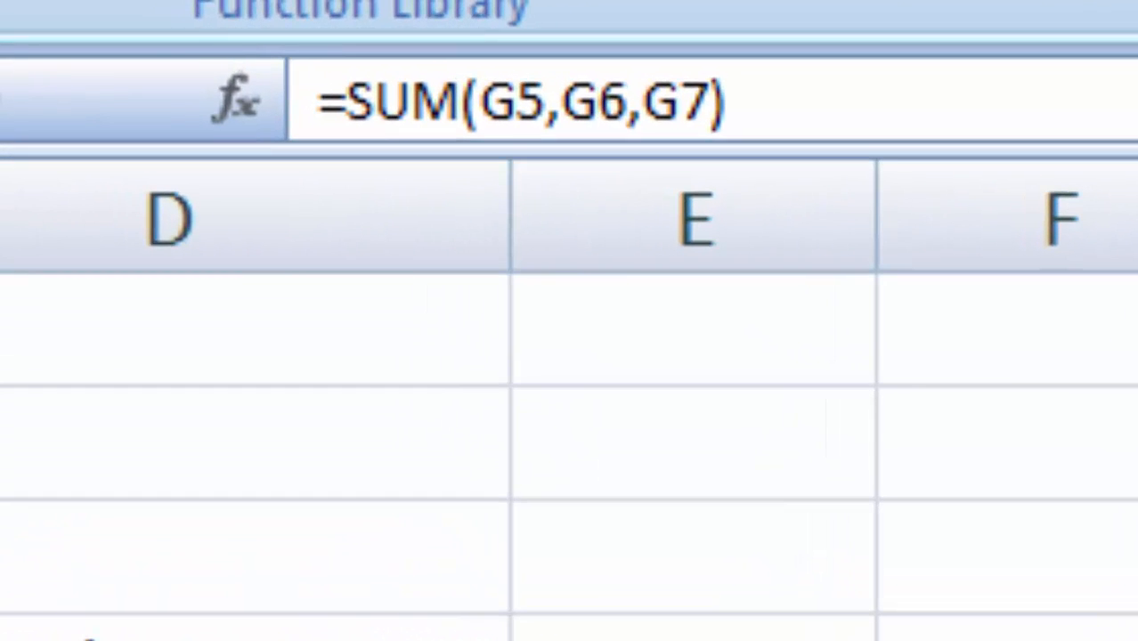
key(Left)
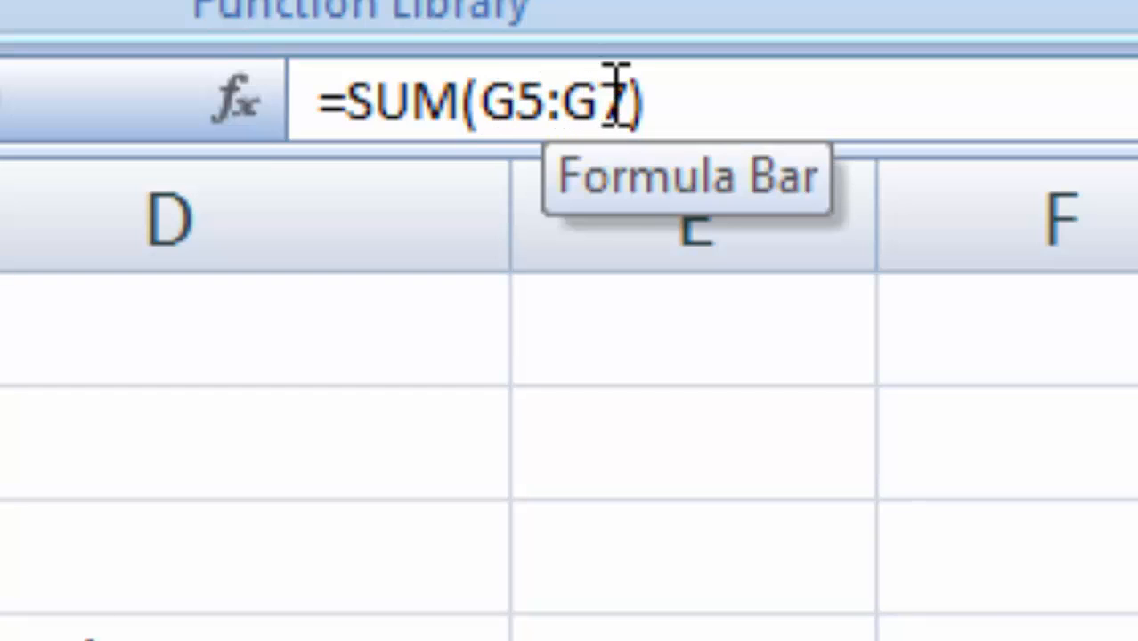
key(Right)
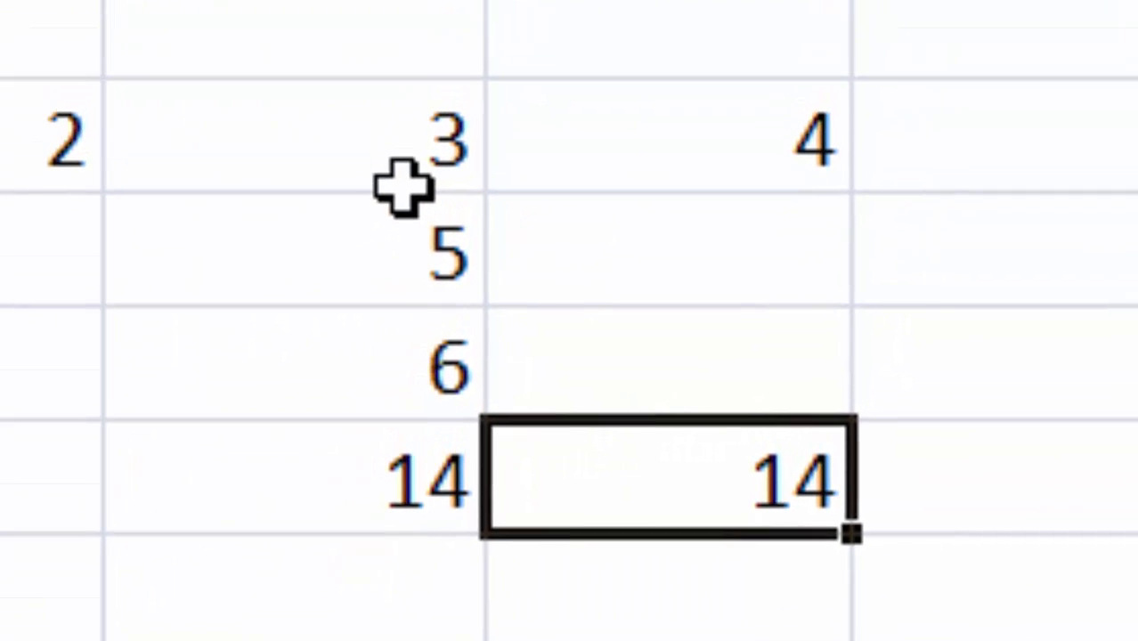
click(695, 637)
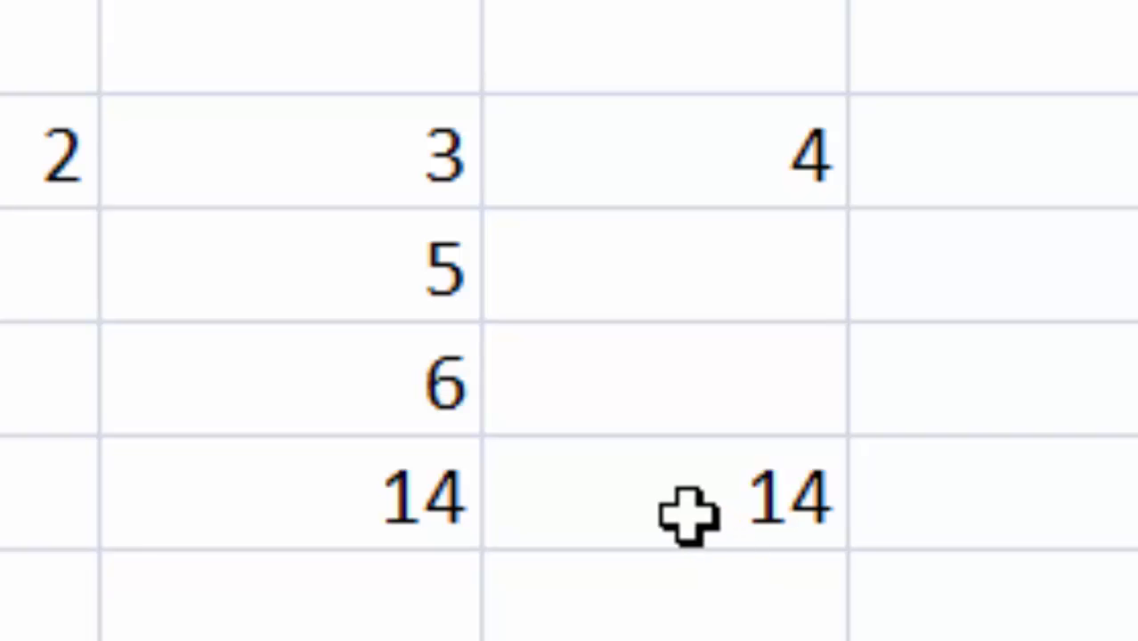
click(416, 512)
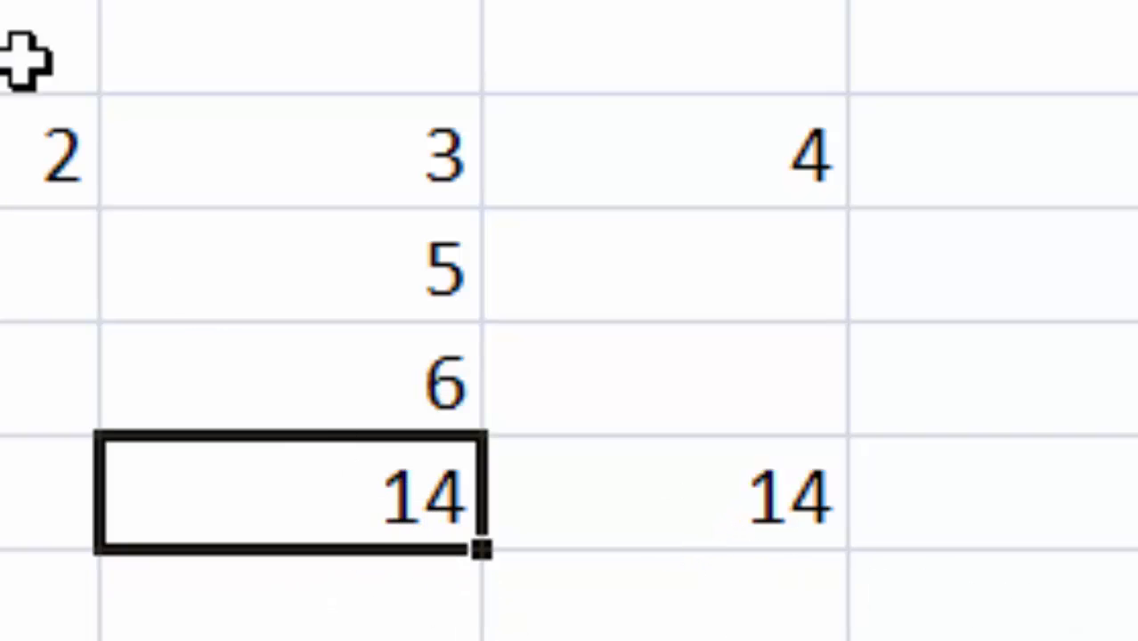
Step: Check the Microsoft Excel topic list on the presentation slide and return to the worksheet
click(17, 9)
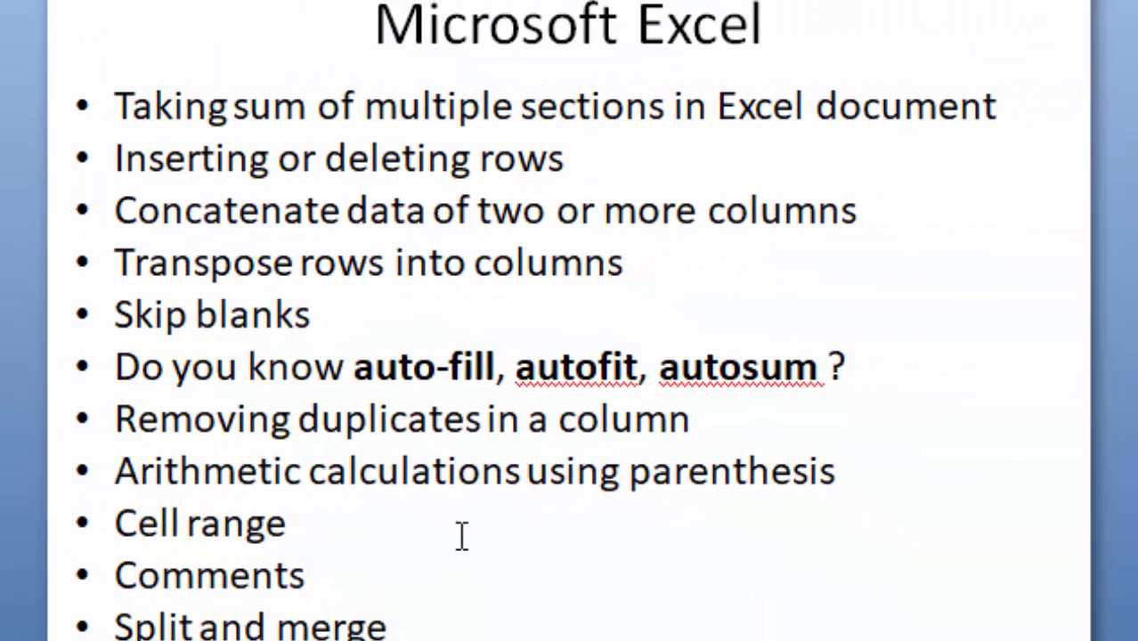
key(alt+Tab)
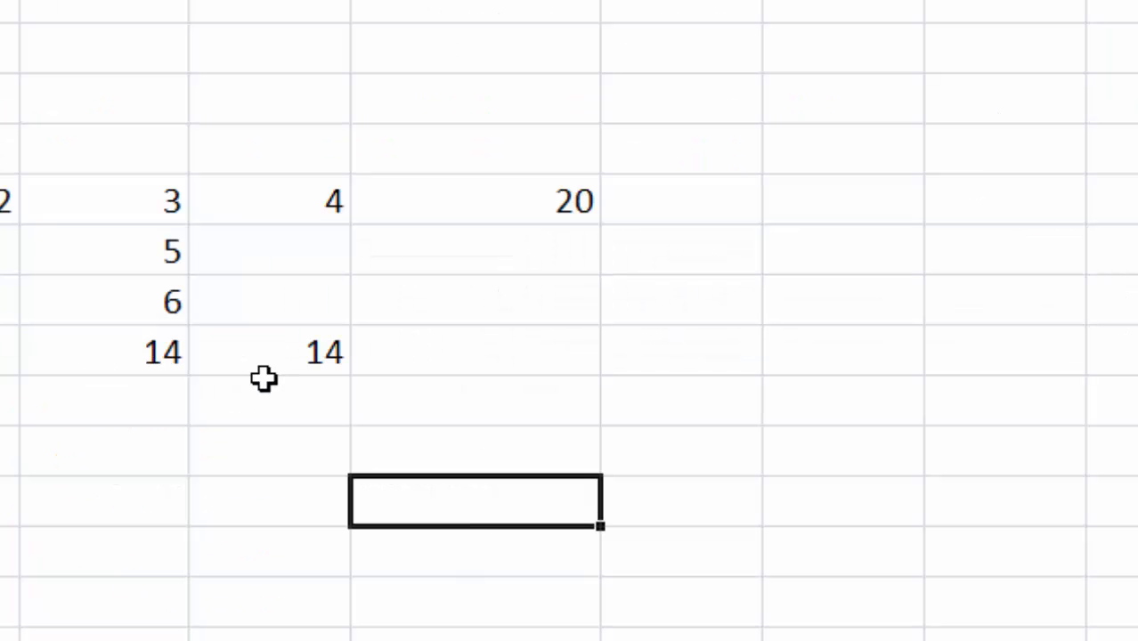
Step: Insert a new comment on cell G8 and move its box clear of cell H8
click(159, 354)
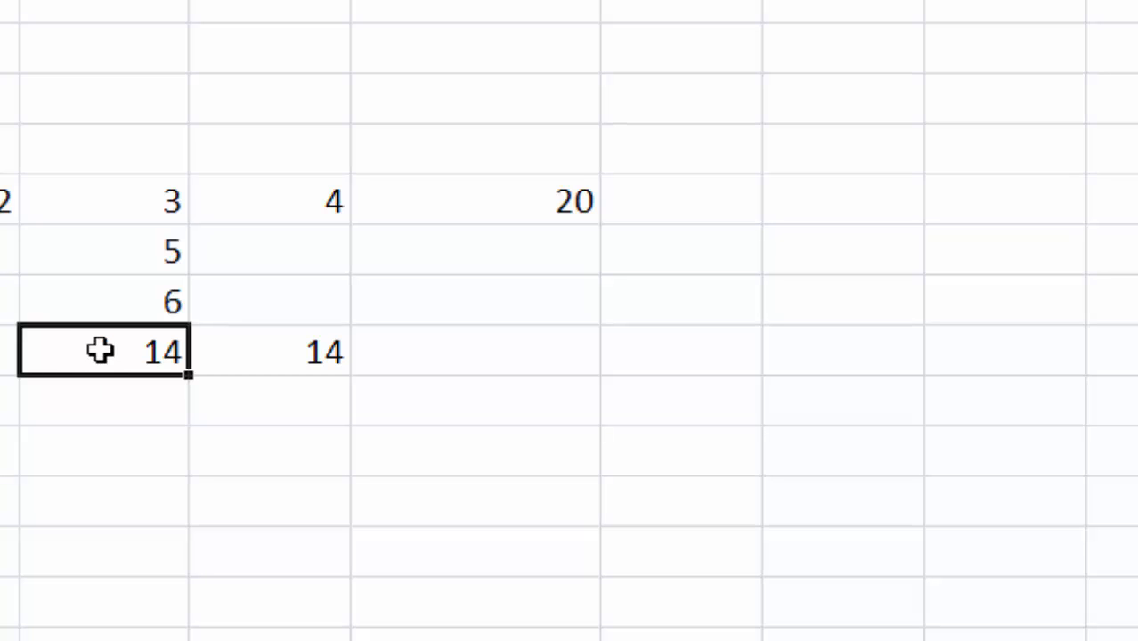
click(91, 441)
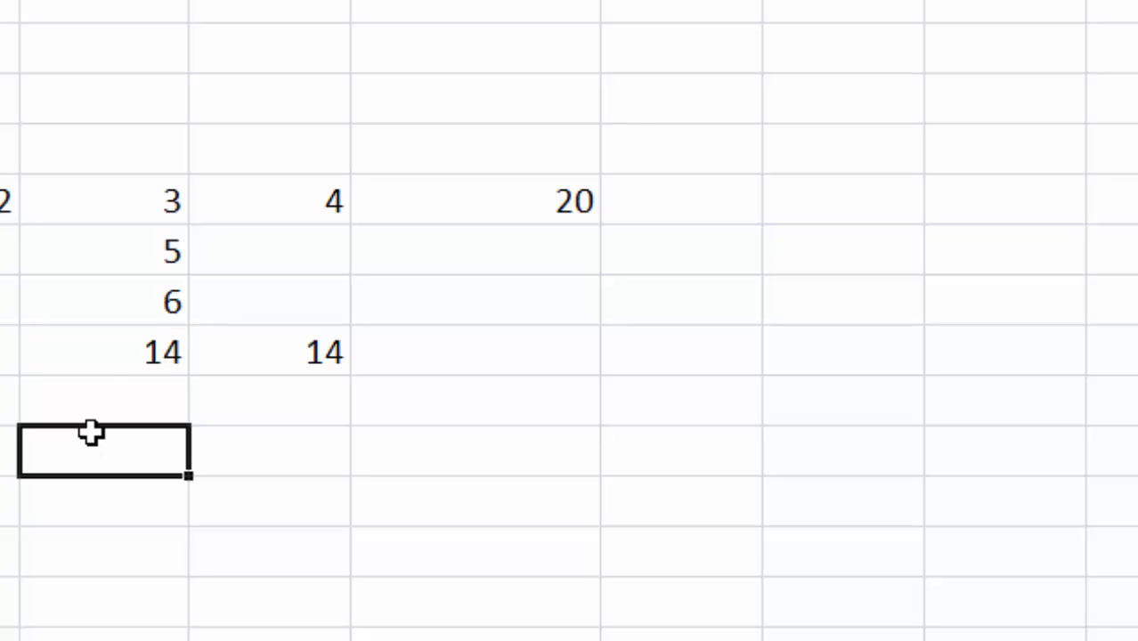
click(105, 354)
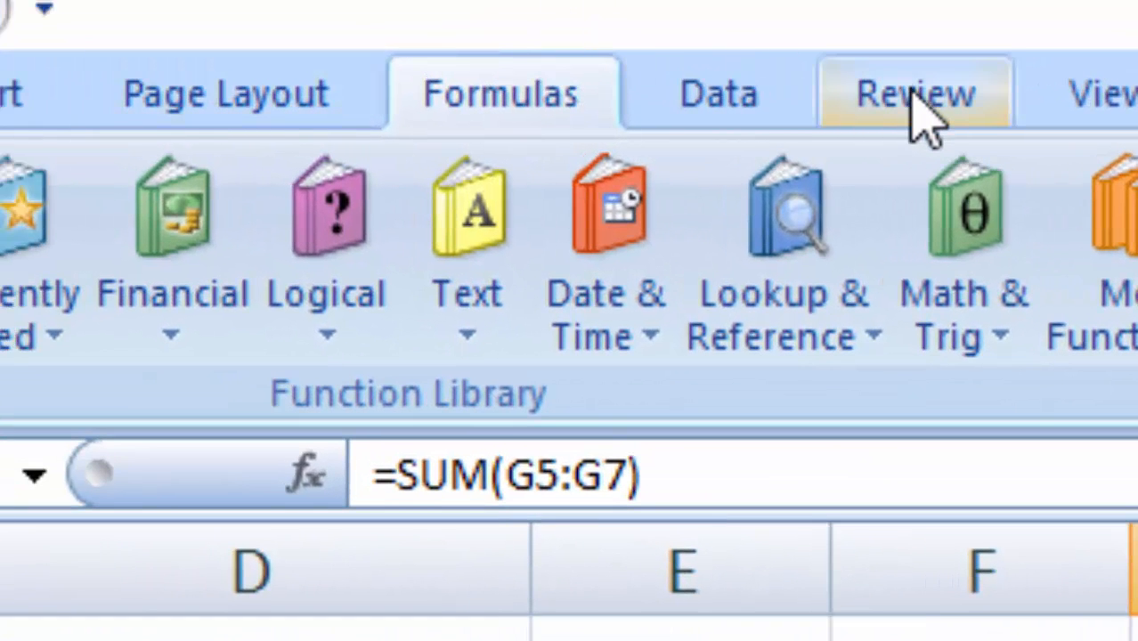
click(917, 100)
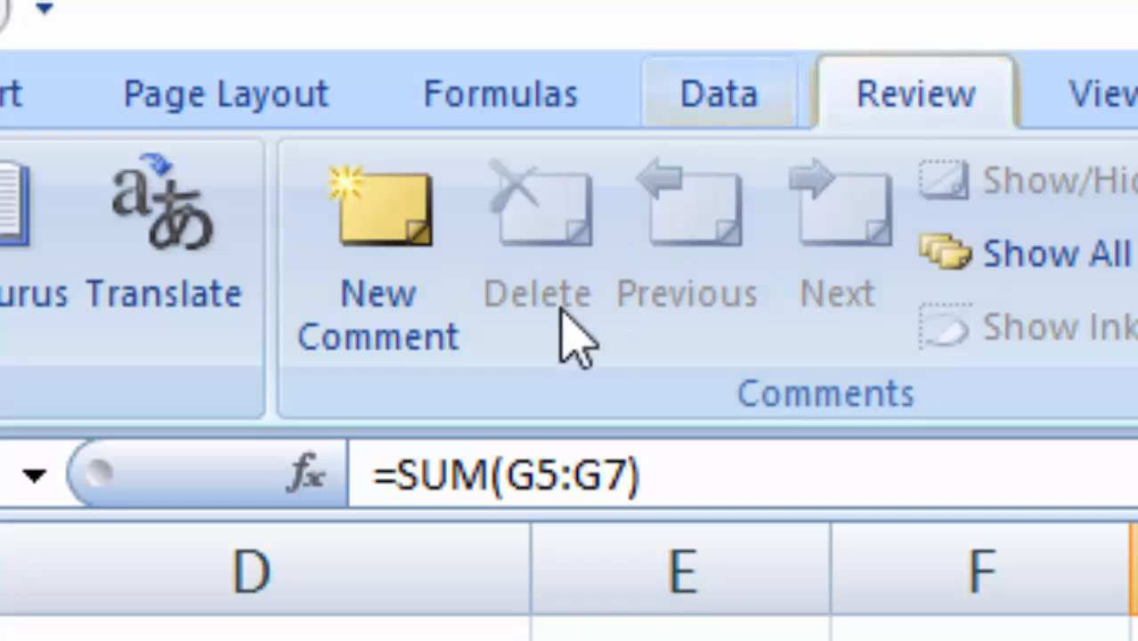
click(406, 313)
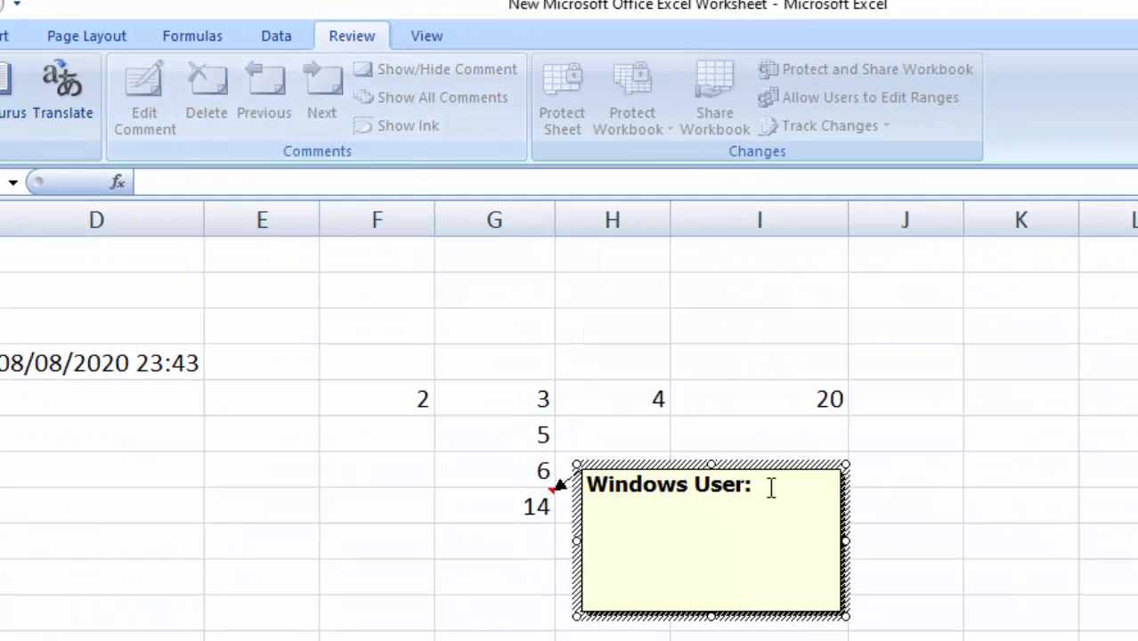
drag(762, 465, 848, 452)
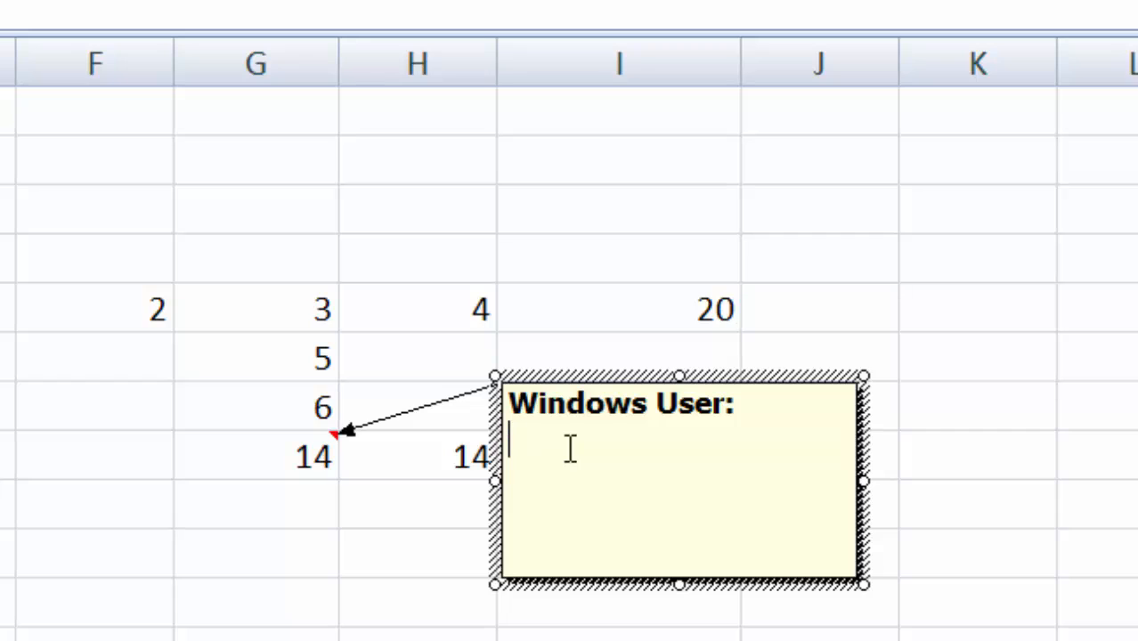
Step: Write "This is sum using cell range" in the comment on cell G8
text(This i)
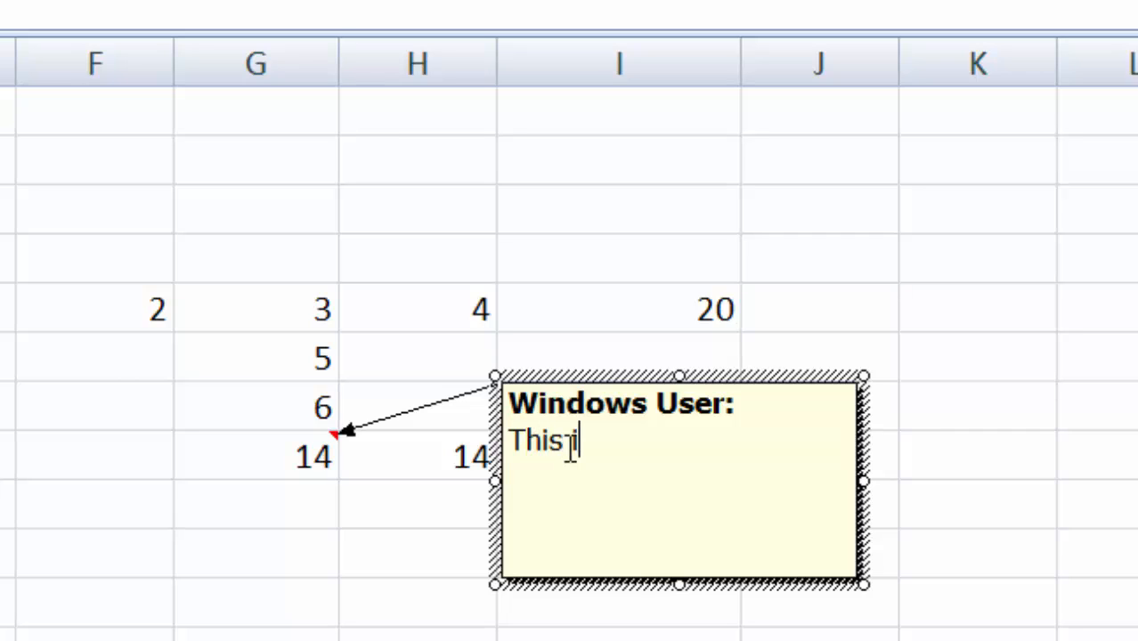
text(s sum)
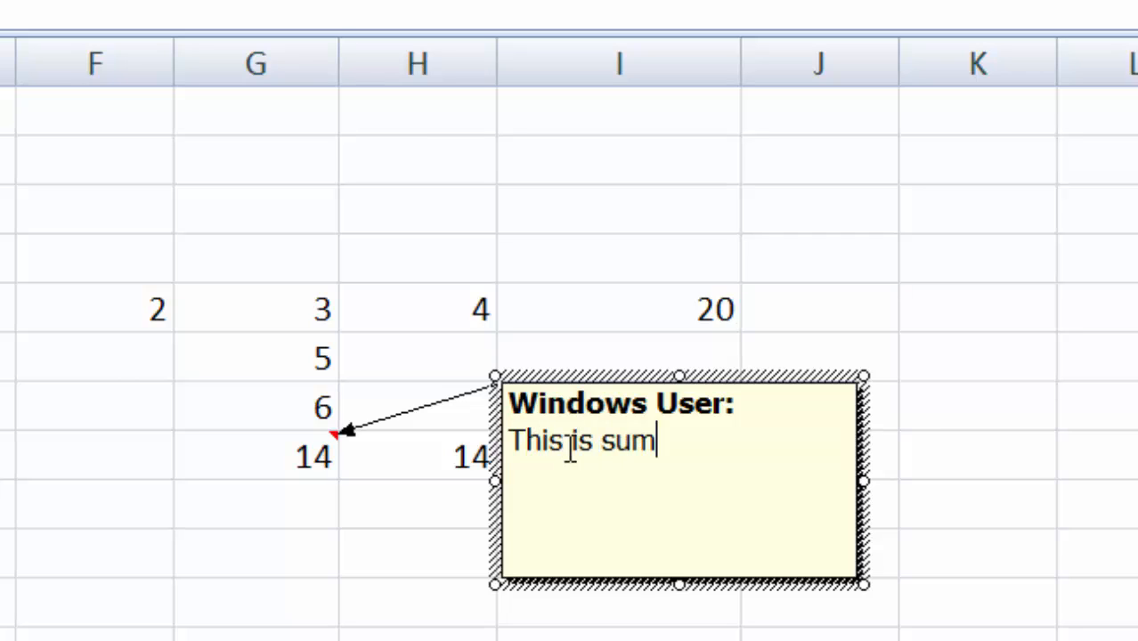
text( using )
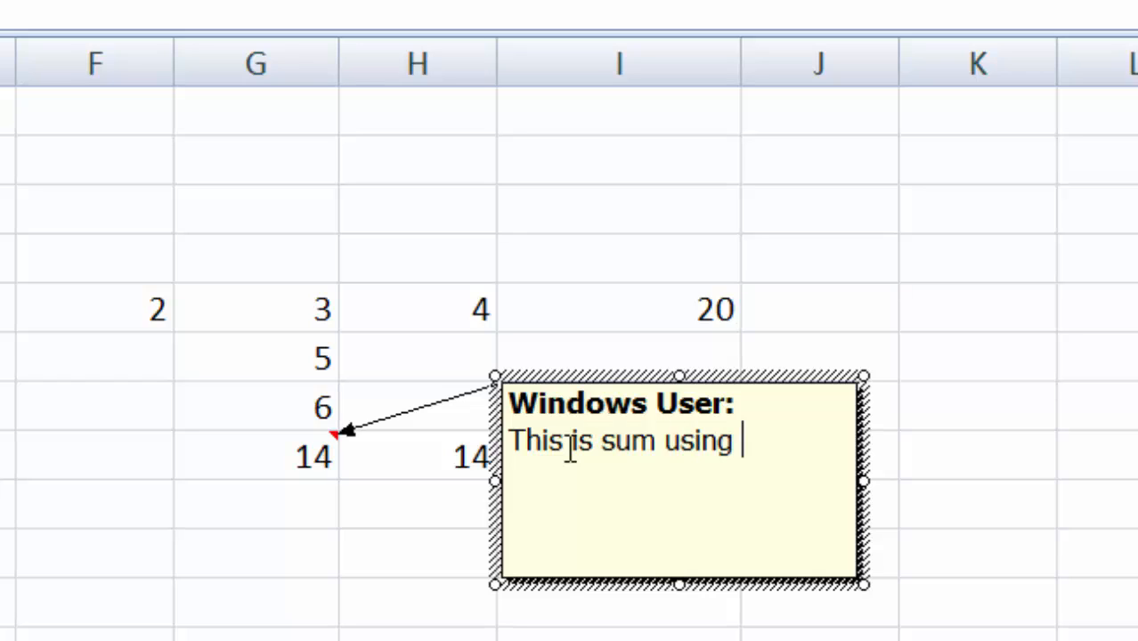
text(cell )
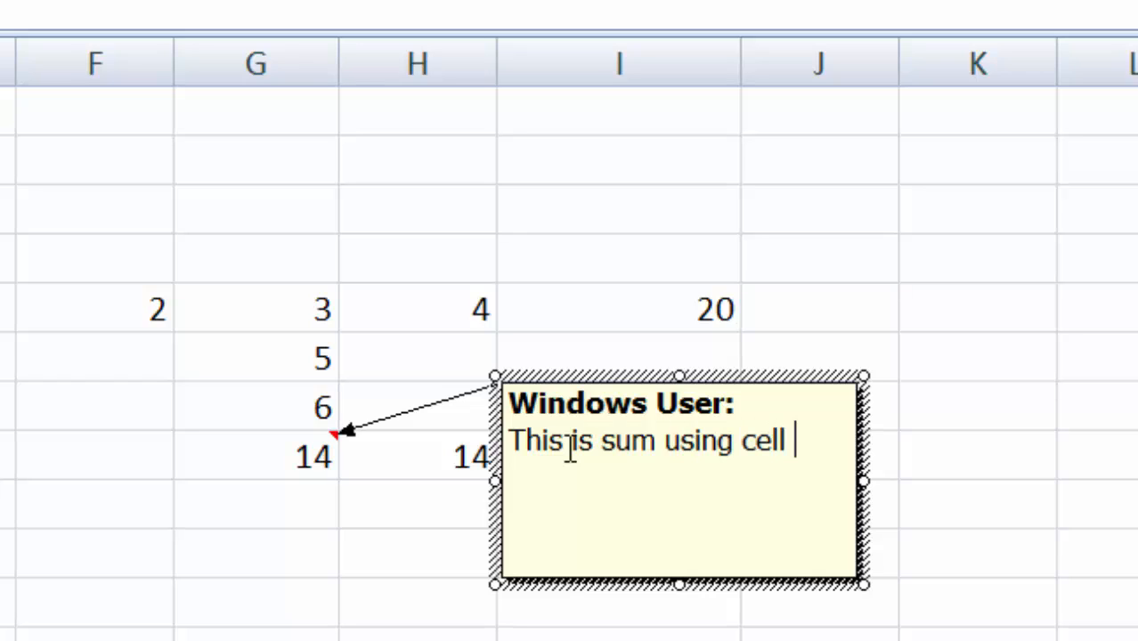
text(range)
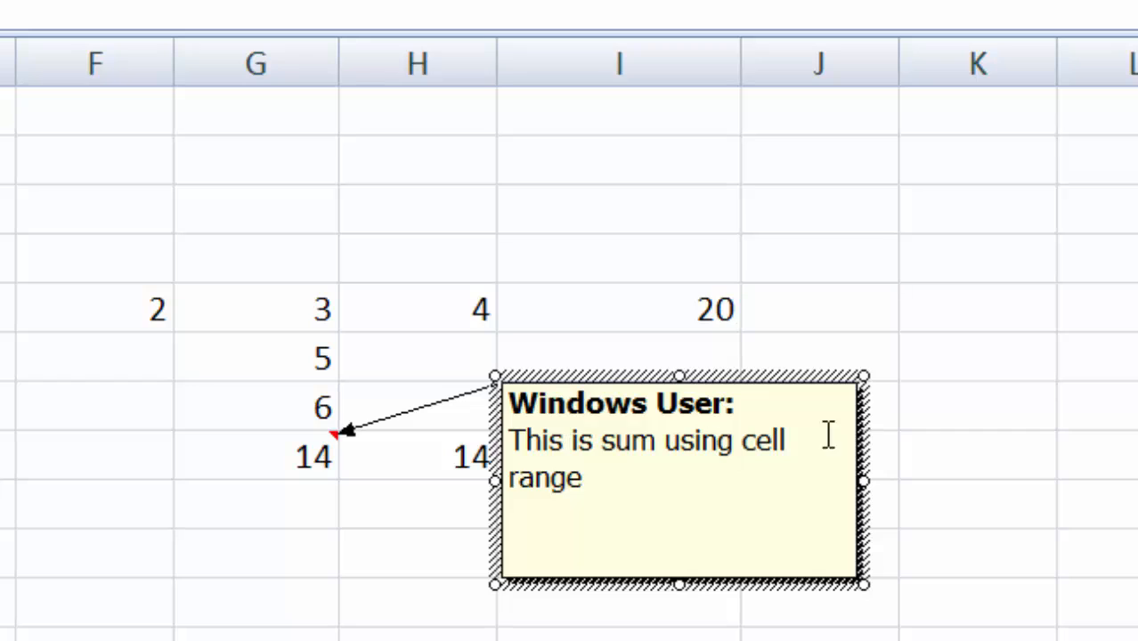
click(1019, 614)
Step: Insert a comment on cell H8 reading "This is sum using individual values with commas"
click(460, 458)
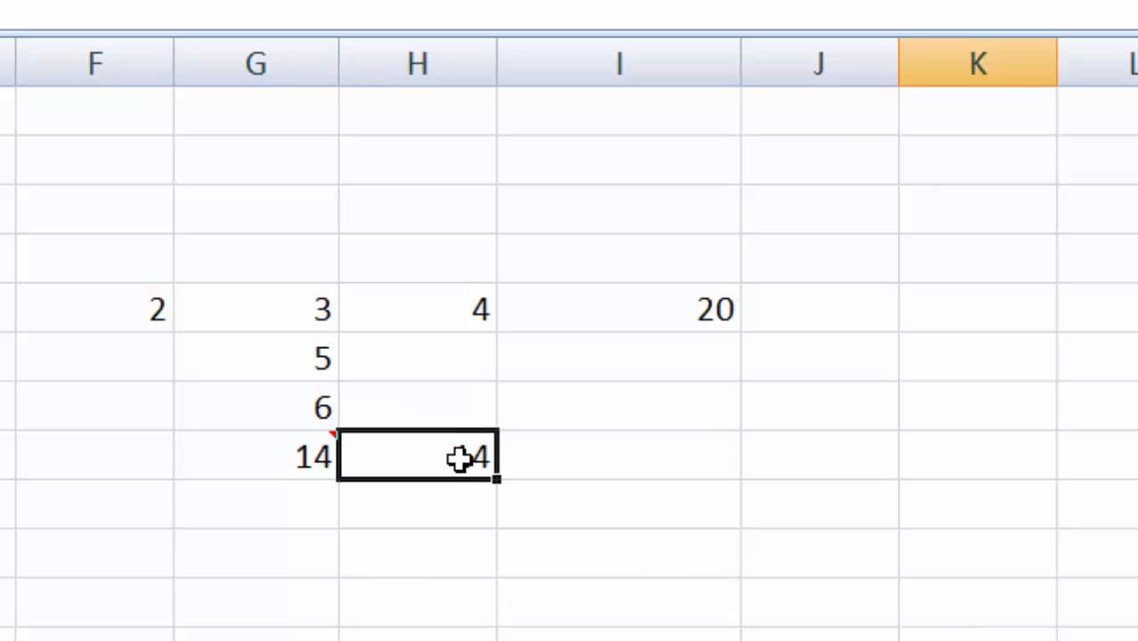
click(169, 4)
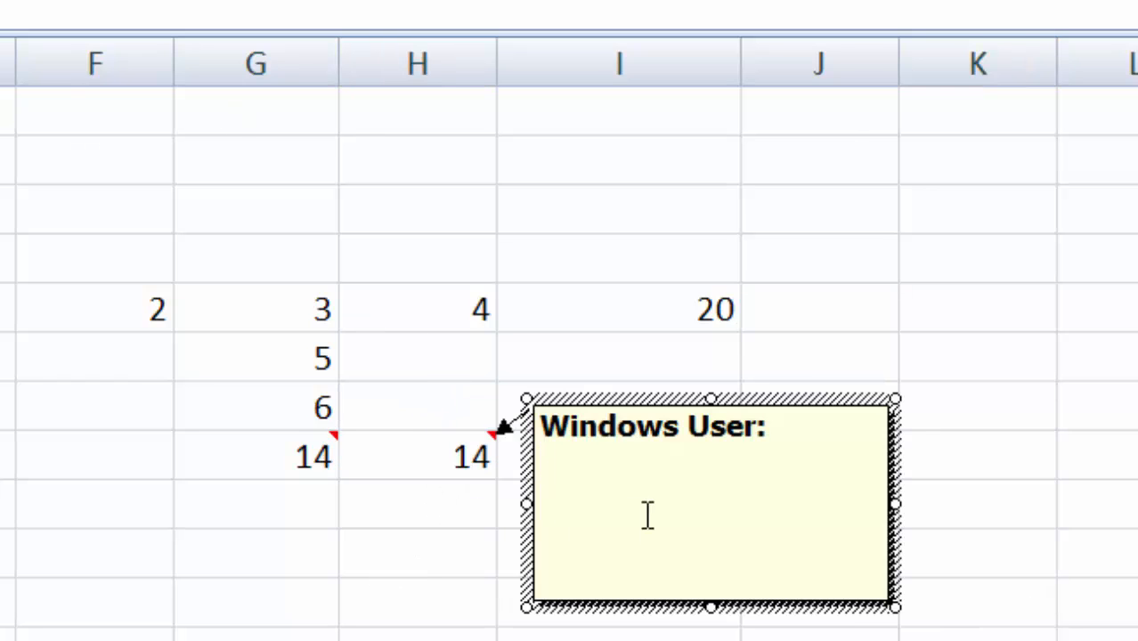
text(This)
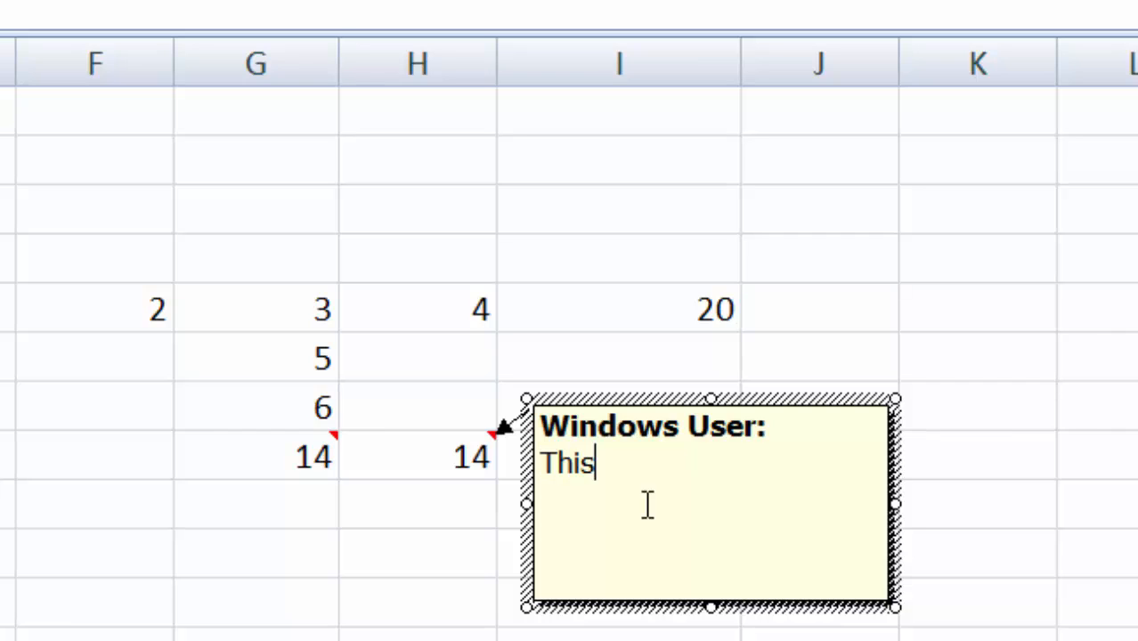
text( is sum usin)
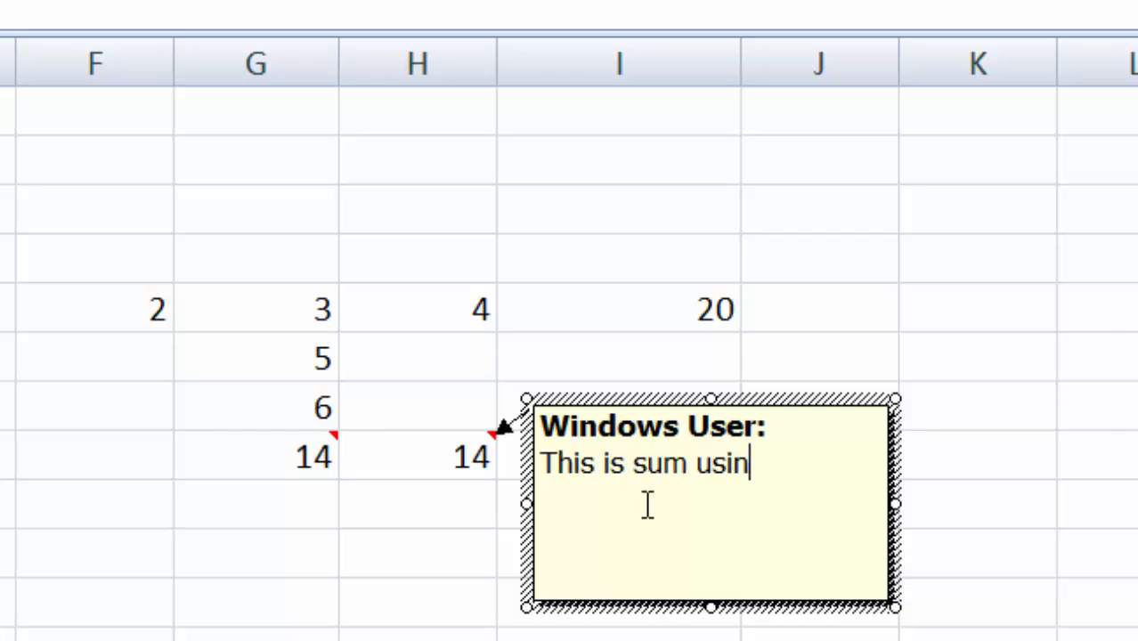
text(g individual)
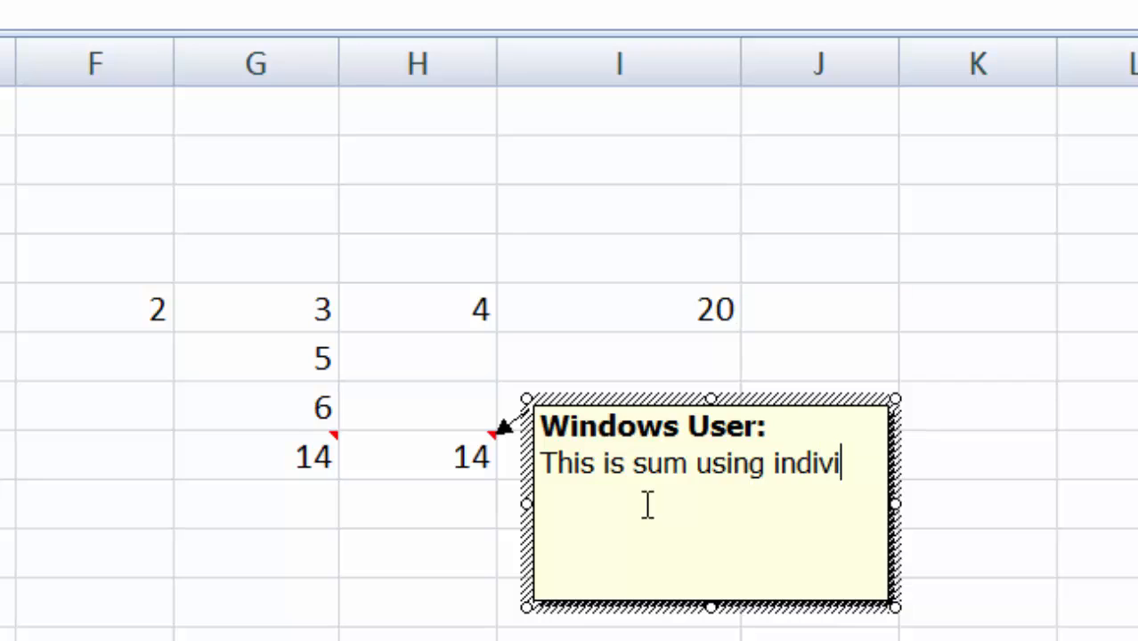
key(BackSpace)
key(BackSpace)
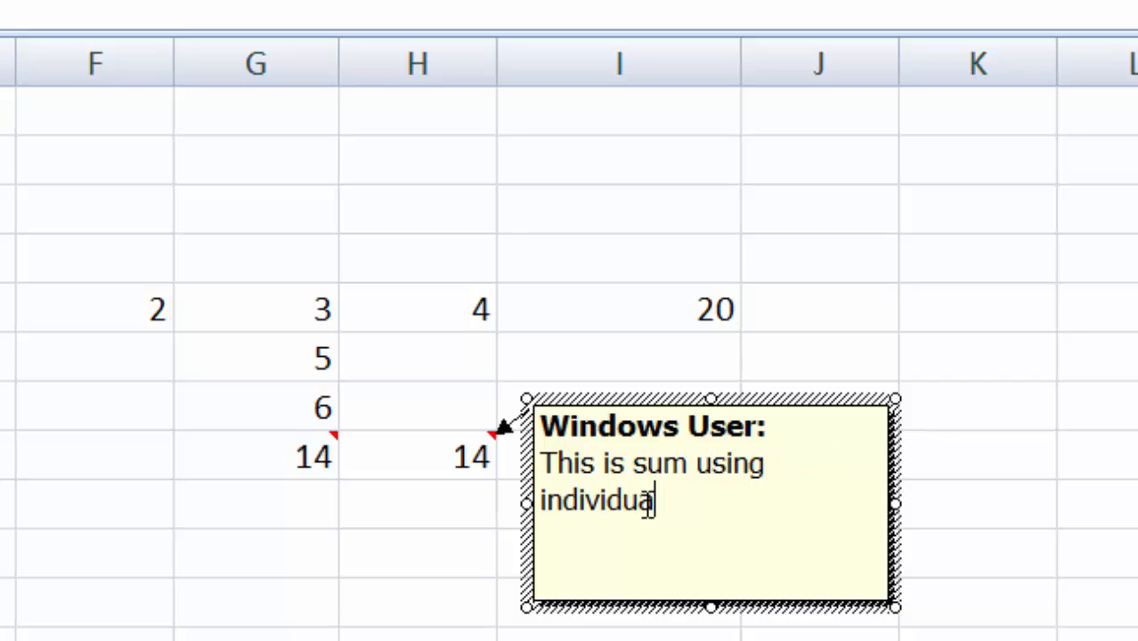
text(l values)
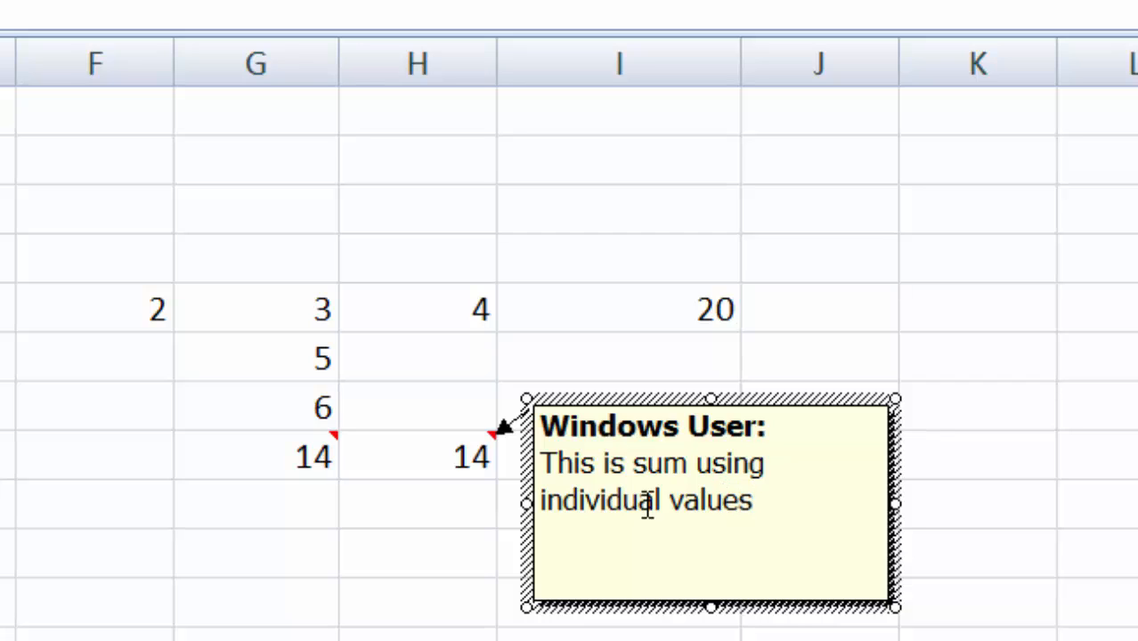
text( with )
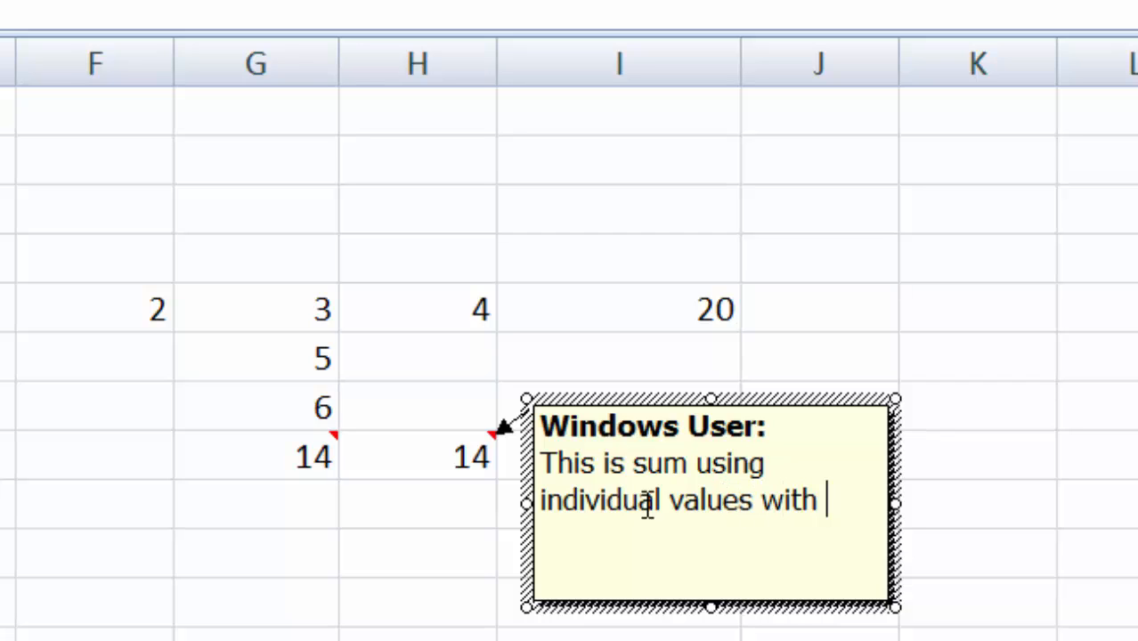
text(commas)
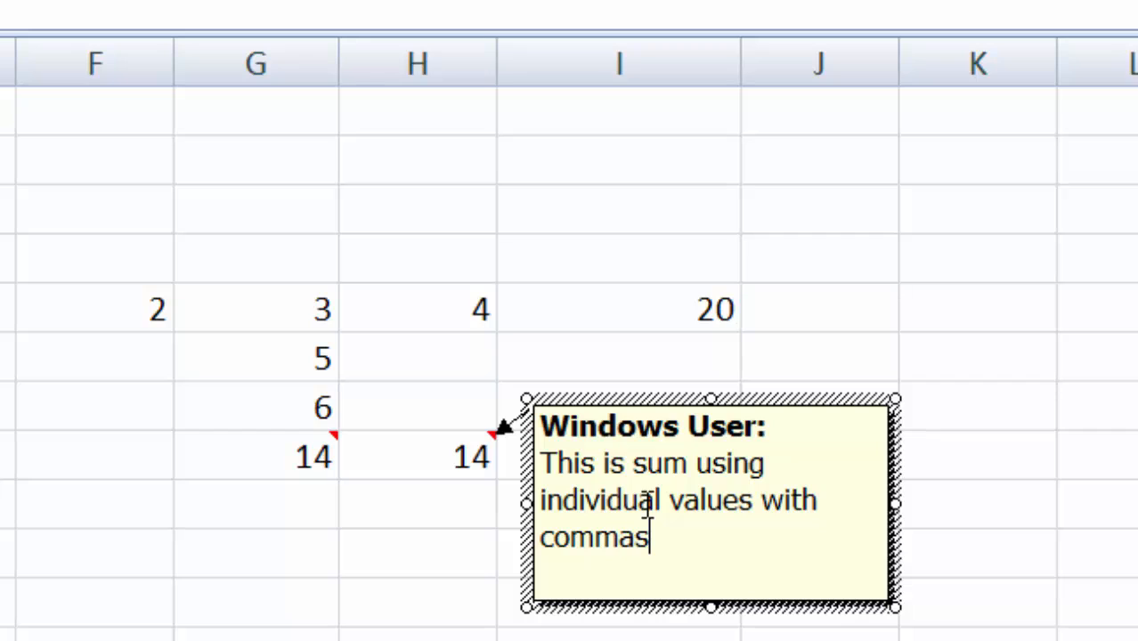
click(583, 639)
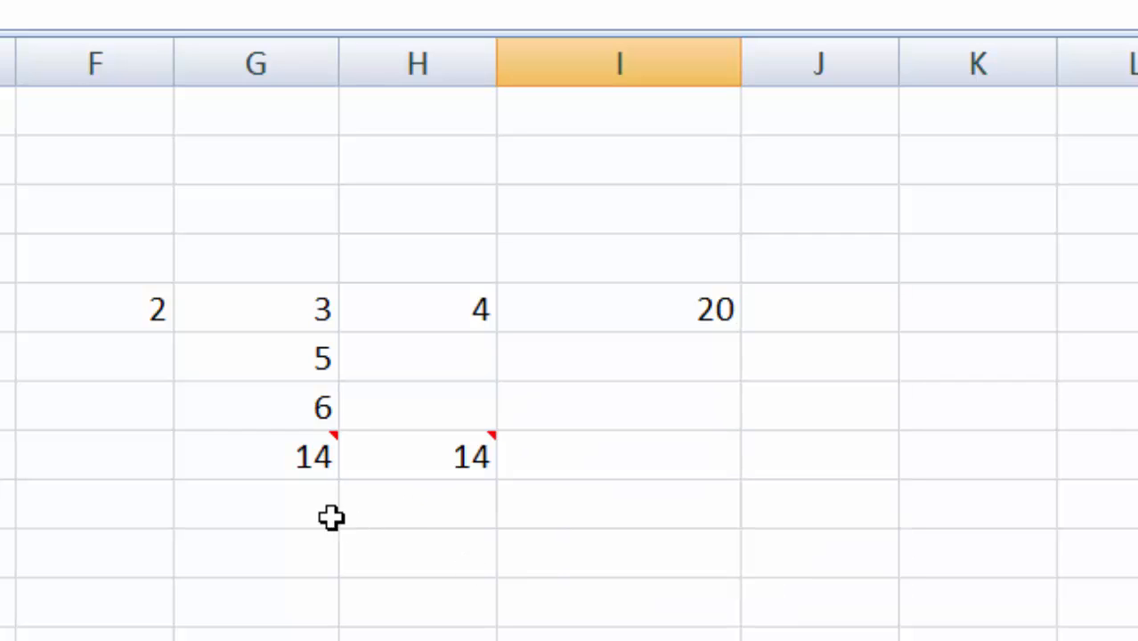
Step: Display the comment on cell G8 and enter "Hover" in cell L7
mouse_move(318, 459)
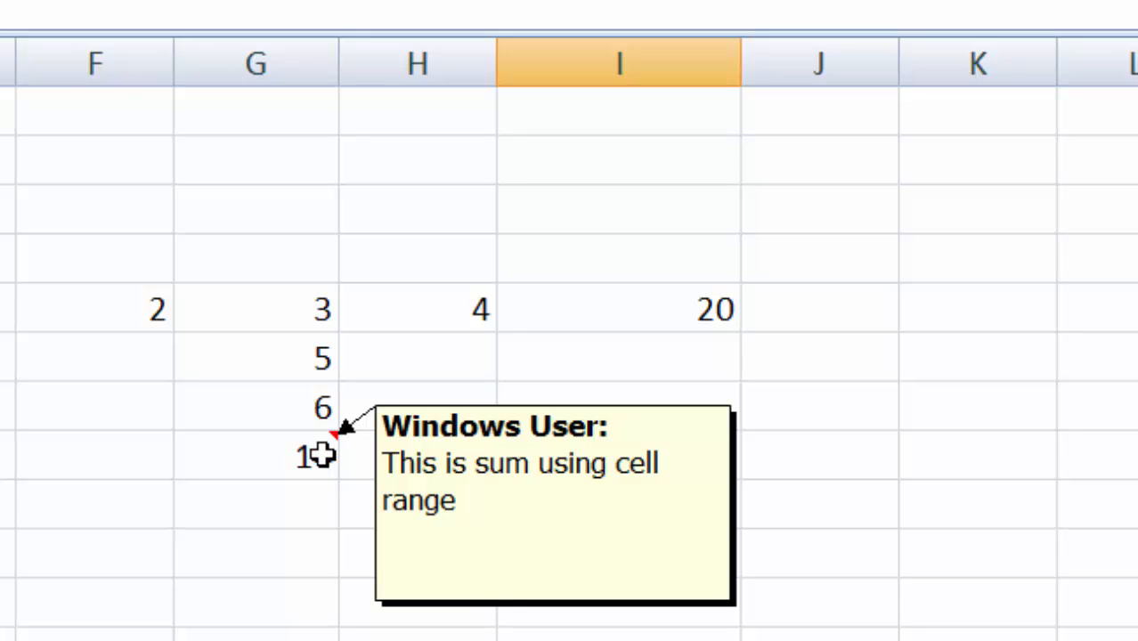
click(1109, 421)
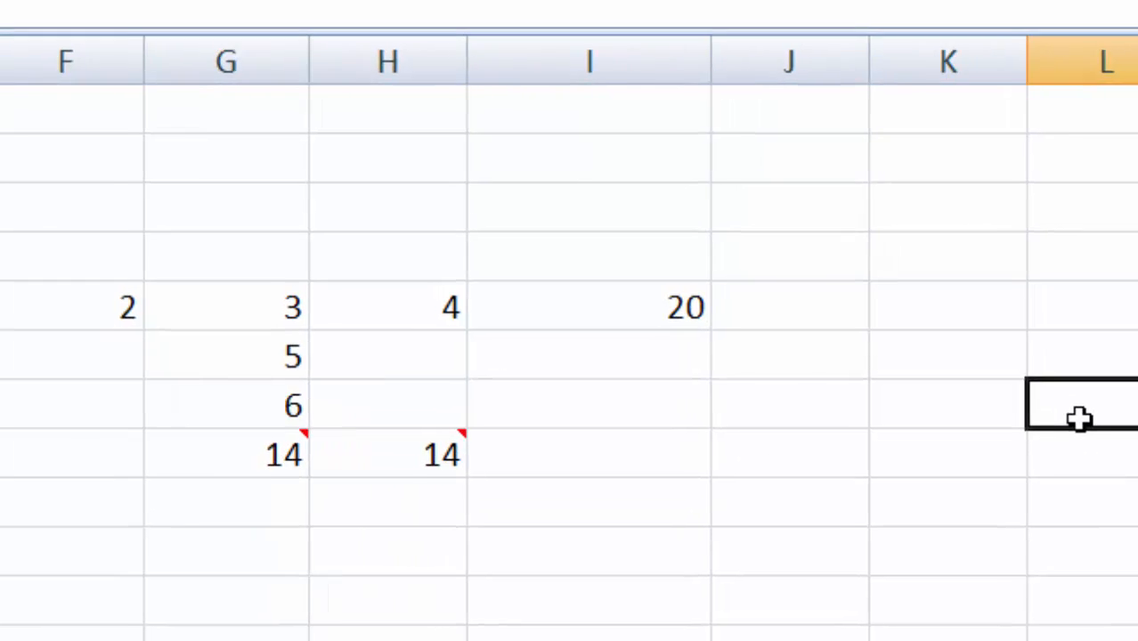
text(Hover)
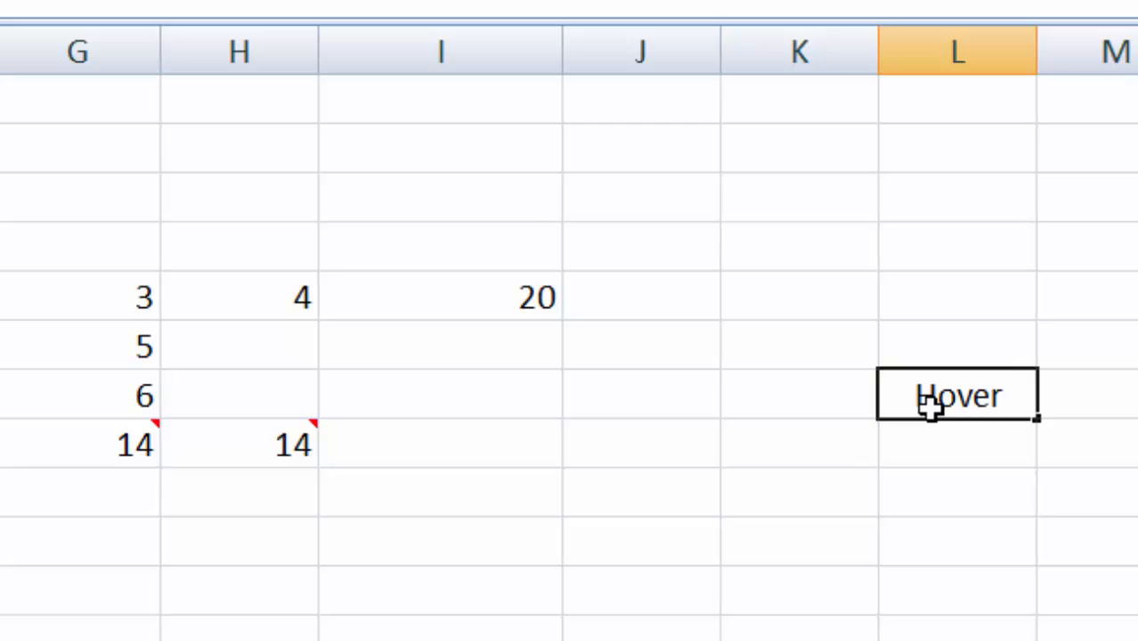
mouse_move(134, 448)
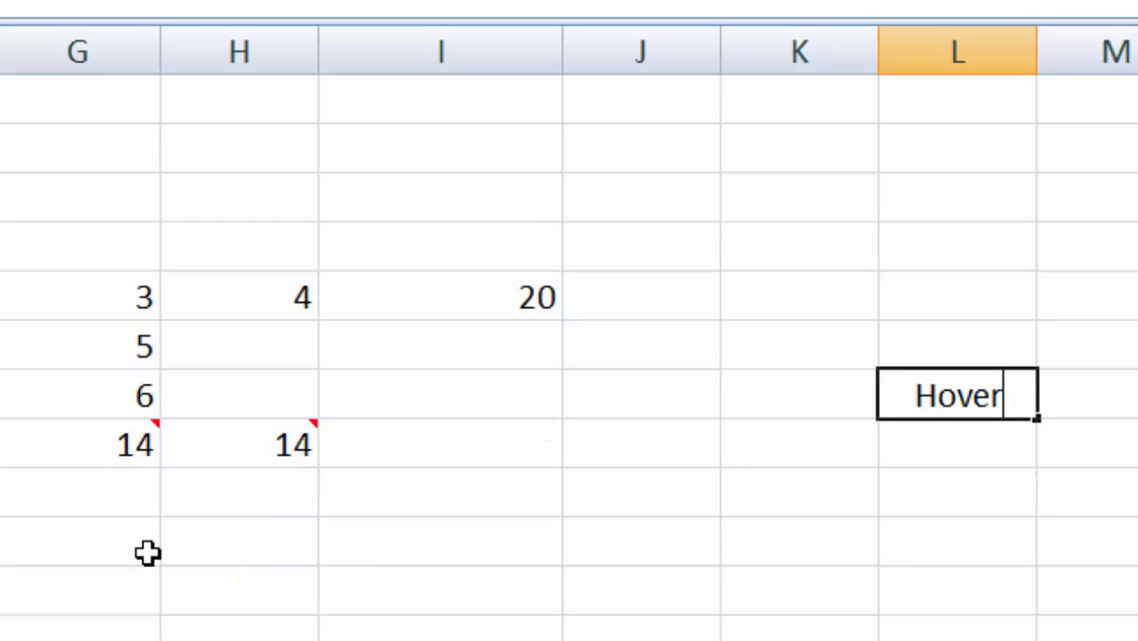
mouse_move(289, 450)
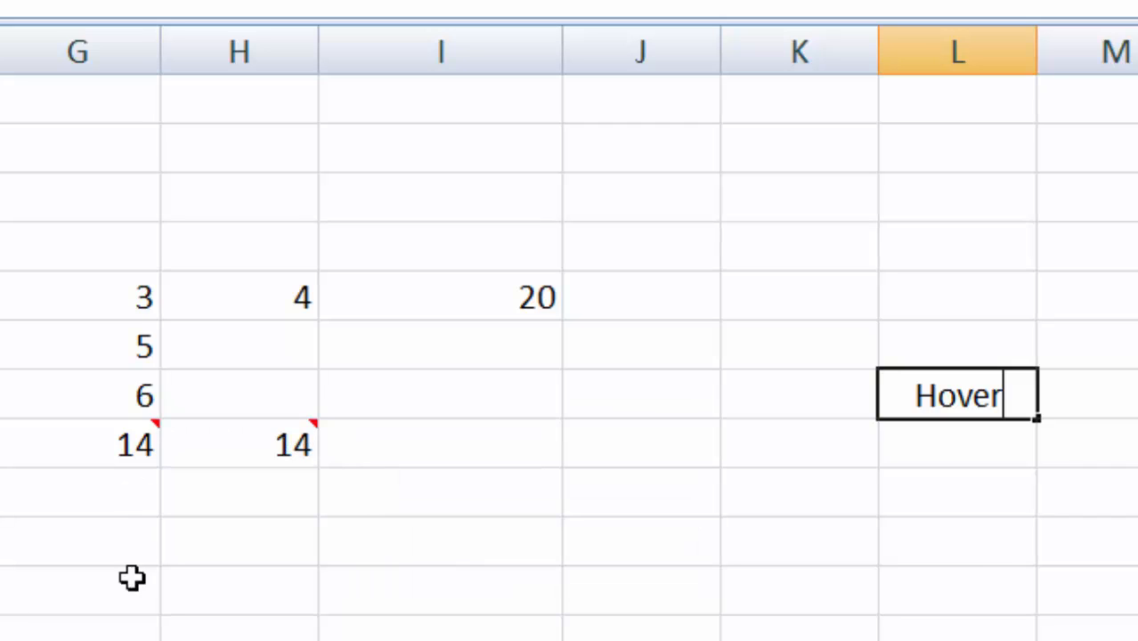
click(368, 632)
mouse_move(162, 427)
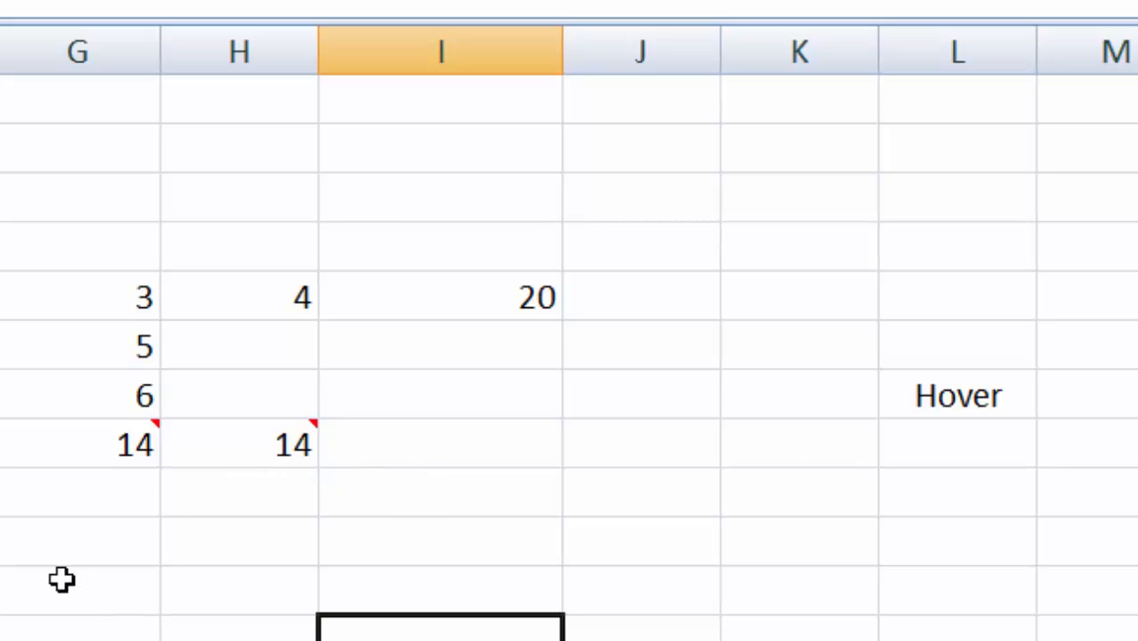
click(1, 581)
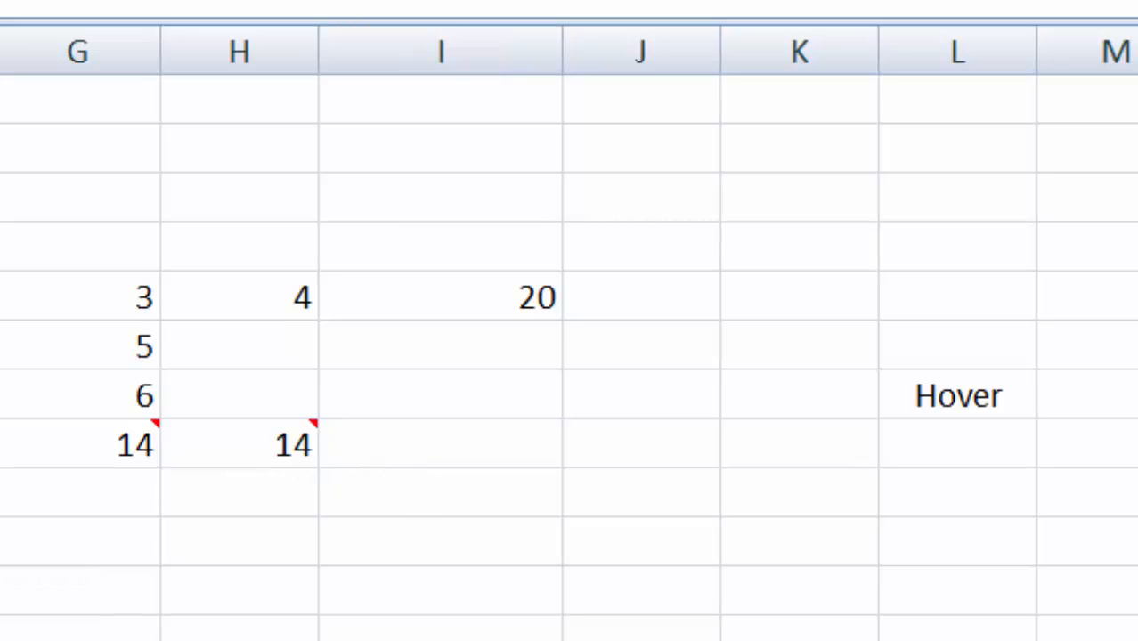
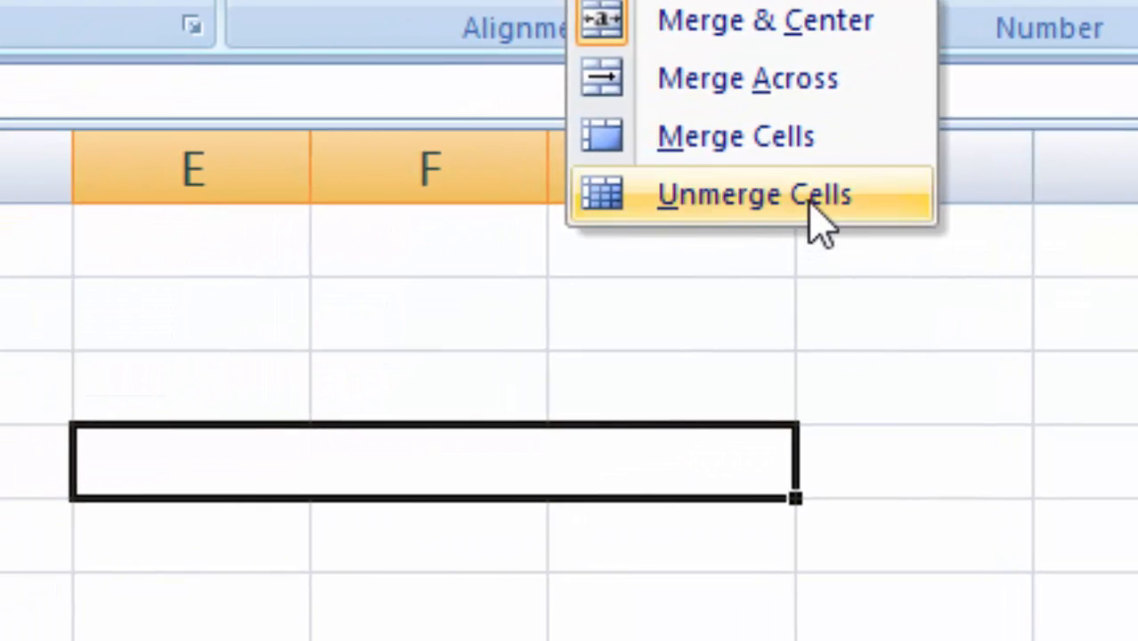
Step: Unmerge the merged cell spanning columns E to G
click(757, 222)
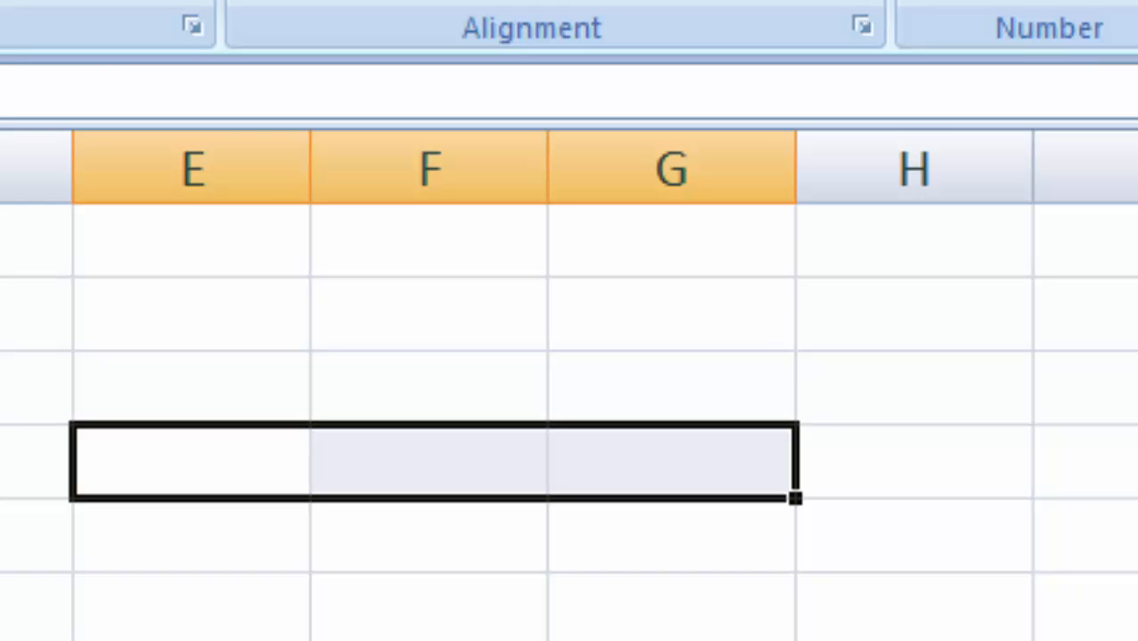
click(914, 640)
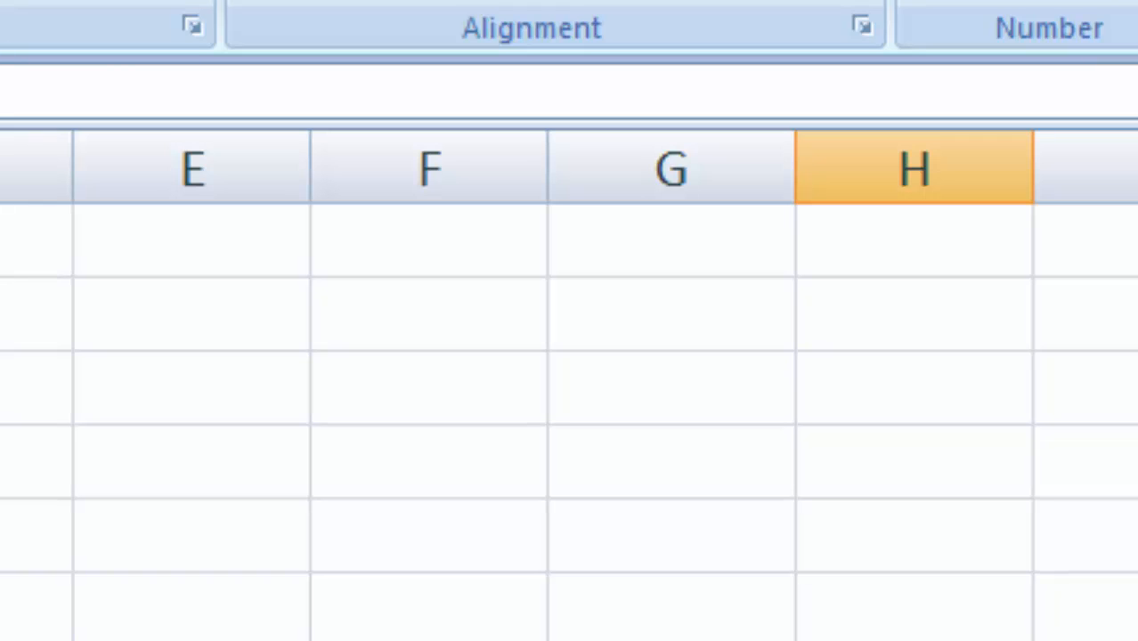
click(661, 539)
click(647, 472)
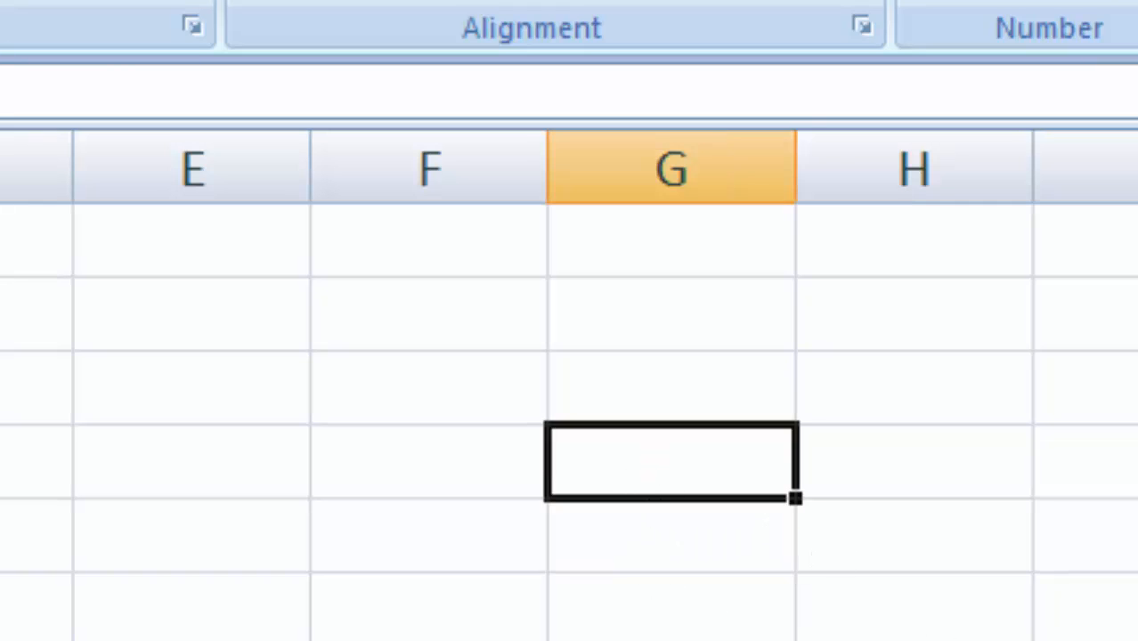
click(1088, 639)
click(1137, 638)
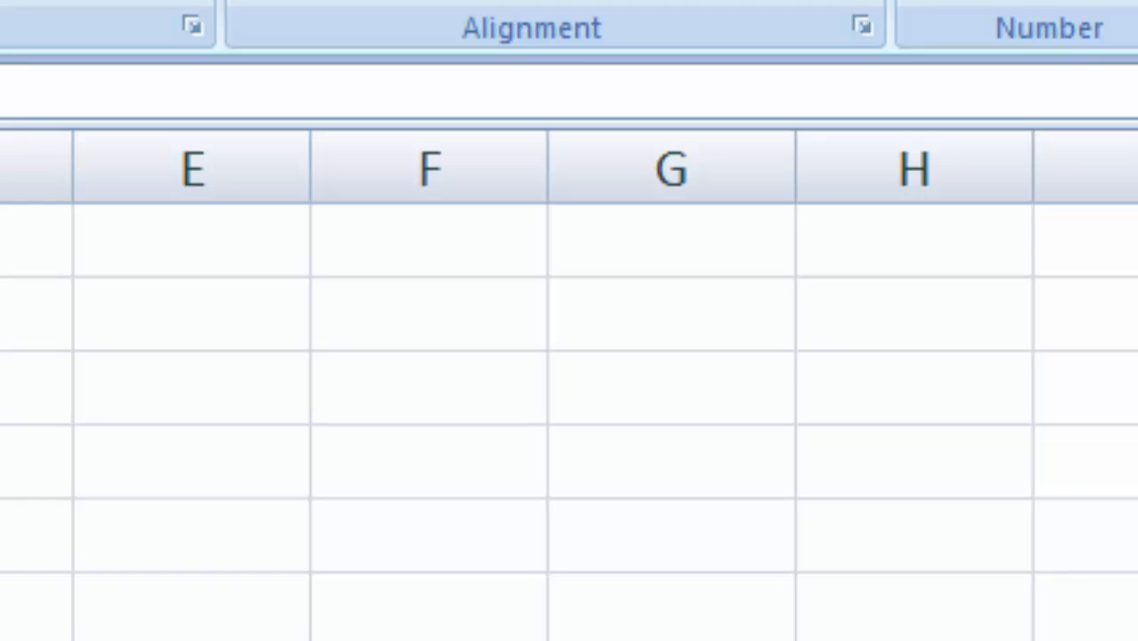
Step: Enter 600000 in column G and fill it across through column I and down to make a nine-row block
click(914, 609)
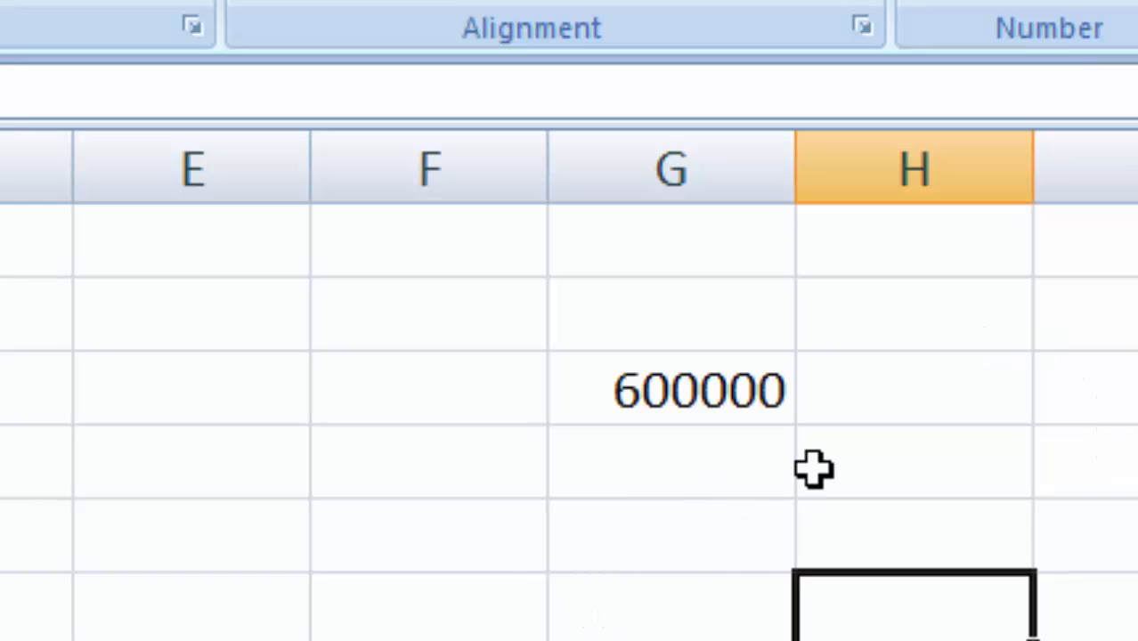
click(742, 390)
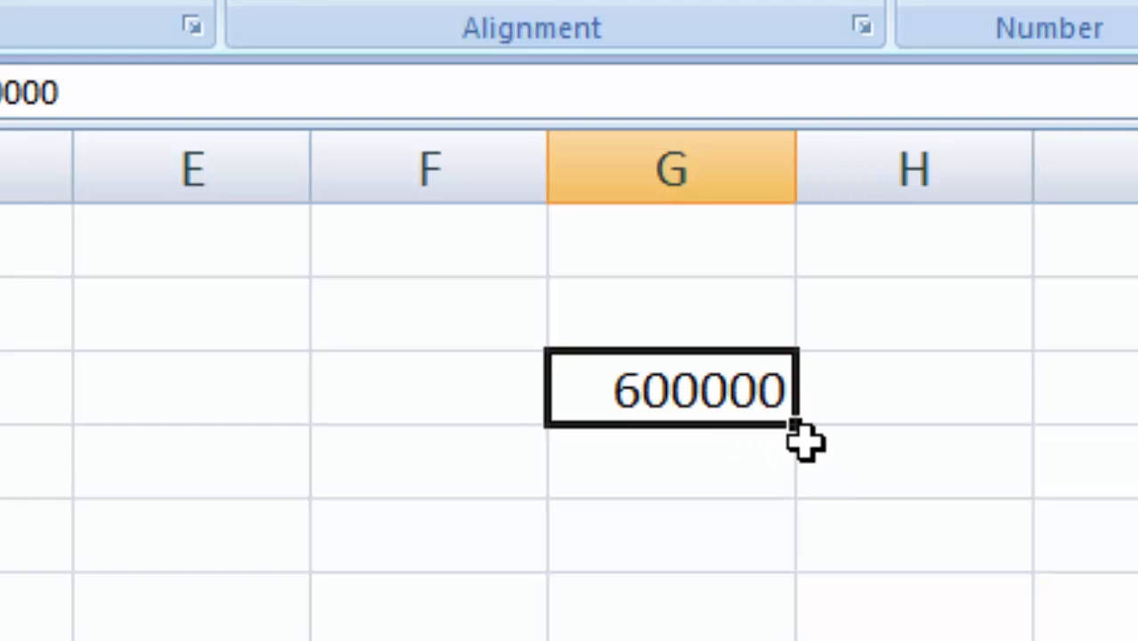
drag(808, 429, 1137, 466)
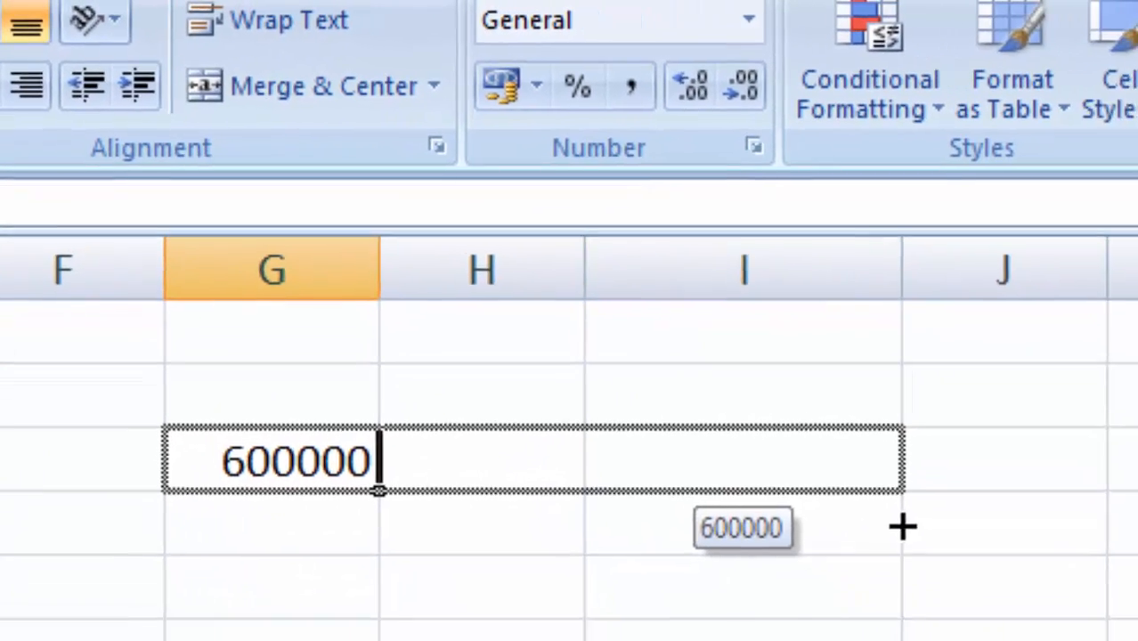
drag(902, 526, 902, 527)
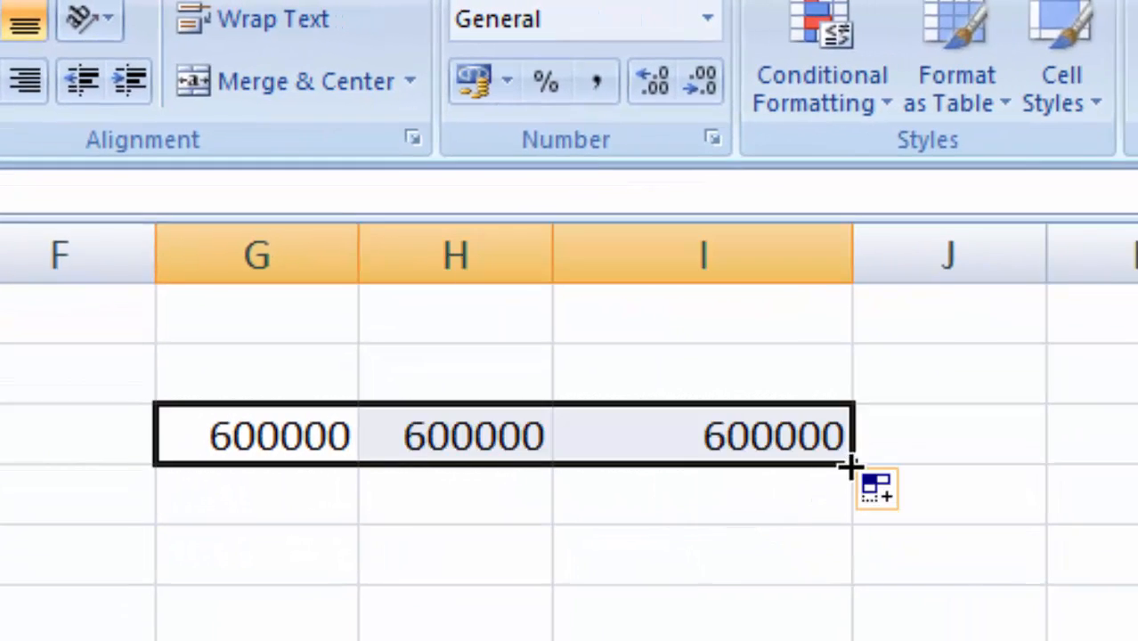
drag(851, 468, 853, 640)
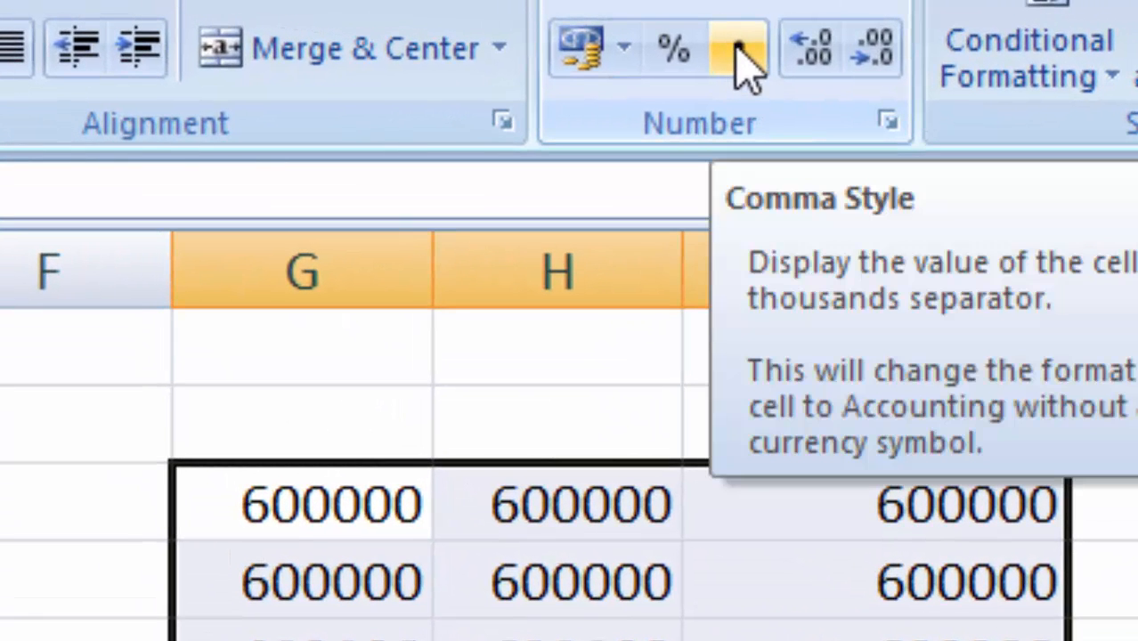
Step: Apply Comma Style without decimals to the filled numbers and switch them to the $ English (United States) accounting format
click(742, 60)
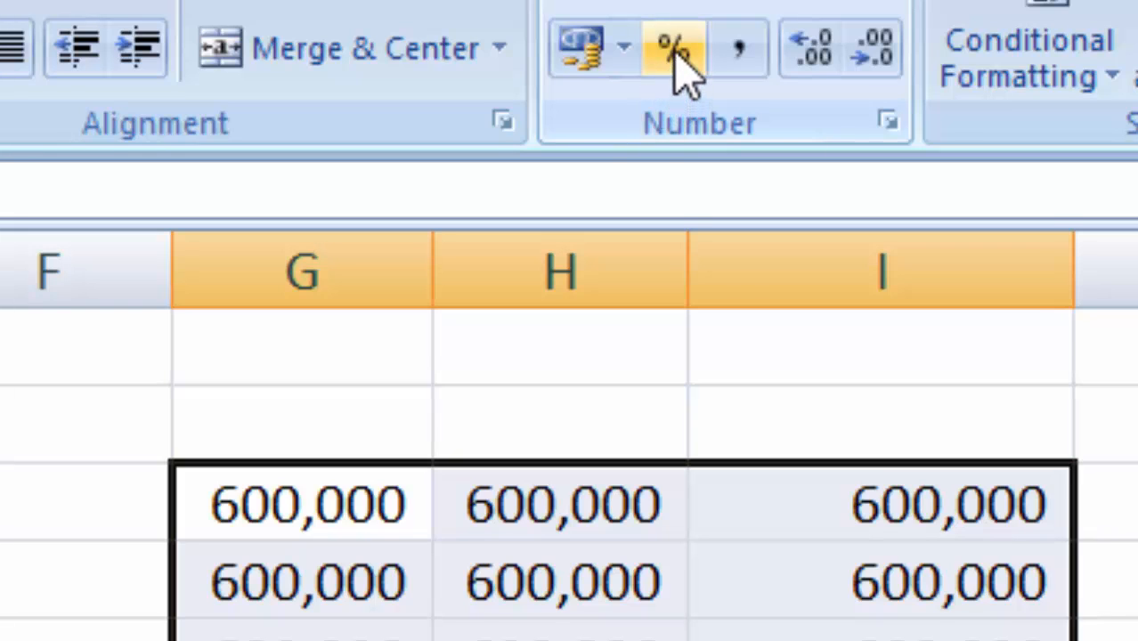
click(624, 52)
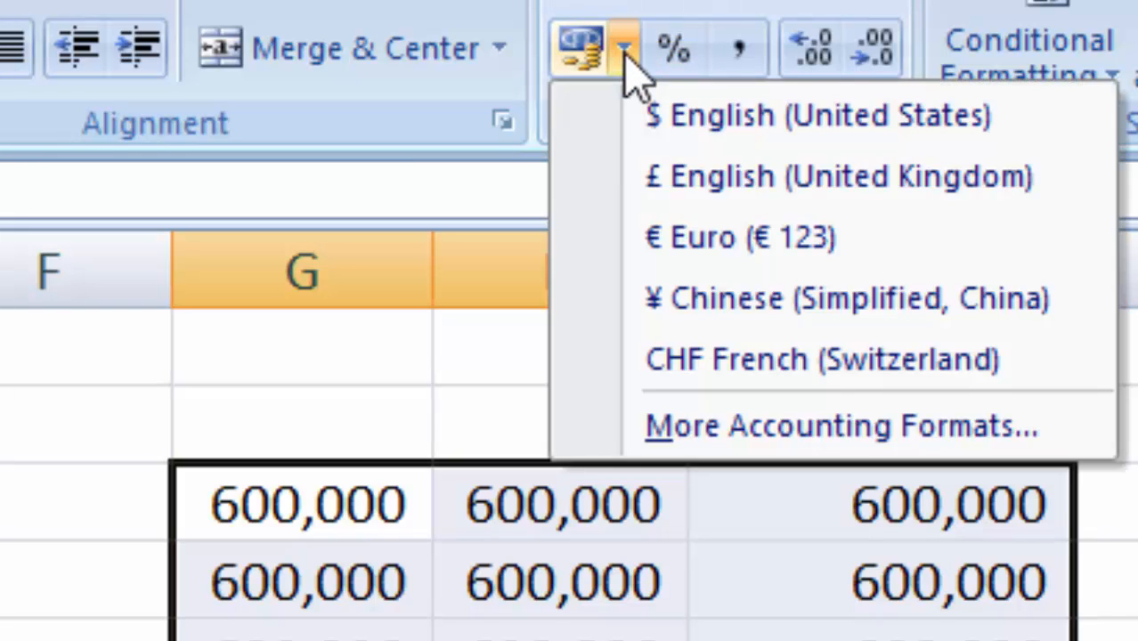
click(686, 125)
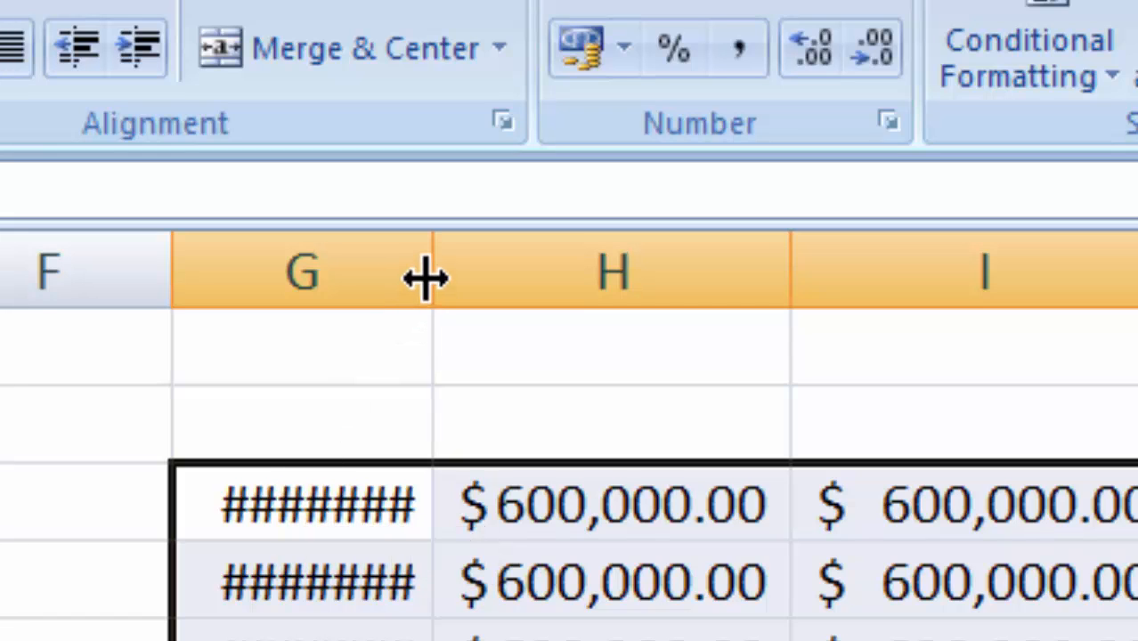
Step: Narrow column F slightly and widen column G enough to display its full dollar amounts
drag(169, 279, 108, 267)
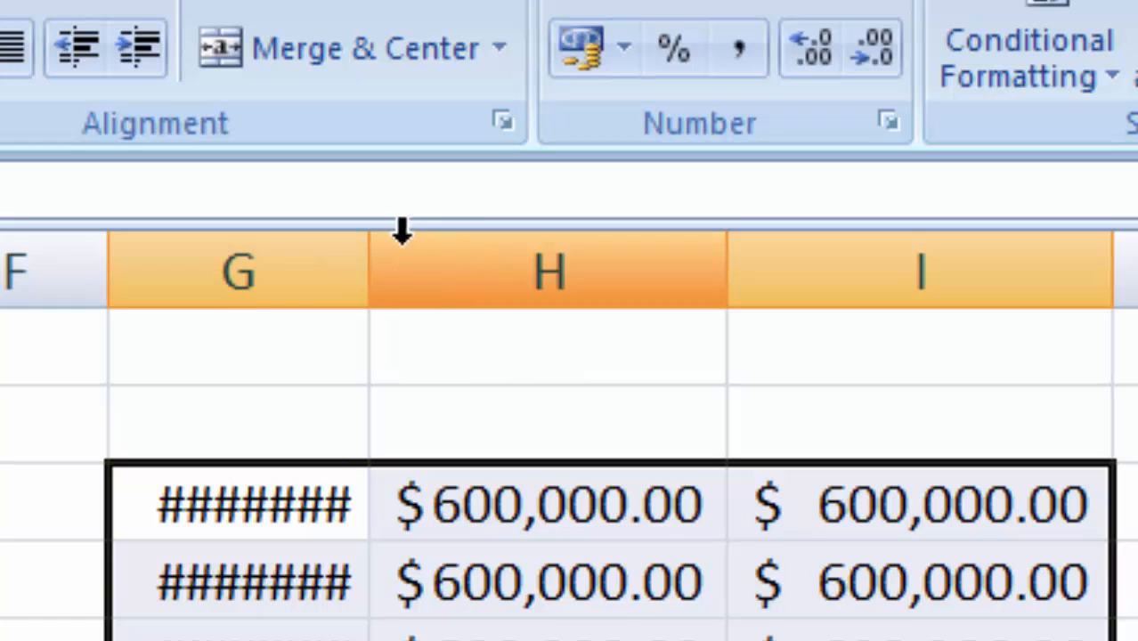
drag(368, 277, 480, 269)
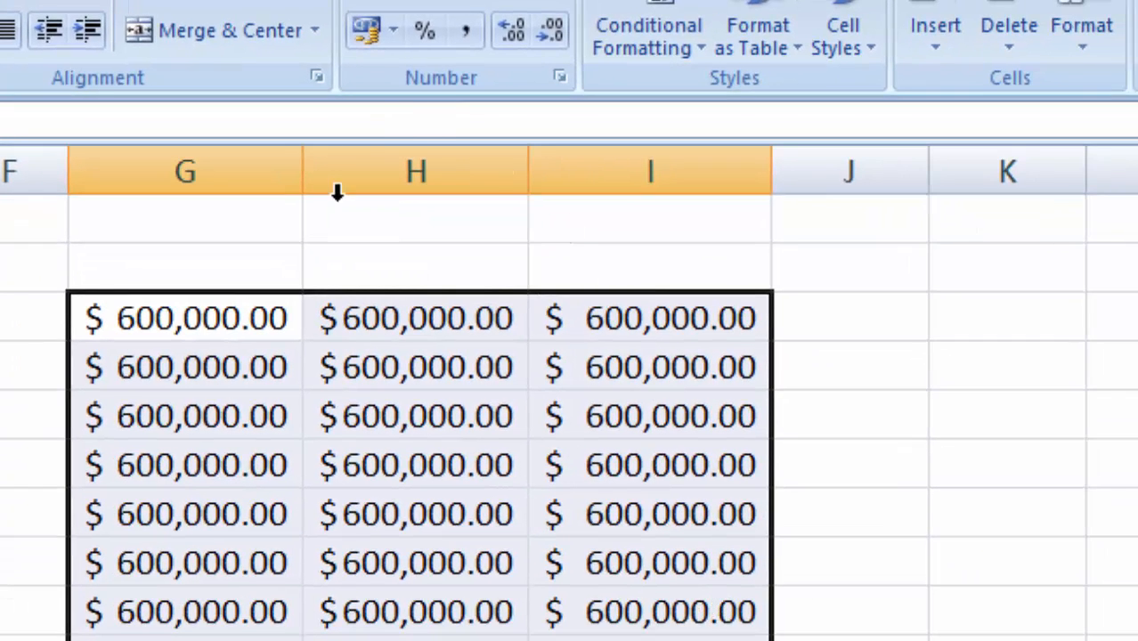
Step: Try the £ English (United Kingdom) accounting format on the number block and return it to Comma Style without decimals
click(394, 34)
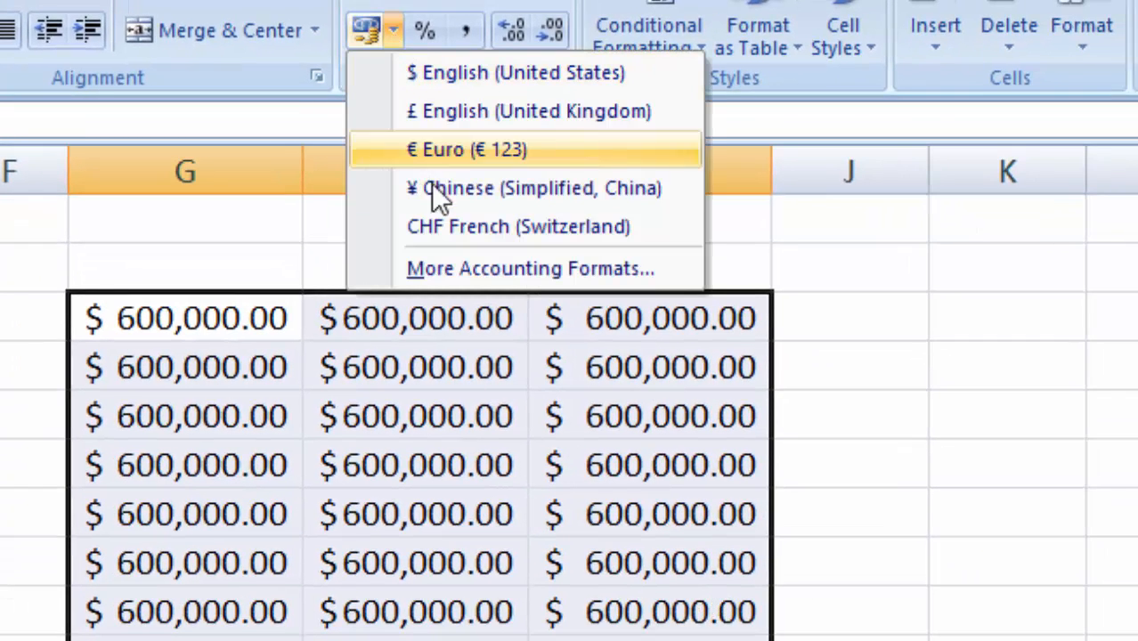
click(442, 114)
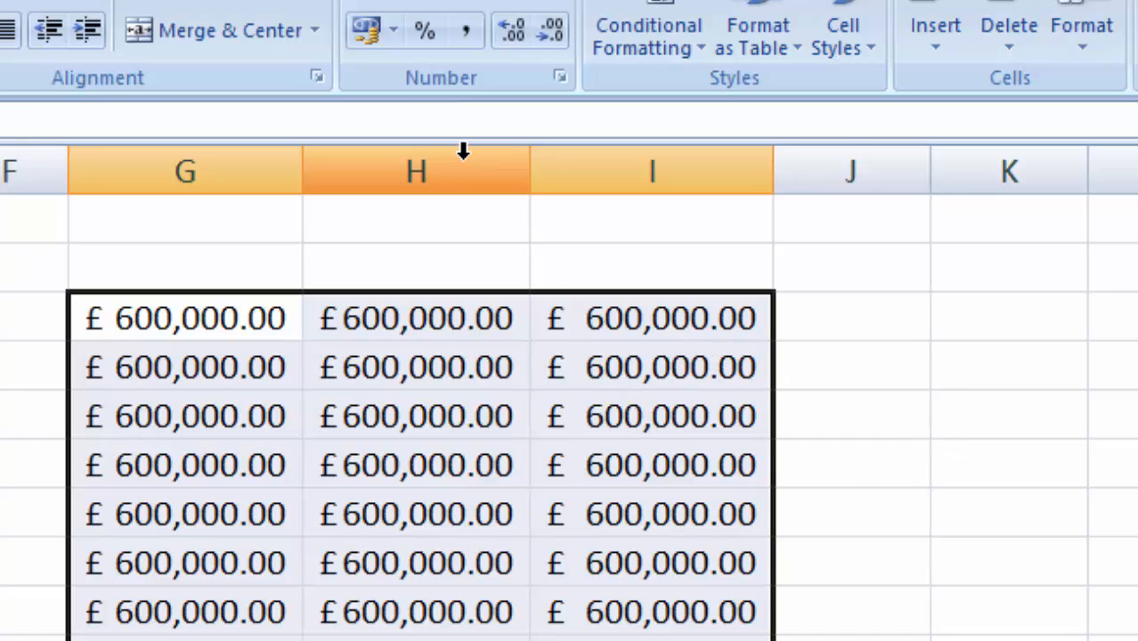
click(464, 30)
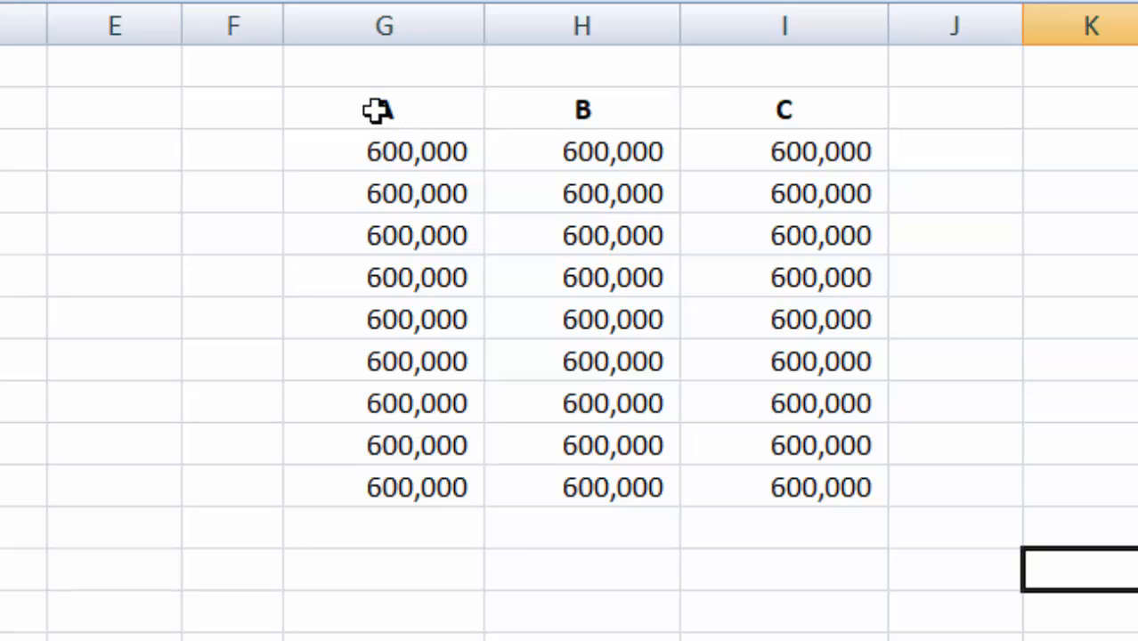
Step: Copy cells G2:I4, covering the A, B and C headers and the first two rows of numbers below them
drag(378, 109, 786, 184)
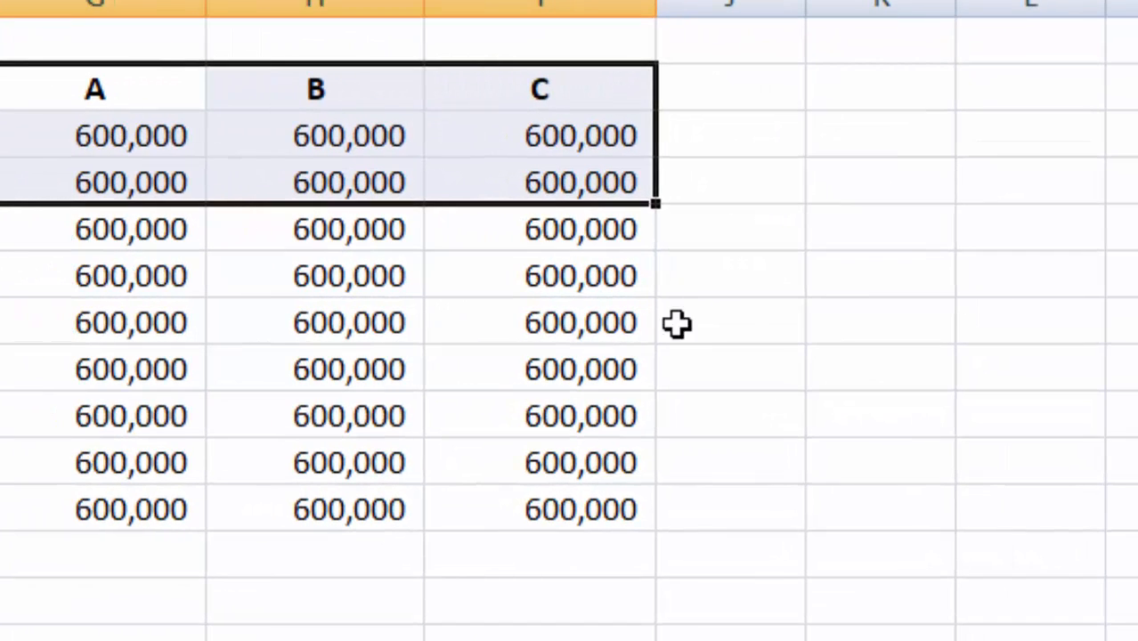
click(786, 323)
drag(104, 102, 513, 171)
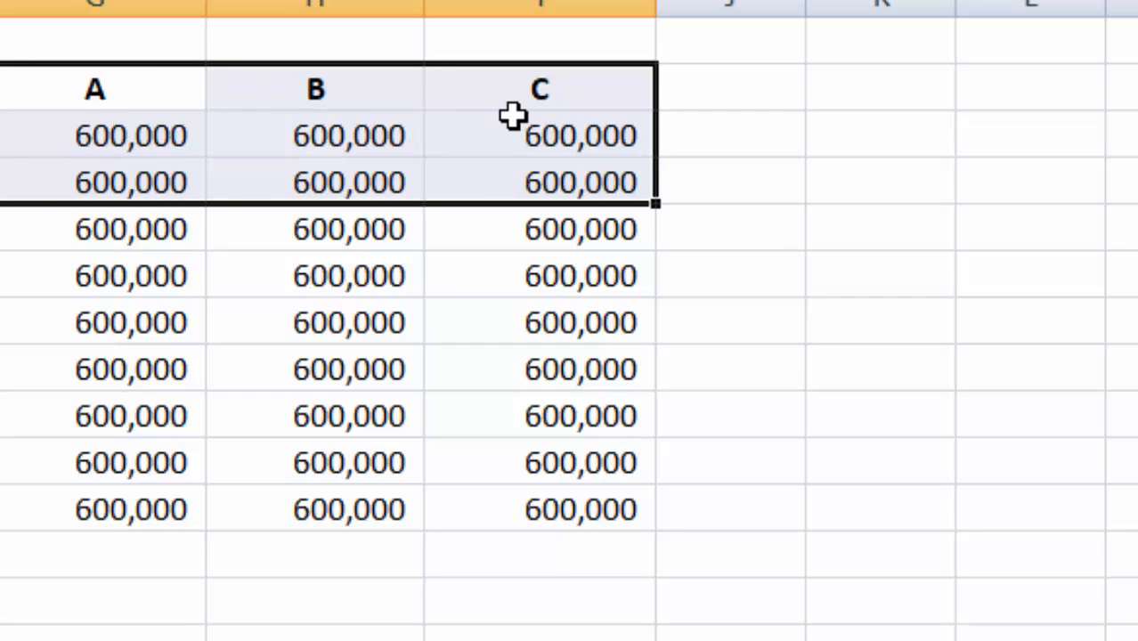
click(701, 285)
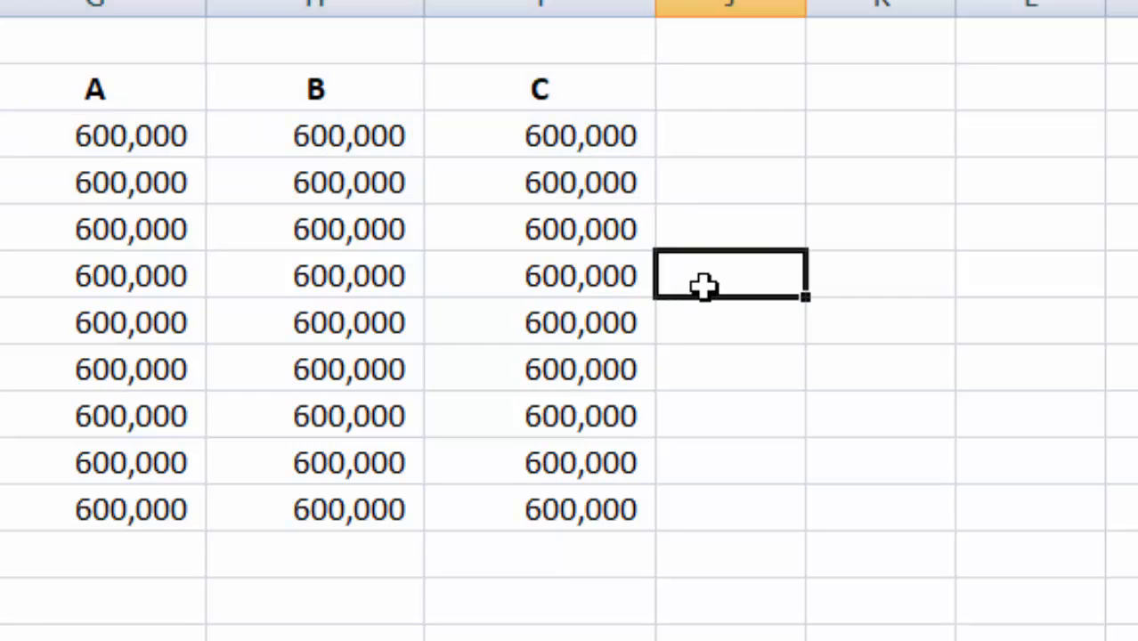
click(108, 102)
shift+click(461, 166)
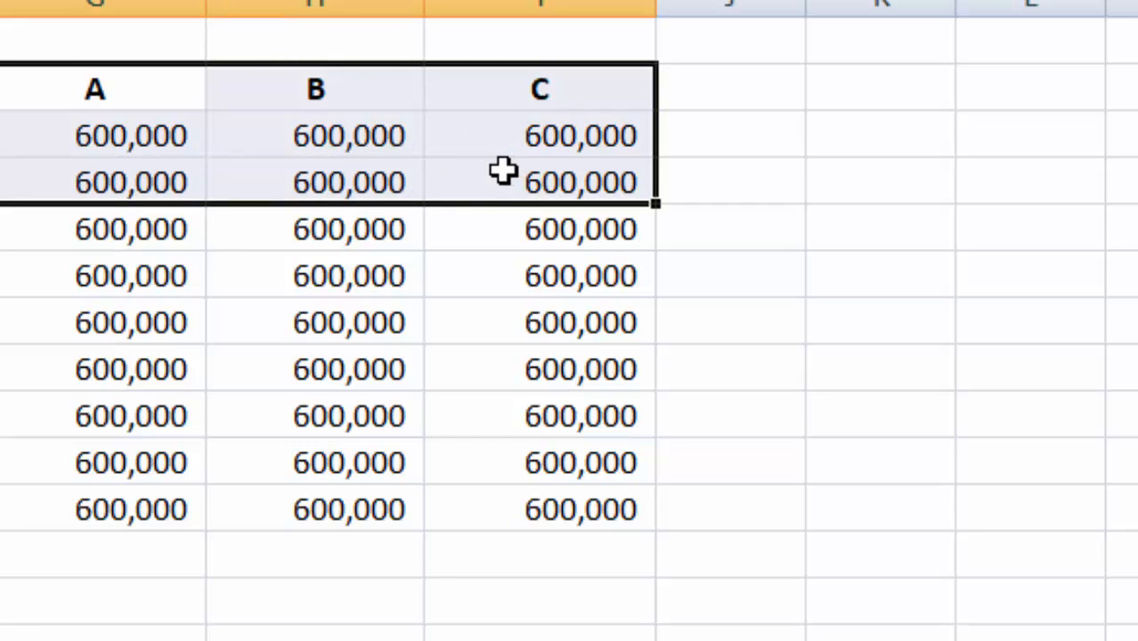
key(ctrl+c)
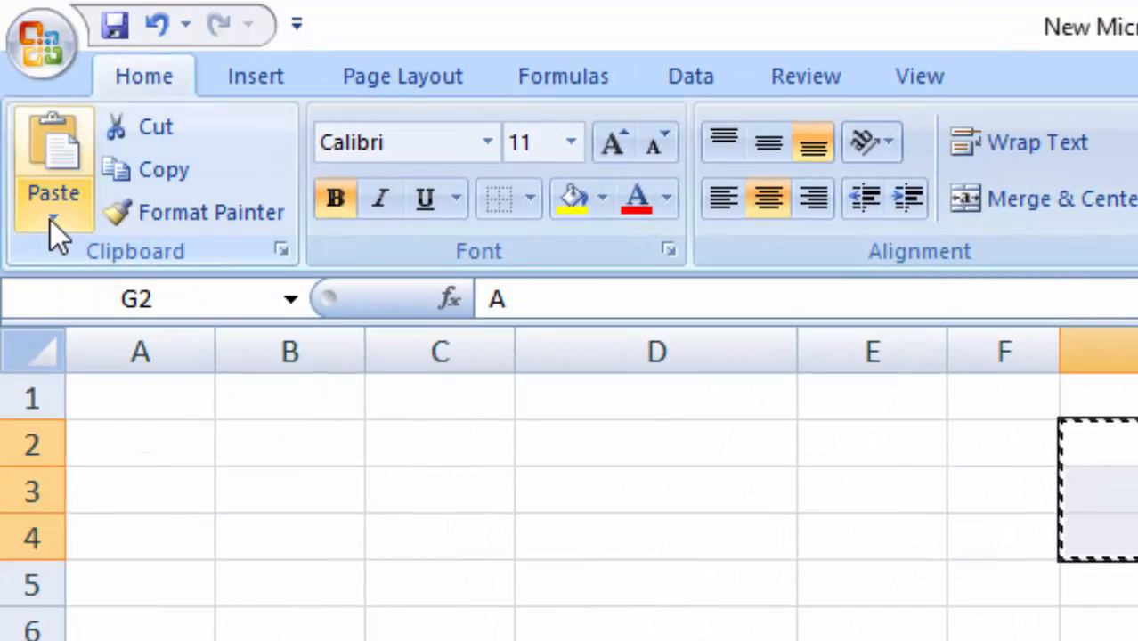
Step: Try pasting only the formats of the copied block onto its own cells with Paste Special
click(51, 221)
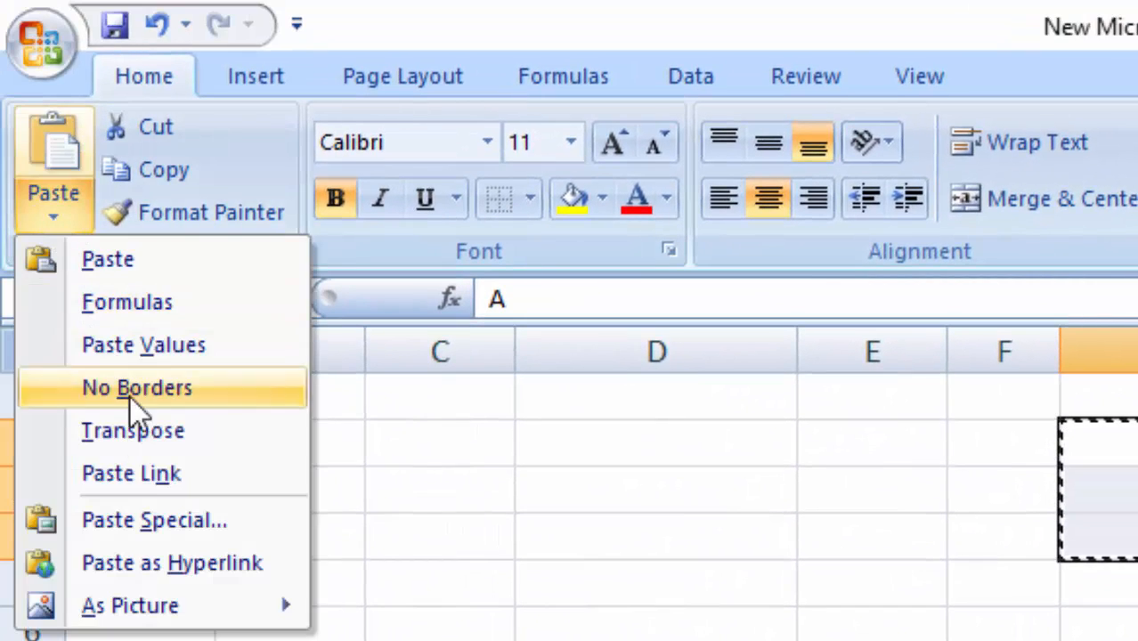
click(160, 519)
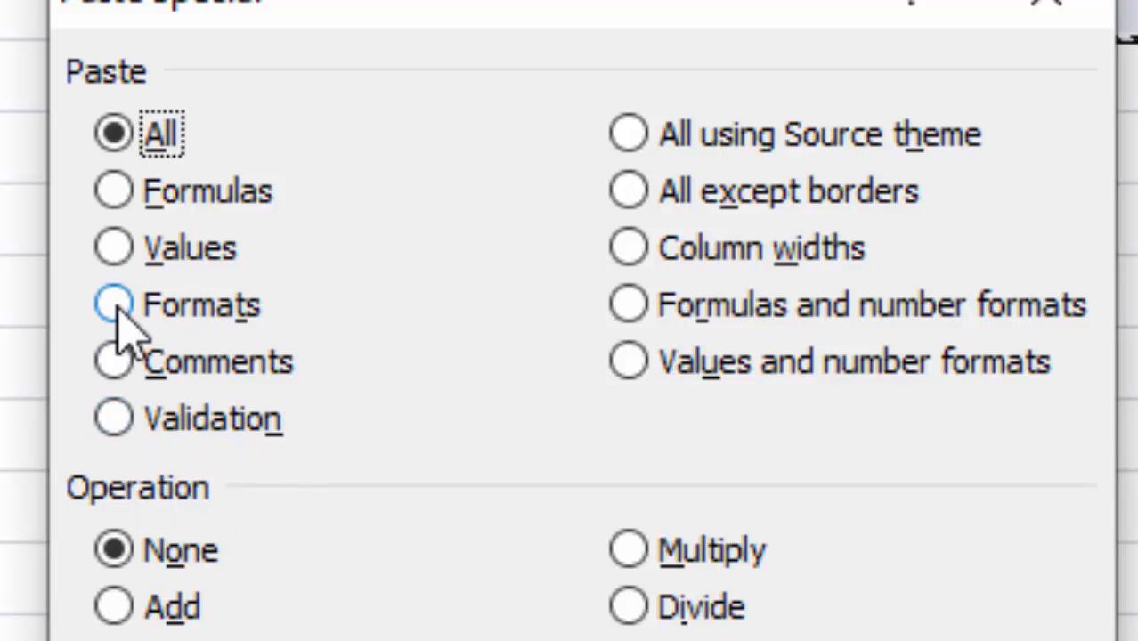
click(116, 308)
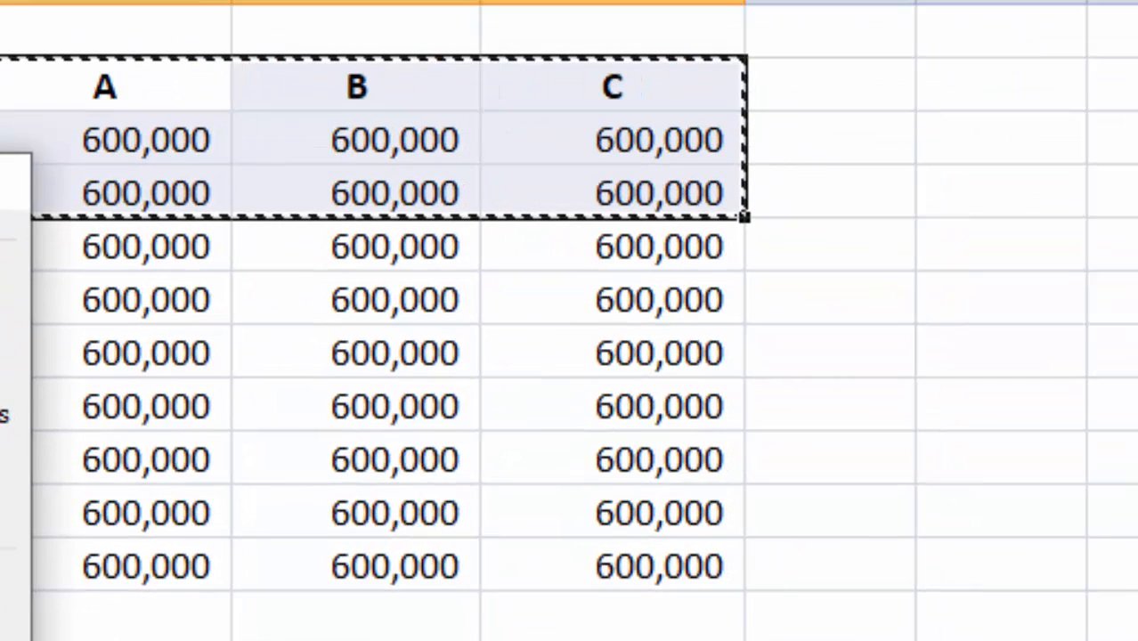
click(258, 605)
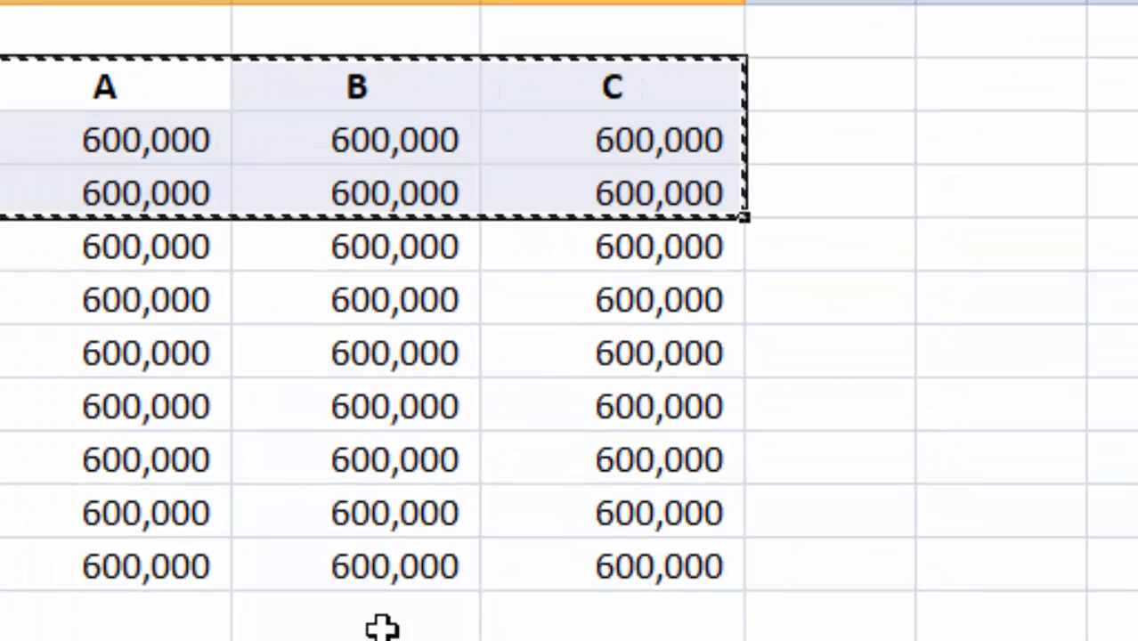
Step: Paste only the formats of the copied header-and-number block into the empty area starting at K6, using Paste Special
click(963, 303)
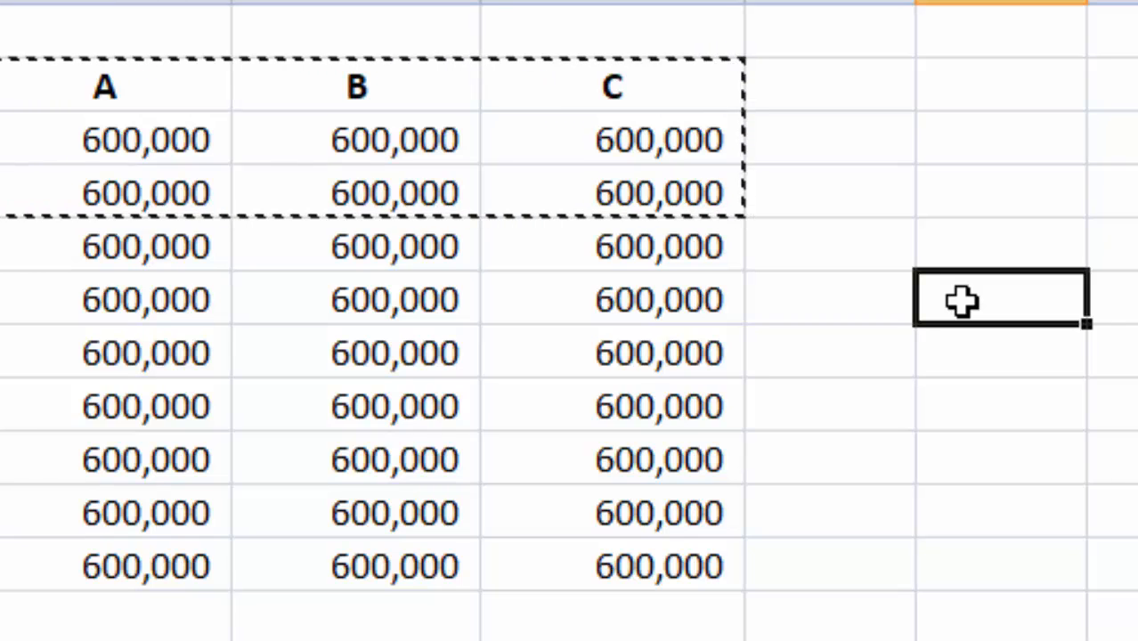
drag(47, 92, 622, 193)
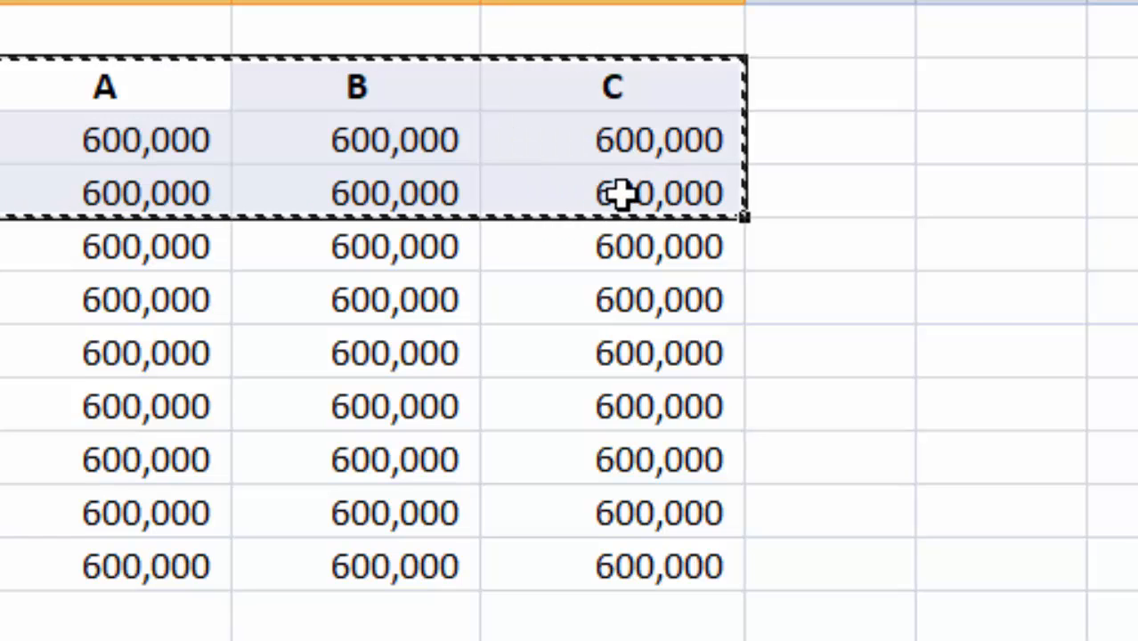
click(978, 310)
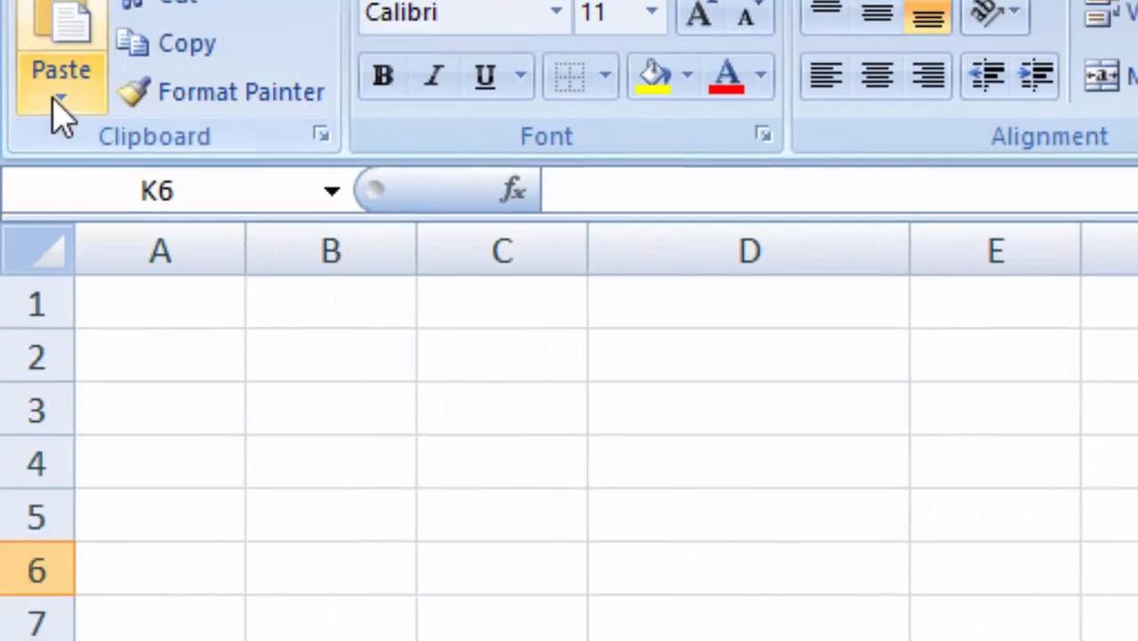
click(55, 99)
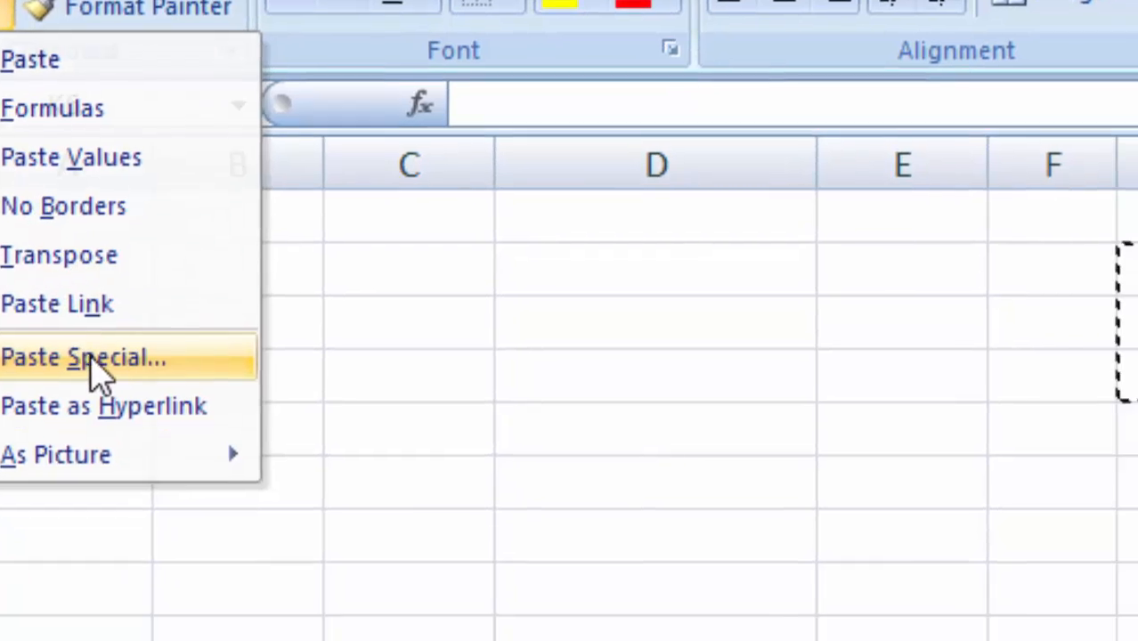
click(178, 441)
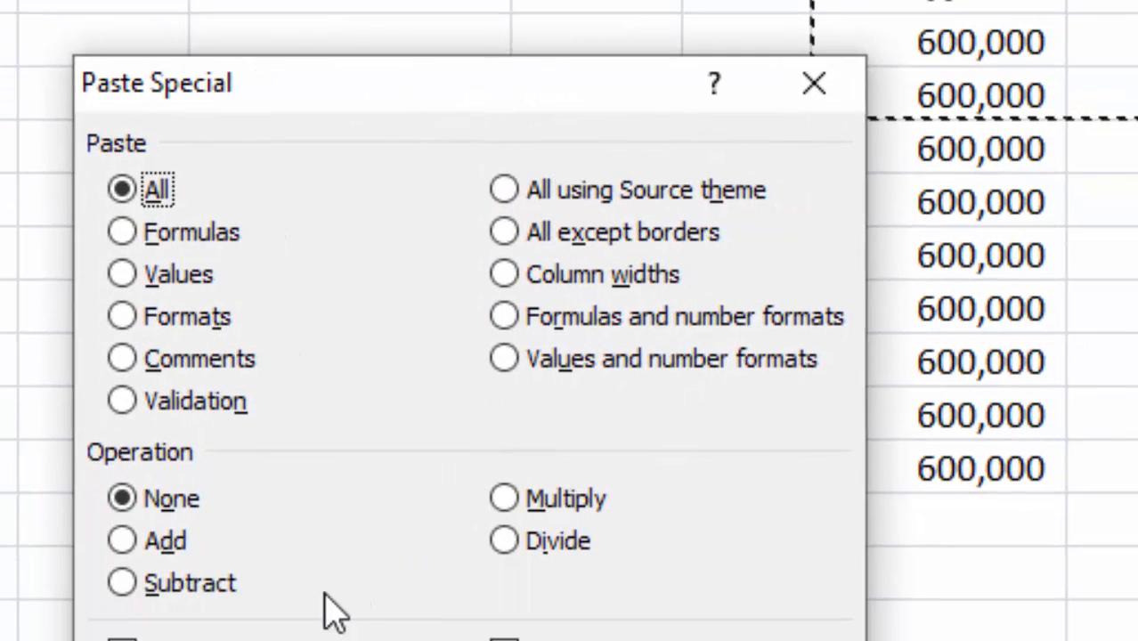
click(125, 316)
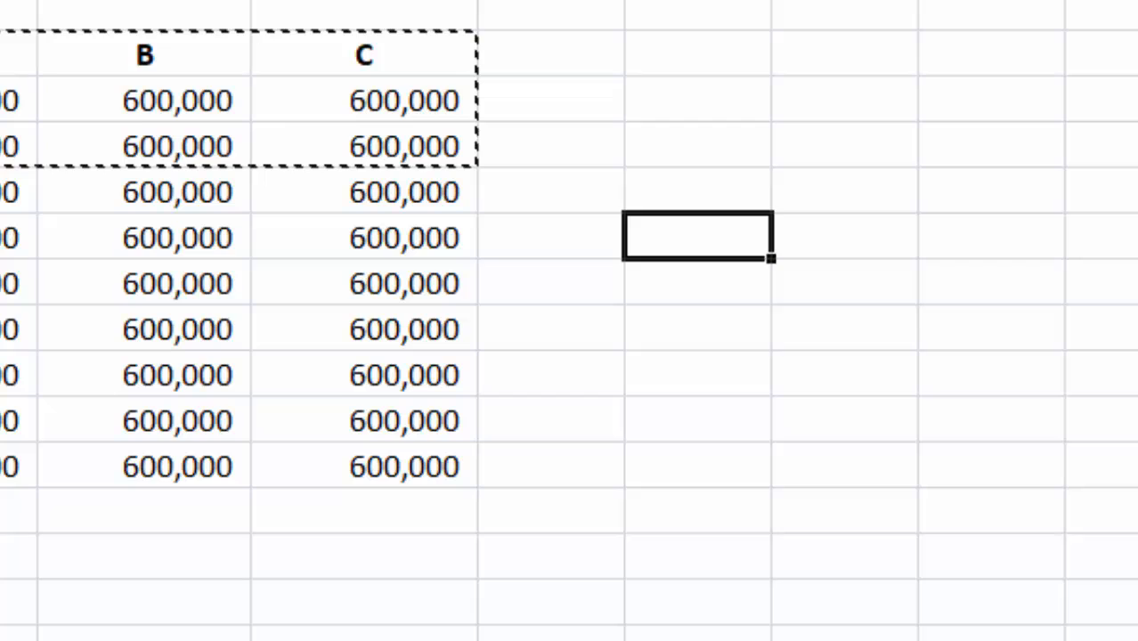
key(Return)
click(623, 639)
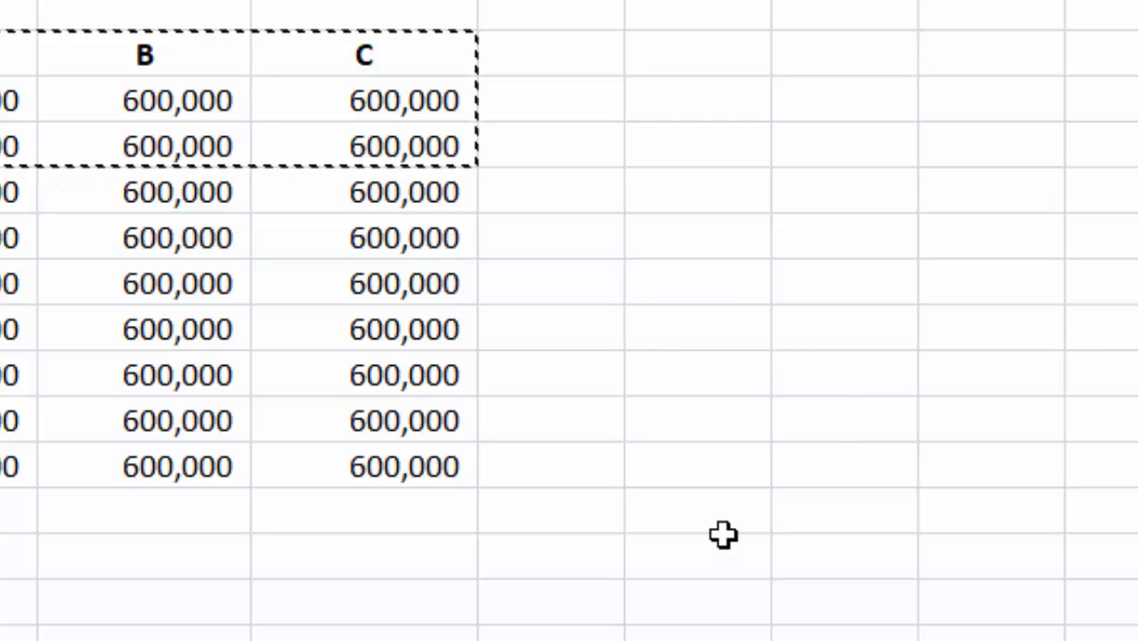
Step: Enter h in cells K6, K7 and K8 to test the pasted formats down the first column
click(701, 243)
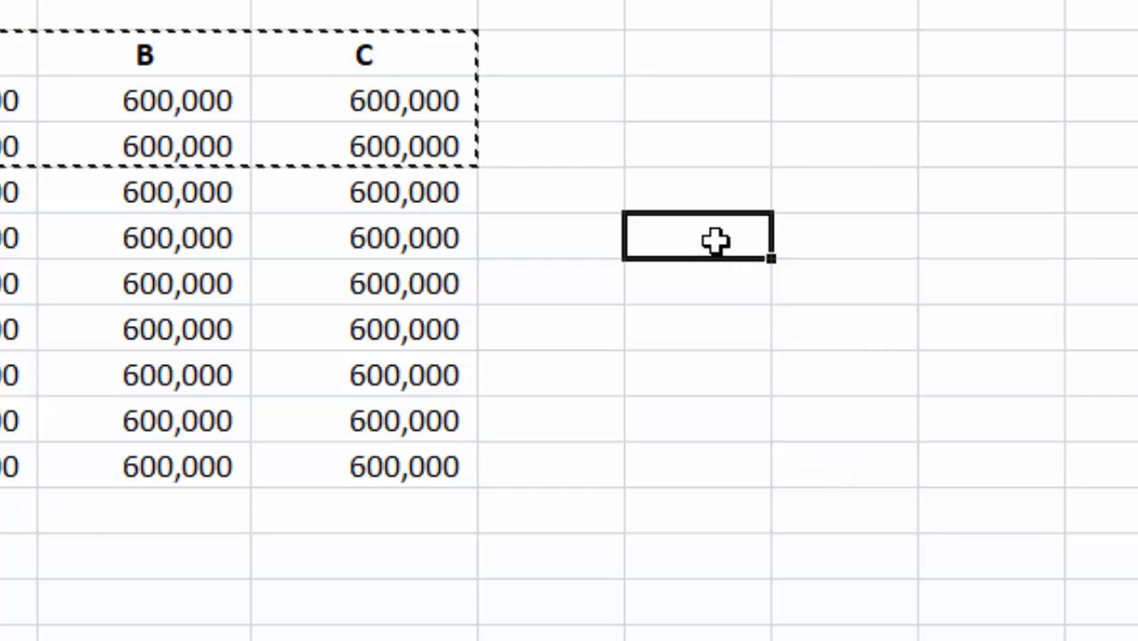
text(h)
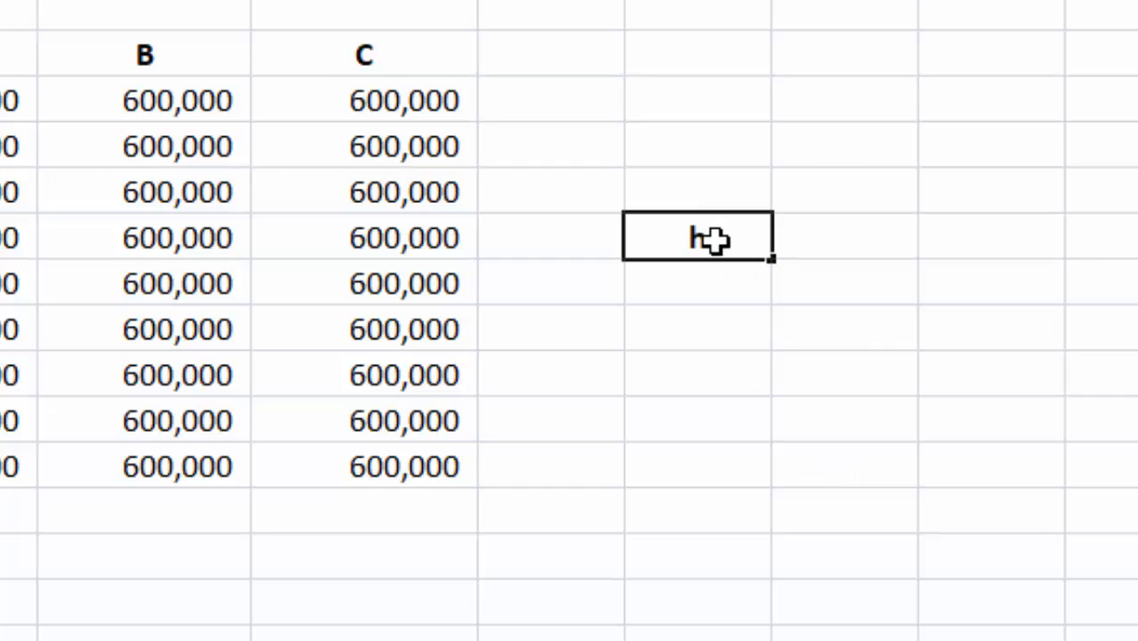
key(Return)
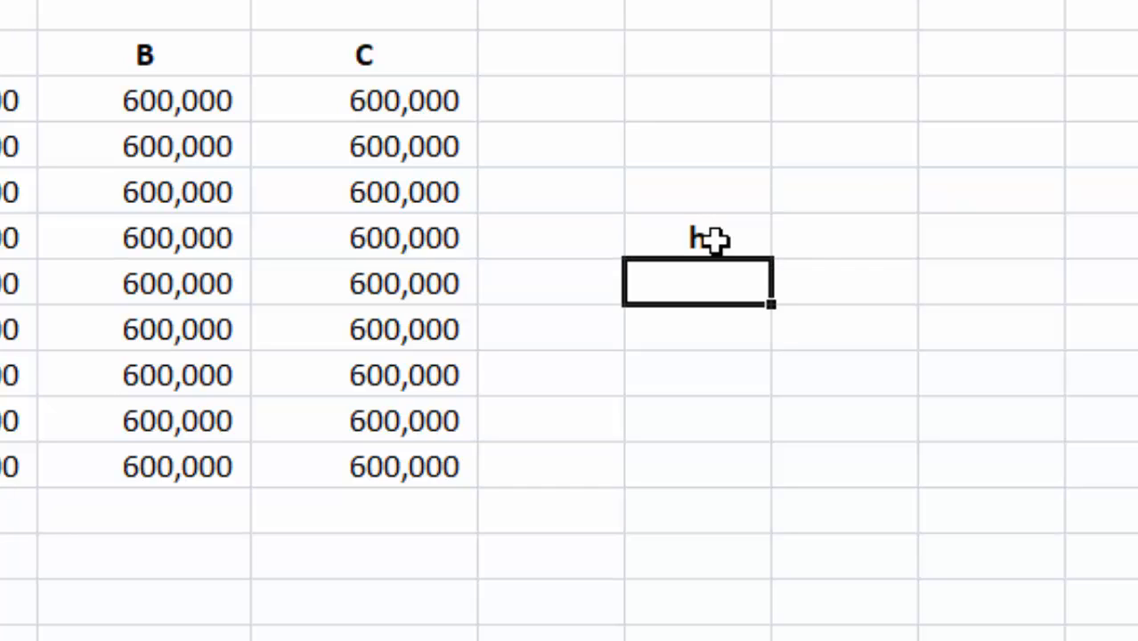
text(h)
key(Return)
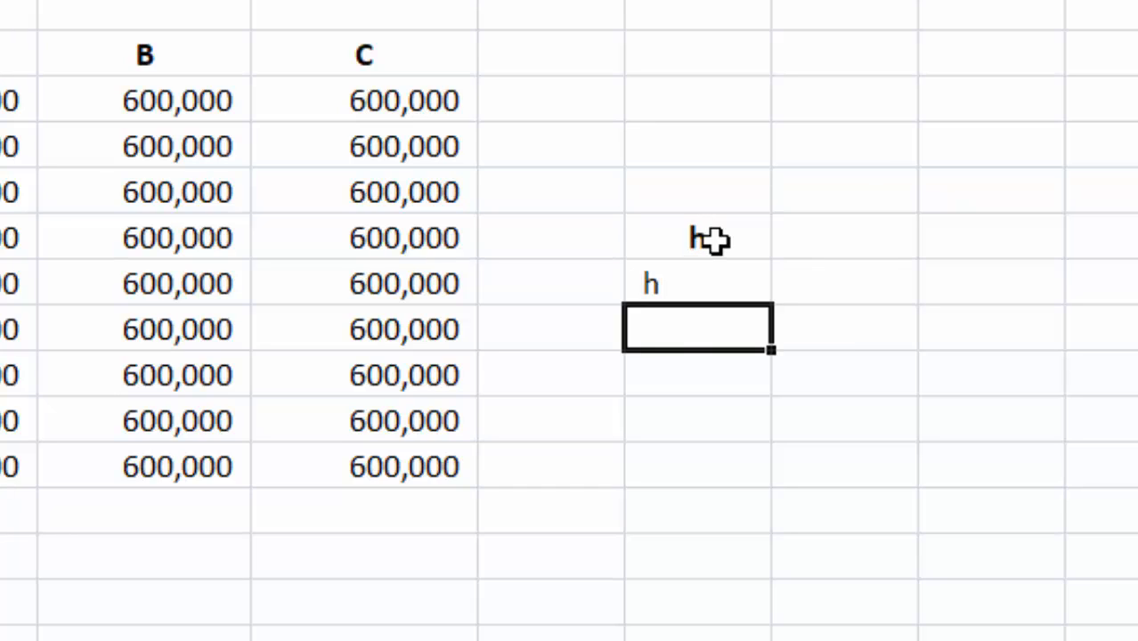
text(h)
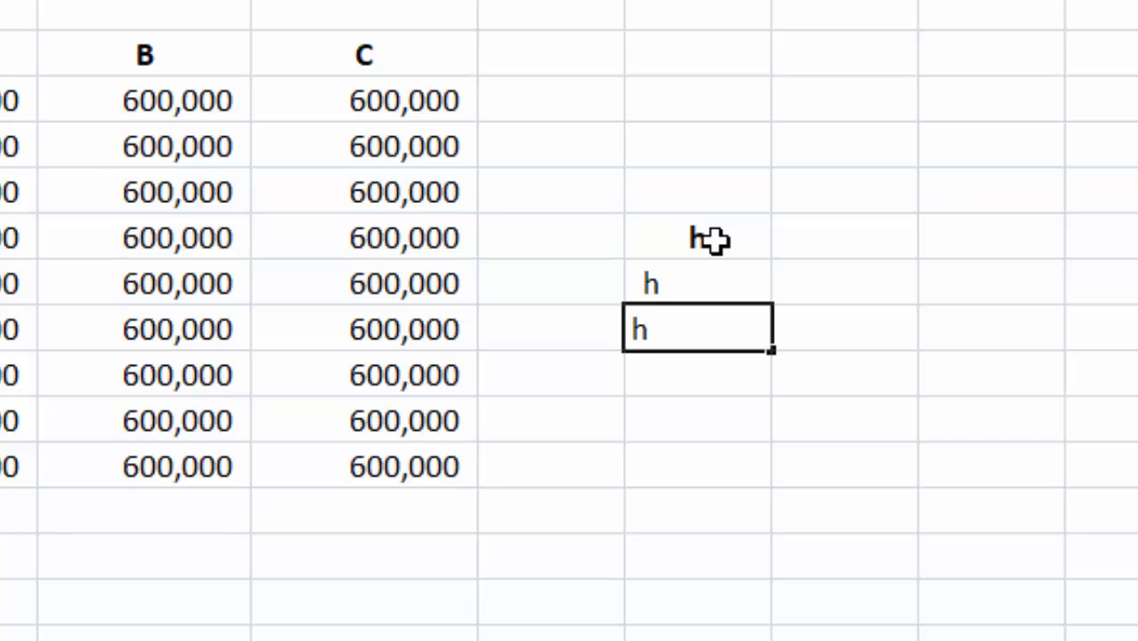
click(734, 545)
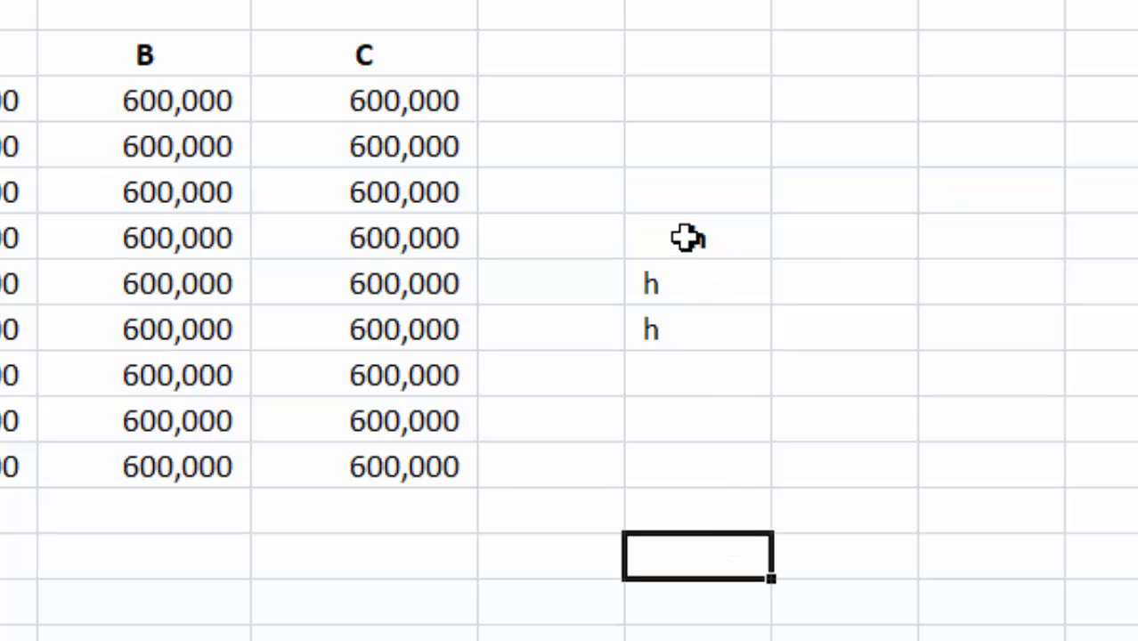
Step: Test the rest of the formatted block by entering j in L6, k in M6 and hj in M7
mouse_move(686, 237)
mouse_down()
mouse_move(944, 274)
mouse_move(961, 315)
mouse_up()
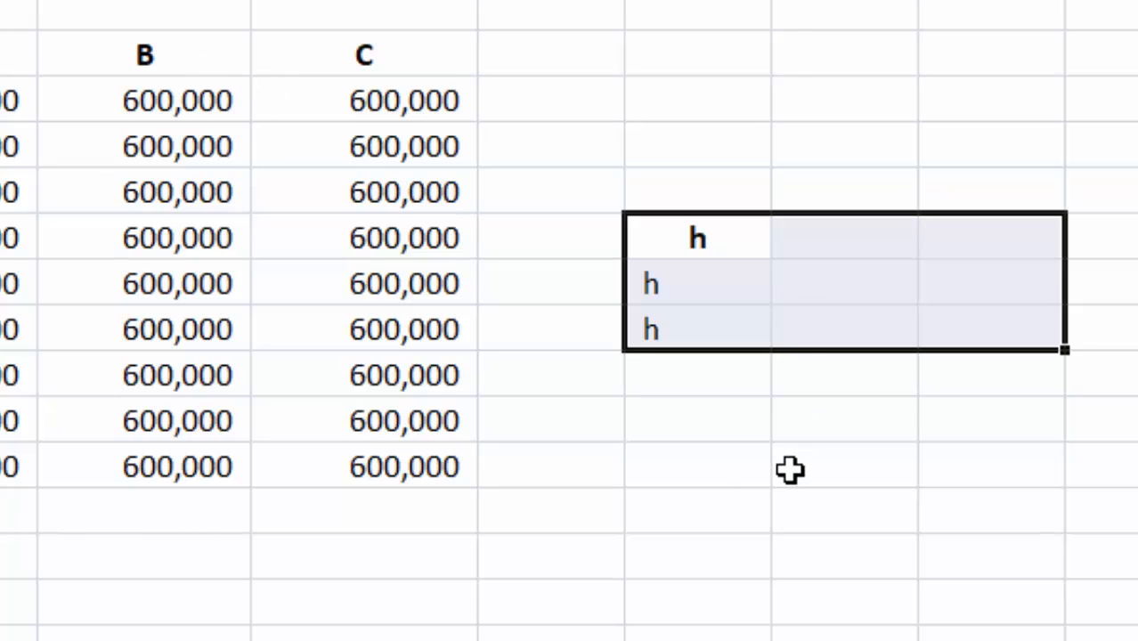
click(757, 518)
click(860, 241)
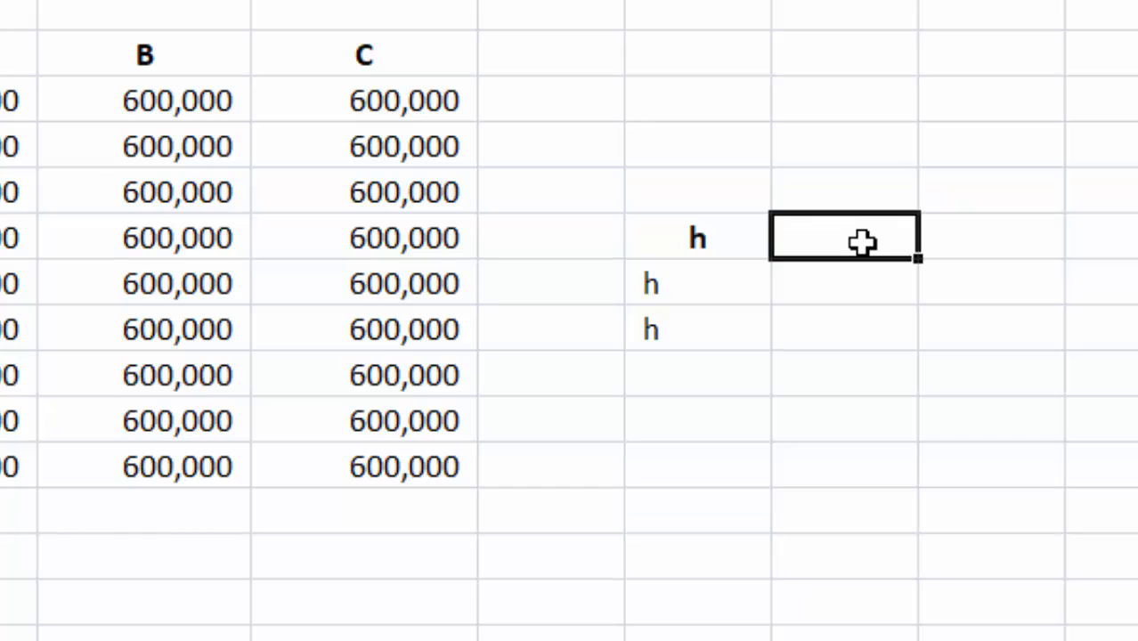
text(j)
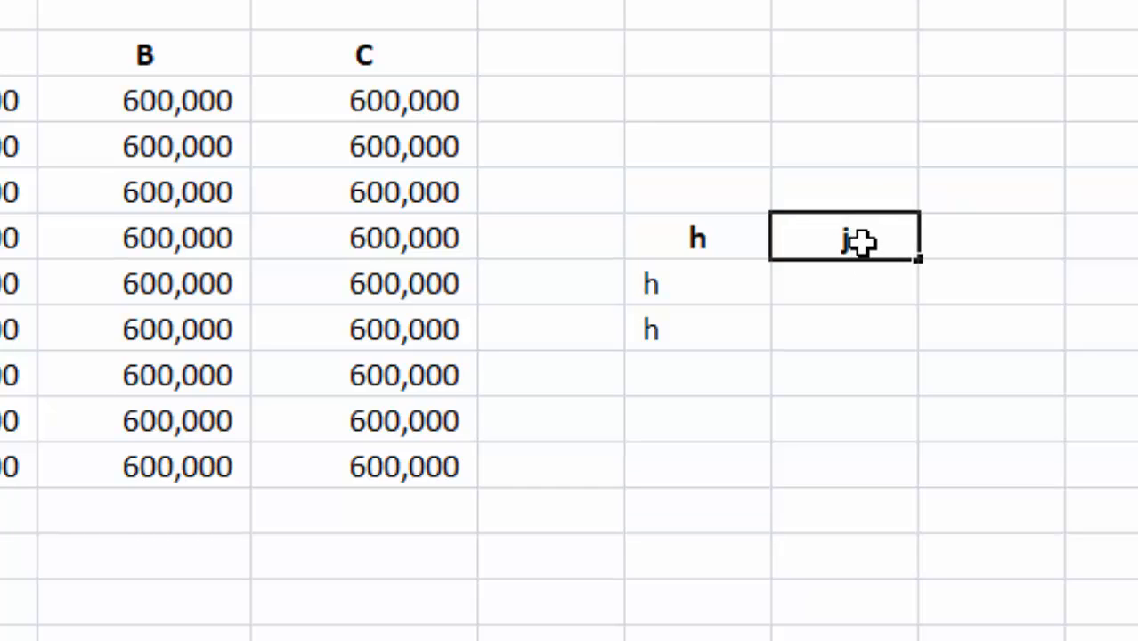
click(985, 238)
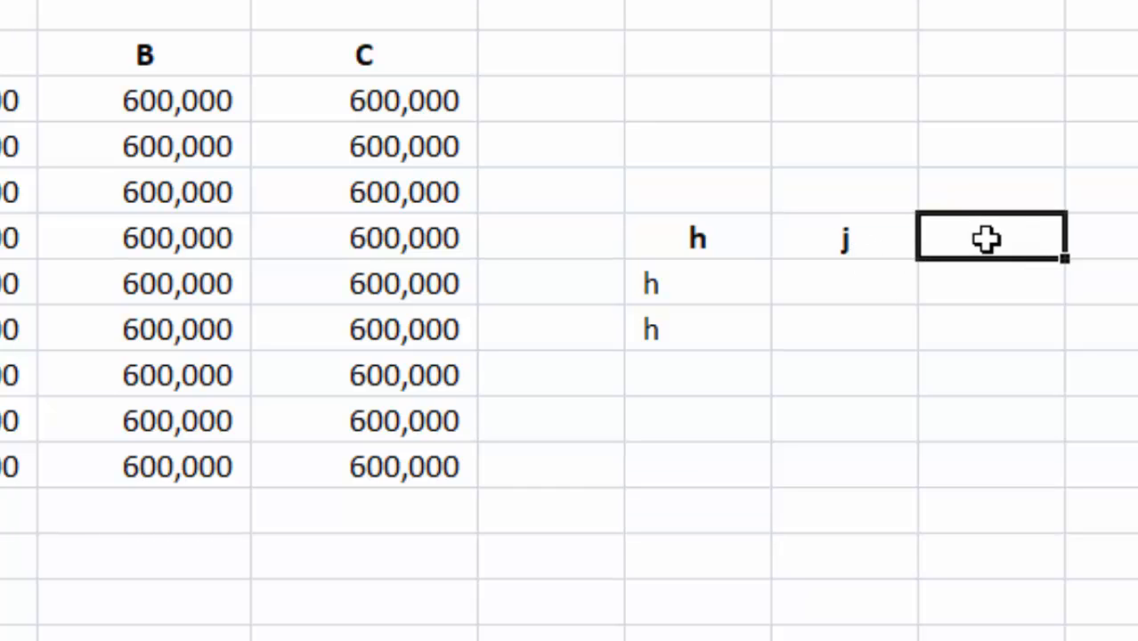
text(k)
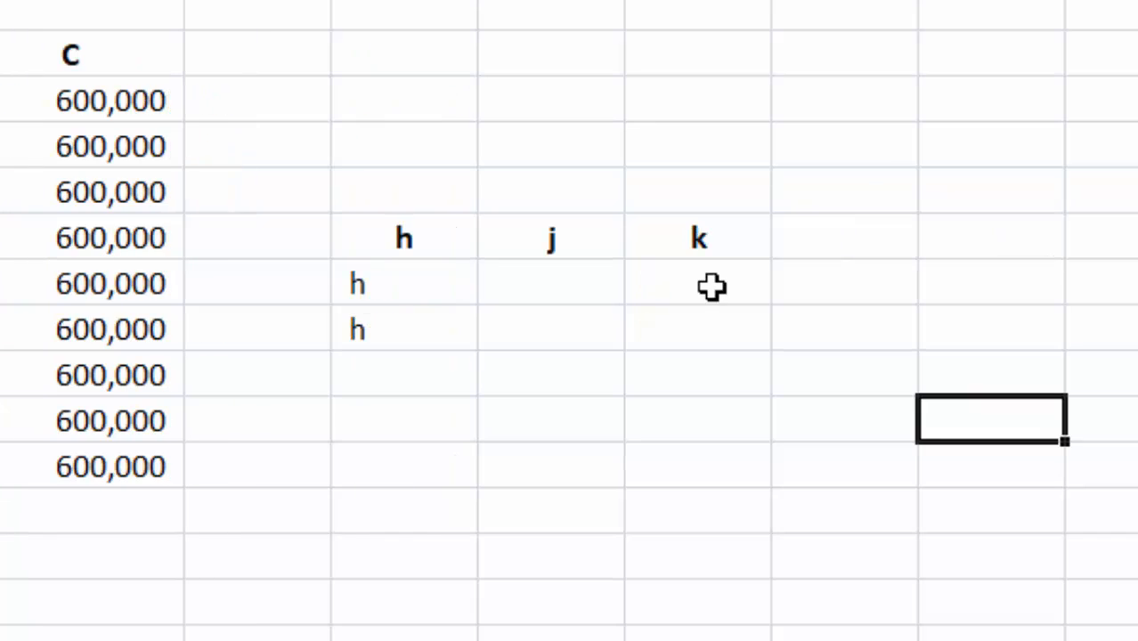
click(712, 285)
text(hj)
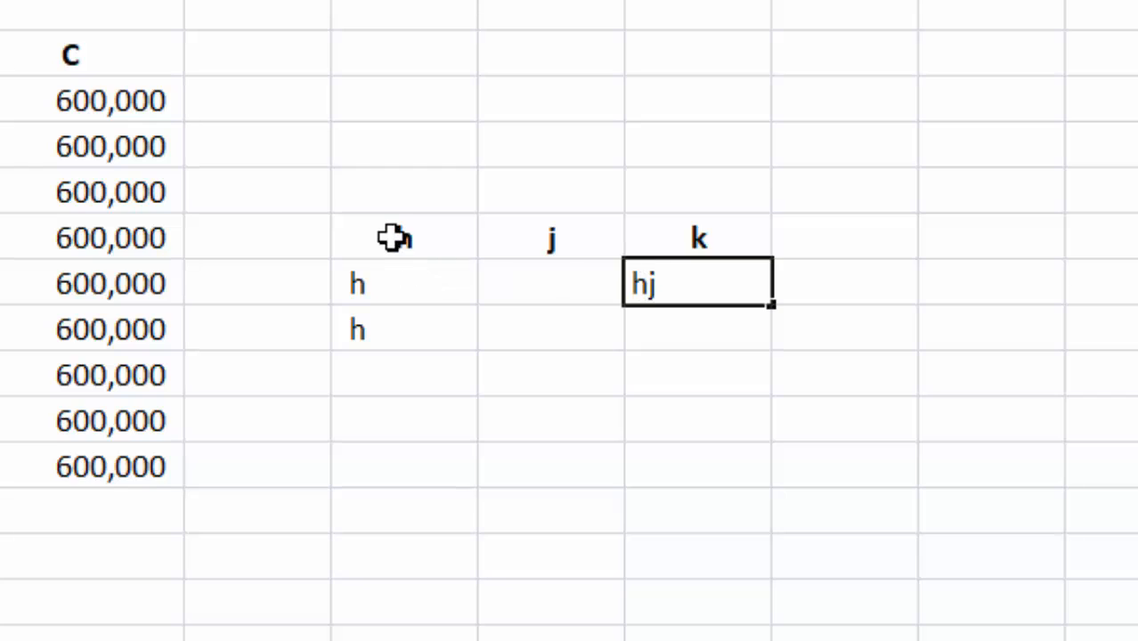
drag(394, 236, 695, 340)
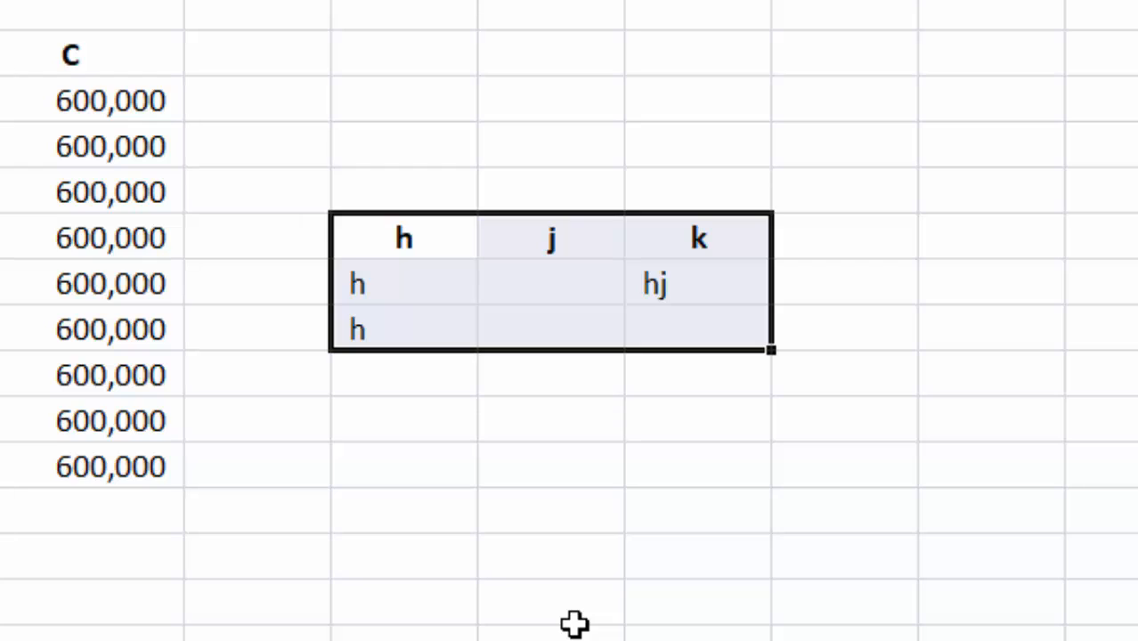
click(574, 623)
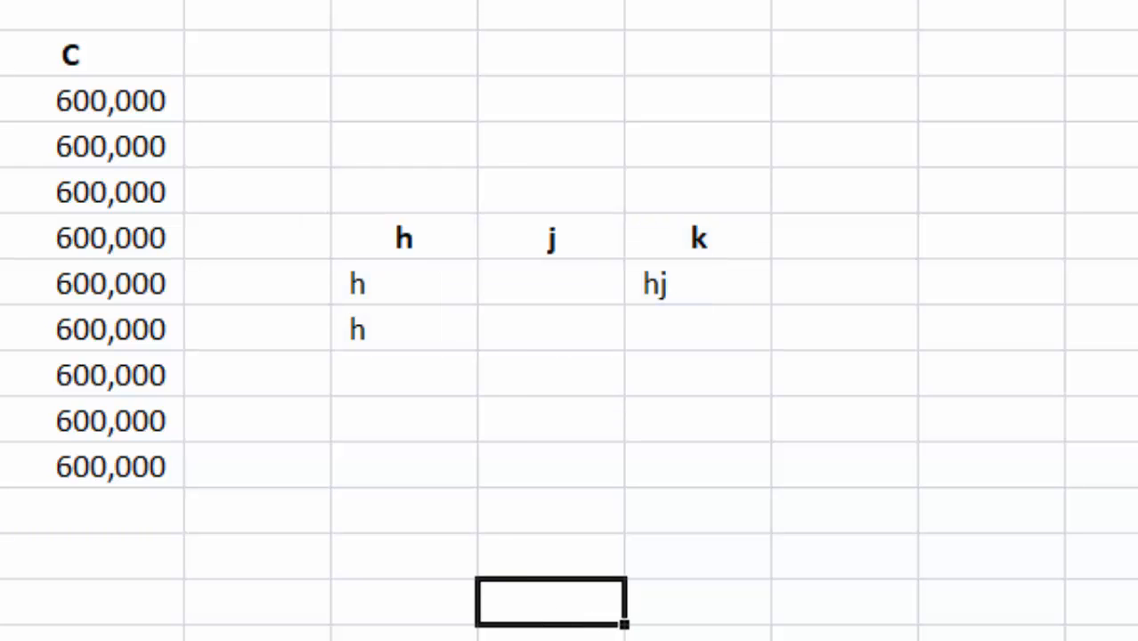